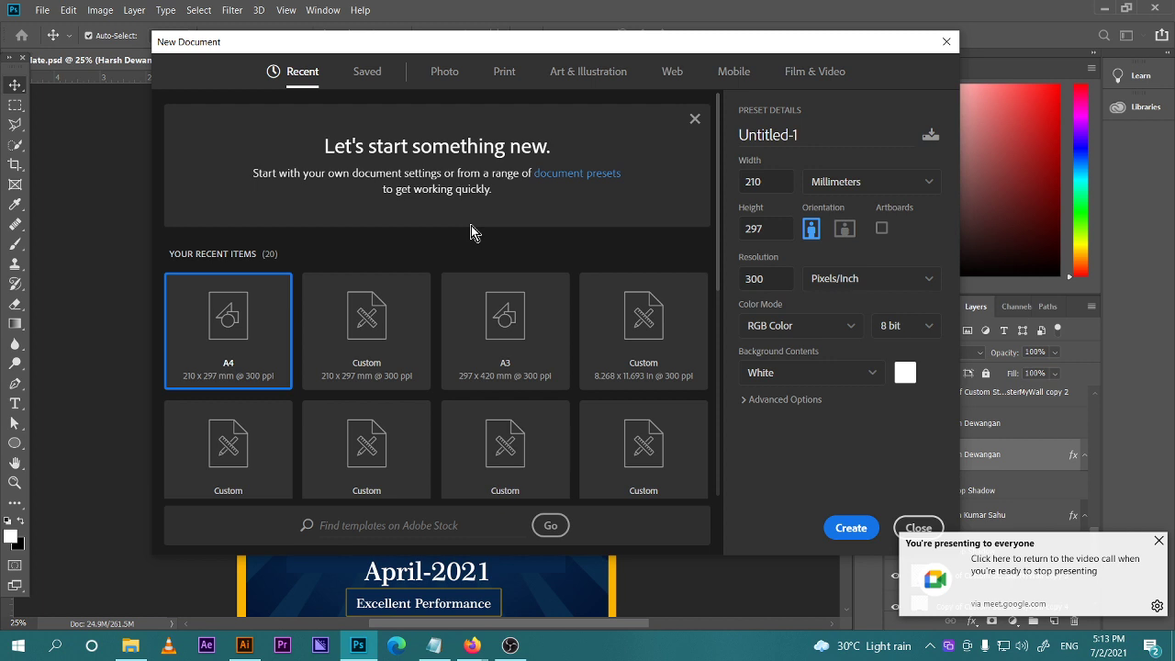
# Create a new A4 portrait document with units in inches, 300 pixels/inch, RGB Color and a white background
pyautogui.click(1158, 541)
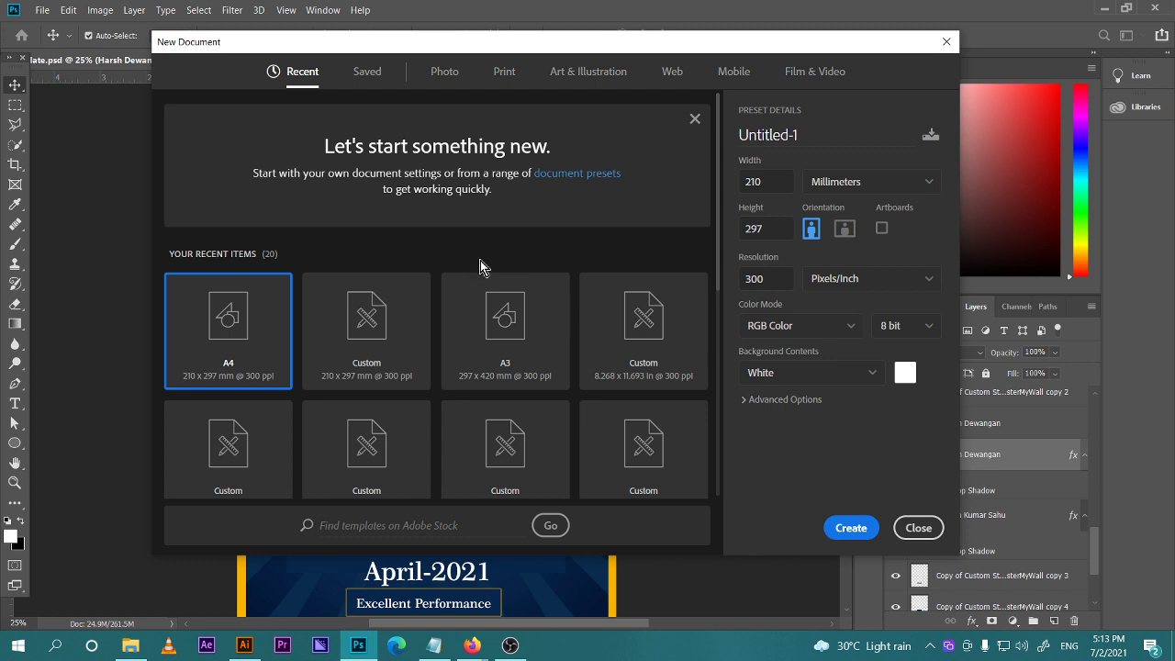
pyautogui.click(836, 182)
pyautogui.click(844, 235)
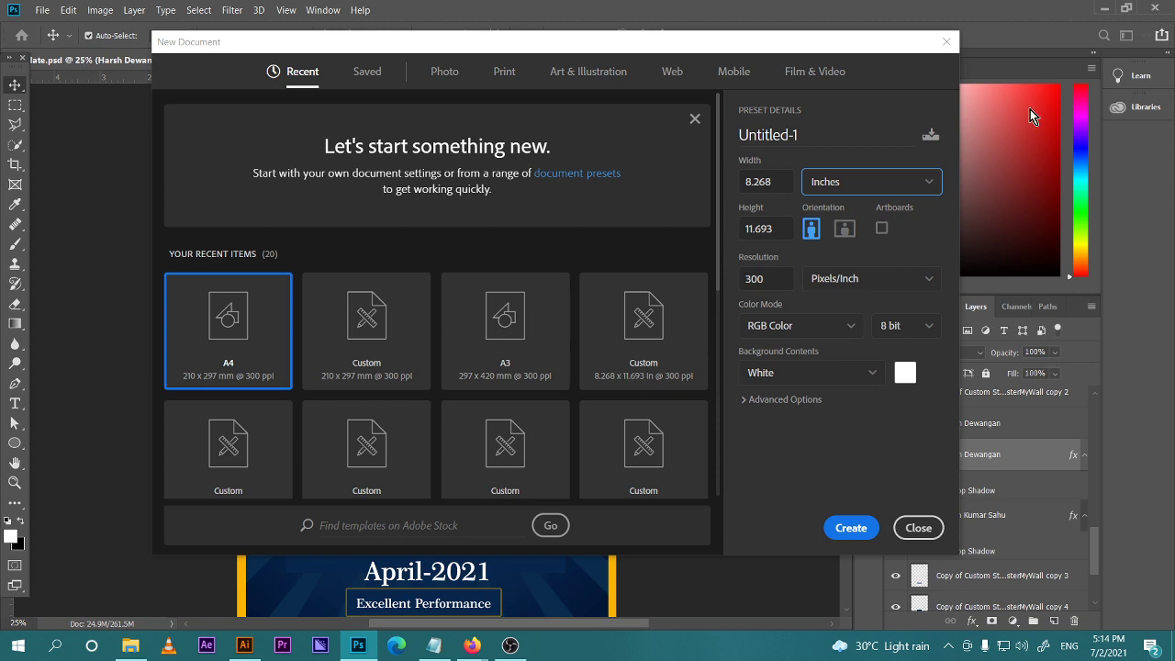
pyautogui.click(765, 277)
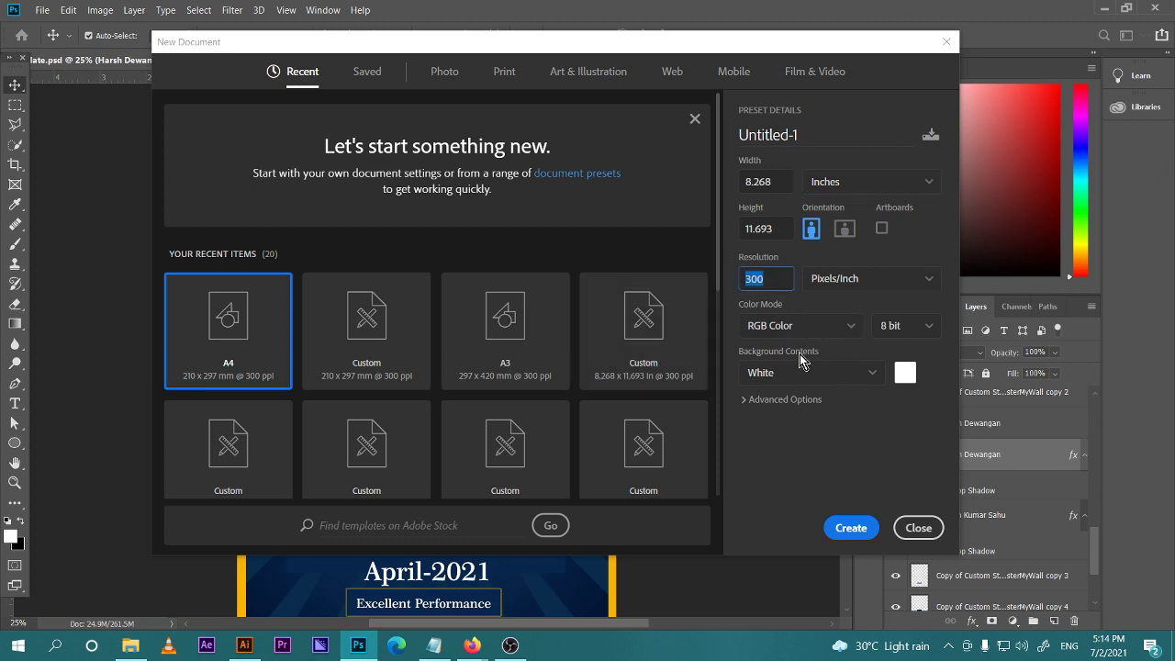
pyautogui.click(774, 279)
pyautogui.moveTo(771, 279); pyautogui.dragTo(744, 279)
pyautogui.click(808, 325)
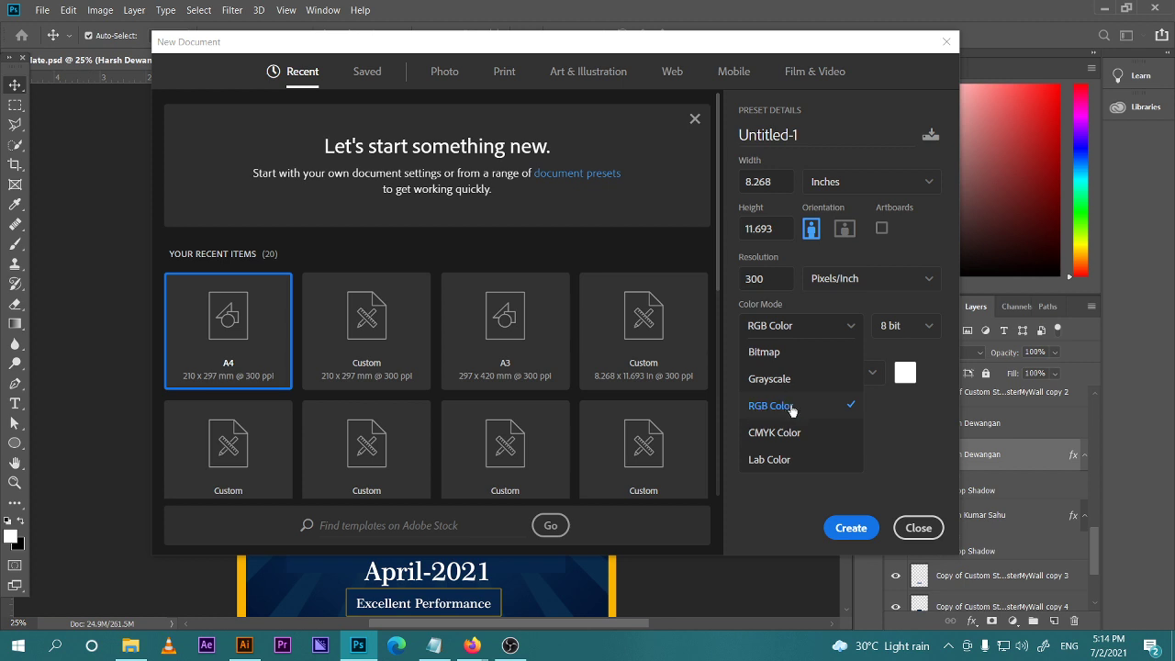
pyautogui.click(896, 423)
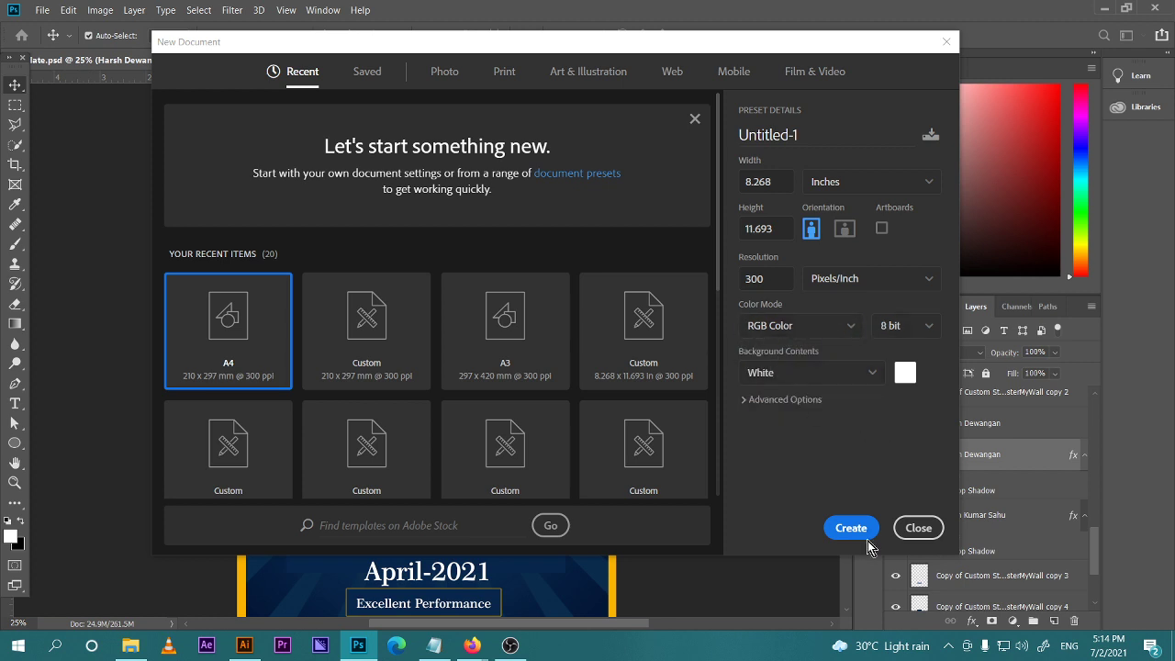
pyautogui.click(847, 529)
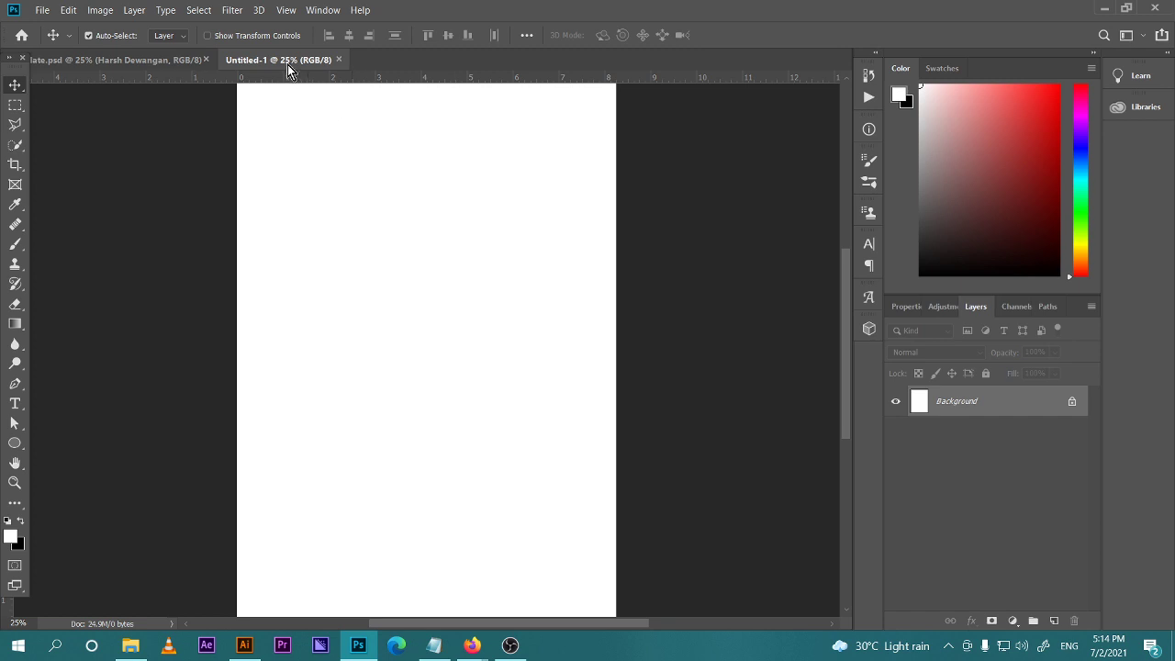
pyautogui.moveTo(460, 305); pyautogui.dragTo(451, 318)
pyautogui.hotkey('ctrl', '-')
pyautogui.hotkey('ctrl', '-')
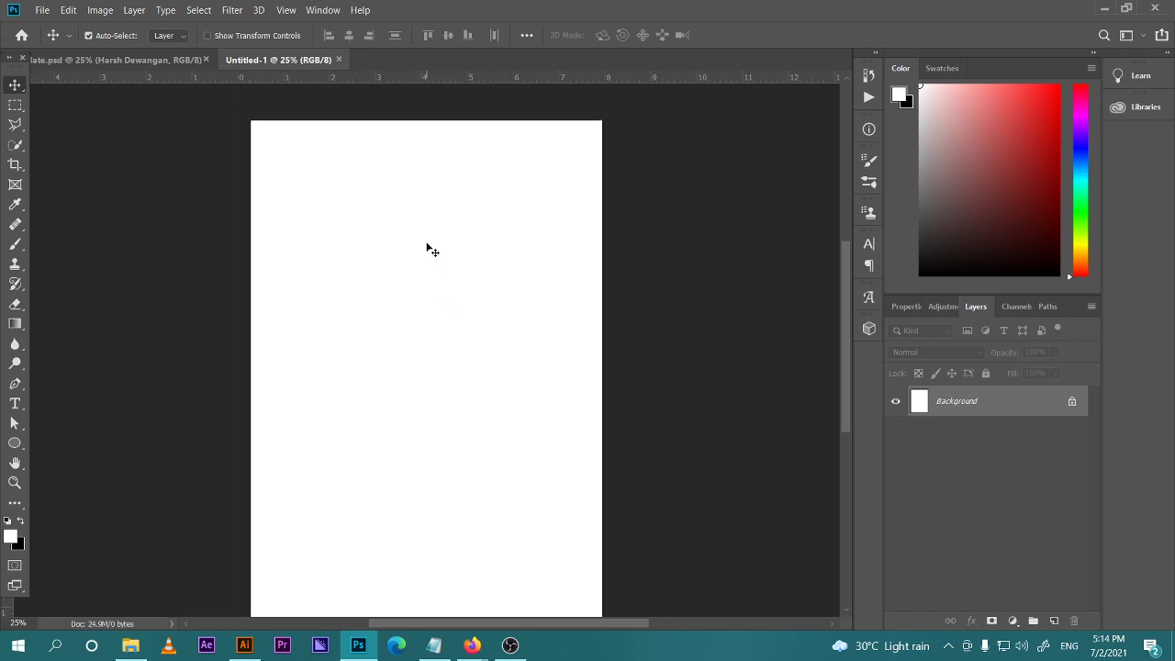
pyautogui.hotkey('ctrl', '+')
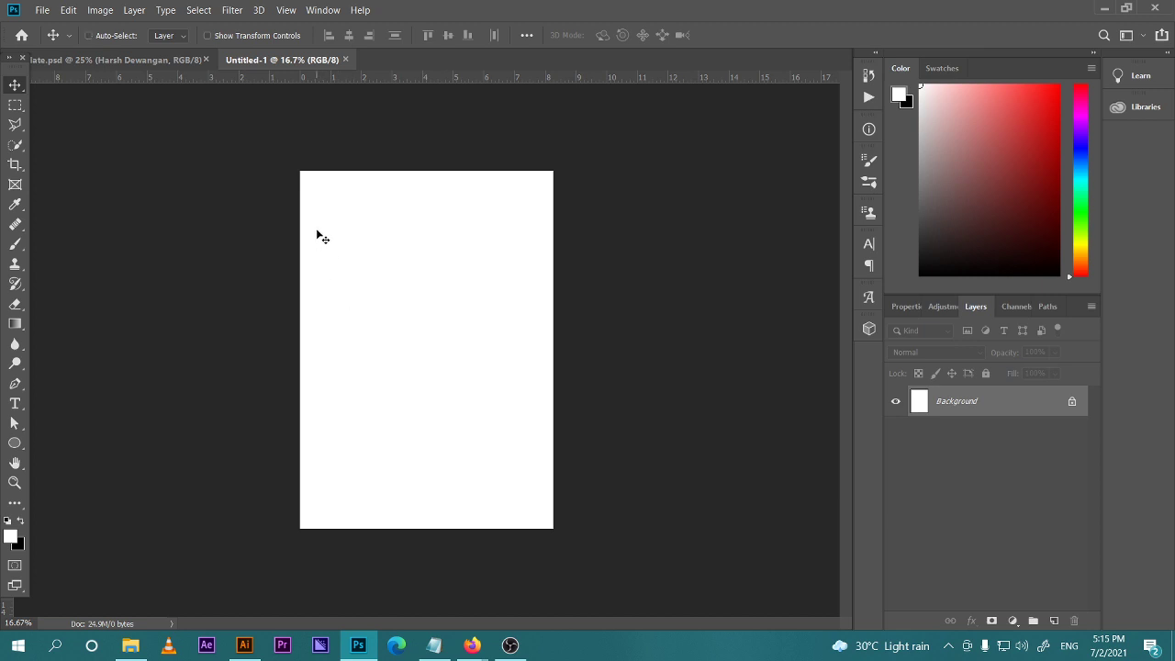
pyautogui.hotkey('ctrl', '=')
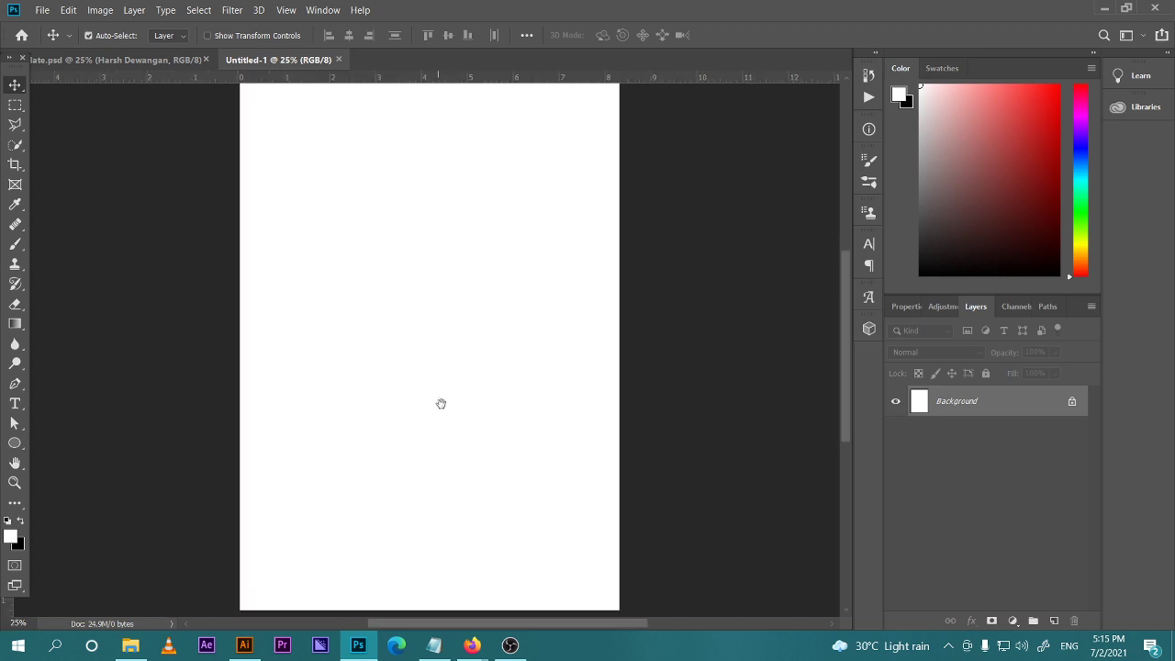
# Switch to the Firefox browser and open Google Images in a new tab
pyautogui.moveTo(472, 646)
pyautogui.click(390, 573)
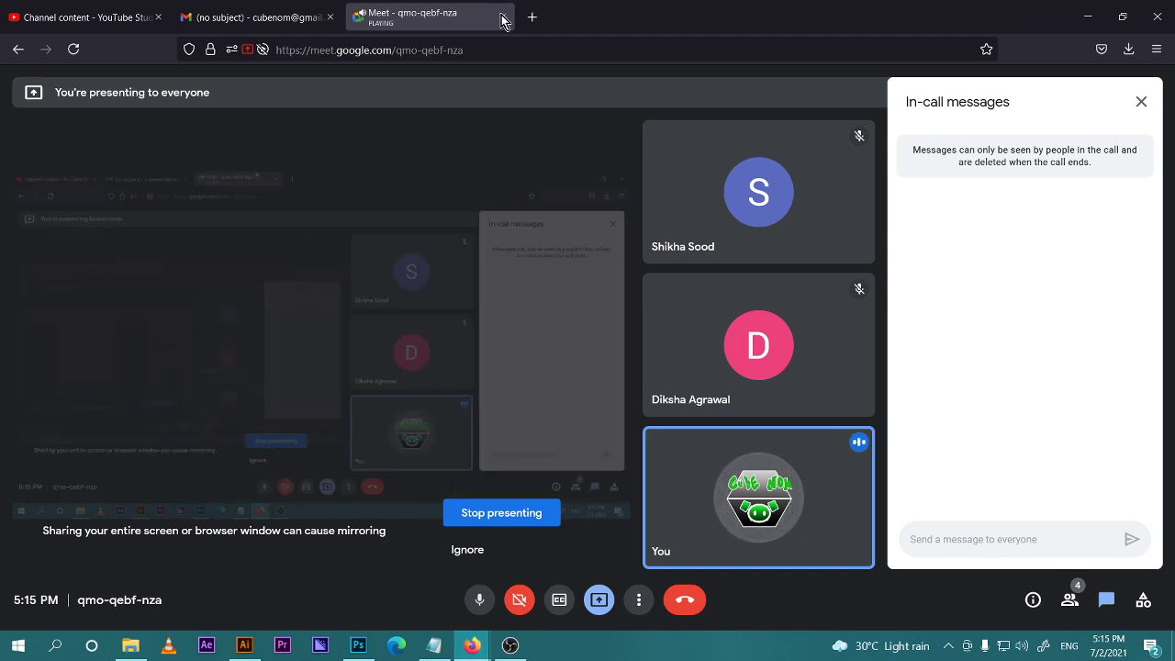
pyautogui.click(511, 16)
pyautogui.write('google')
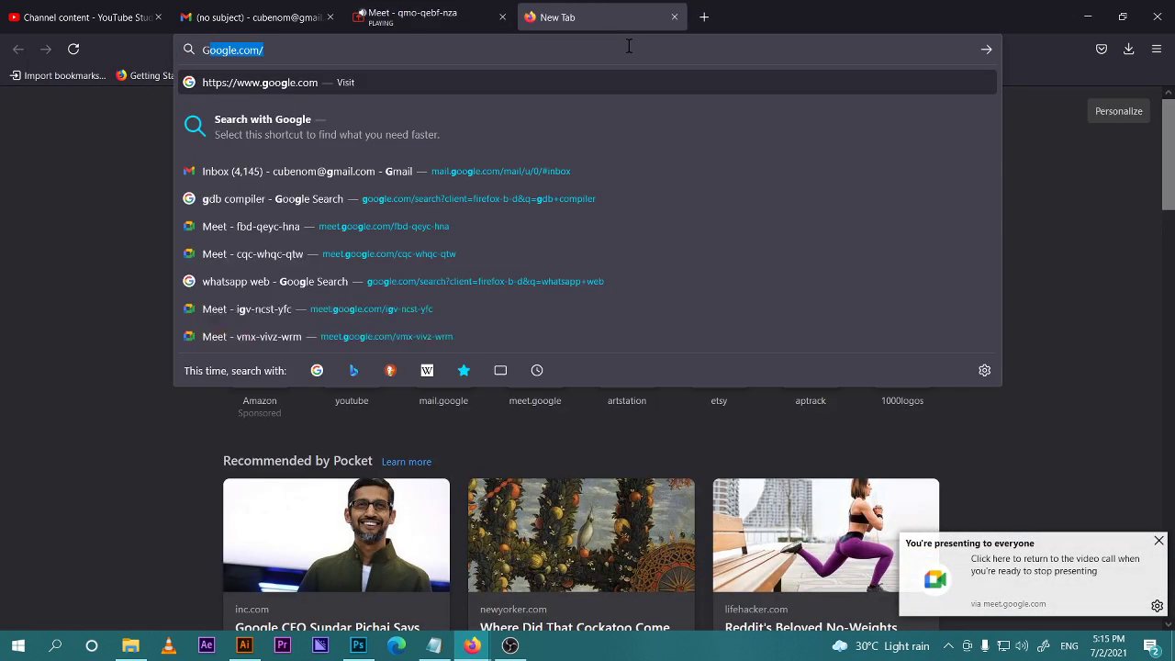
pyautogui.press('Return')
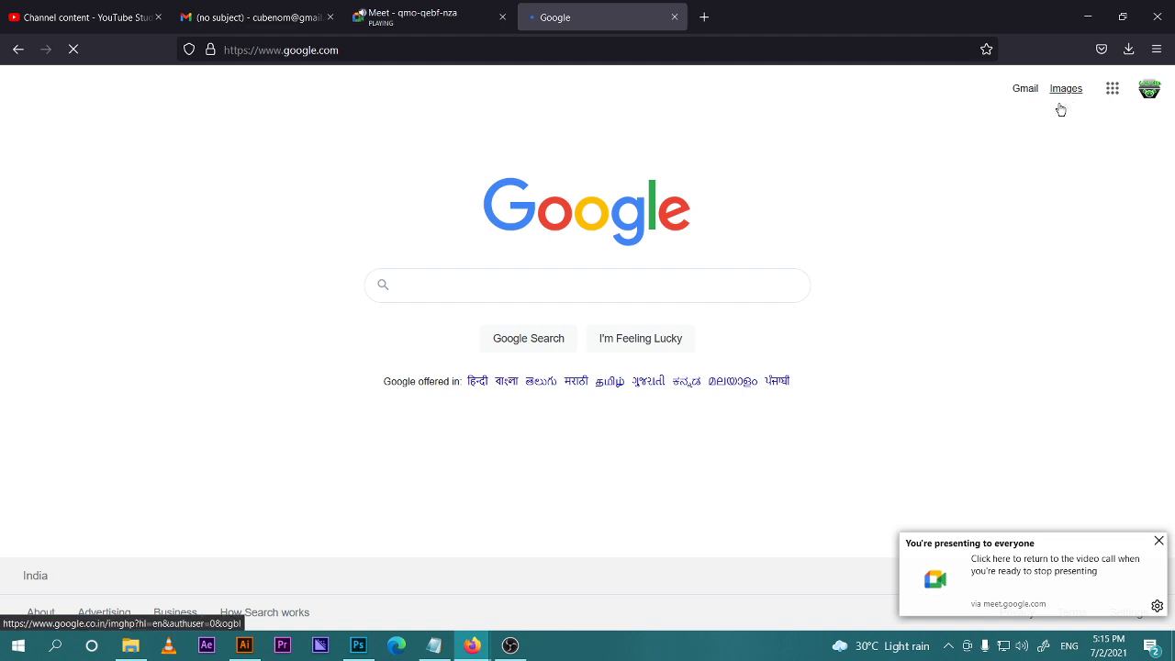
pyautogui.click(1063, 91)
# Search Google Images for "BUSINESS MAN"
pyautogui.click(583, 288)
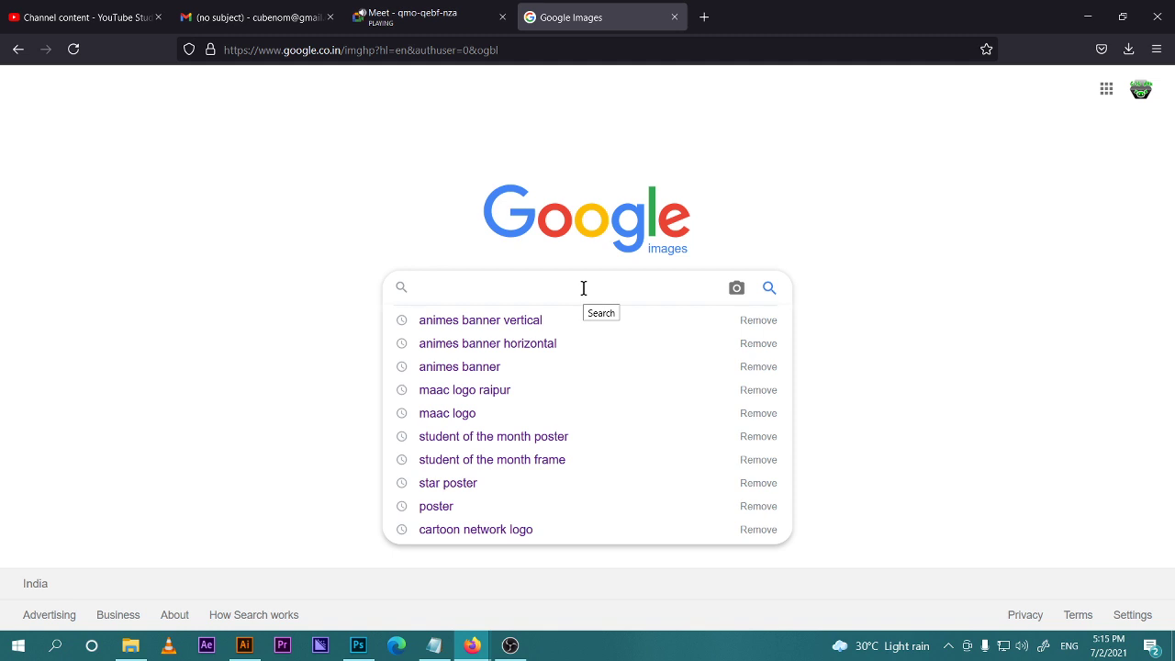
pyautogui.write('BUSINE')
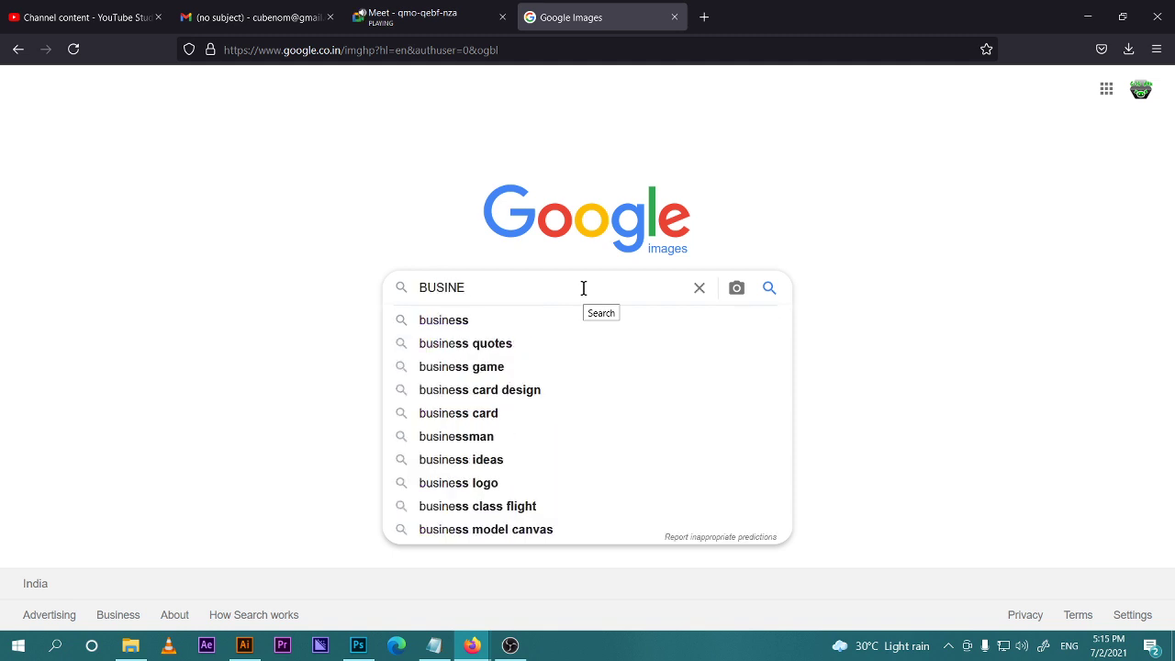
pyautogui.write('SS MAN')
pyautogui.press('Return')
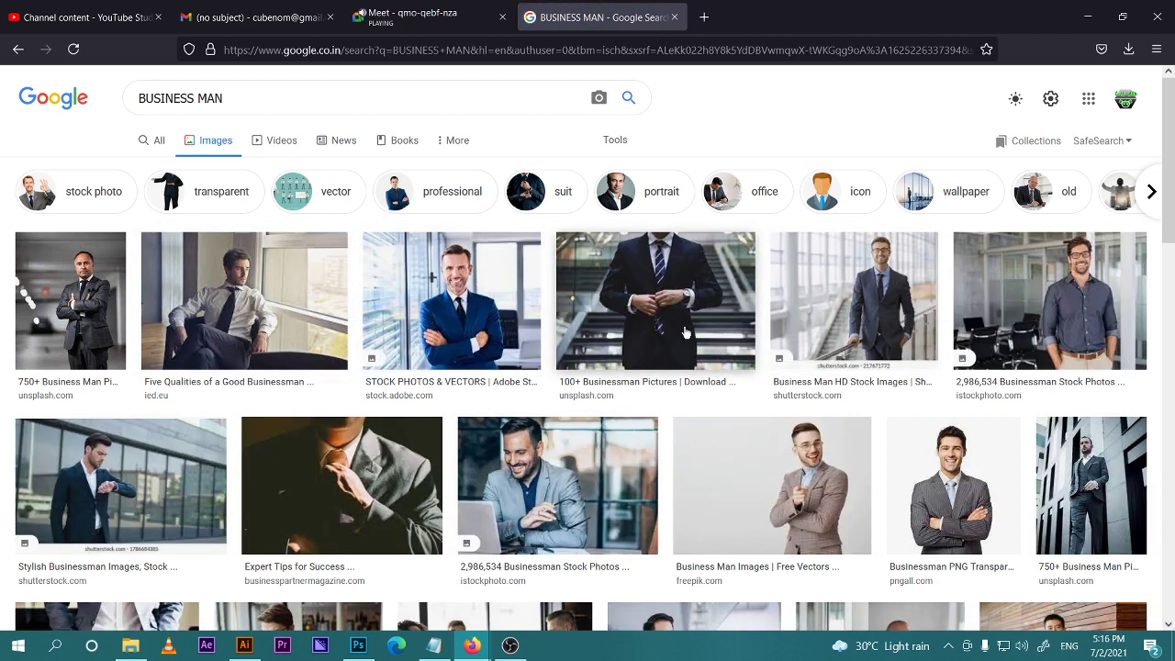
# Preview the Unsplash photo of the dark-suited man with crossed arms in a parking garage and start saving the image
pyautogui.scroll(-3, 970, 464)
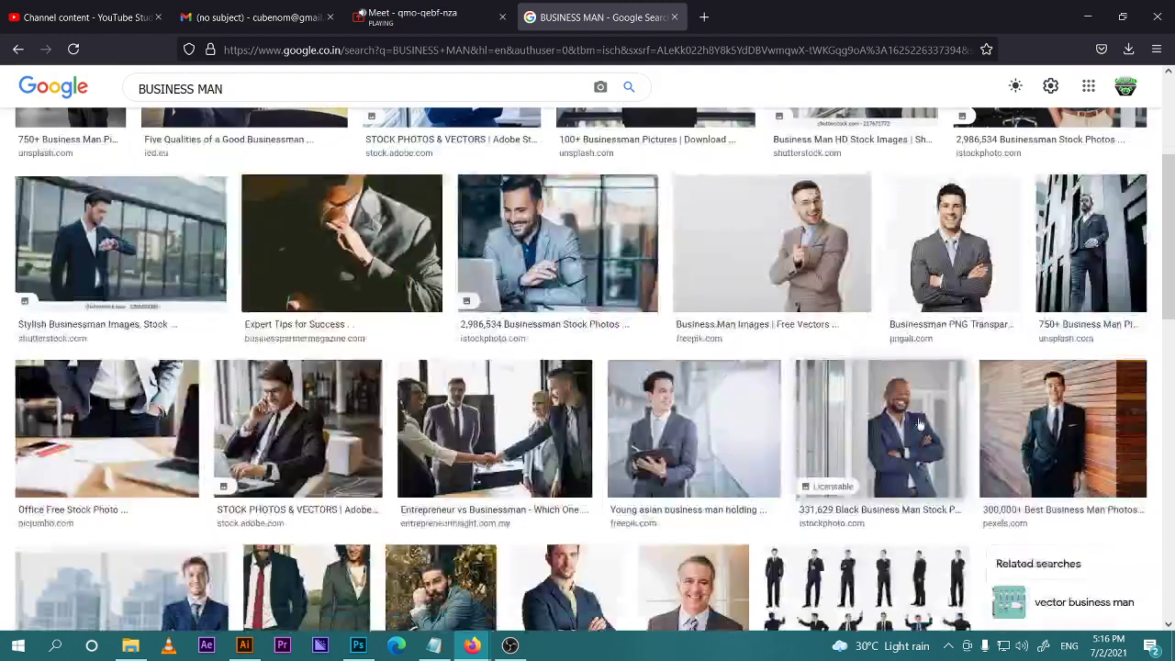
pyautogui.scroll(3, 429, 415)
pyautogui.click(73, 303)
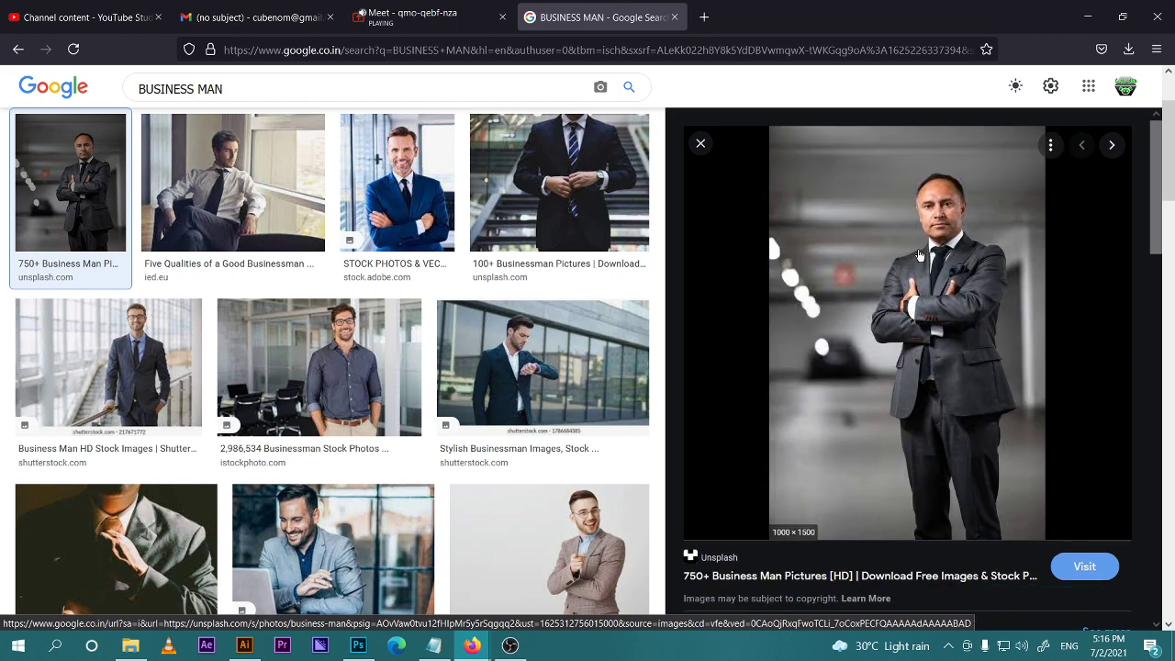
pyautogui.rightClick(923, 307)
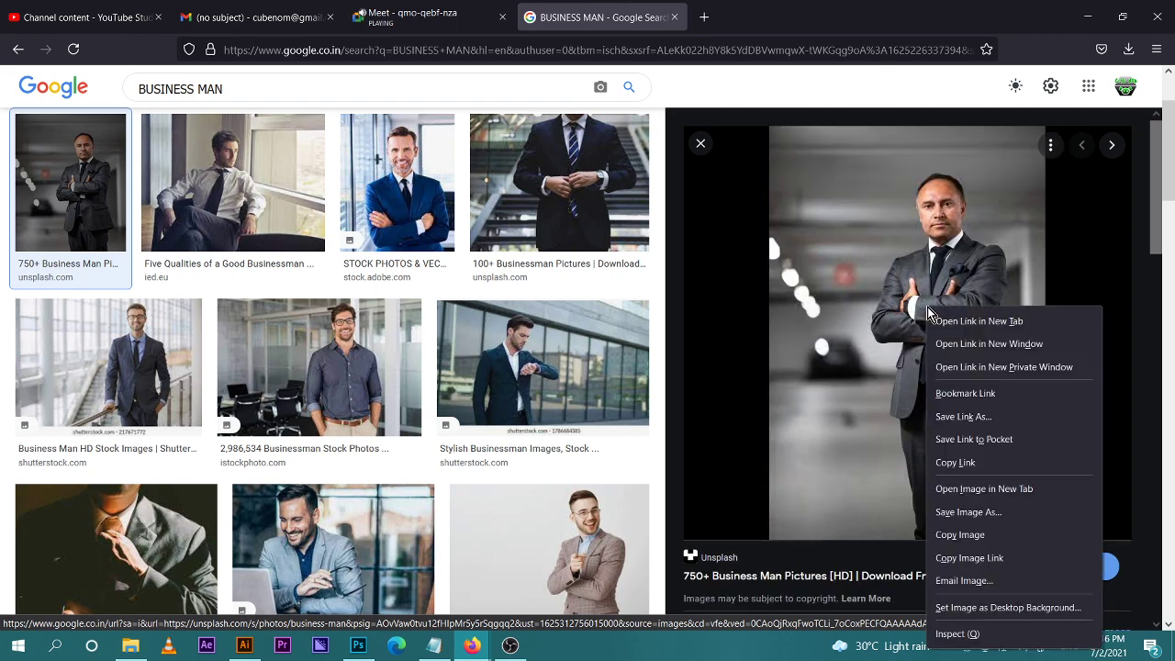
pyautogui.click(964, 519)
# Create a folder named "CONCEPTUAL CHARACTER REFRENCE" inside the refrence gallery folder
pyautogui.click(78, 38)
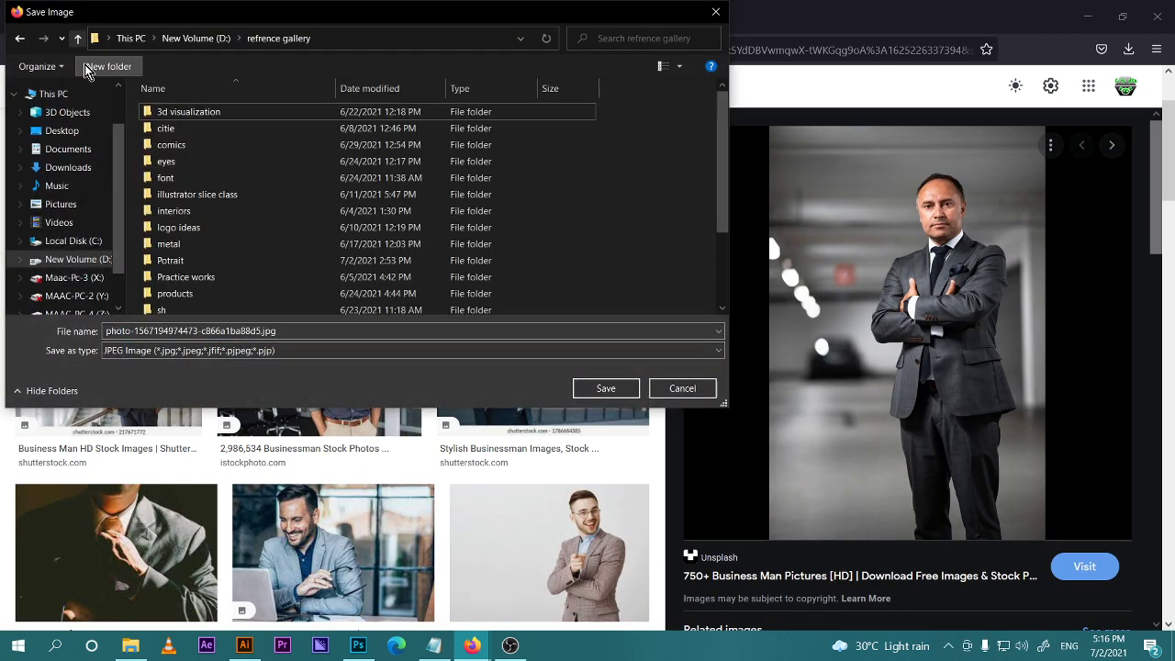
pyautogui.click(110, 66)
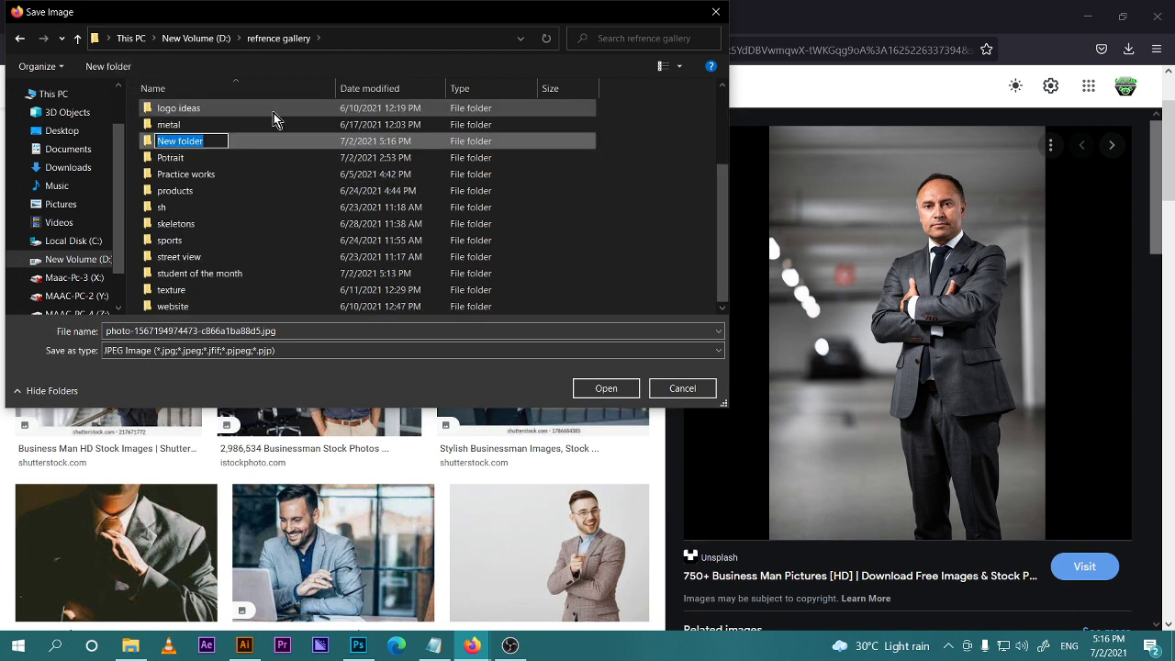
pyautogui.write('CONCEPTUAL CHARACTER RE')
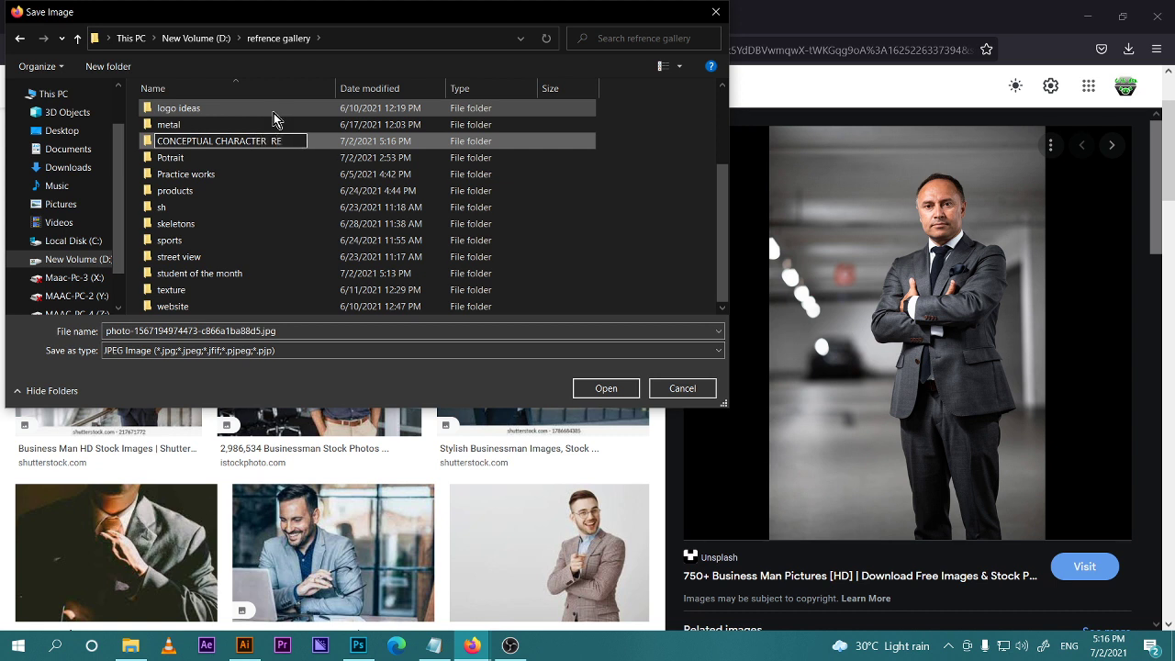
pyautogui.write('FRENCE')
pyautogui.press('Return')
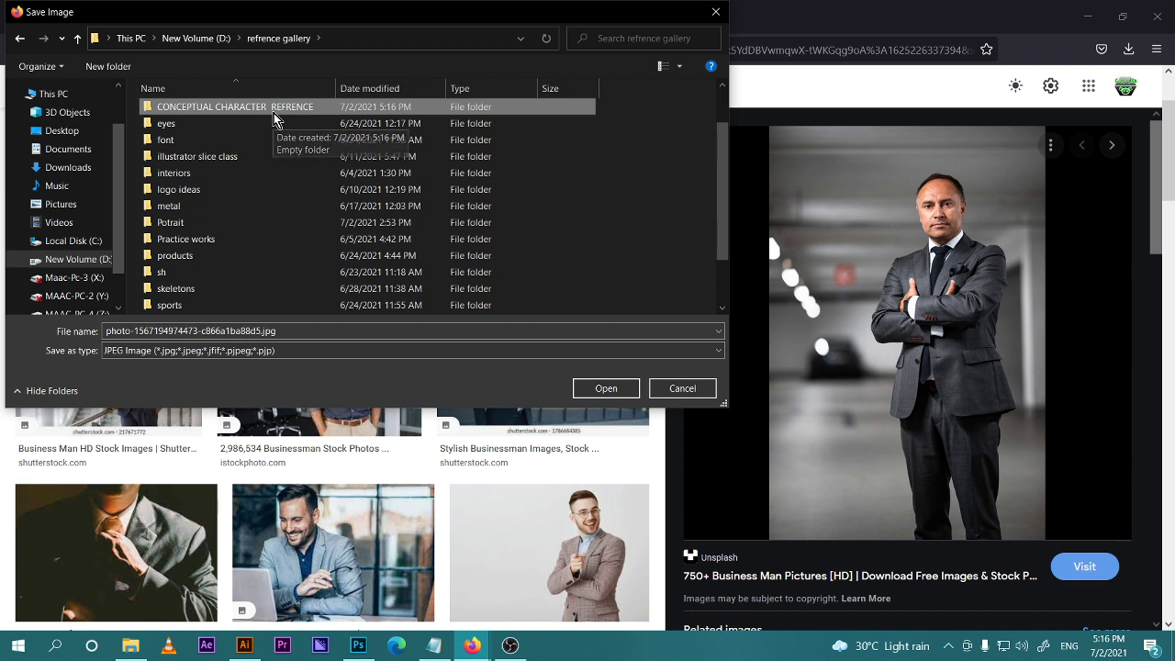
# Save the businessman photo as bm01 in the CONCEPTUAL CHARACTER REFRENCE folder
pyautogui.doubleClick(276, 119)
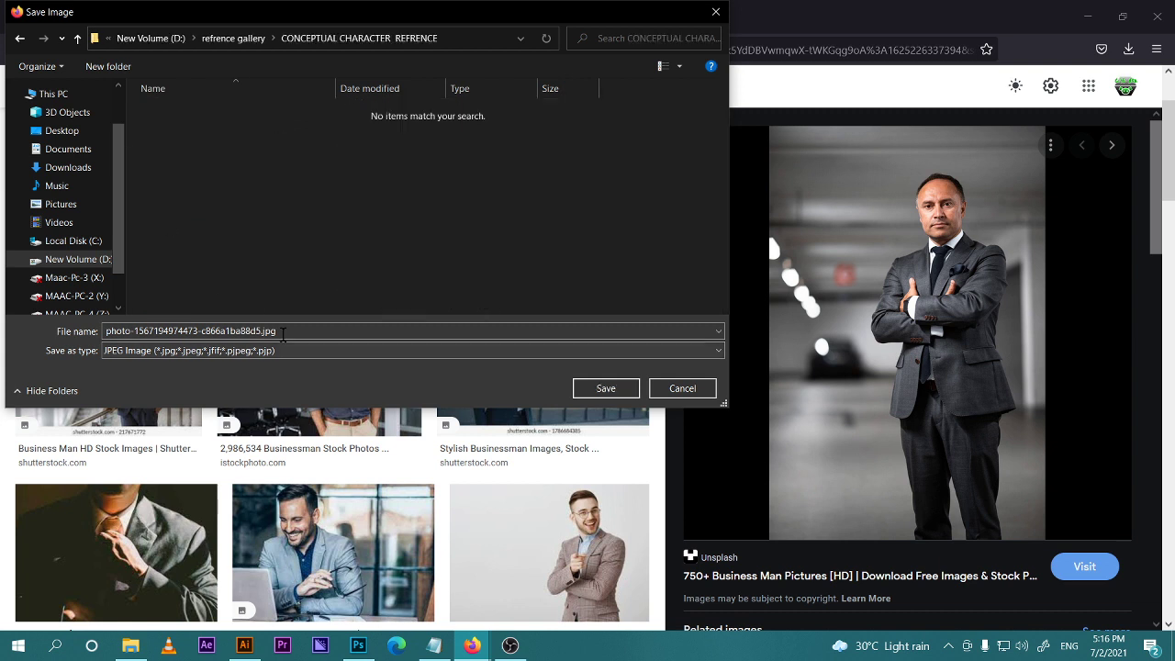
pyautogui.write('bm')
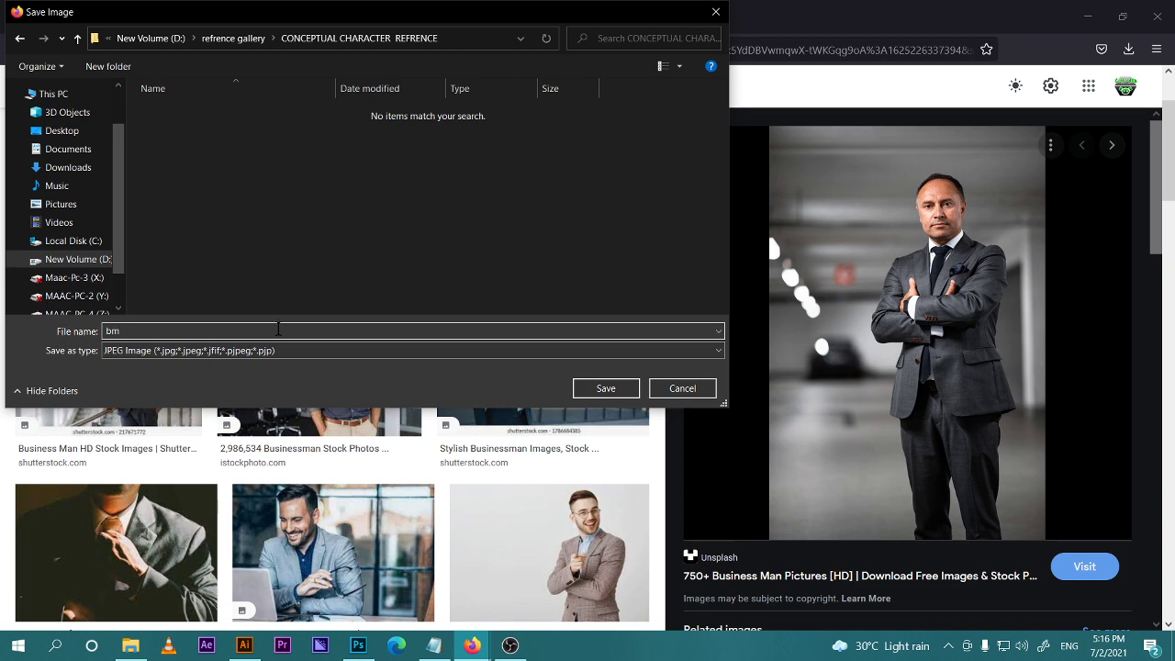
pyautogui.write('01')
pyautogui.click(606, 389)
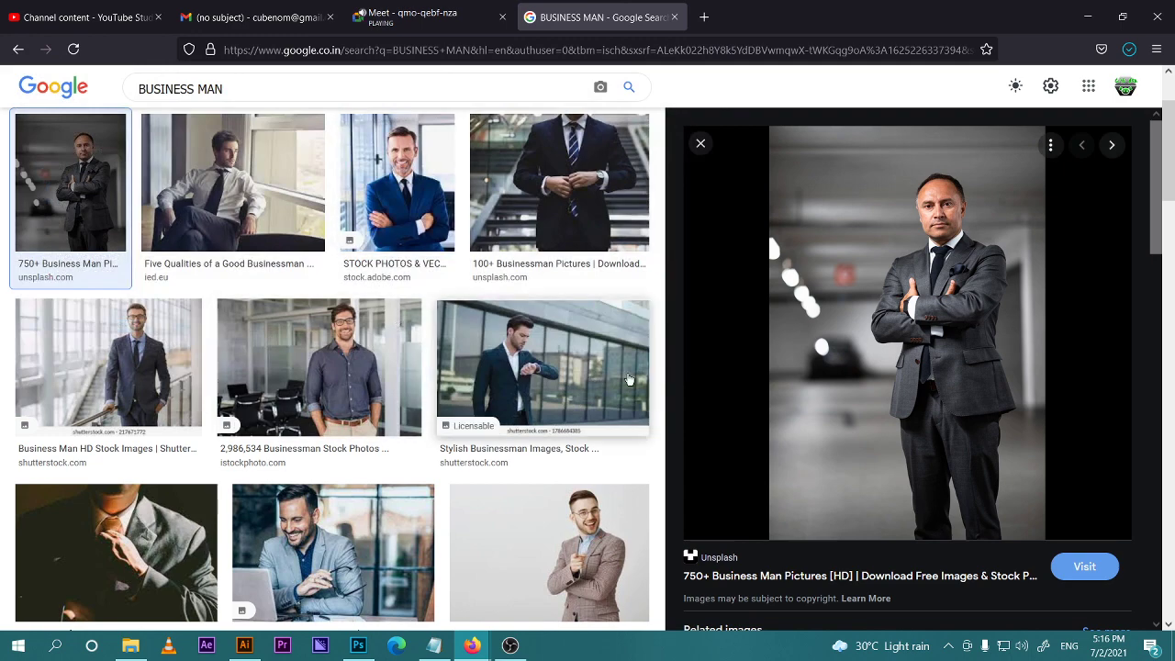
# Switch back to Photoshop and open bm01.jpg from the CONCEPTUAL CHARACTER REFRENCE folder
pyautogui.scroll(-5, 468, 450)
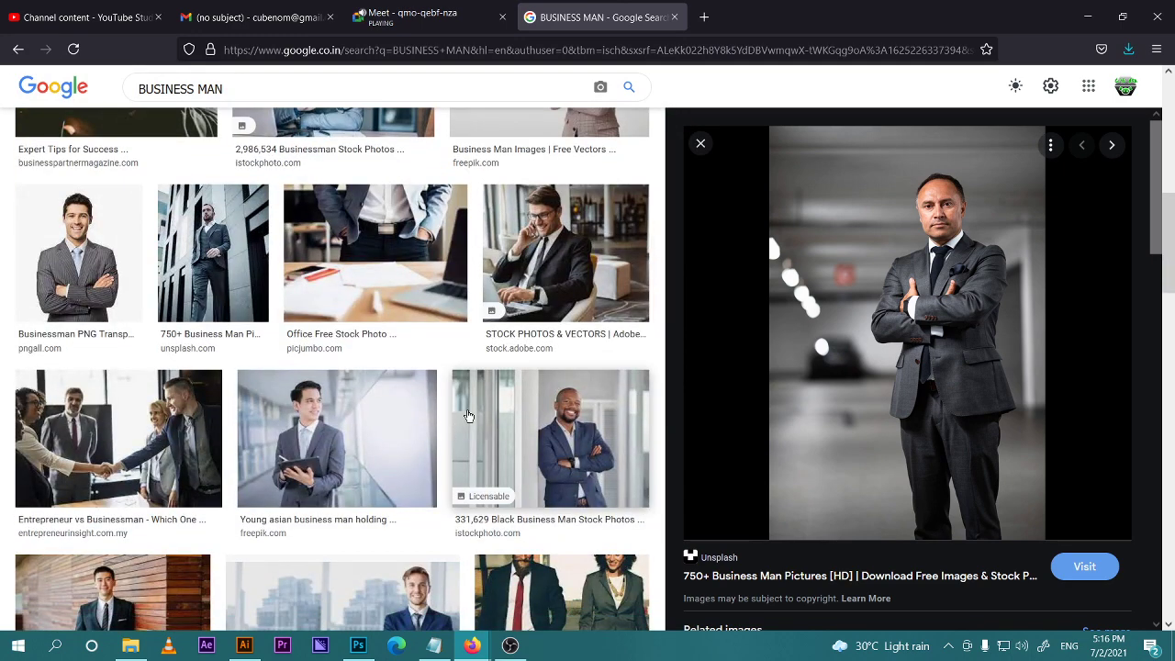
pyautogui.scroll(4, 459, 431)
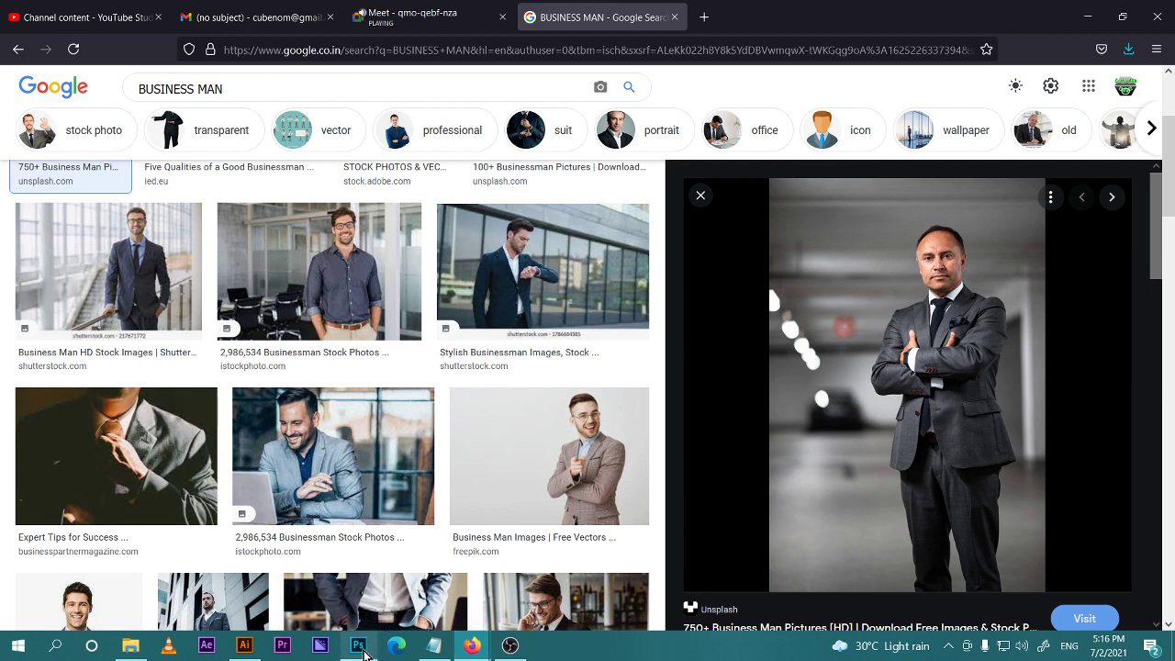
pyautogui.click(360, 643)
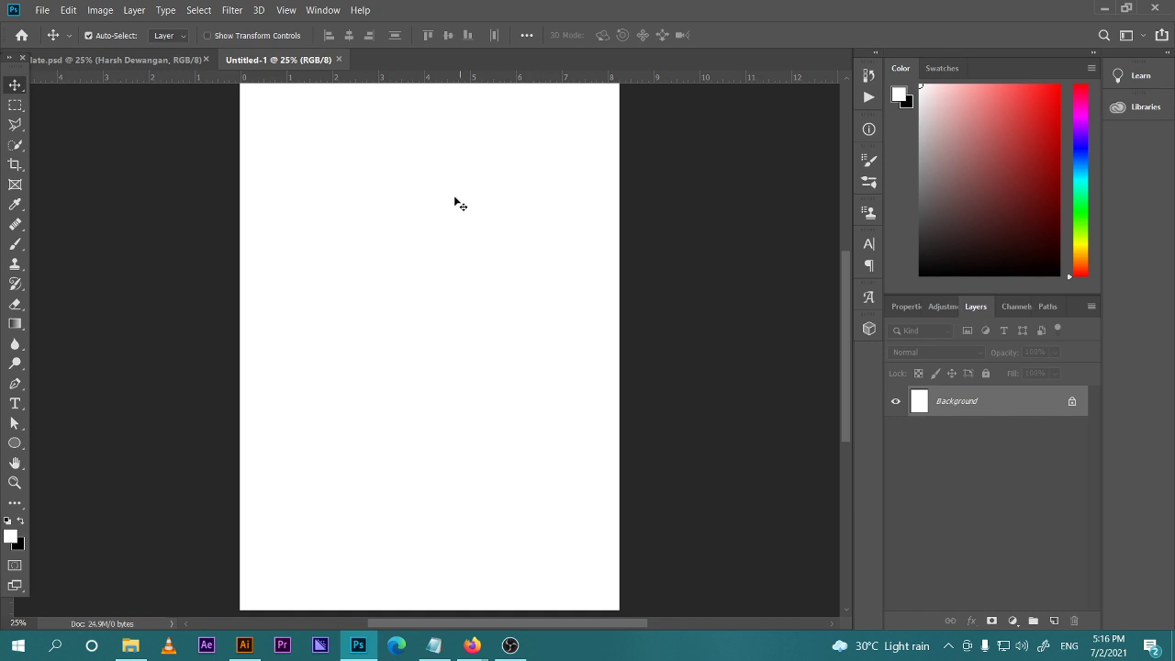
pyautogui.click(48, 13)
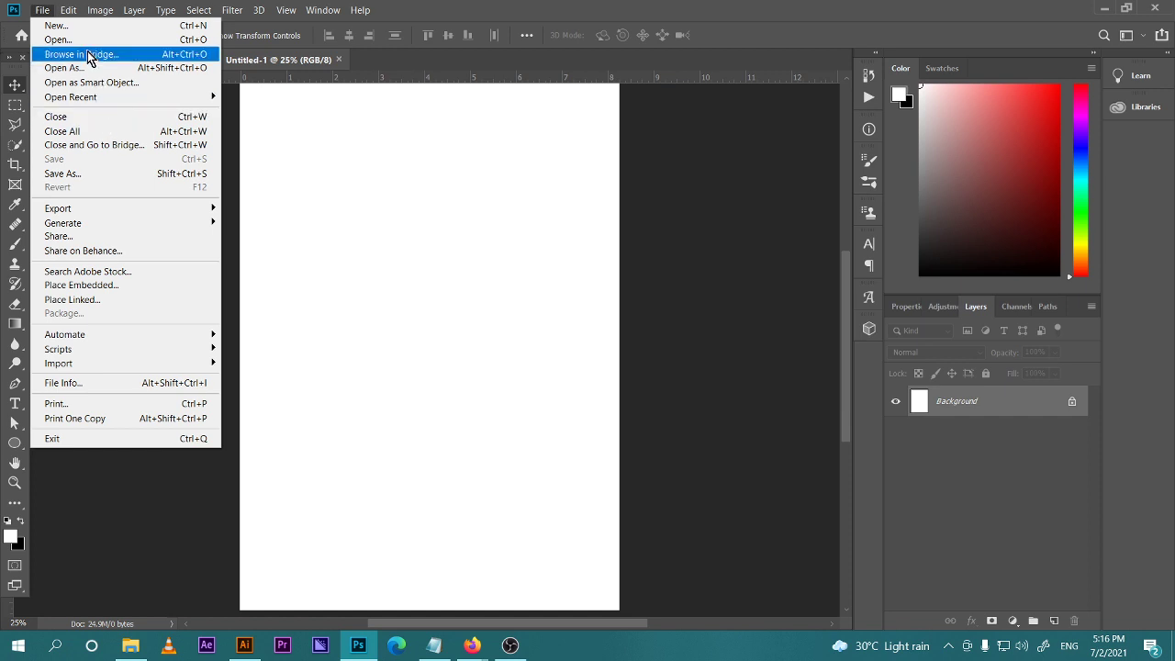
pyautogui.click(82, 41)
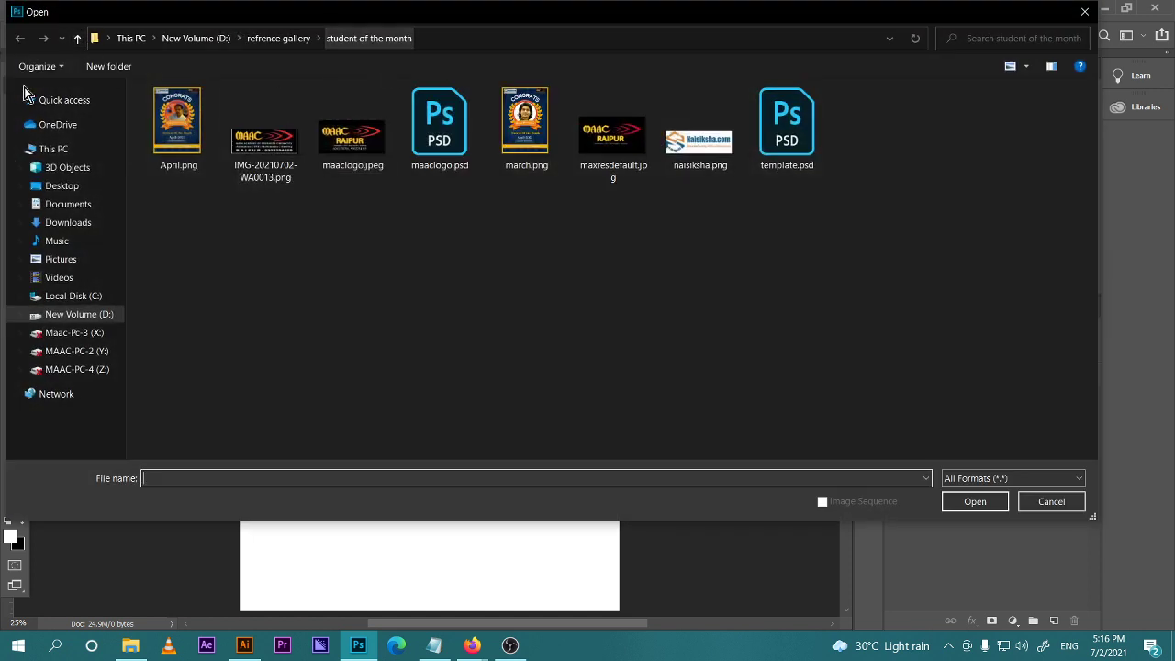
pyautogui.click(77, 38)
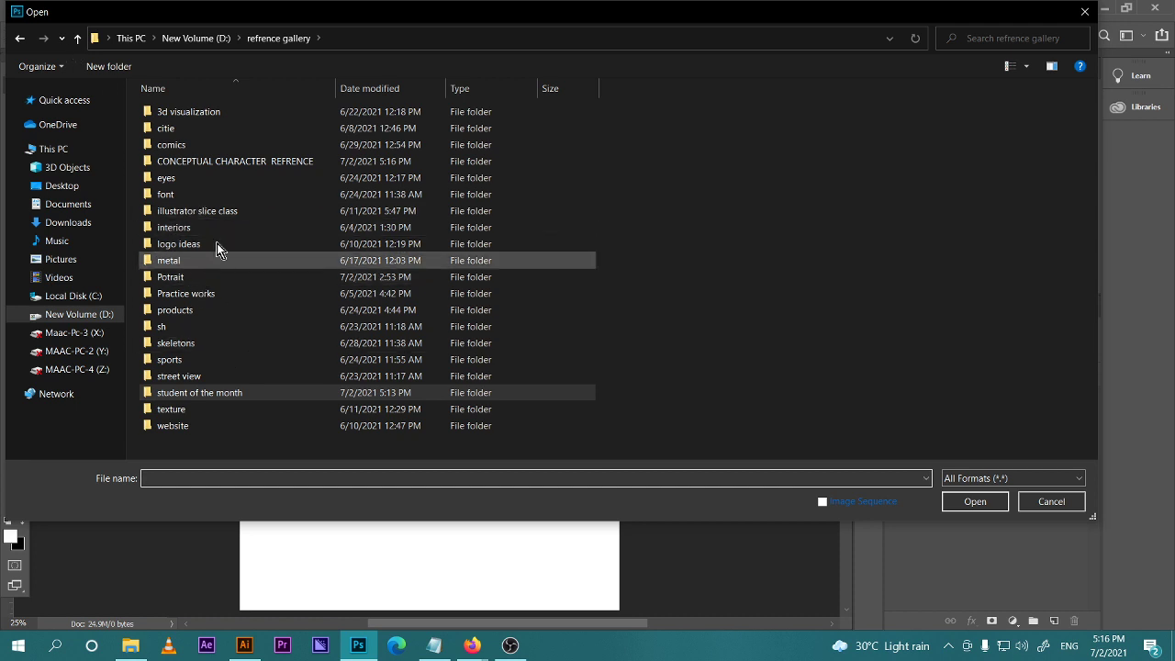
pyautogui.click(230, 165)
pyautogui.click(176, 133)
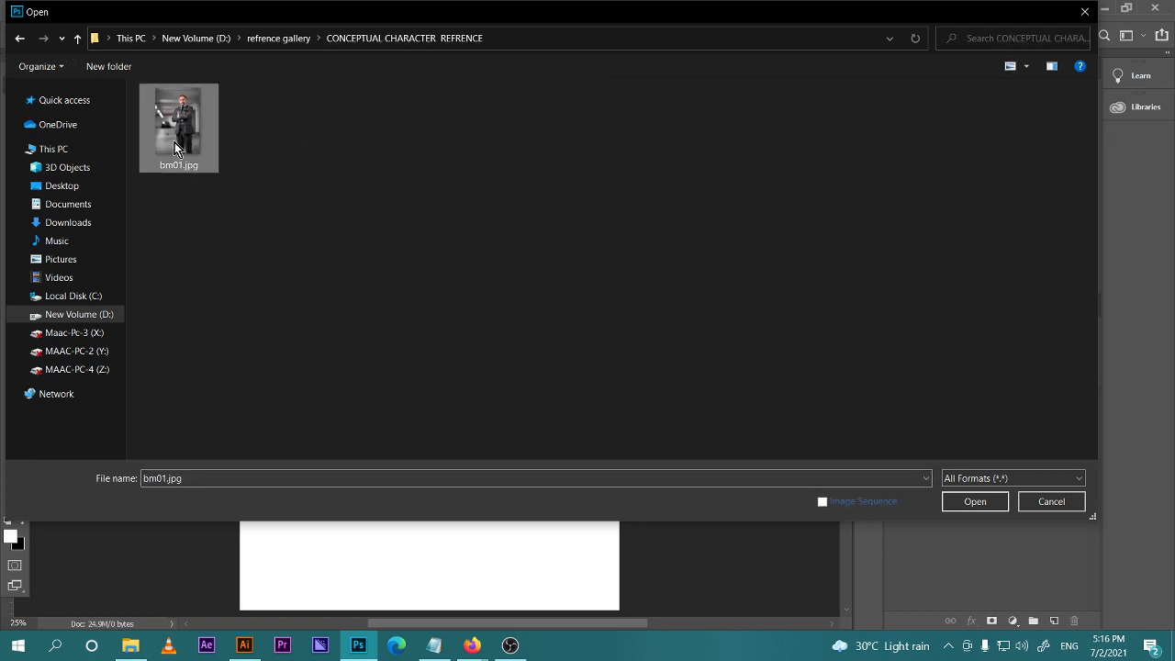
pyautogui.click(991, 501)
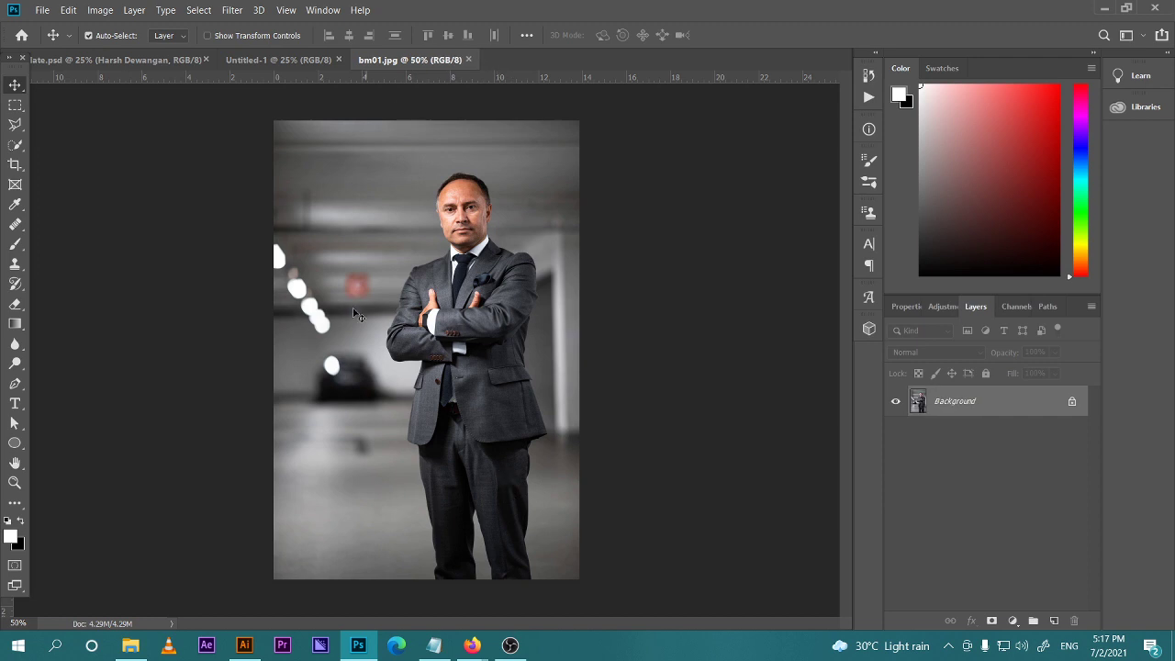
# Switch to File Explorer and open the CONCEPTUAL CHARACTER REFRENCE folder inside refrence gallery on New Volume (D:)
pyautogui.click(130, 646)
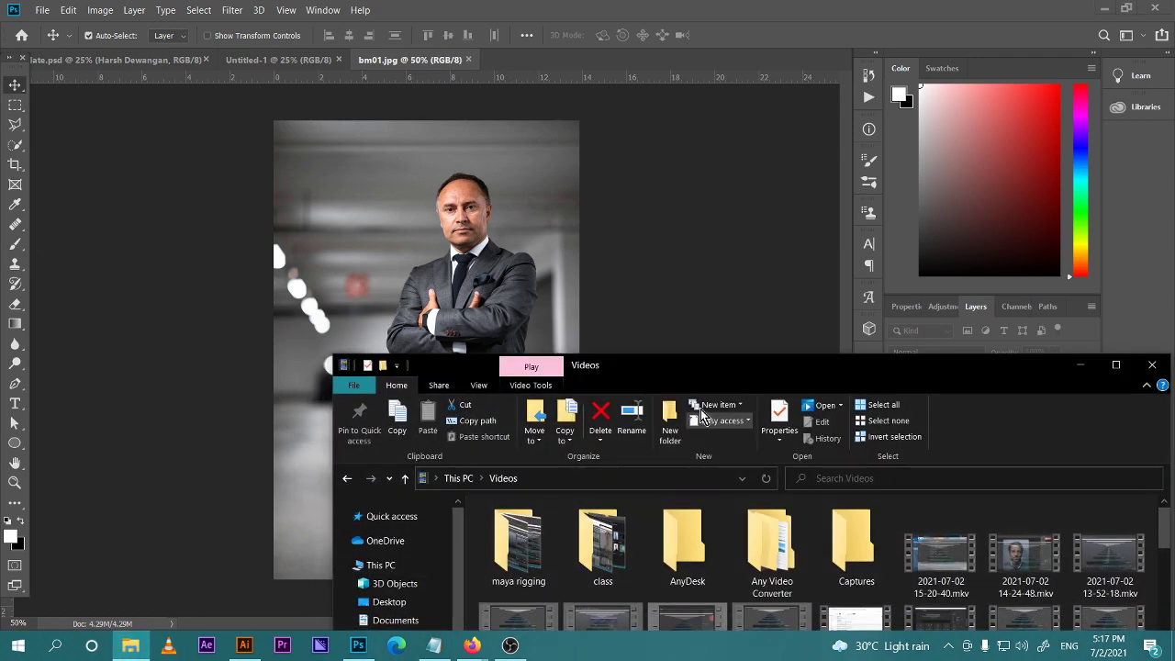
pyautogui.moveTo(699, 365); pyautogui.dragTo(722, 309)
pyautogui.scroll(-1, 455, 554)
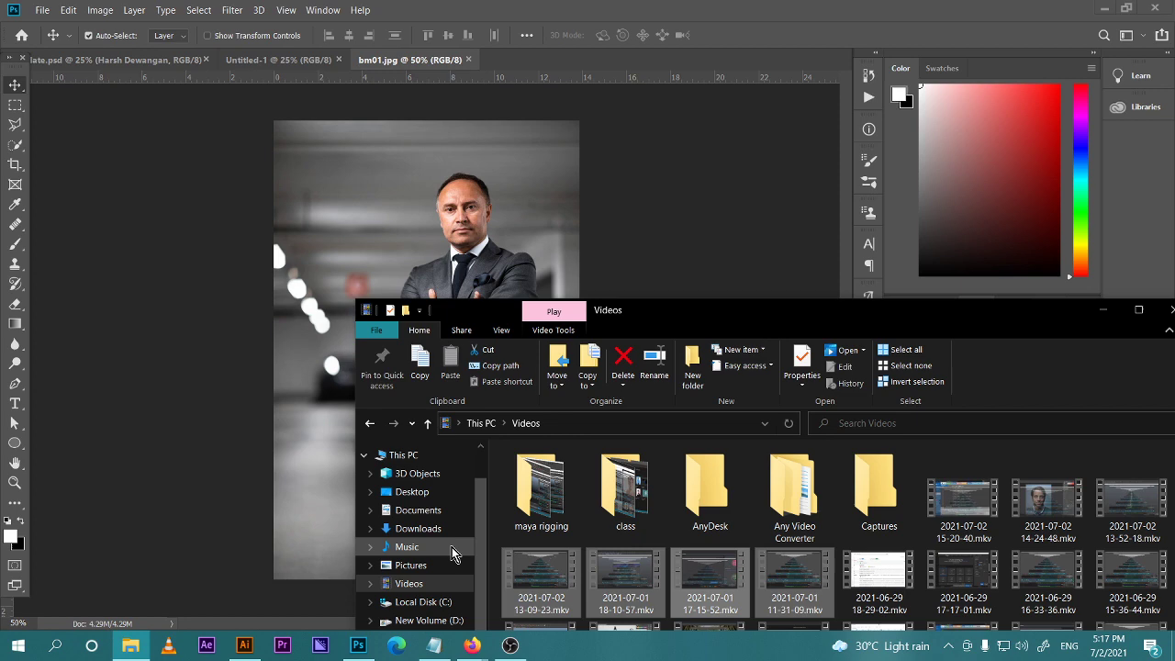
pyautogui.click(430, 602)
pyautogui.click(439, 620)
pyautogui.scroll(-2, 599, 543)
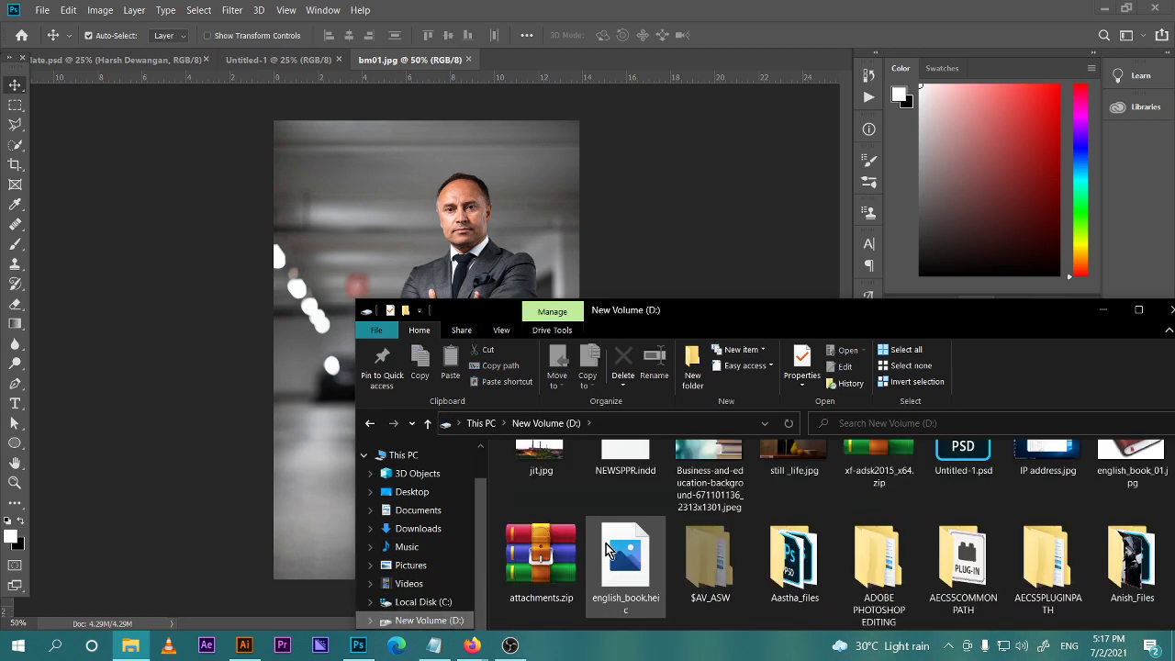
pyautogui.scroll(3, 698, 549)
pyautogui.click(706, 565)
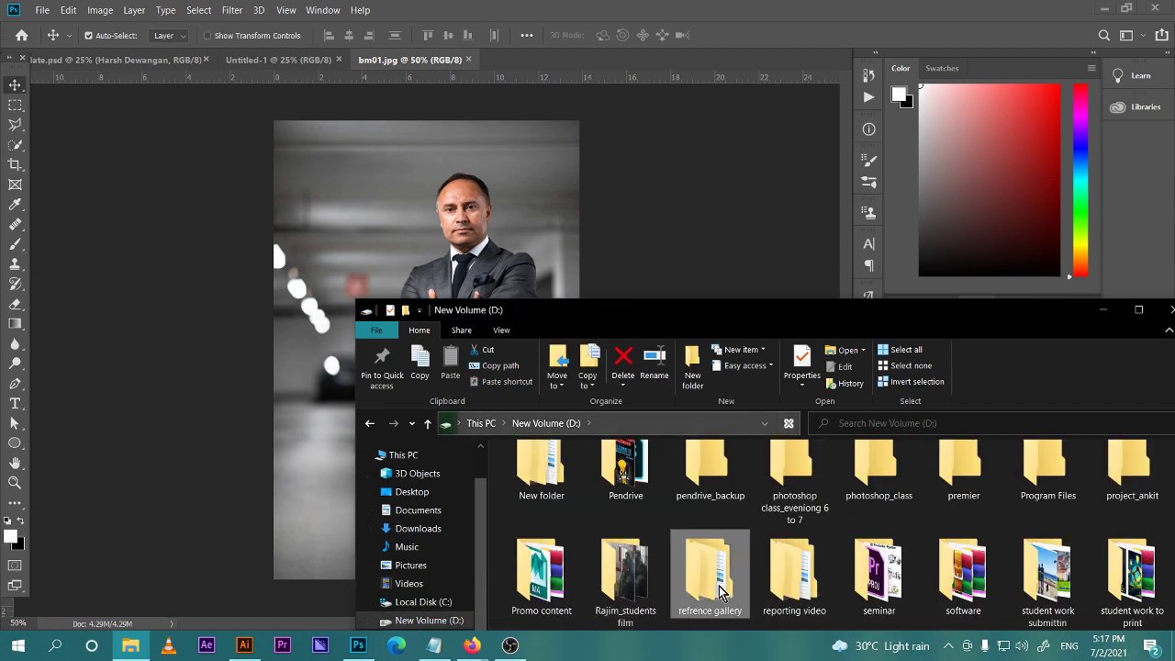
pyautogui.doubleClick(709, 569)
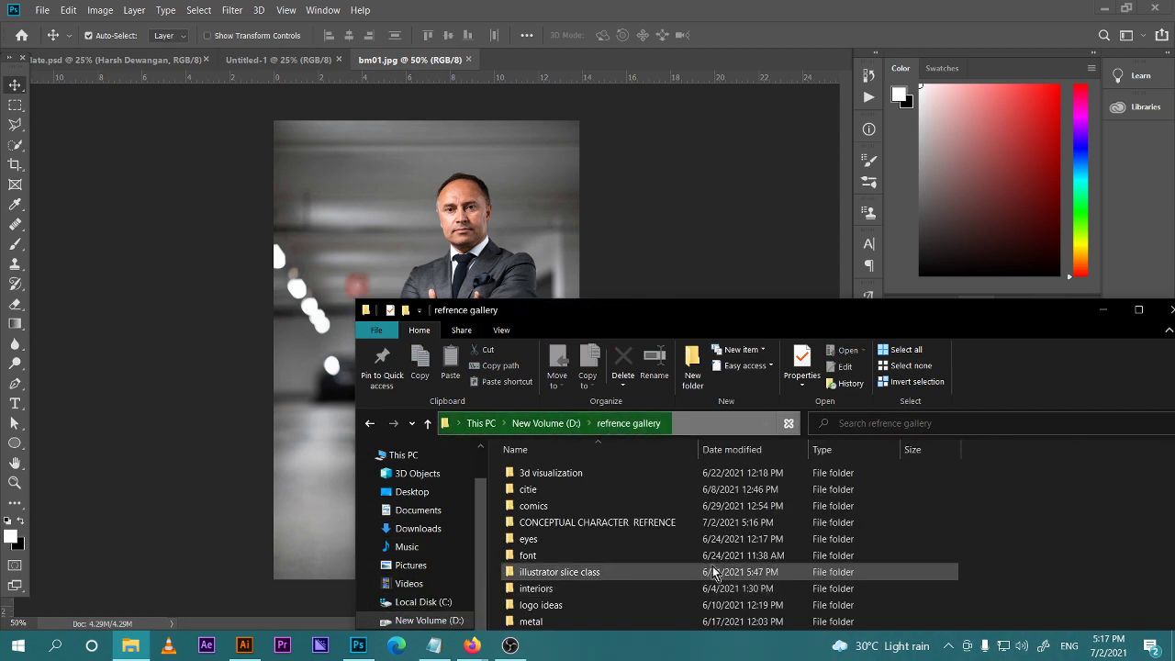
pyautogui.doubleClick(616, 523)
# Place the bm01 photo at full size as a new layer in Photoshop's bm01.jpg document and toggle that layer's visibility off and on
pyautogui.moveTo(570, 502); pyautogui.dragTo(476, 202)
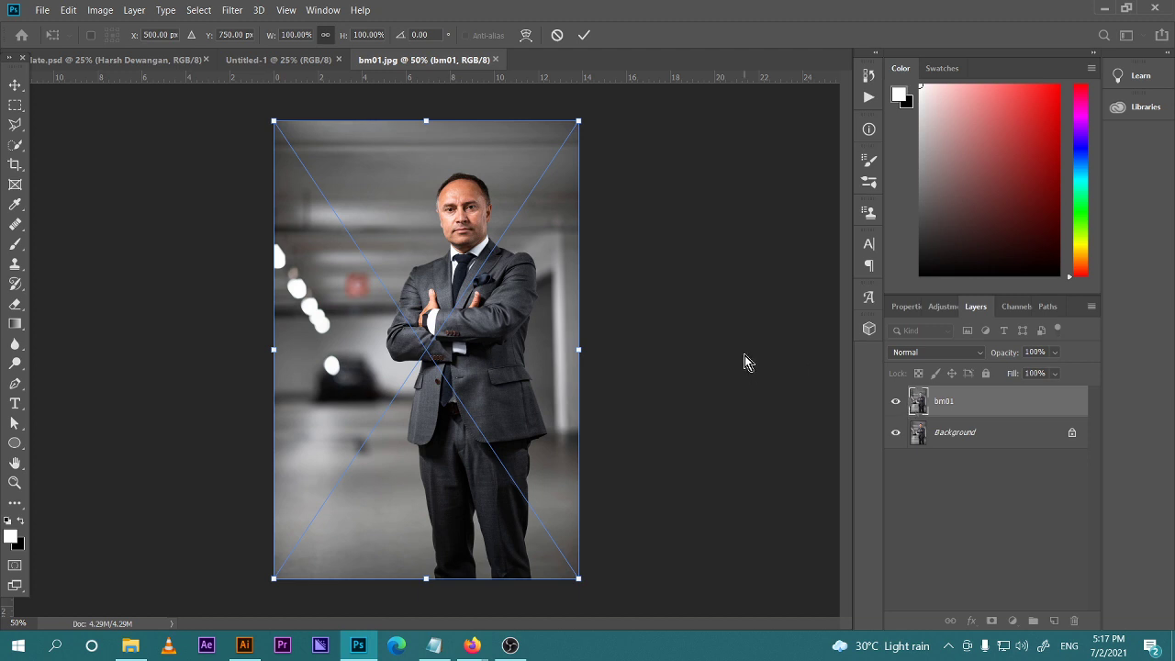
pyautogui.press('Return')
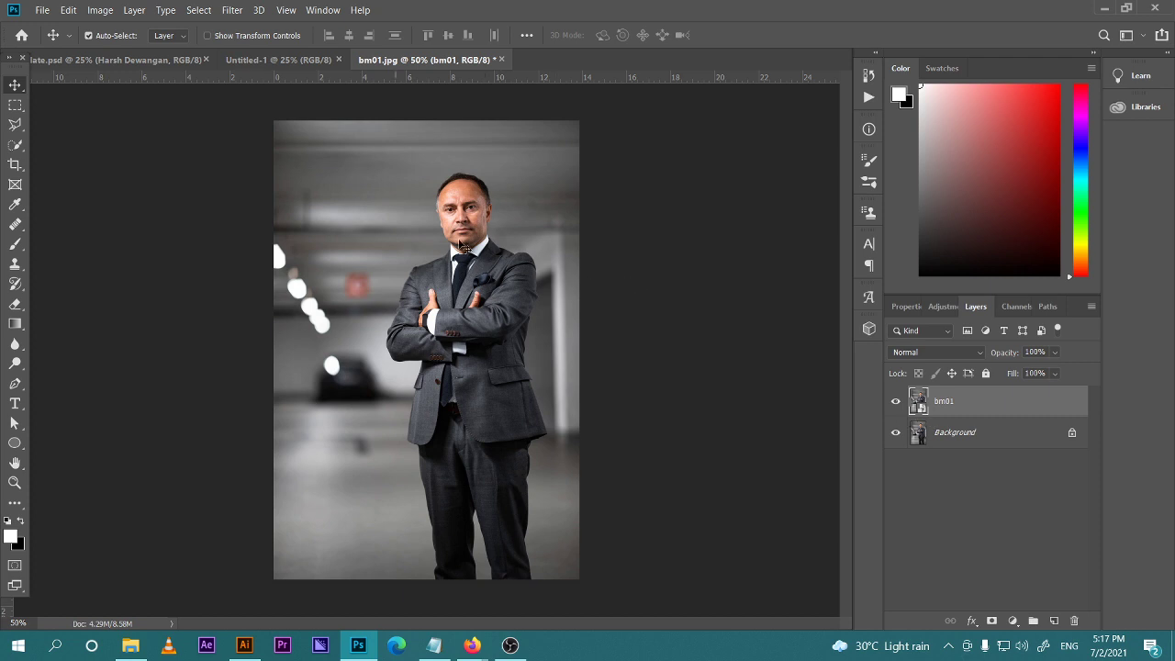
pyautogui.click(896, 402)
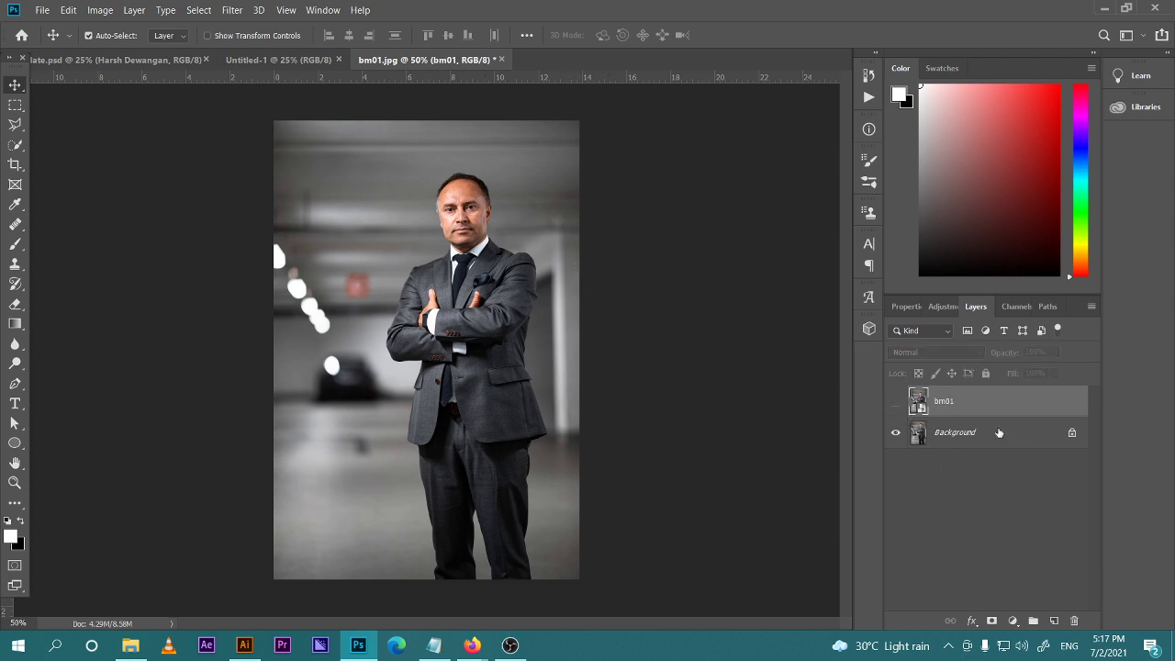
pyautogui.click(896, 402)
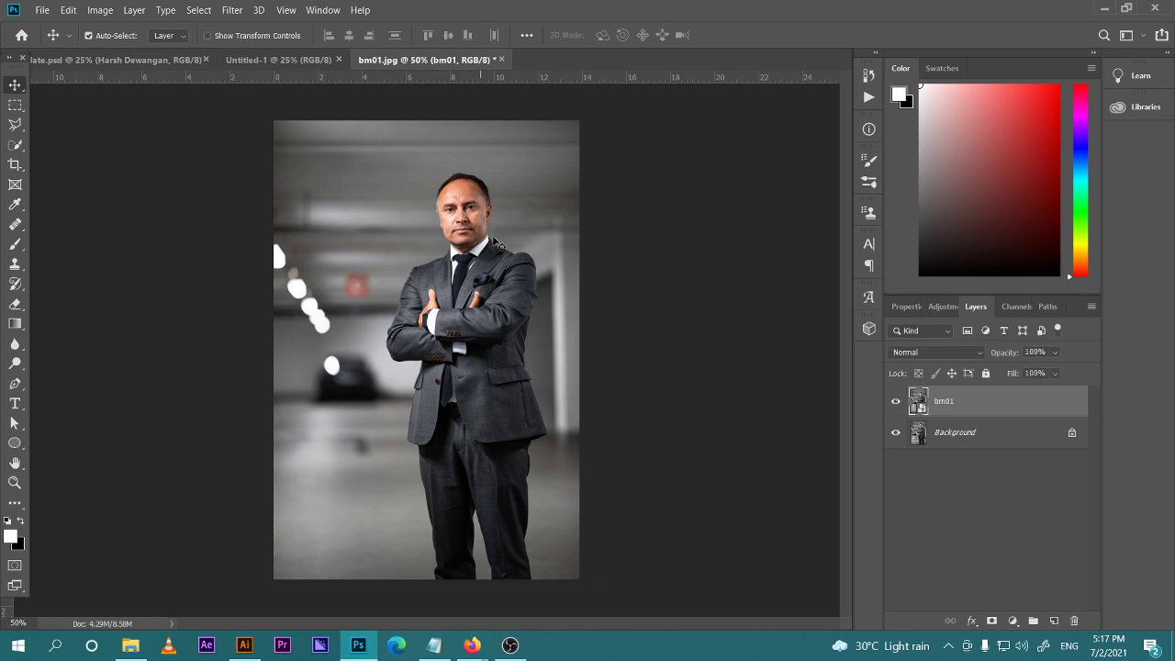
# Outline the man's head on the bm01 layer with a Polygonal Lasso selection
pyautogui.press('l')
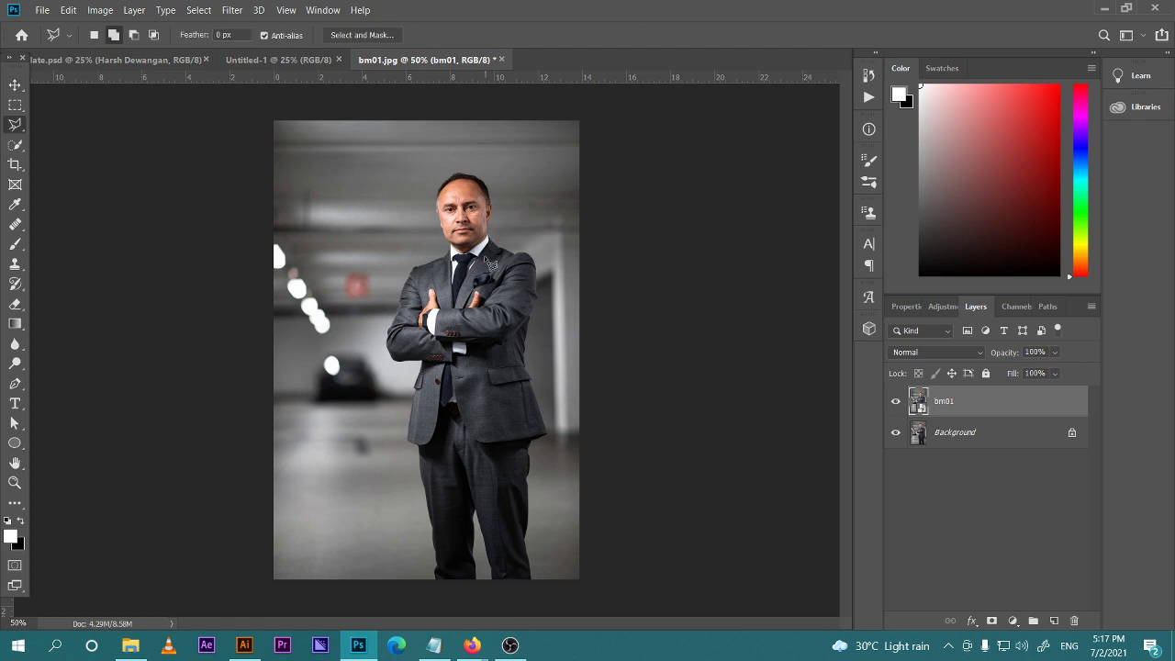
pyautogui.click(490, 184)
pyautogui.click(438, 237)
pyautogui.click(464, 246)
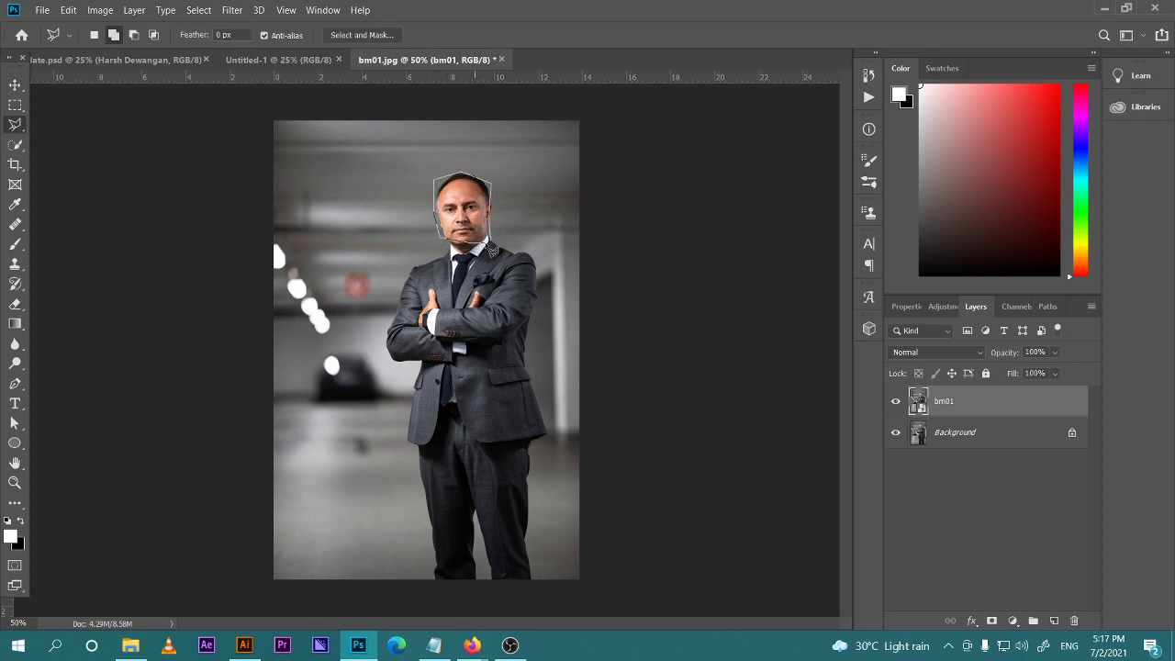
pyautogui.click(490, 241)
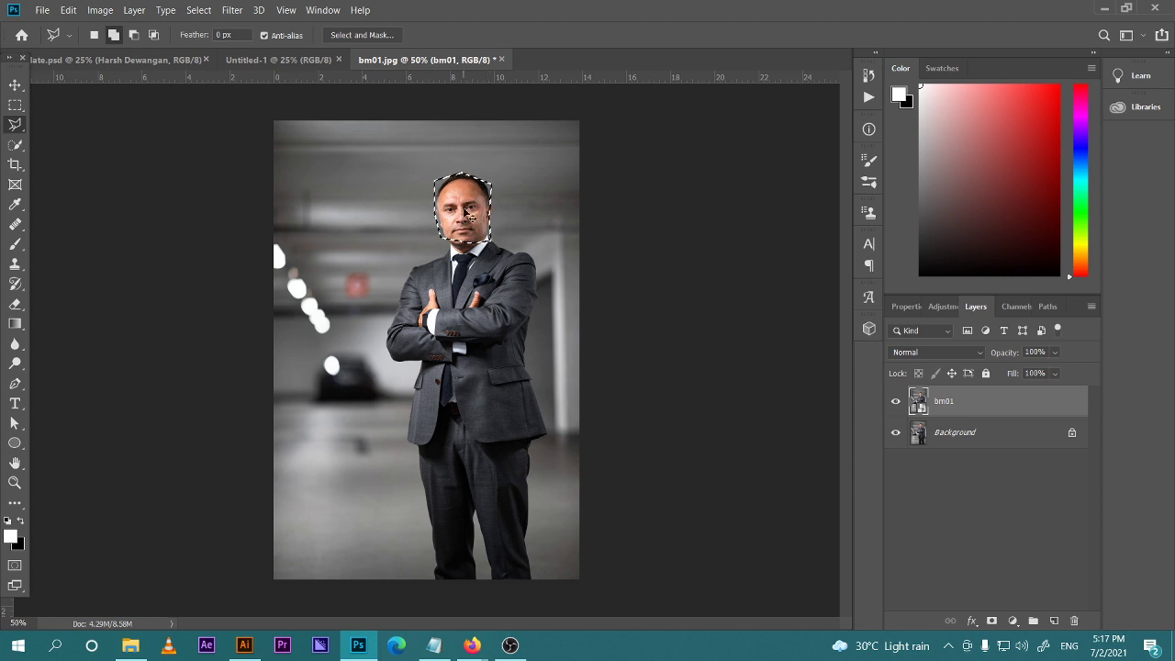
# Try to move the lassoed head on the bm01 layer, undo the move and clear the selection
pyautogui.press('v')
pyautogui.moveTo(477, 224)
pyautogui.mouseDown()
pyautogui.moveTo(444, 215)
pyautogui.moveTo(476, 212)
pyautogui.moveTo(450, 199)
pyautogui.moveTo(490, 218)
pyautogui.moveTo(445, 221)
pyautogui.moveTo(463, 241)
pyautogui.mouseUp()
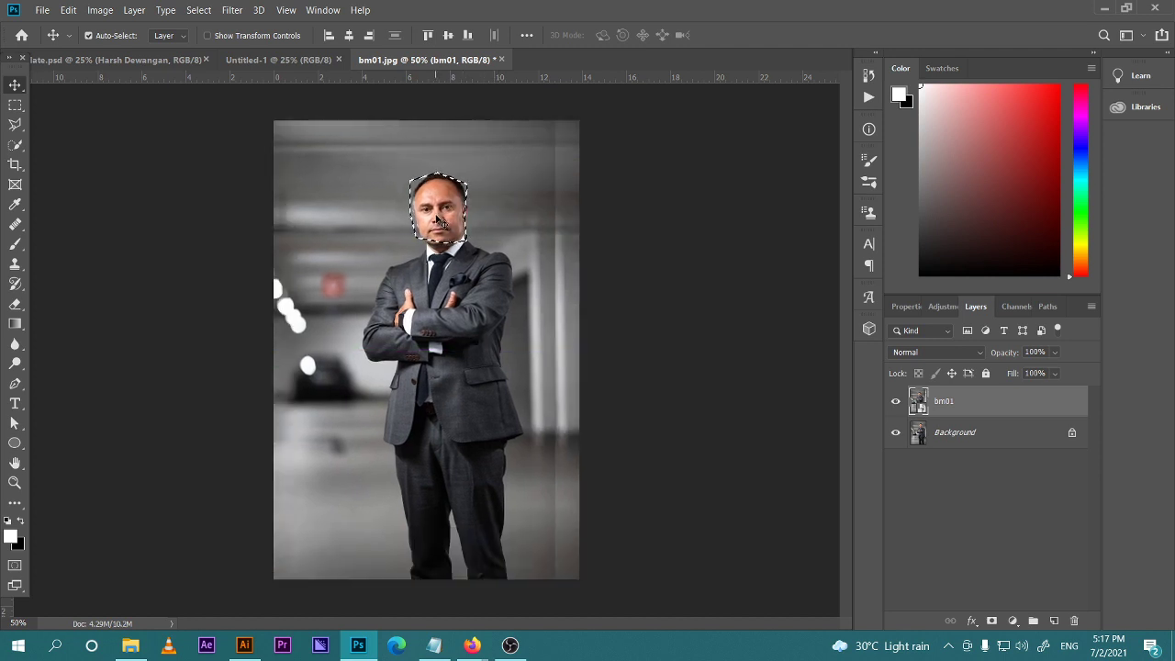
pyautogui.press('ctrl')
pyautogui.hotkey('ctrl', 'z')
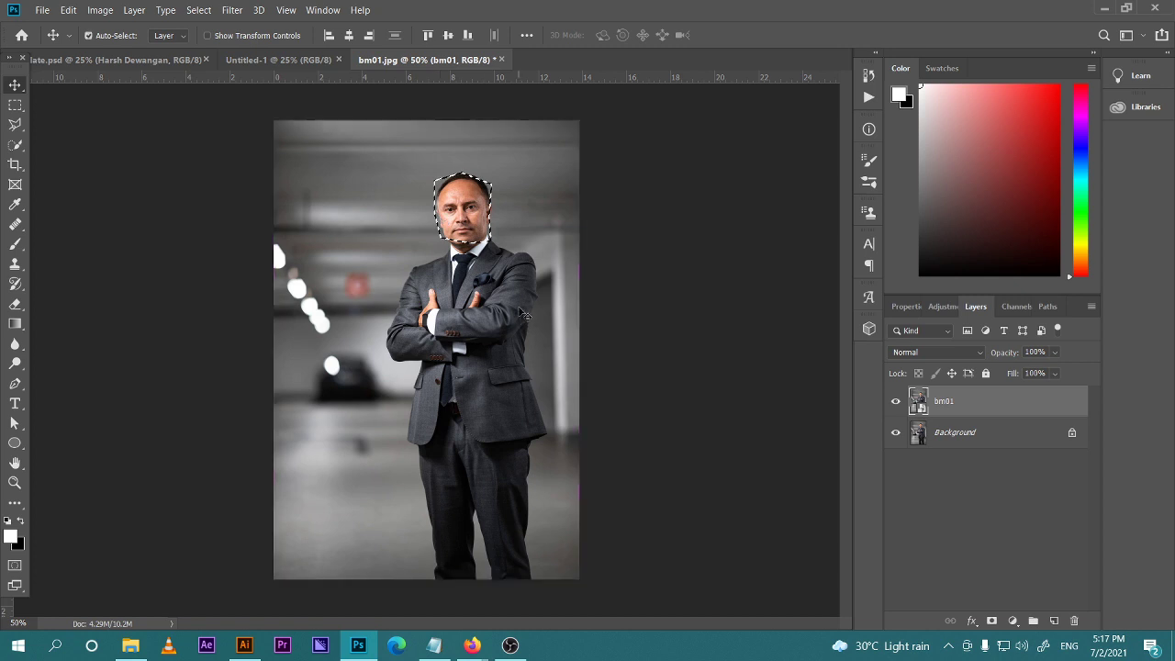
pyautogui.hotkey('ctrl', 'd')
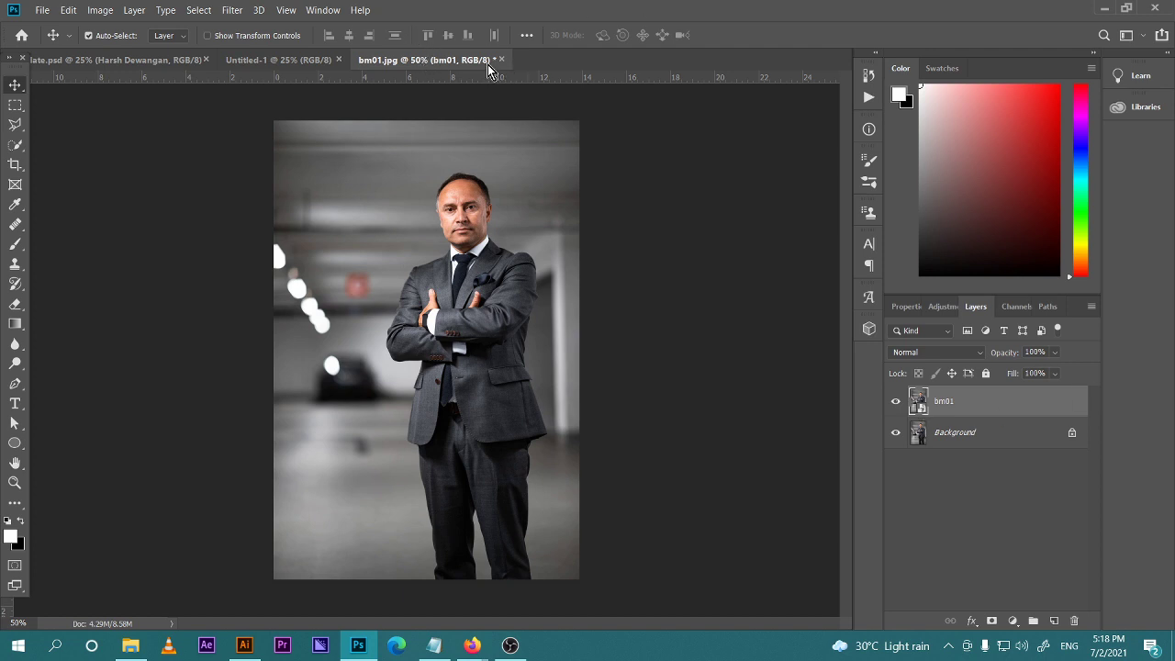
# Rasterize the bm01 layer
pyautogui.rightClick(991, 403)
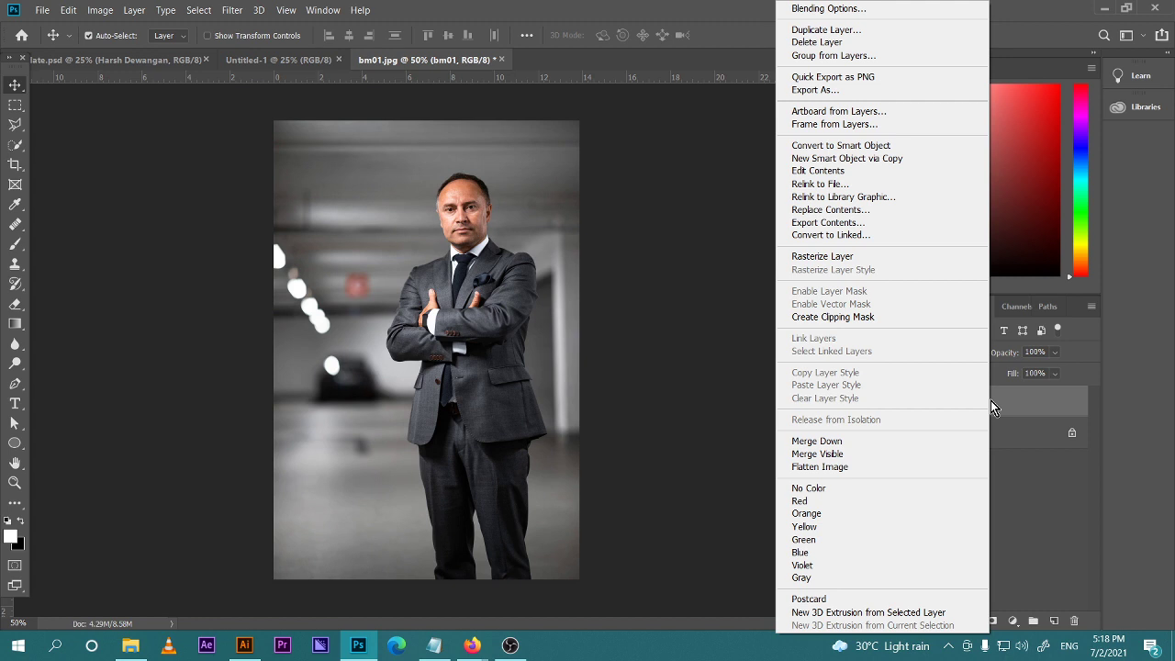
pyautogui.click(844, 261)
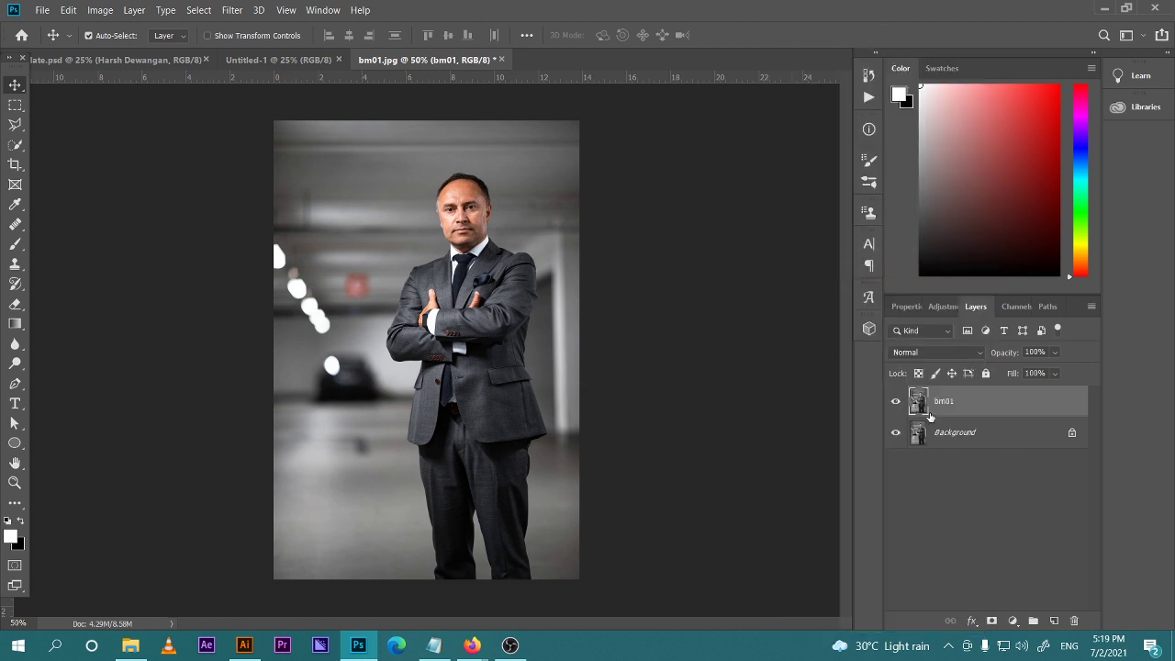
# Select a rectangle around the man's head, try moving its pixels on the rasterized layer, undo the move and deselect
pyautogui.click(15, 106)
pyautogui.moveTo(406, 152); pyautogui.dragTo(517, 250)
pyautogui.click(17, 87)
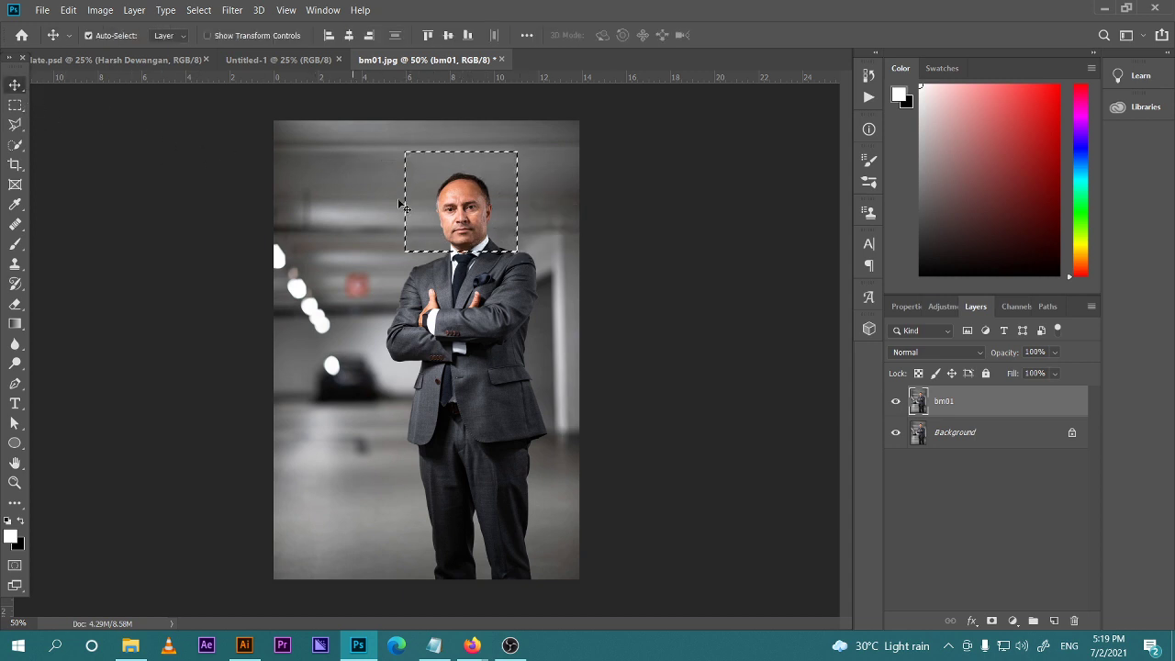
pyautogui.moveTo(488, 204)
pyautogui.mouseDown()
pyautogui.moveTo(384, 211)
pyautogui.moveTo(526, 205)
pyautogui.moveTo(401, 194)
pyautogui.moveTo(510, 204)
pyautogui.moveTo(478, 205)
pyautogui.mouseUp()
pyautogui.press('ctrl')
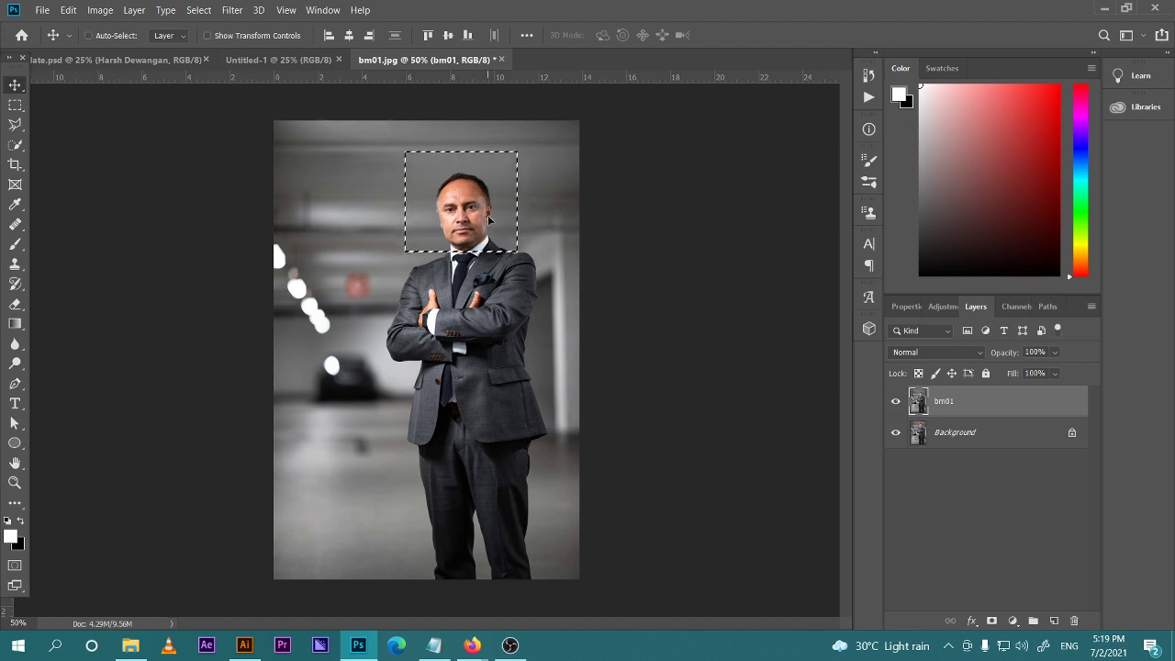
pyautogui.hotkey('ctrl', 'd')
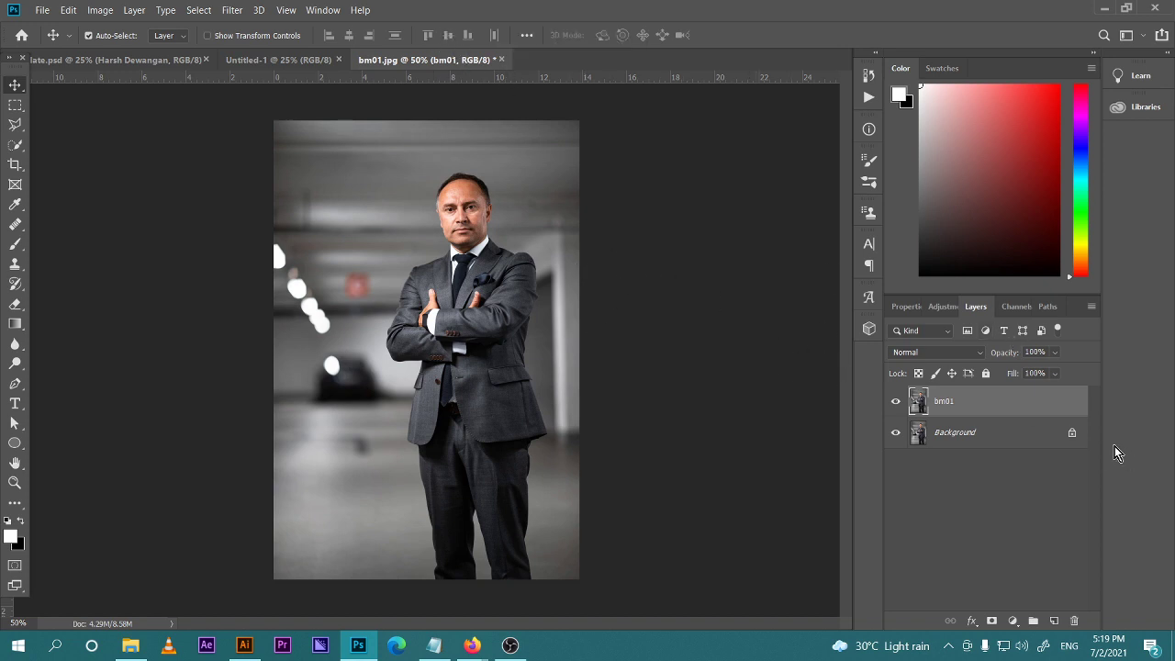
pyautogui.rightClick(980, 405)
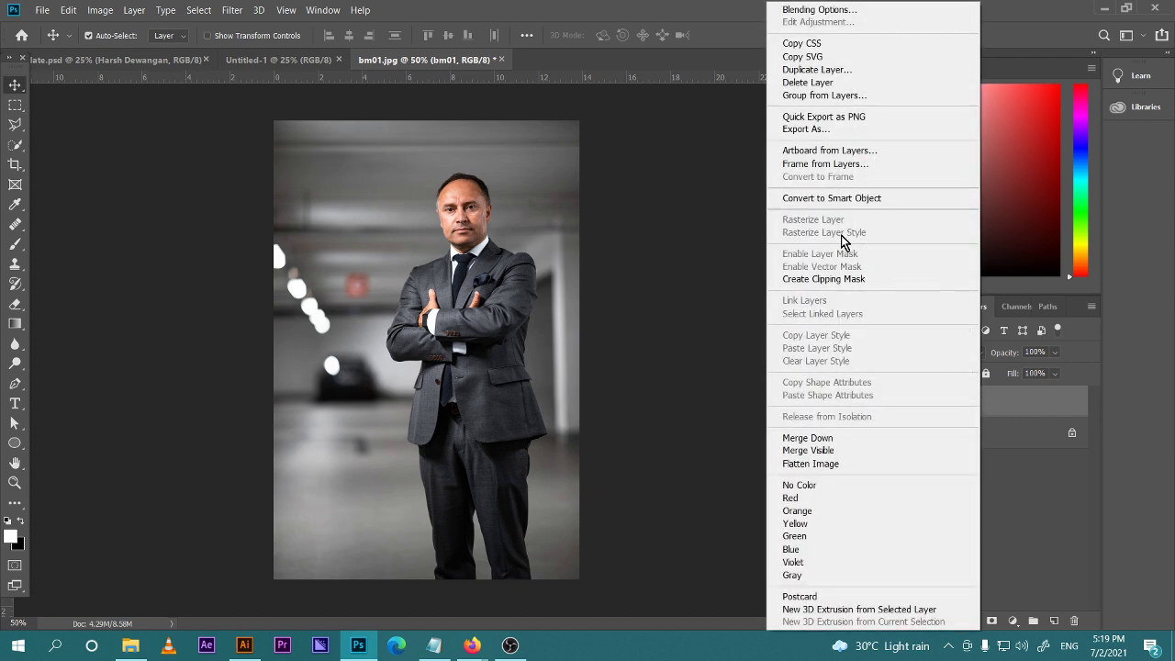
pyautogui.click(622, 61)
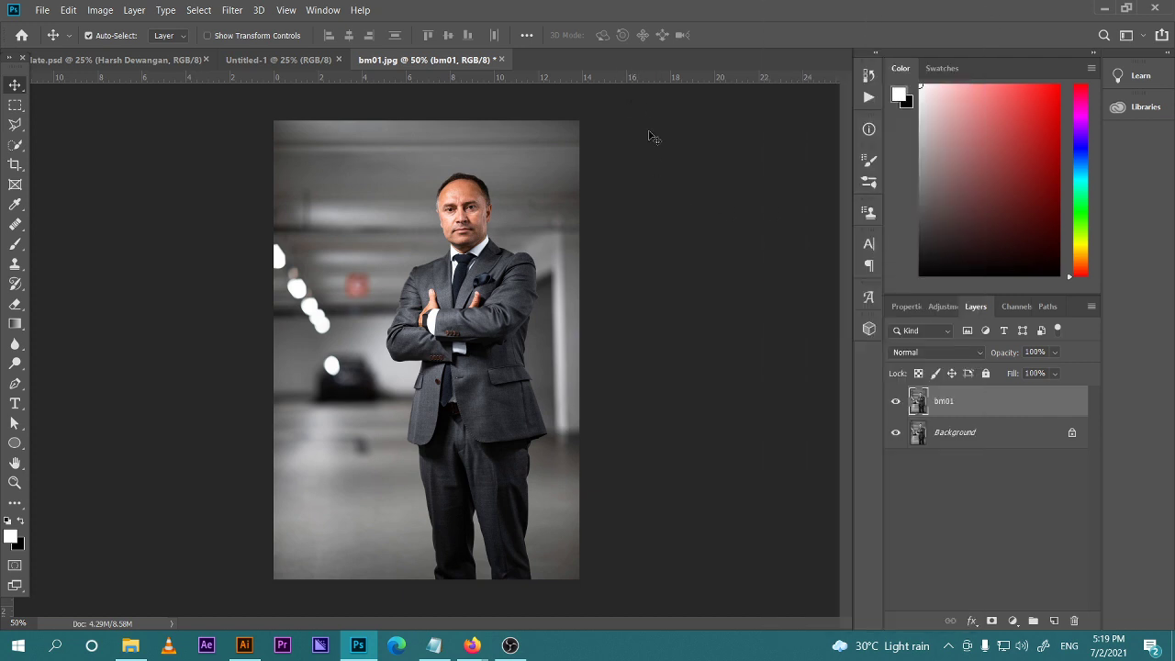
pyautogui.click(273, 61)
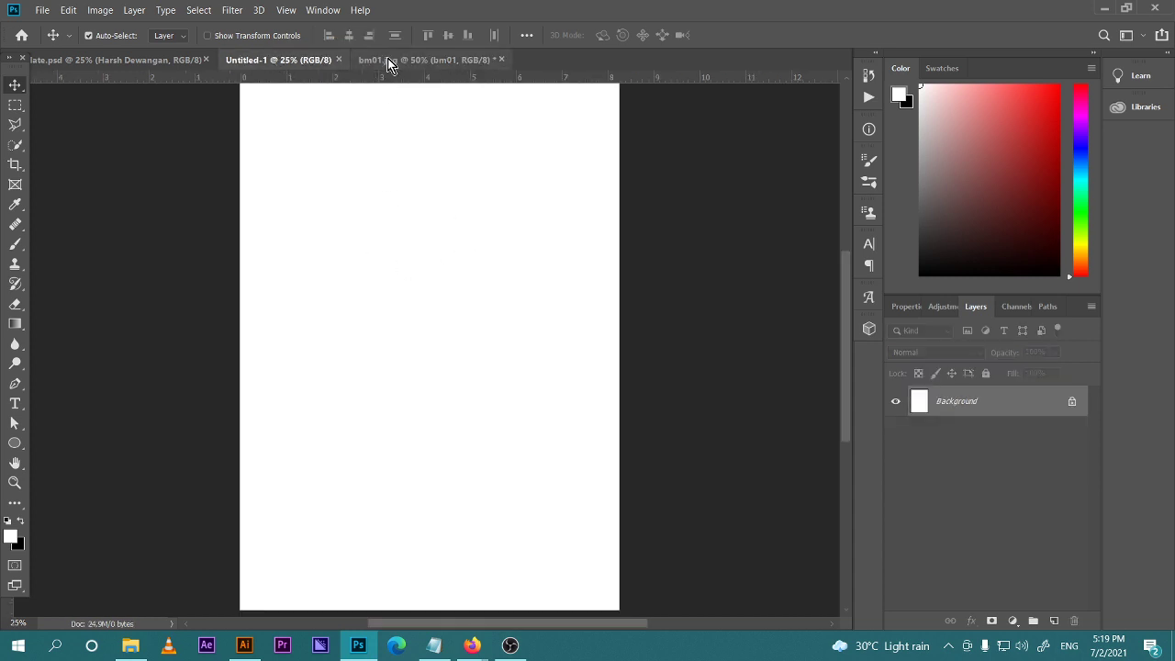
pyautogui.click(387, 58)
pyautogui.click(278, 60)
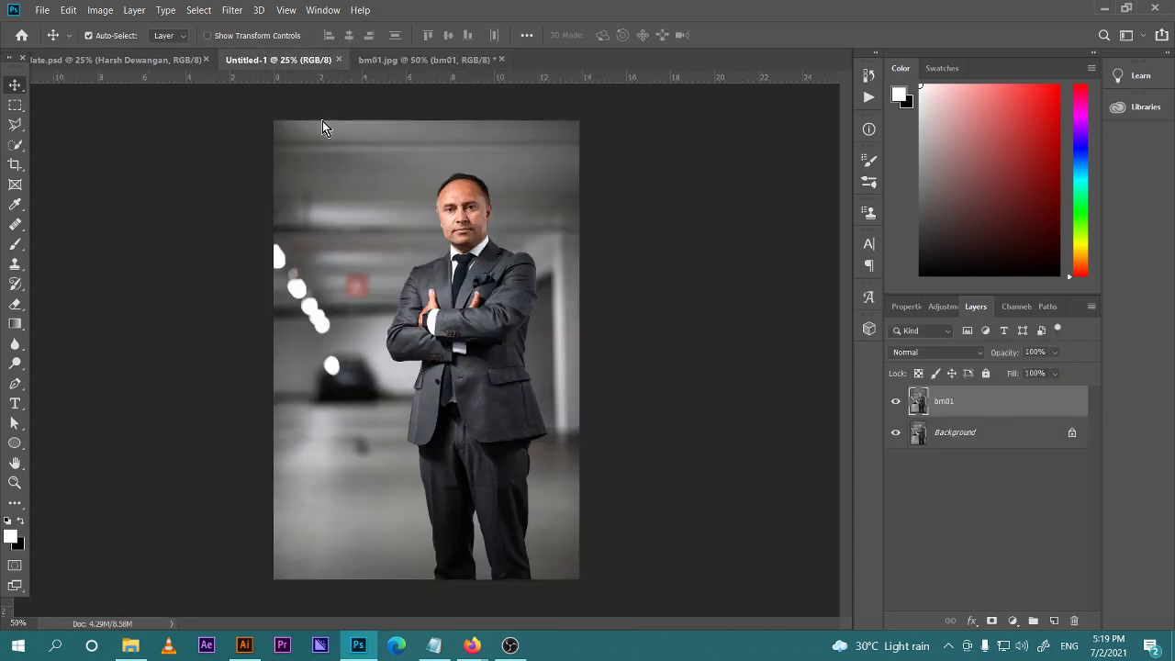
# Copy the entire bm01 layer from bm01.jpg and paste it into the Untitled-1 document
pyautogui.click(423, 60)
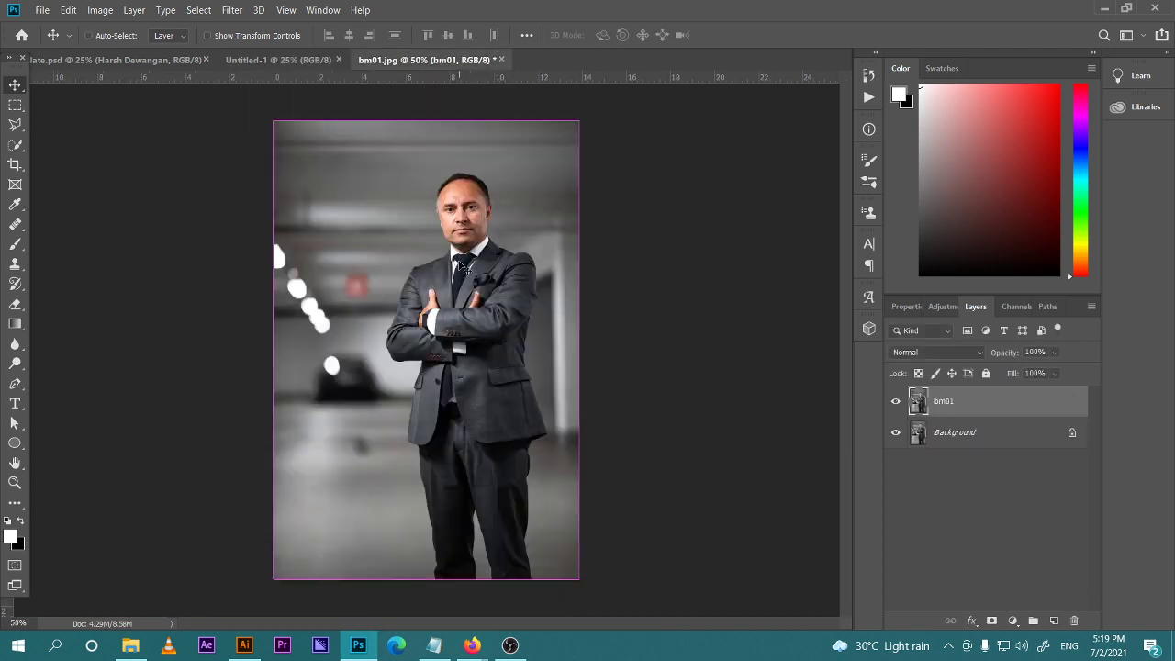
pyautogui.hotkey('ctrl', 'a')
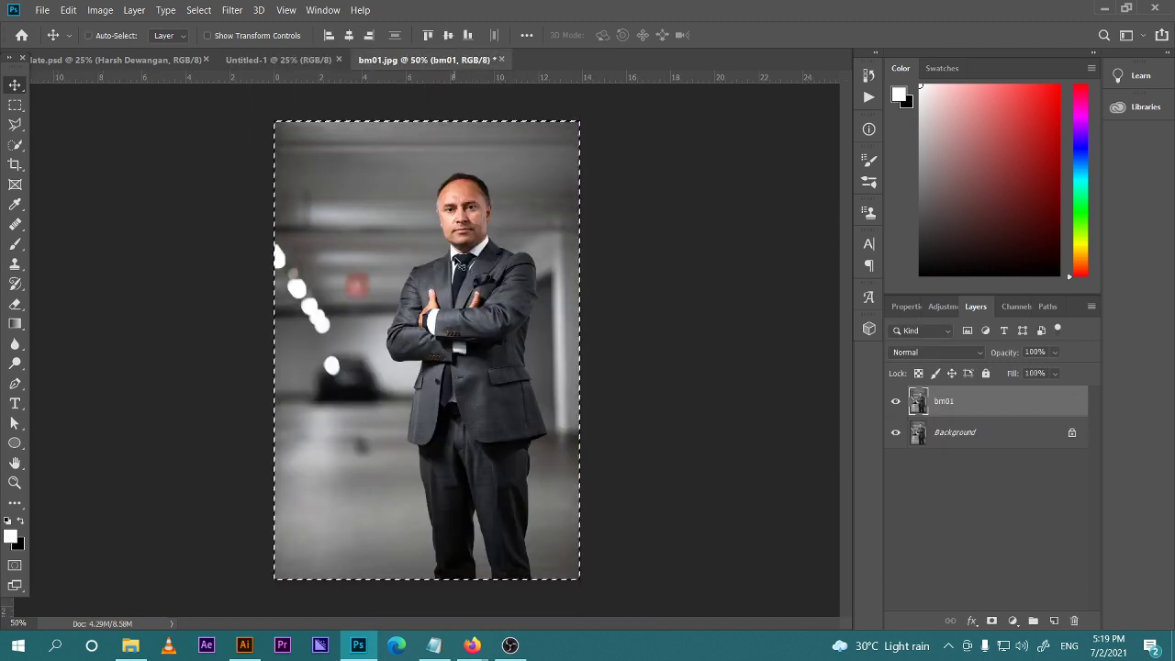
pyautogui.press('ctrl')
pyautogui.click(294, 61)
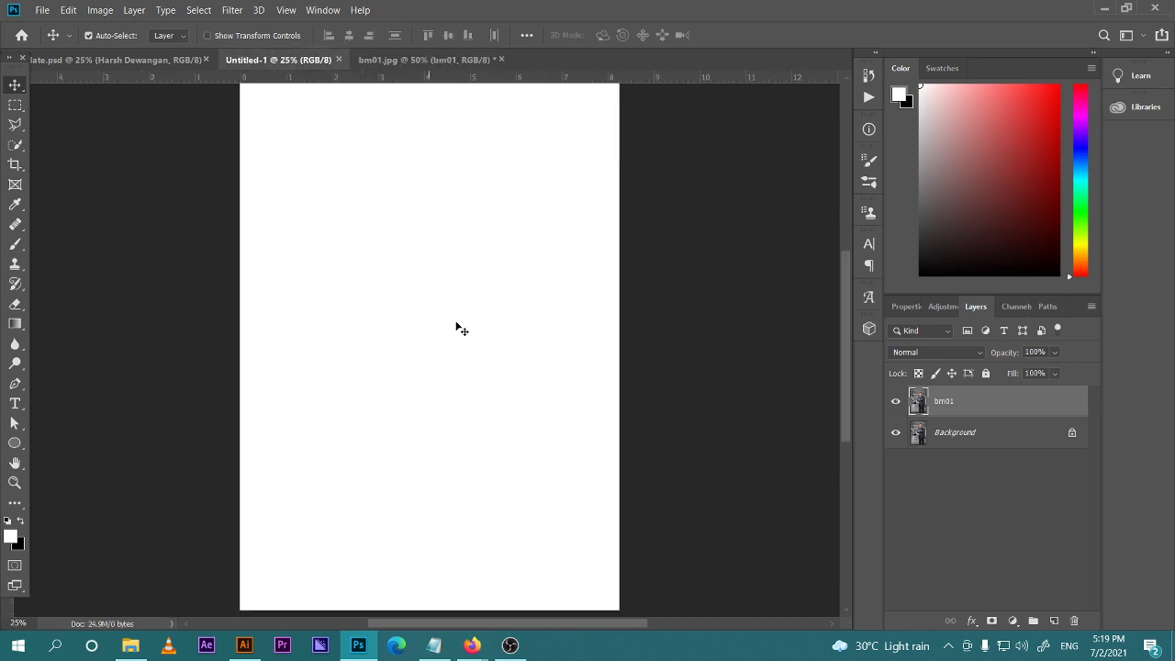
pyautogui.hotkey('ctrl', 'v')
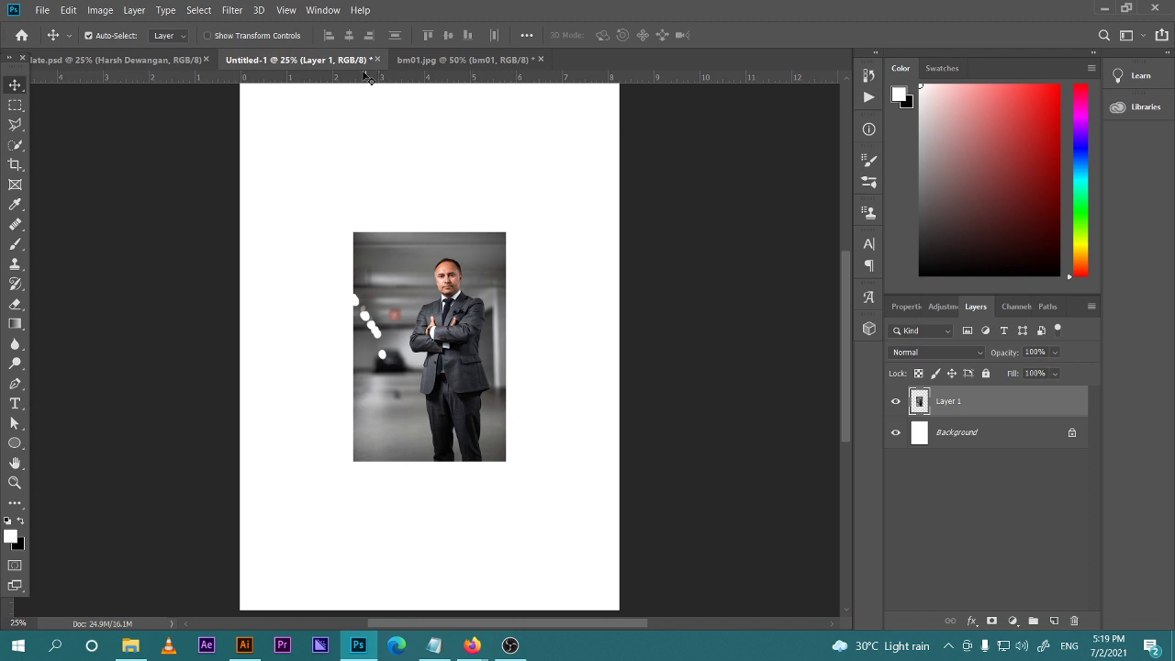
# Move the pasted businessman photo into the upper-left corner of the Untitled-1 page
pyautogui.click(403, 61)
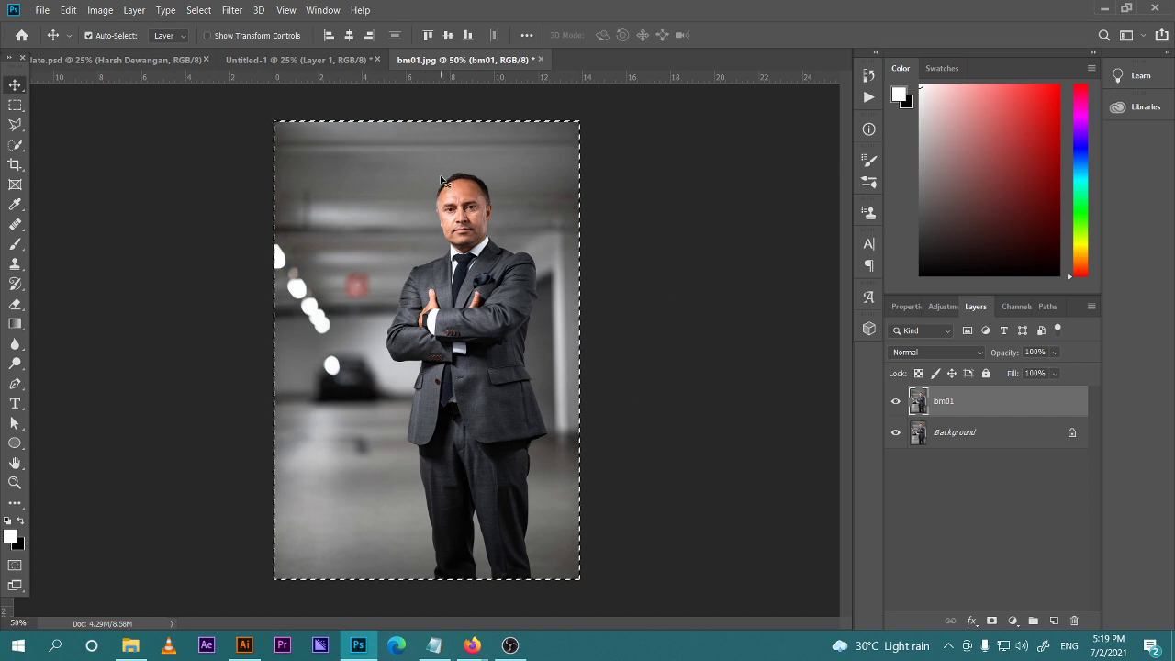
pyautogui.click(248, 59)
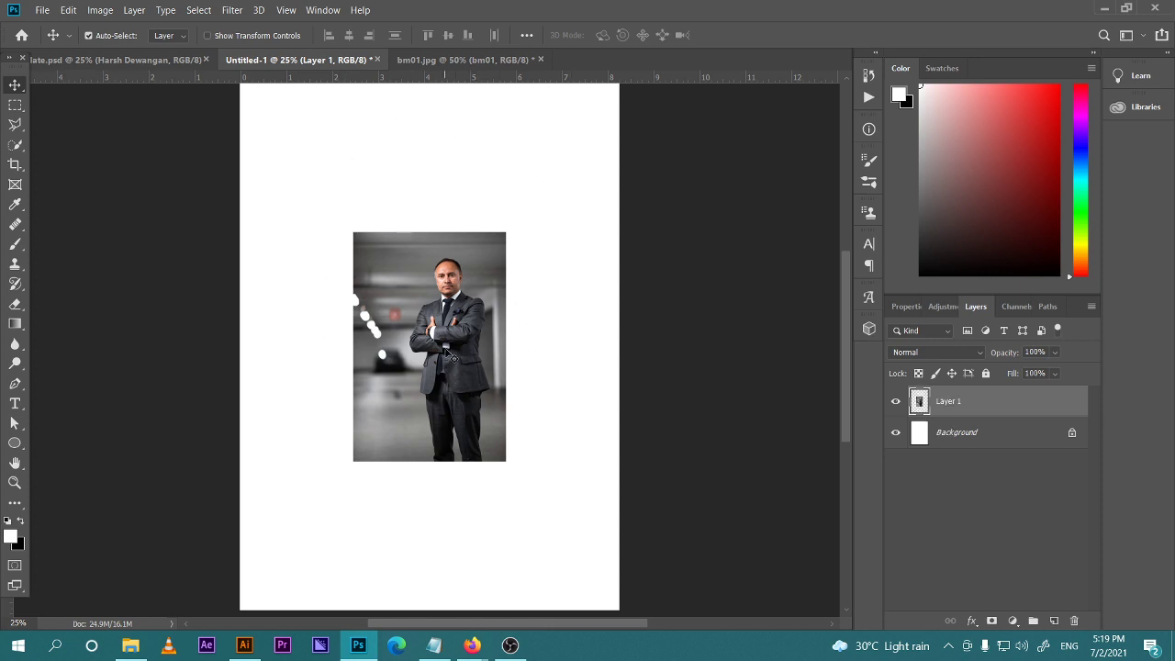
pyautogui.moveTo(425, 341); pyautogui.dragTo(313, 192)
pyautogui.hscroll(2, 356, 266)
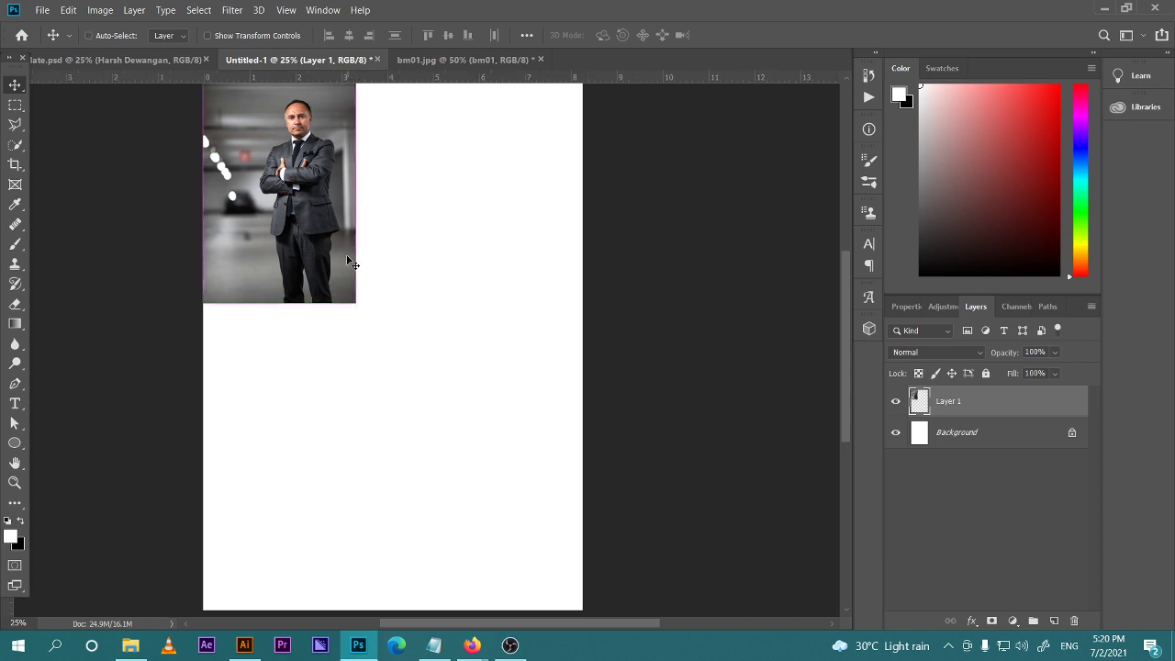
pyautogui.scroll(-1, 352, 257)
pyautogui.moveTo(338, 240)
pyautogui.mouseDown()
pyautogui.moveTo(354, 255)
pyautogui.moveTo(334, 236)
pyautogui.mouseUp()
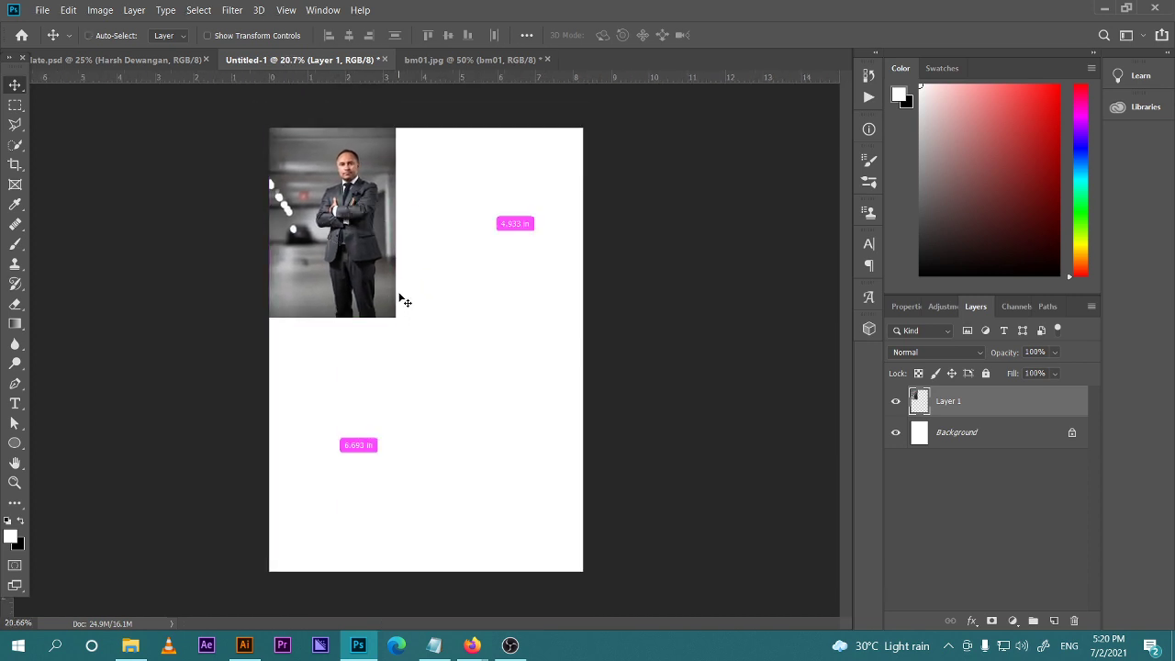
# Try enlarging the businessman photo to about 148% from its upper-left corner and undo the scaling
pyautogui.hotkey('ctrl', 't')
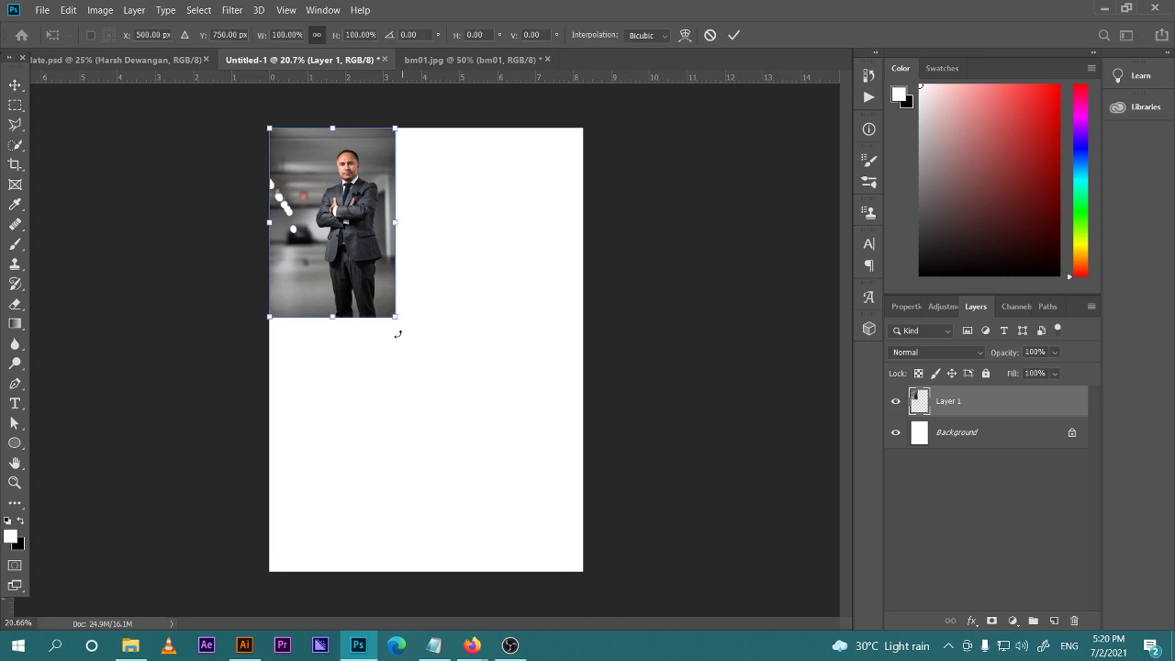
pyautogui.moveTo(394, 315); pyautogui.dragTo(454, 405)
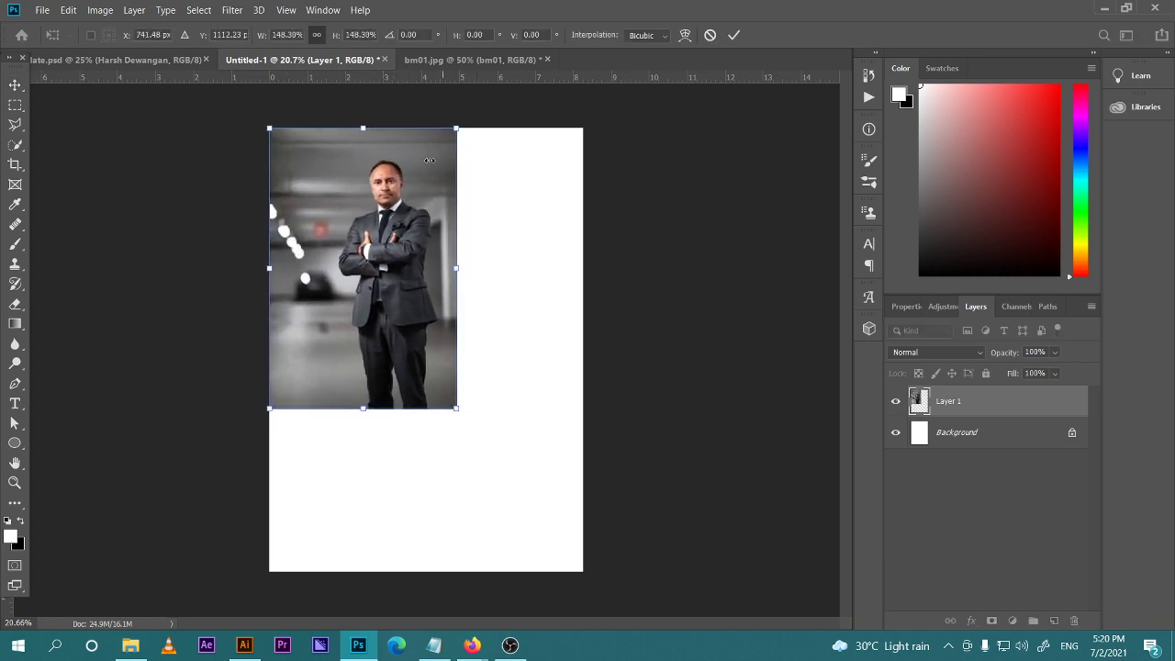
pyautogui.hotkey('ctrl', 'z')
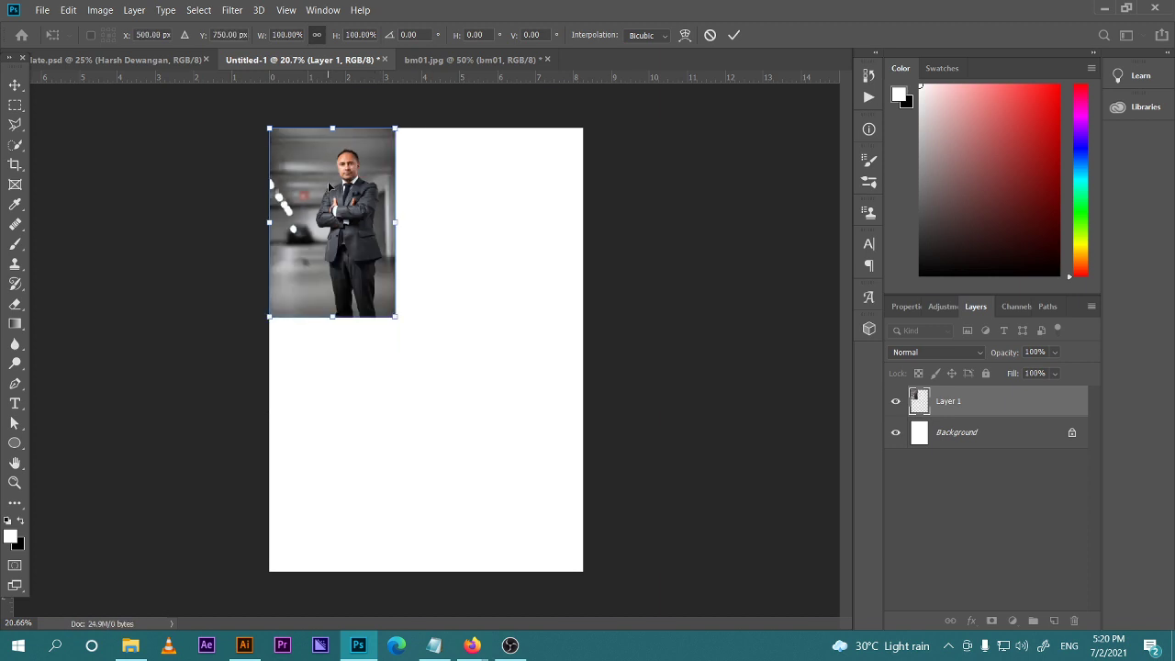
pyautogui.press('Return')
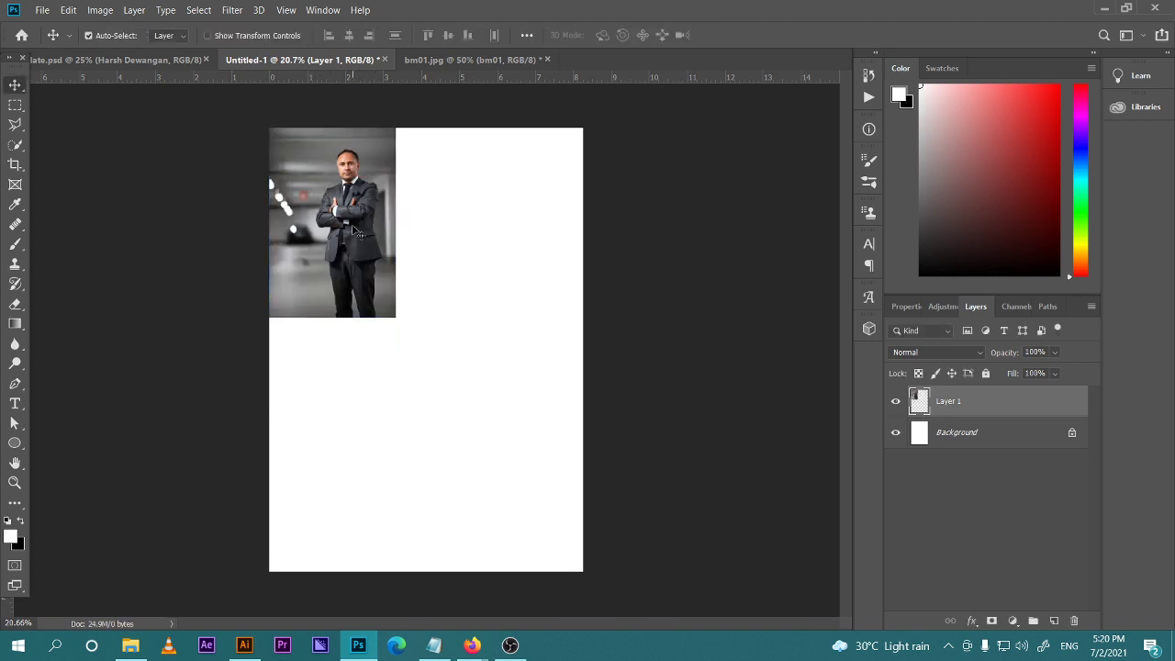
# Scale the businessman photo proportionally to about 253% and position it to cover the whole page
pyautogui.hotkey('ctrl', 't')
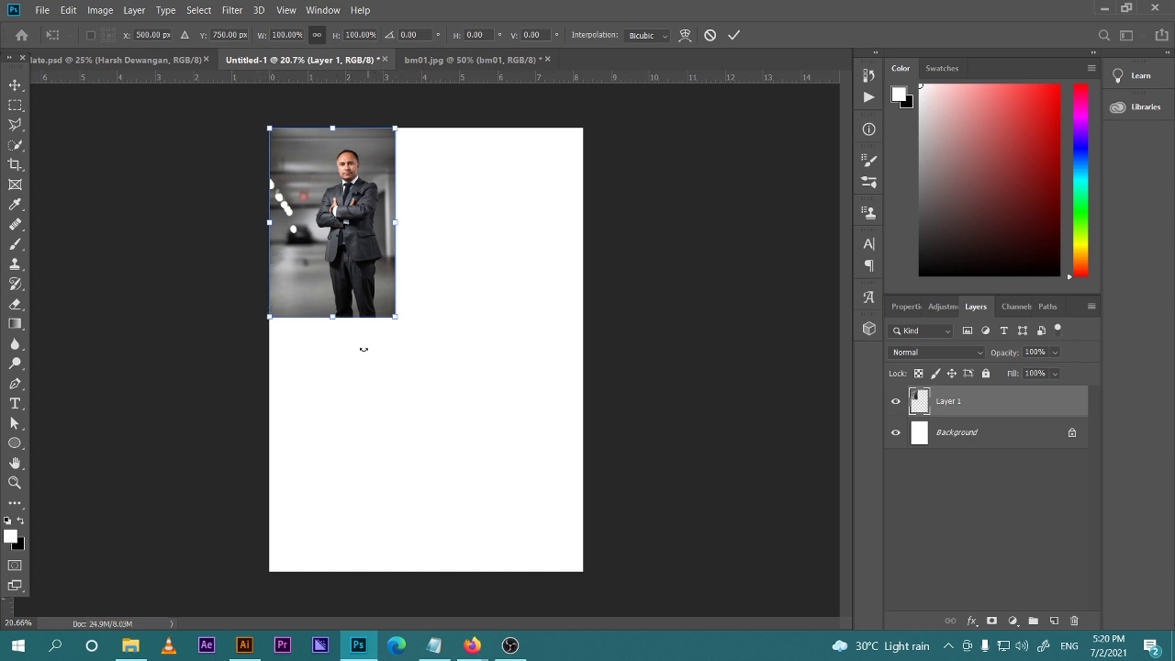
pyautogui.moveTo(338, 225); pyautogui.dragTo(368, 250)
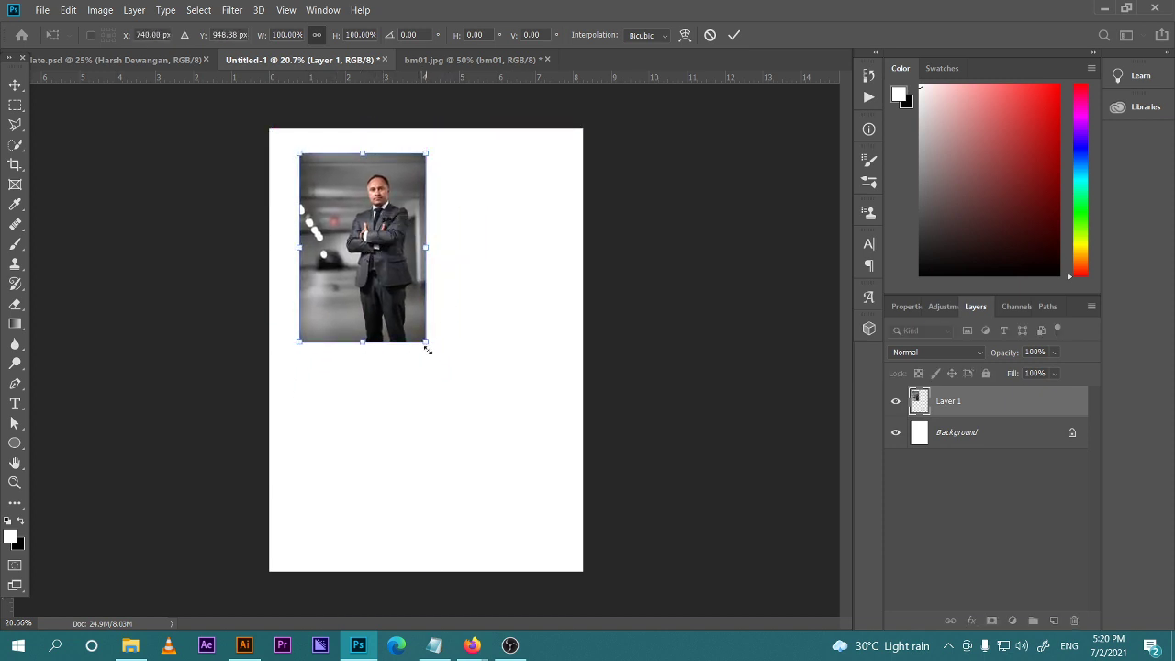
pyautogui.moveTo(427, 345); pyautogui.dragTo(466, 229)
pyautogui.hotkey('ctrl', 'z')
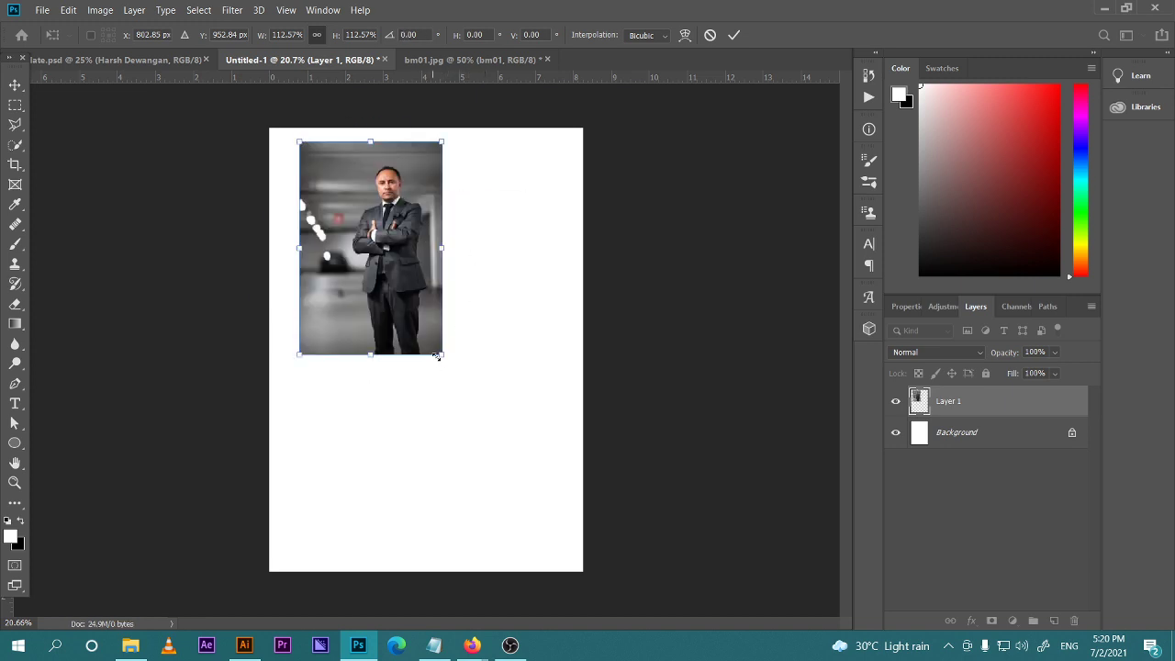
pyautogui.moveTo(437, 357); pyautogui.dragTo(561, 474)
pyautogui.moveTo(447, 387); pyautogui.dragTo(416, 370)
pyautogui.moveTo(511, 490); pyautogui.dragTo(624, 570)
pyautogui.moveTo(461, 457); pyautogui.dragTo(462, 440)
pyautogui.moveTo(585, 588); pyautogui.dragTo(588, 591)
pyautogui.moveTo(530, 546); pyautogui.dragTo(530, 541)
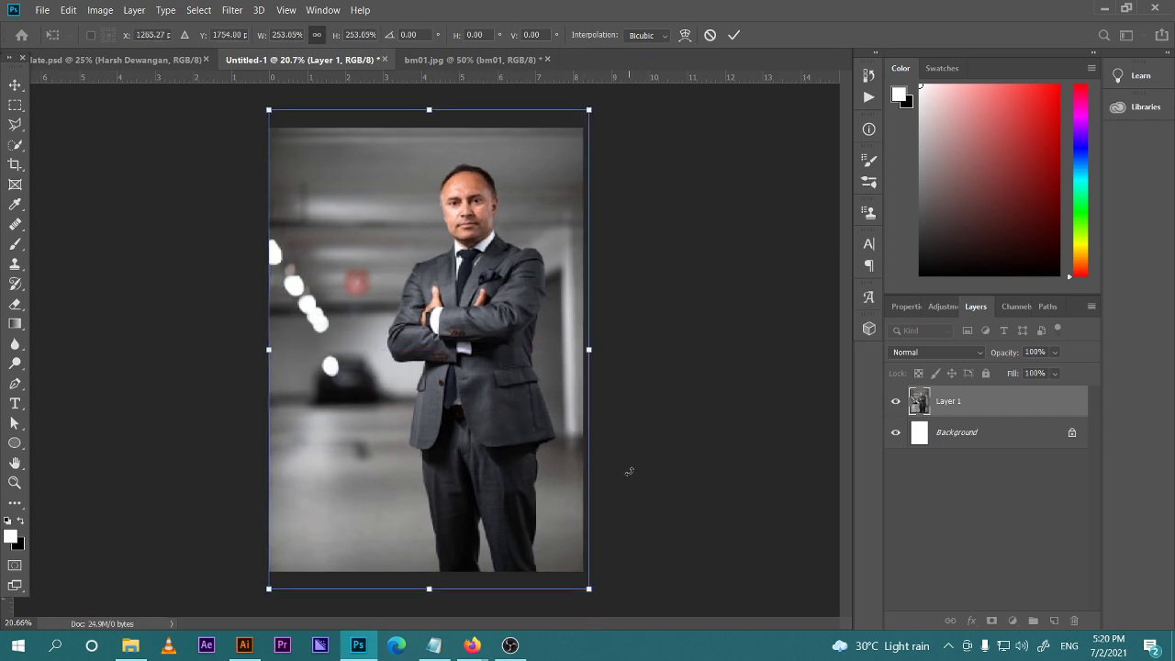
pyautogui.press('Return')
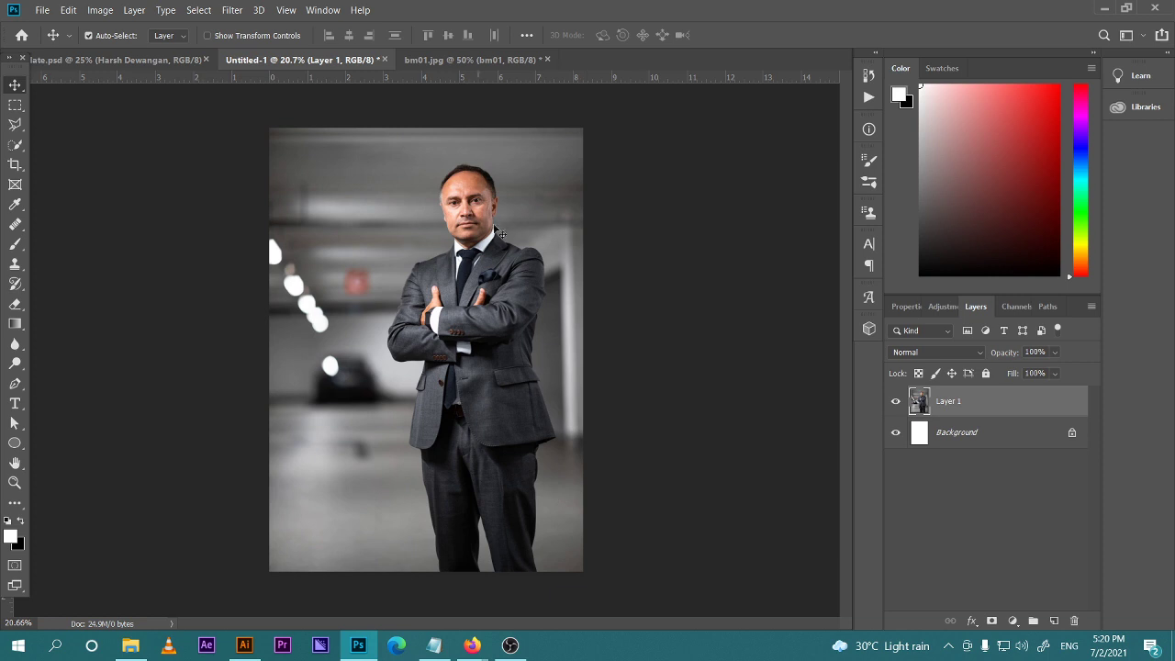
# Shift the enlarged photo sideways and readjust its position so that it fills the page
pyautogui.moveTo(488, 354); pyautogui.dragTo(430, 354)
pyautogui.hotkey('ctrl', 't')
pyautogui.moveTo(520, 378); pyautogui.dragTo(527, 377)
pyautogui.press('Return')
# Examine the man's figure in close-up, from the head down to the trousers and back to the face
pyautogui.hotkey('ctrl', '+')
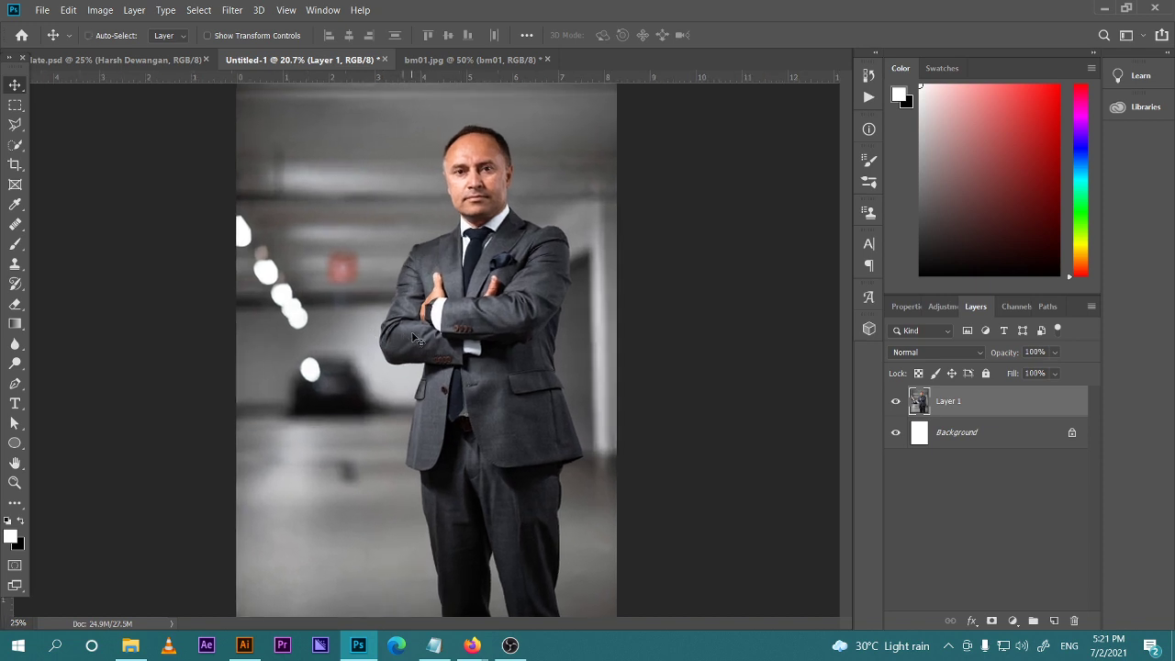
pyautogui.hotkey('ctrl', '+')
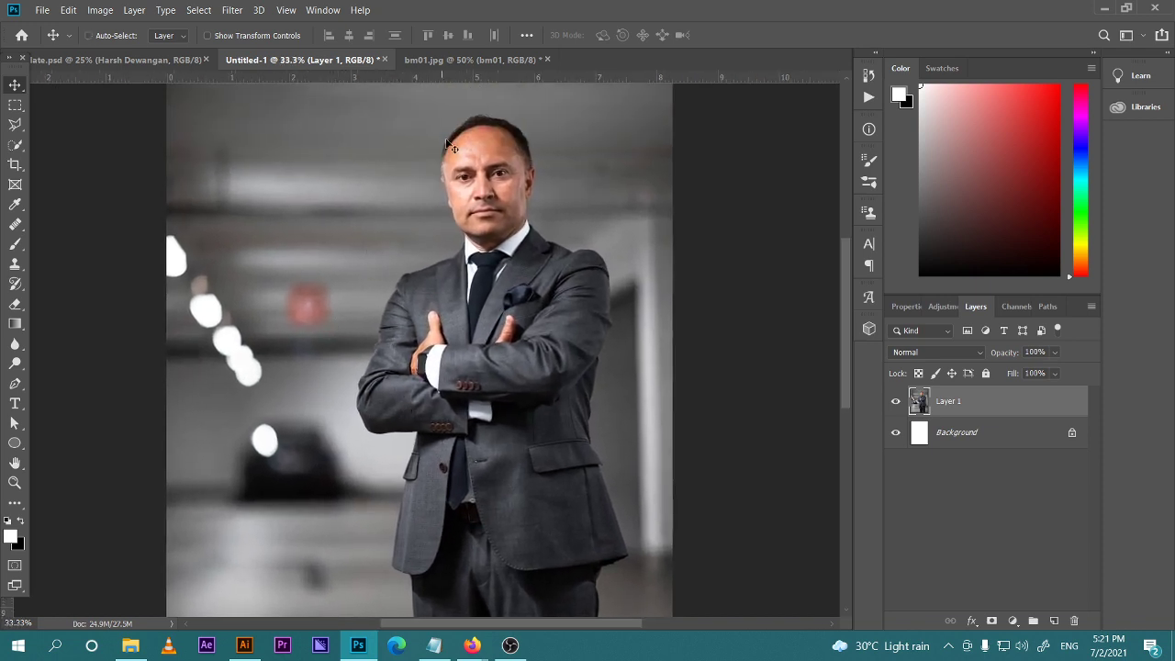
pyautogui.moveTo(597, 492); pyautogui.dragTo(549, 293)
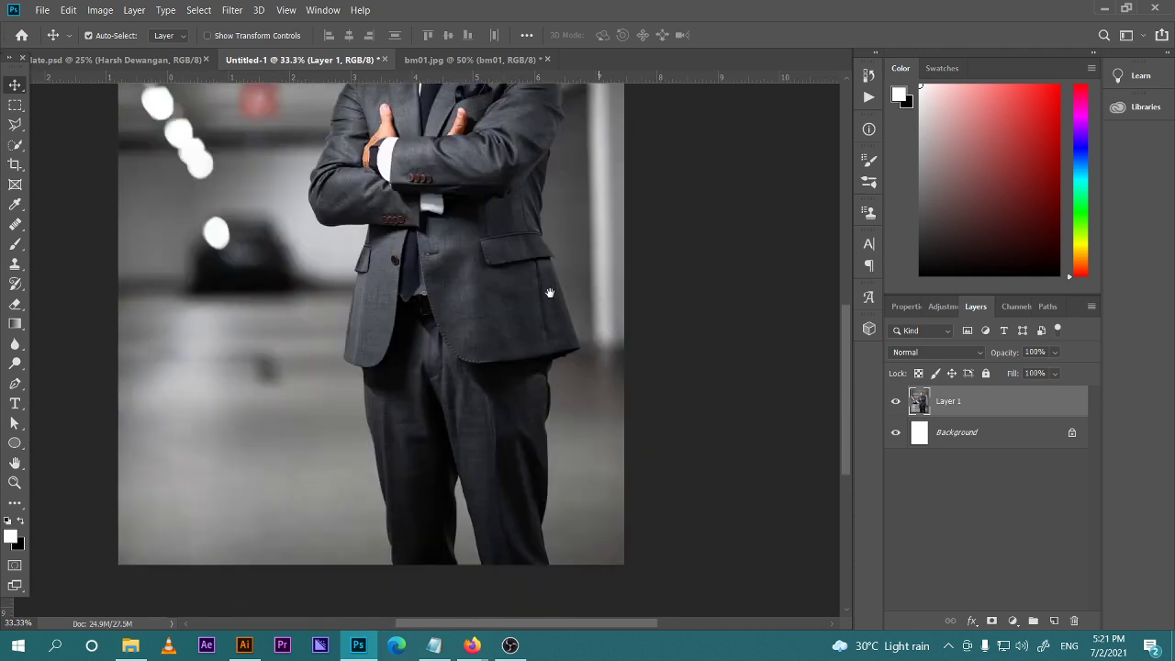
pyautogui.moveTo(485, 340); pyautogui.dragTo(545, 465)
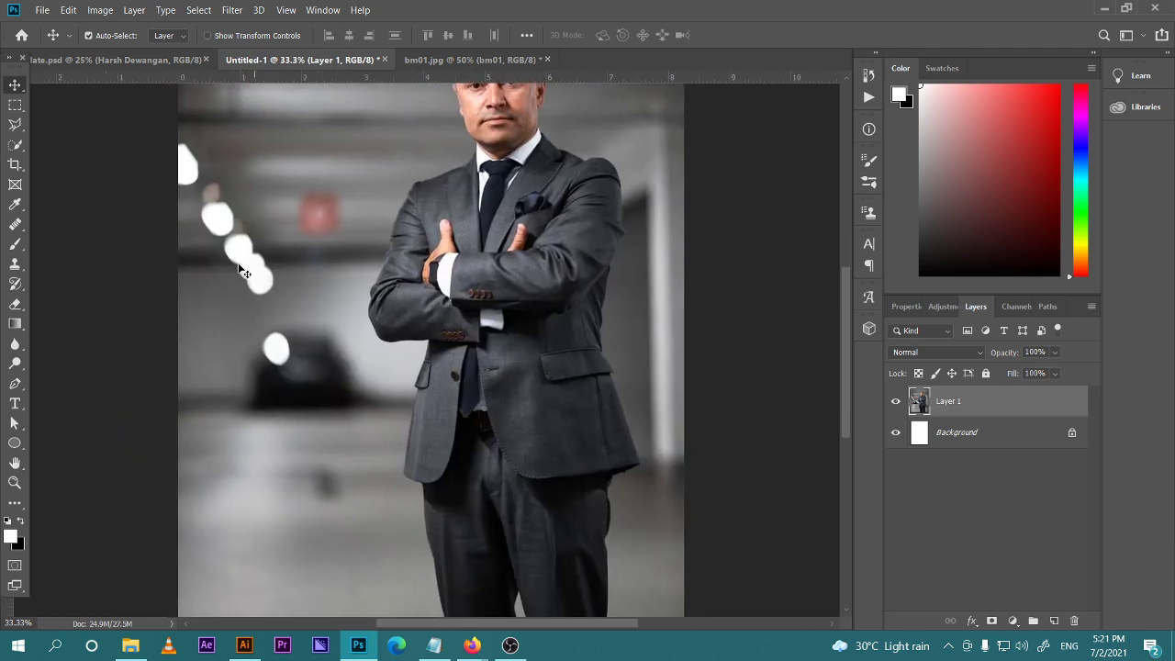
pyautogui.moveTo(312, 233); pyautogui.dragTo(284, 371)
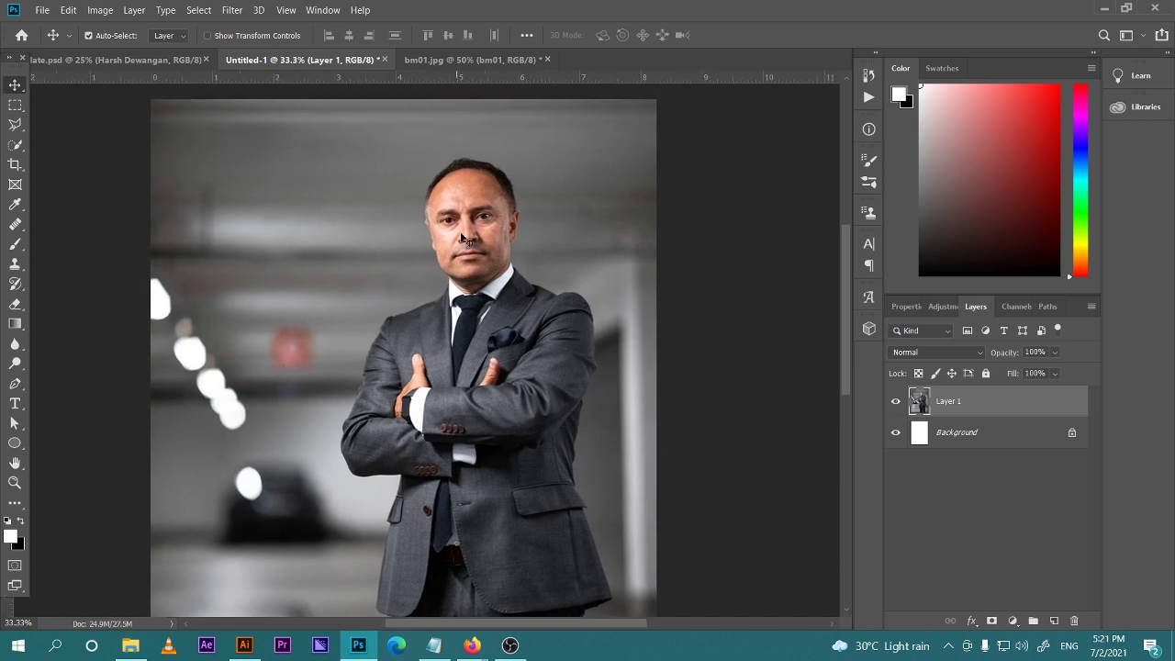
pyautogui.moveTo(451, 356); pyautogui.dragTo(463, 389)
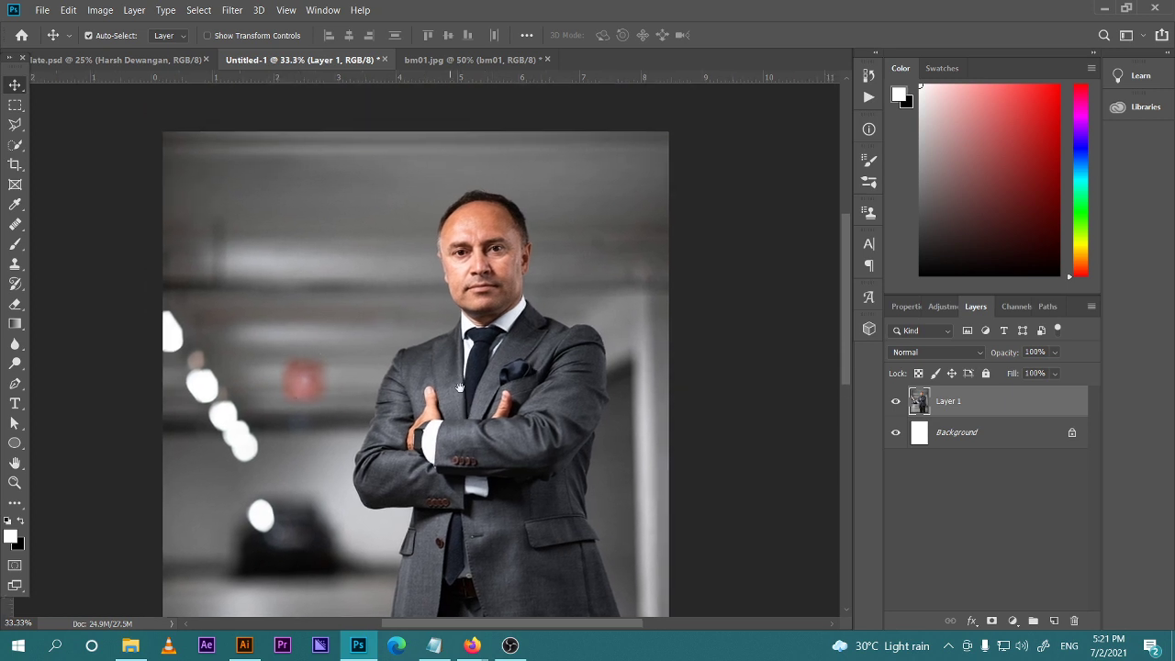
pyautogui.hotkey('ctrl', '+')
pyautogui.hotkey('ctrl', '+')
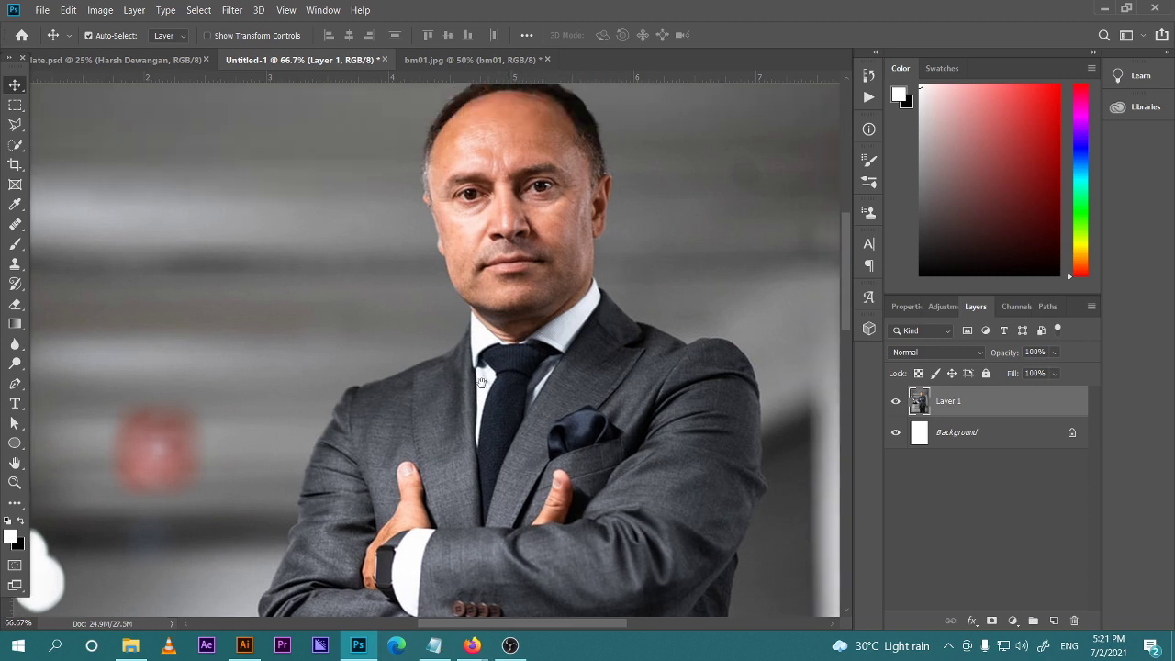
pyautogui.moveTo(481, 381); pyautogui.dragTo(459, 413)
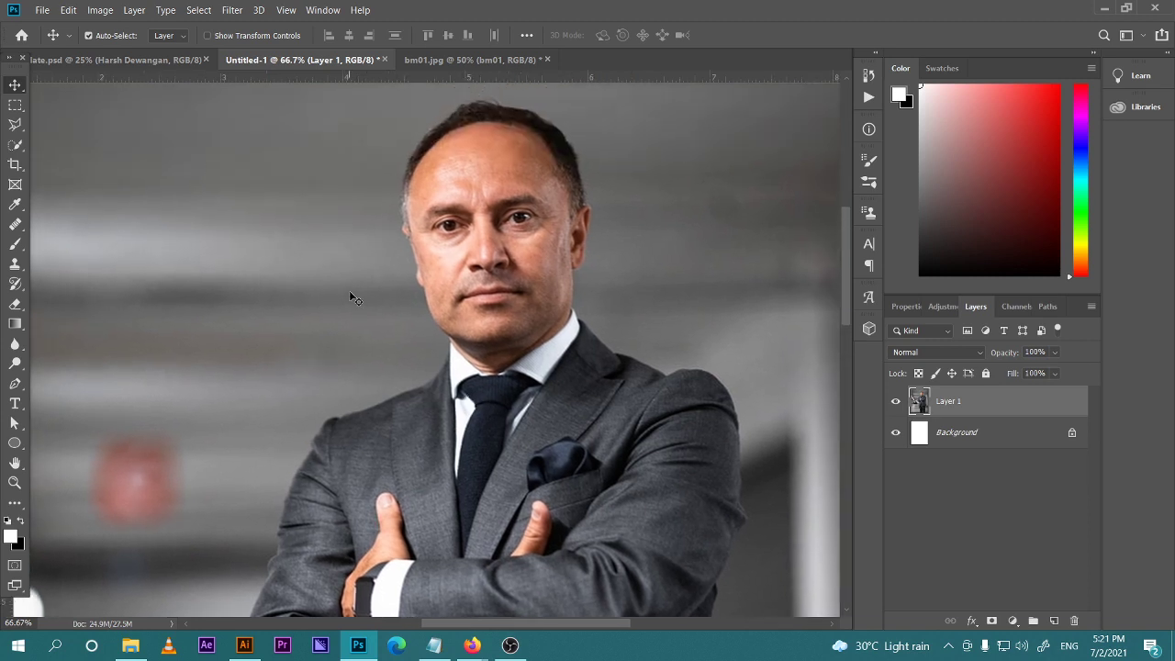
# Activate the Polygonal Lasso tool and try a tiny selection at the cheek edge below the man's right ear
pyautogui.press('l')
pyautogui.rightClick(16, 125)
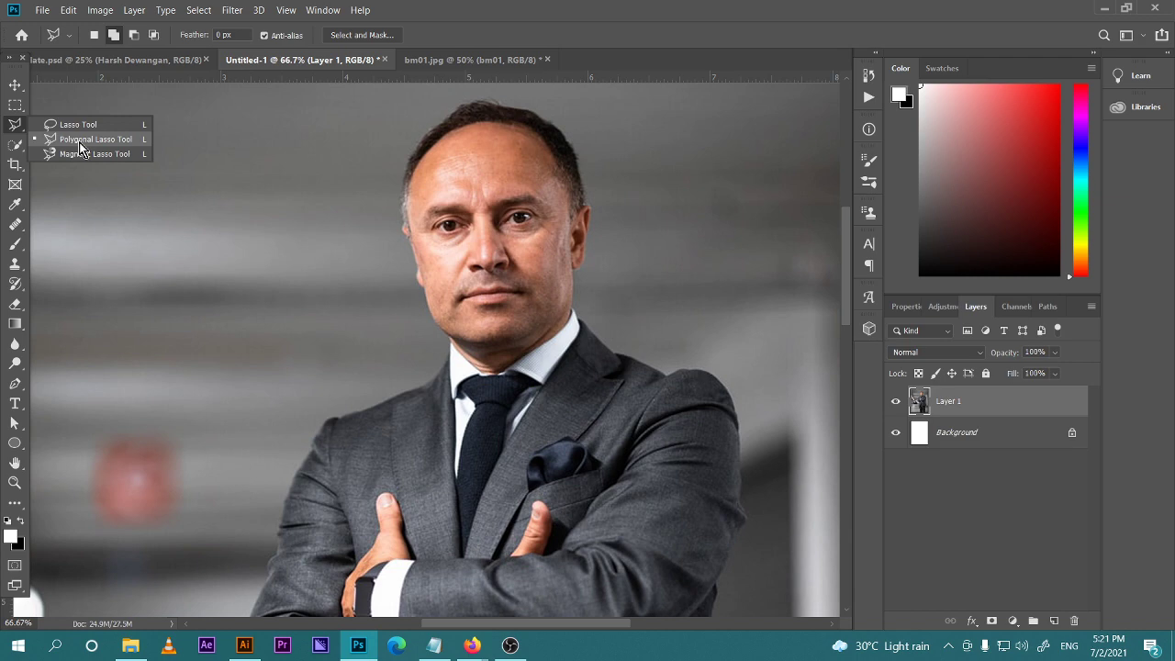
pyautogui.click(80, 142)
pyautogui.moveTo(427, 313); pyautogui.dragTo(408, 347)
pyautogui.scroll(2, 400, 308)
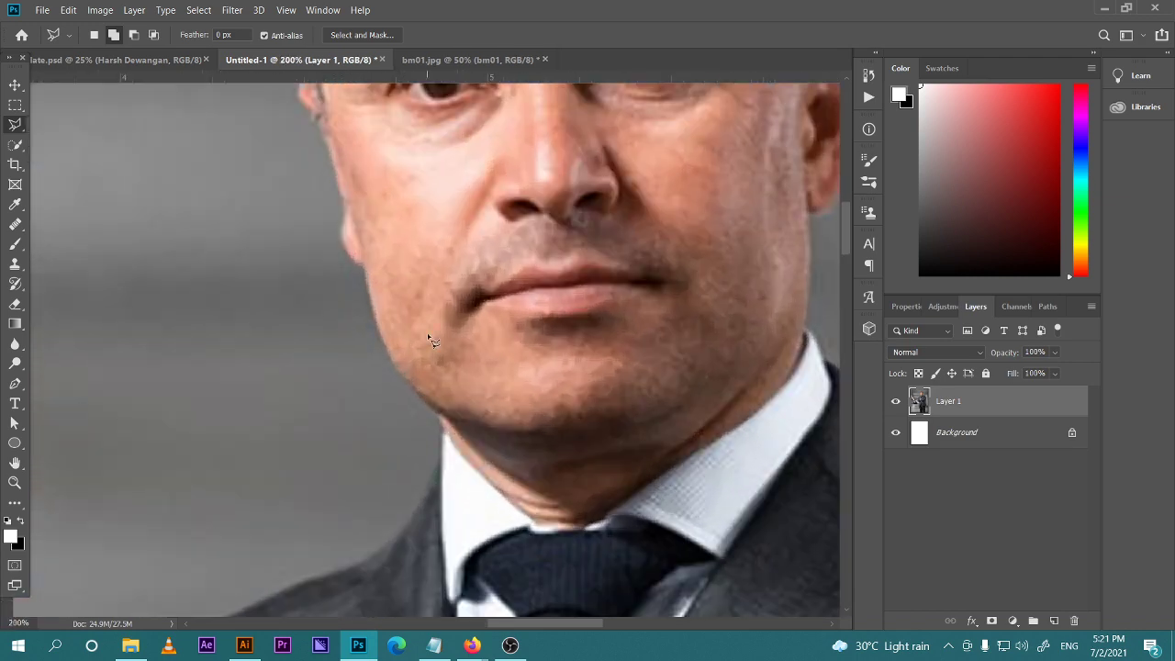
pyautogui.moveTo(370, 296)
pyautogui.mouseDown()
pyautogui.moveTo(469, 365)
pyautogui.moveTo(407, 419)
pyautogui.mouseUp()
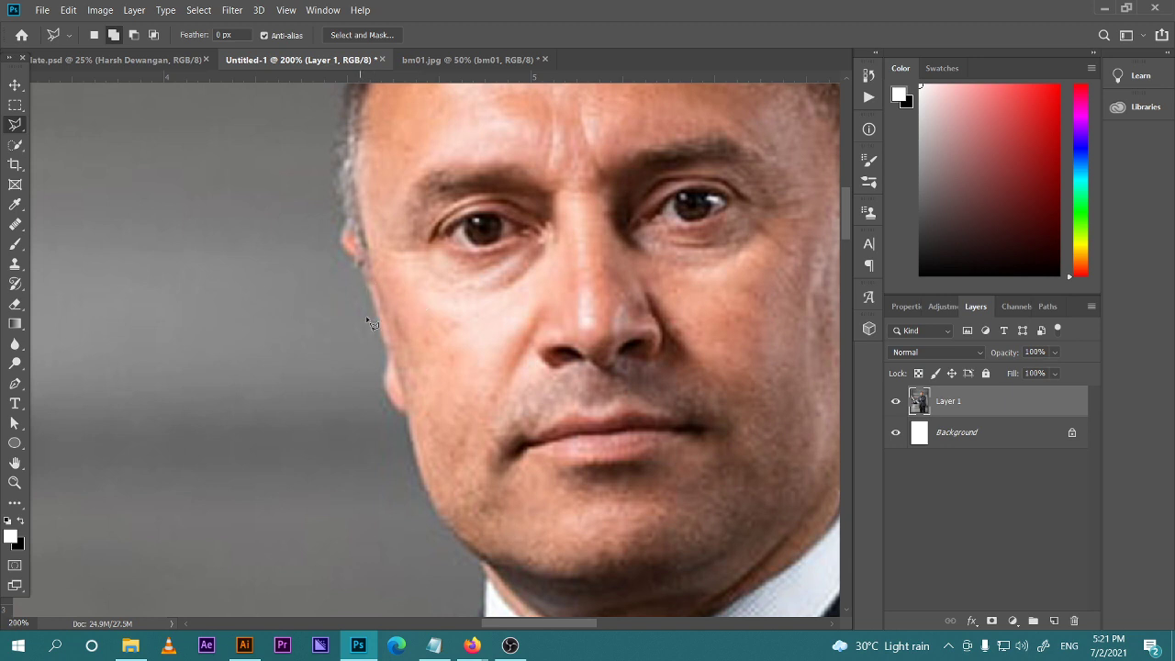
pyautogui.moveTo(404, 327); pyautogui.dragTo(433, 417)
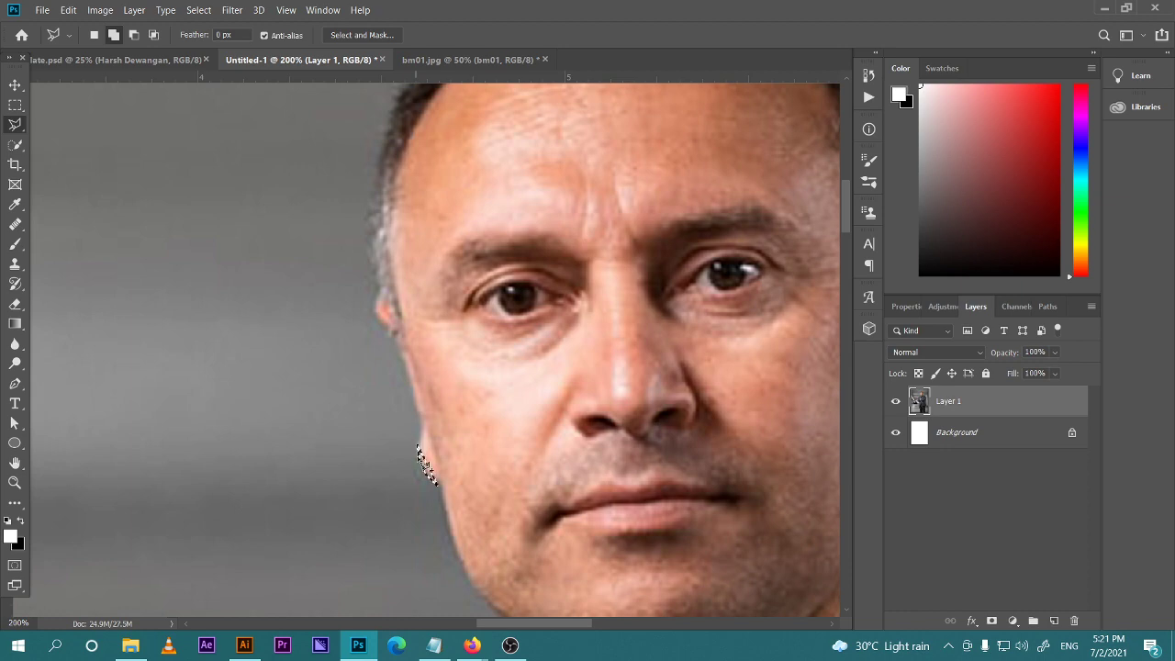
# Switch to the Google Meet call in Firefox to check the screen presentation, and return to Photoshop
pyautogui.click(512, 645)
pyautogui.click(511, 646)
pyautogui.click(407, 470)
pyautogui.moveTo(472, 645)
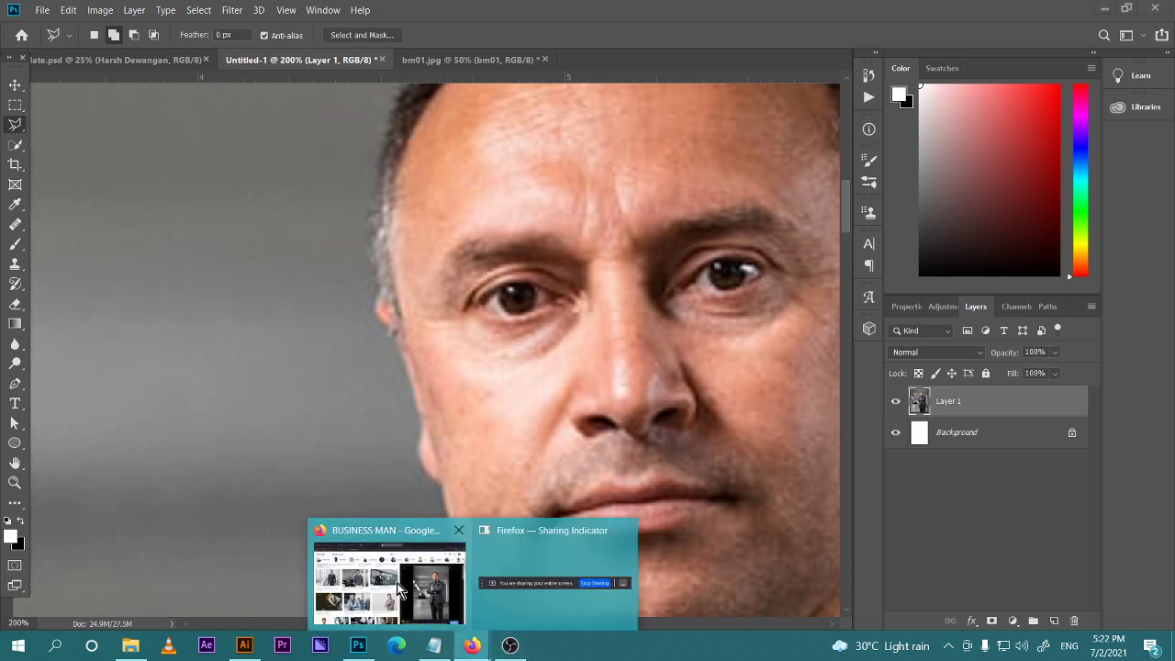
pyautogui.click(386, 578)
pyautogui.click(430, 13)
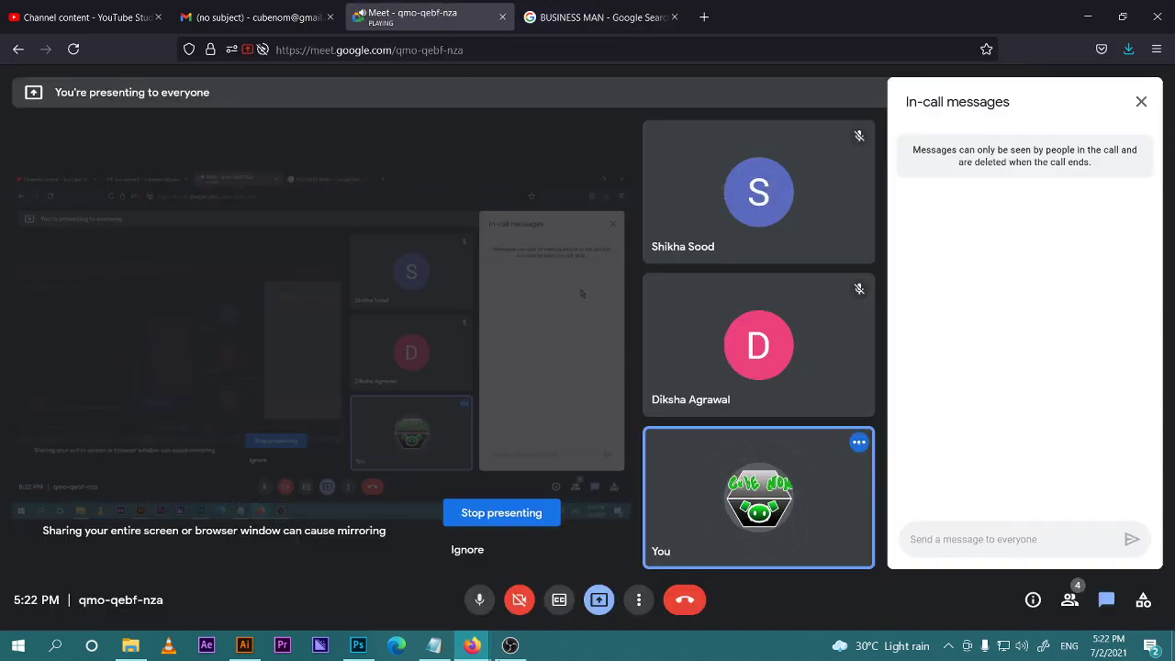
pyautogui.click(358, 645)
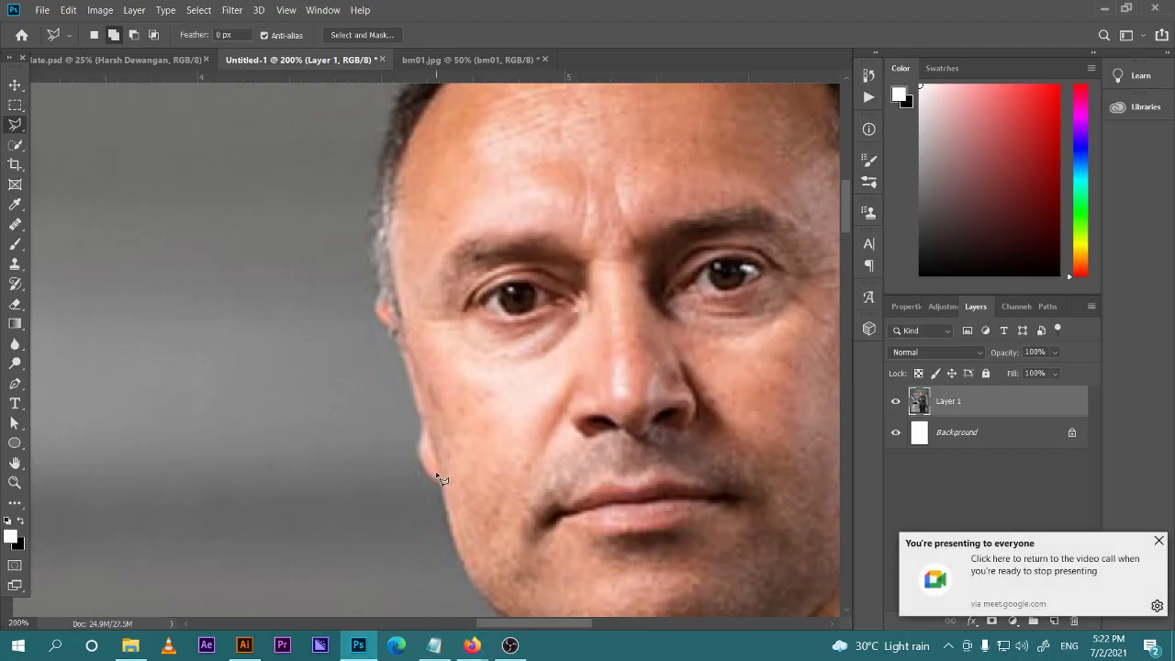
# Start a polygonal lasso outline at the man's right jaw and trace it up along the cheek and ear
pyautogui.scroll(-1, 443, 480)
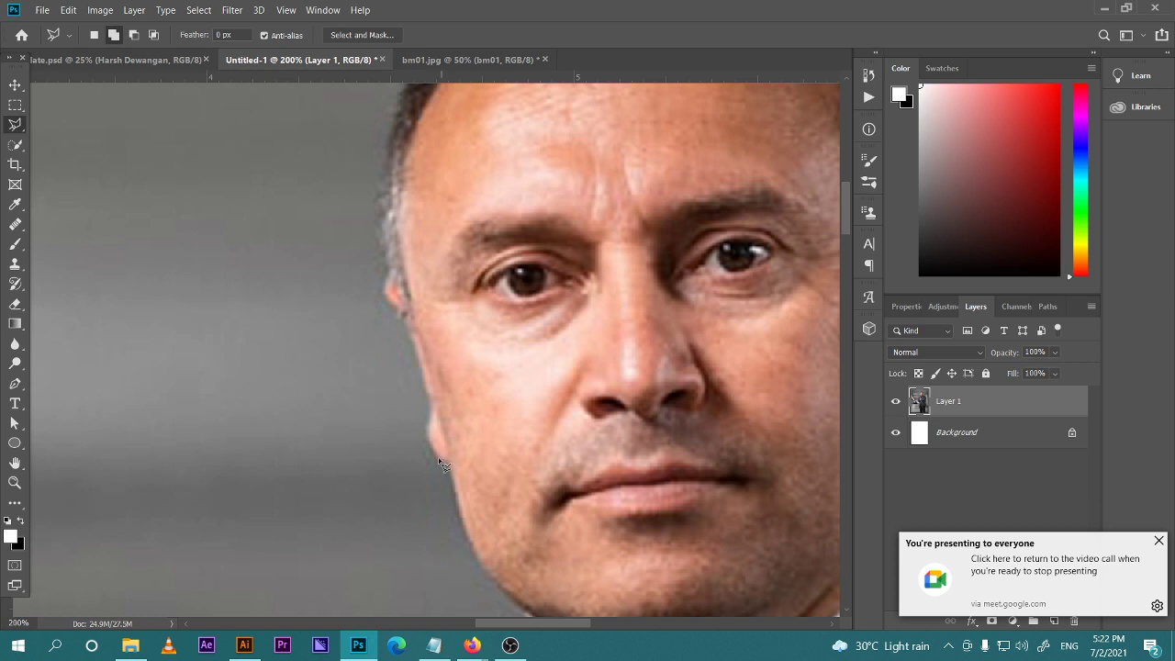
pyautogui.click(428, 444)
pyautogui.click(426, 416)
pyautogui.click(407, 314)
pyautogui.click(391, 306)
pyautogui.click(383, 292)
pyautogui.click(385, 268)
# Continue the lasso outline from the right ear up along the temple and side hair towards the crown
pyautogui.moveTo(365, 198); pyautogui.dragTo(366, 365)
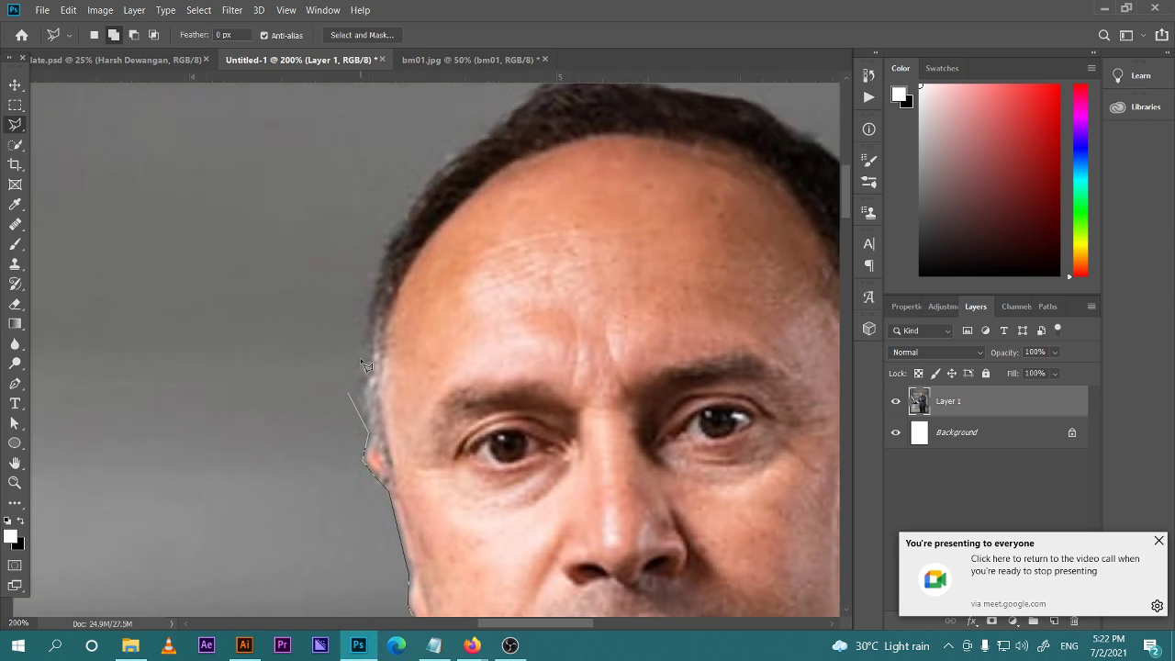
pyautogui.click(357, 355)
pyautogui.click(372, 282)
pyautogui.moveTo(480, 157); pyautogui.dragTo(236, 393)
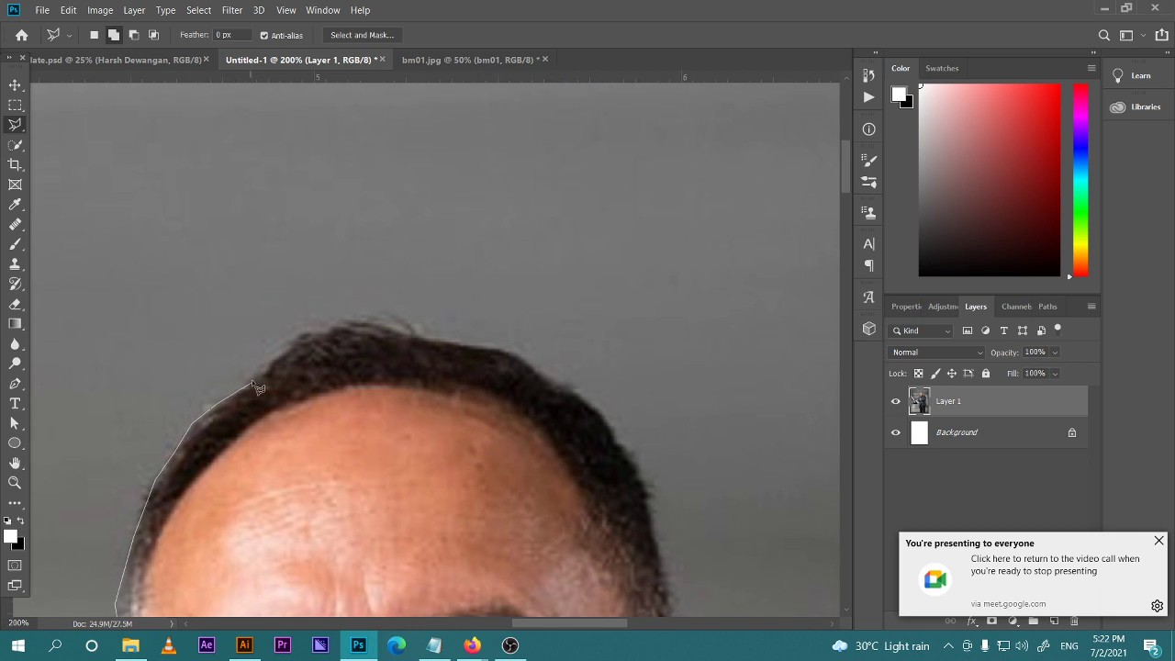
# Trace the lasso outline across the hair on top of the man's head
pyautogui.click(302, 331)
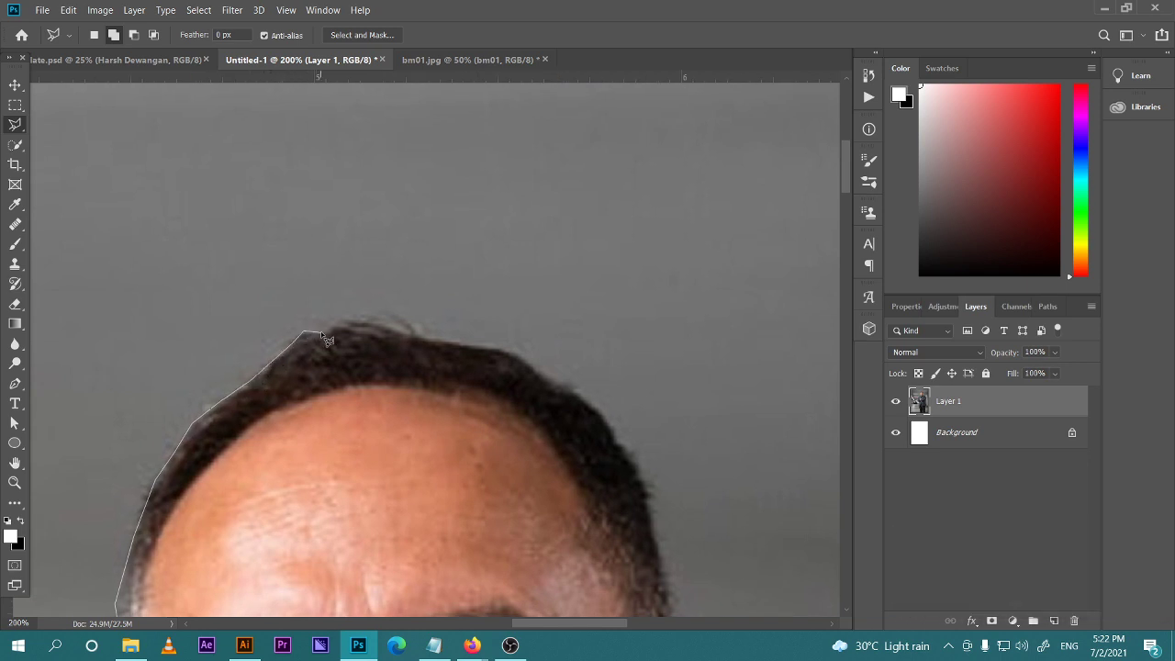
pyautogui.click(336, 319)
pyautogui.click(374, 324)
pyautogui.click(431, 338)
pyautogui.click(520, 355)
pyautogui.click(555, 383)
# Trace the lasso outline down the hair on the man's left side to the top of his ear
pyautogui.moveTo(630, 451); pyautogui.dragTo(399, 375)
pyautogui.click(383, 354)
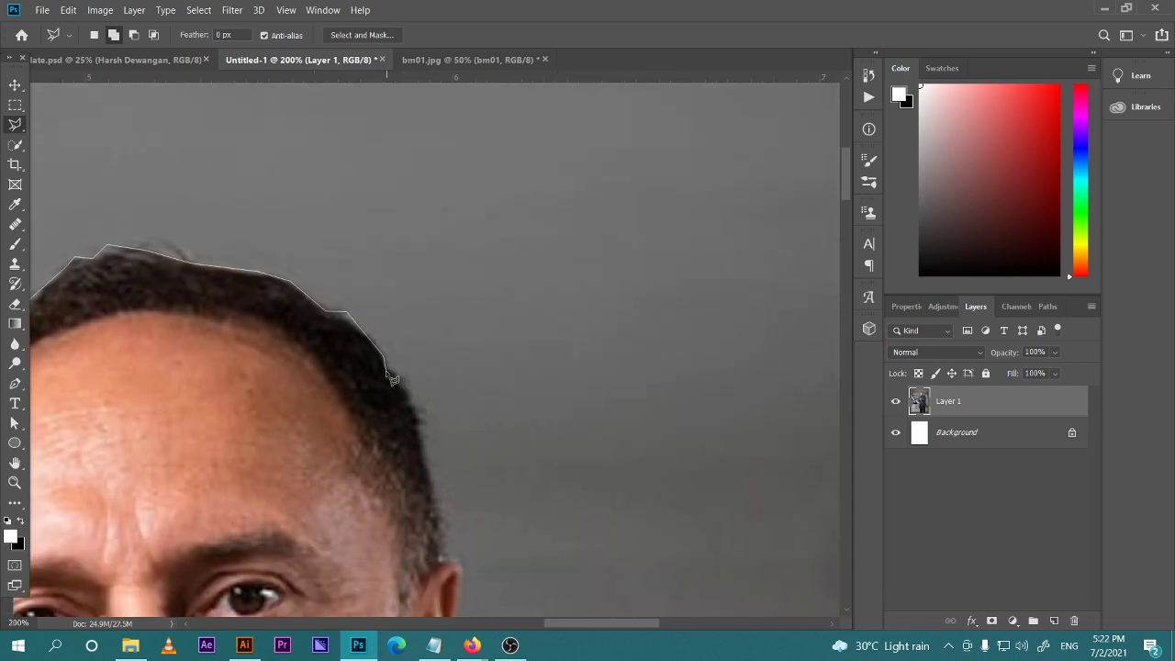
pyautogui.click(415, 419)
pyautogui.moveTo(390, 521); pyautogui.dragTo(366, 457)
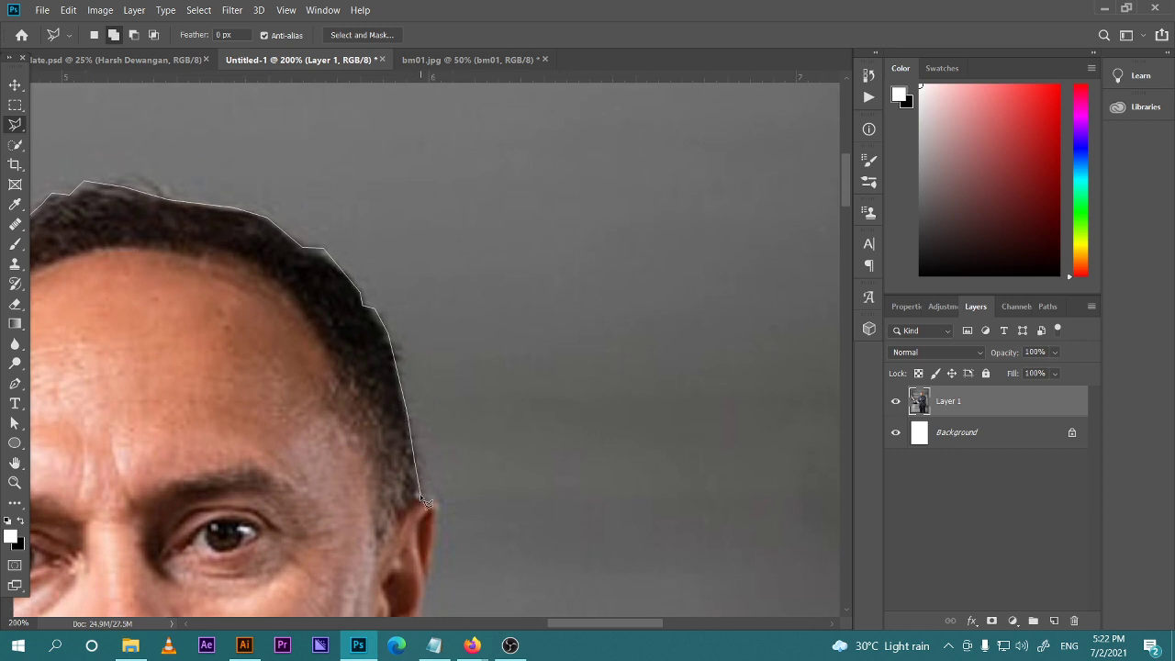
pyautogui.click(419, 494)
# Trace the lasso outline around the man's left ear down to where the lobe meets the jaw
pyautogui.moveTo(420, 494); pyautogui.dragTo(435, 429)
pyautogui.click(450, 436)
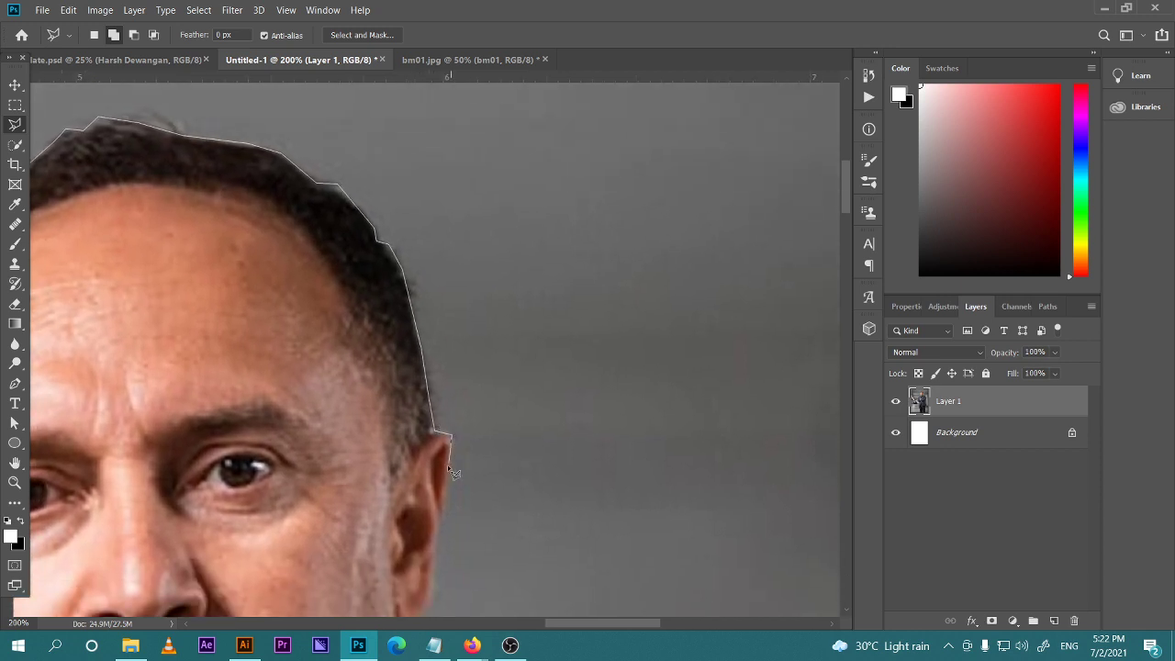
pyautogui.moveTo(443, 473); pyautogui.dragTo(453, 390)
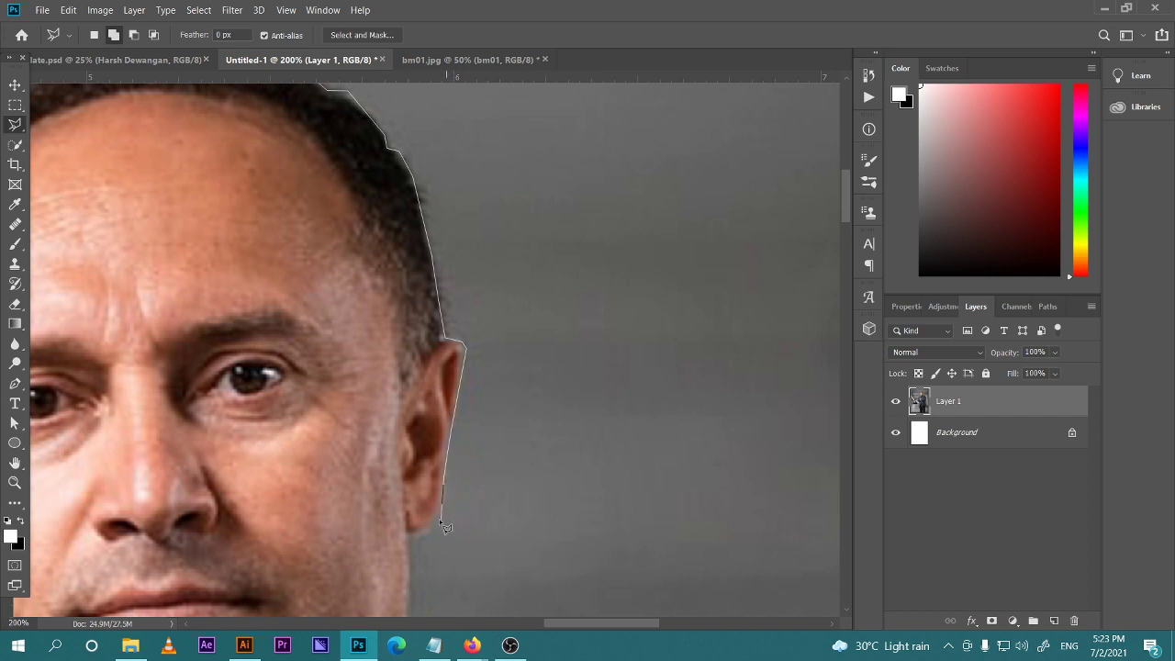
pyautogui.click(422, 535)
pyautogui.click(409, 532)
# Extend the lasso outline from below the man's left ear down the neck and shirt collar onto the jacket collar
pyautogui.moveTo(409, 559); pyautogui.dragTo(411, 347)
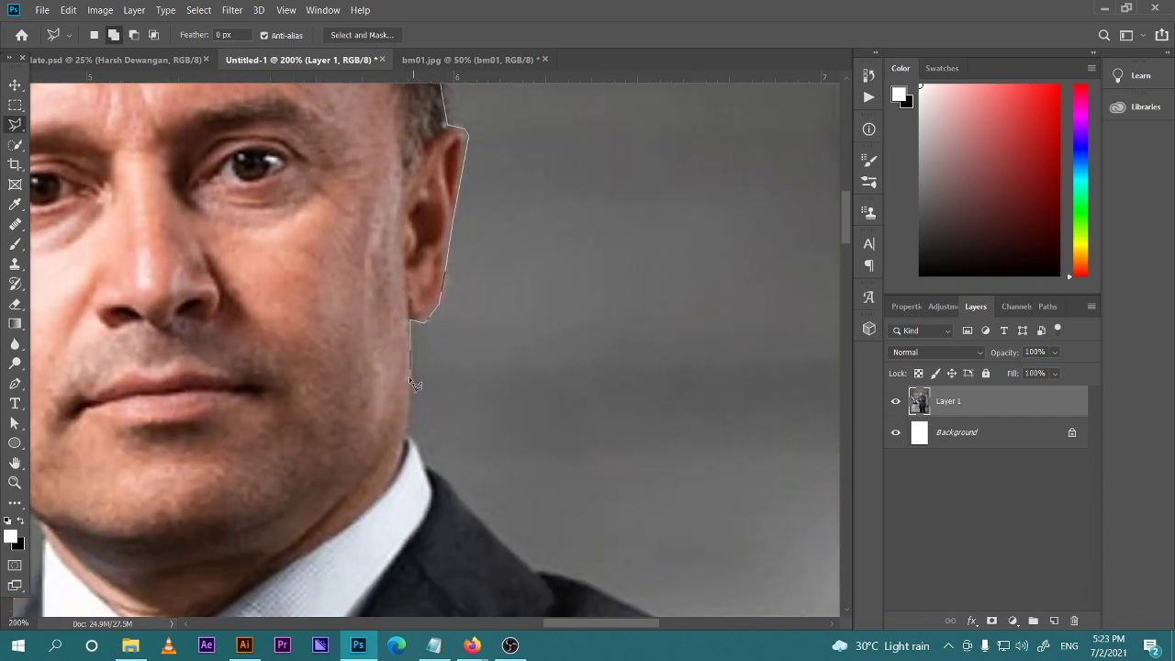
pyautogui.click(409, 433)
pyautogui.click(517, 551)
pyautogui.moveTo(548, 527)
pyautogui.mouseDown()
pyautogui.moveTo(509, 472)
pyautogui.moveTo(542, 523)
pyautogui.mouseUp()
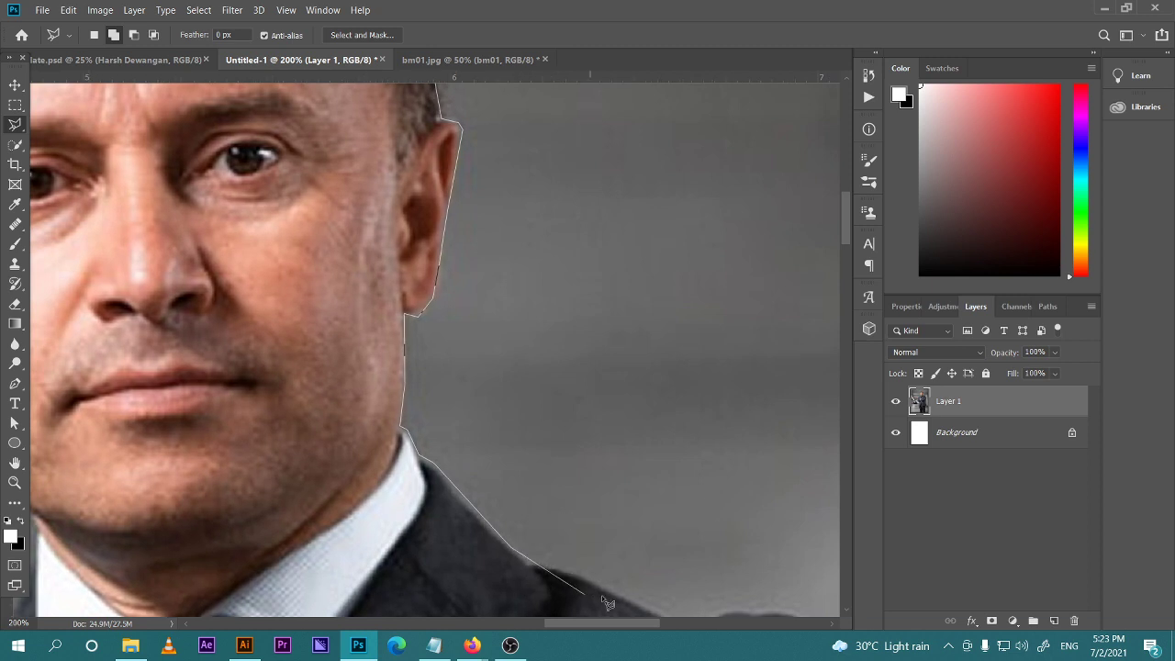
# Trace the lasso outline along the jacket collar and across the top of the man's left shoulder
pyautogui.scroll(-1, 634, 601)
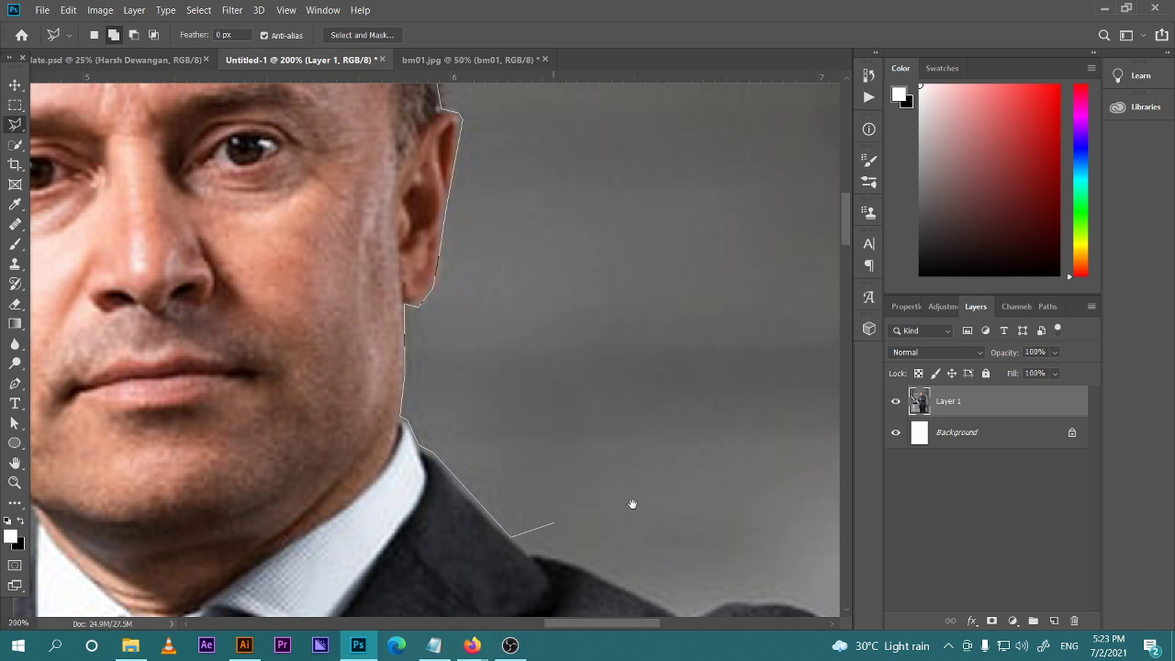
pyautogui.moveTo(624, 524); pyautogui.dragTo(552, 345)
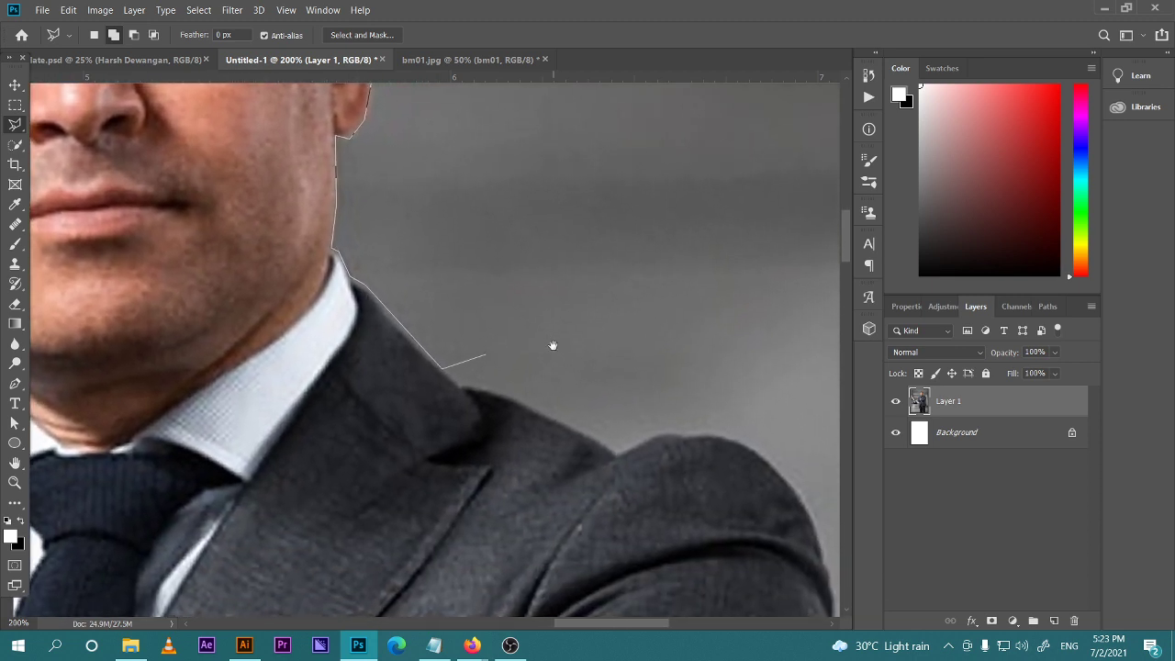
pyautogui.click(460, 387)
pyautogui.click(548, 416)
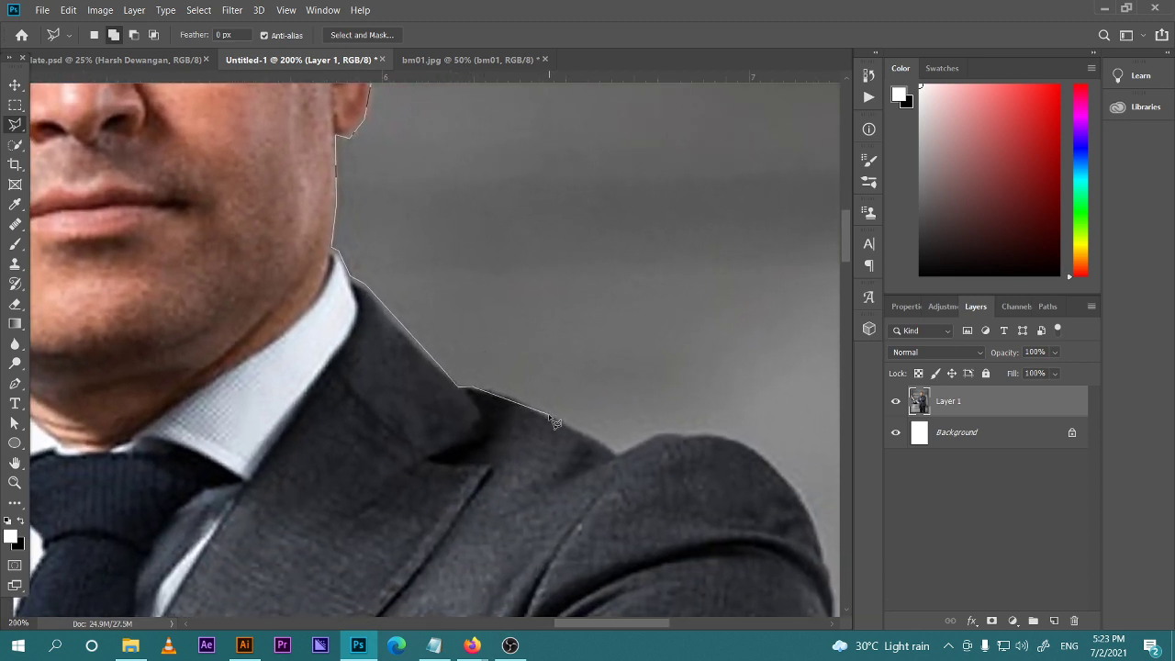
pyautogui.click(617, 451)
pyautogui.click(657, 433)
pyautogui.click(727, 437)
# Trace the lasso outline around the shoulder curve and down the outer edge of the left upper sleeve
pyautogui.moveTo(750, 457); pyautogui.dragTo(530, 284)
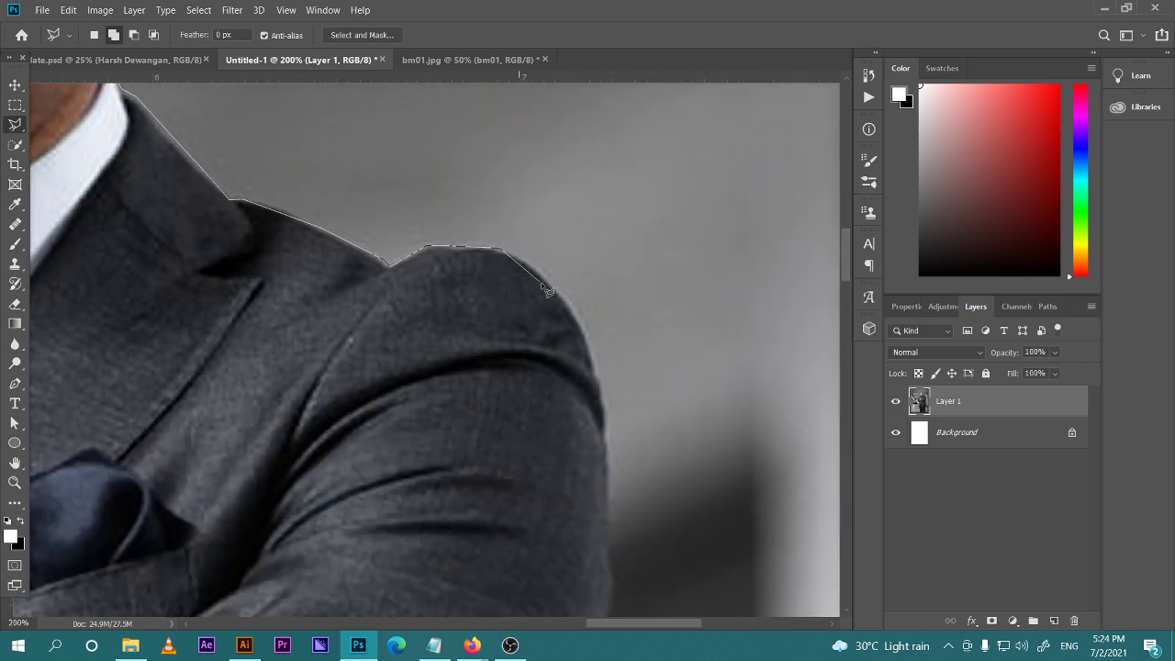
pyautogui.click(560, 292)
pyautogui.click(575, 314)
pyautogui.click(591, 354)
pyautogui.click(602, 384)
pyautogui.click(605, 414)
pyautogui.click(609, 440)
pyautogui.click(609, 500)
# Trace the lasso outline down the lower part of the sleeve and around the left elbow
pyautogui.moveTo(618, 547); pyautogui.dragTo(666, 177)
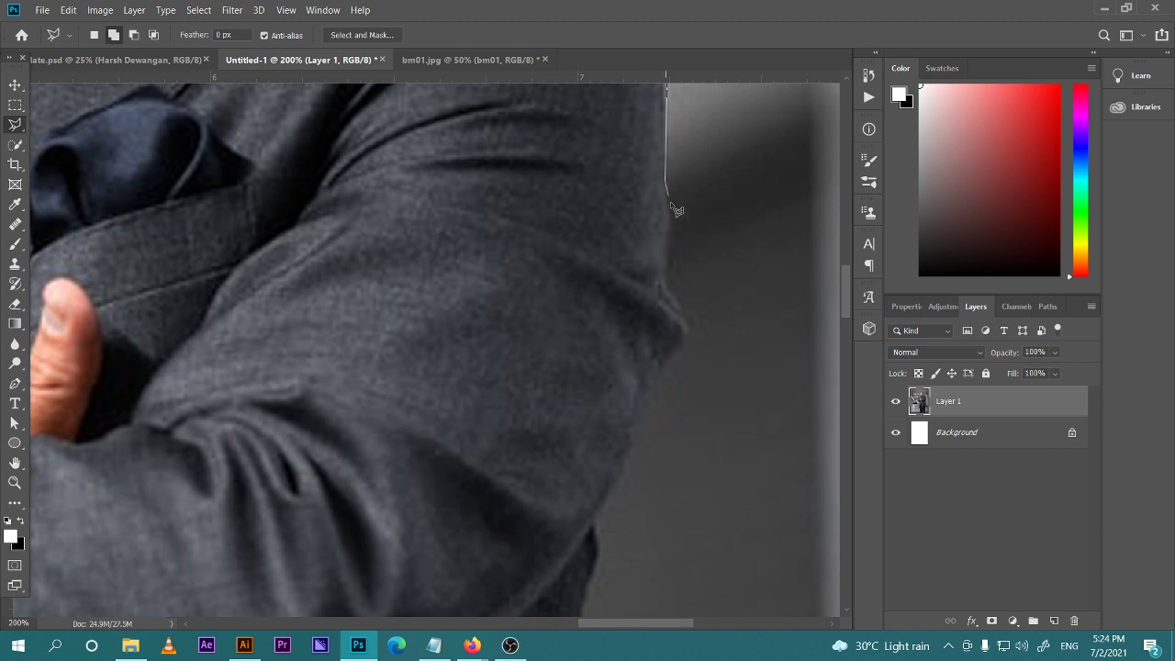
pyautogui.click(670, 231)
pyautogui.click(664, 277)
pyautogui.click(686, 337)
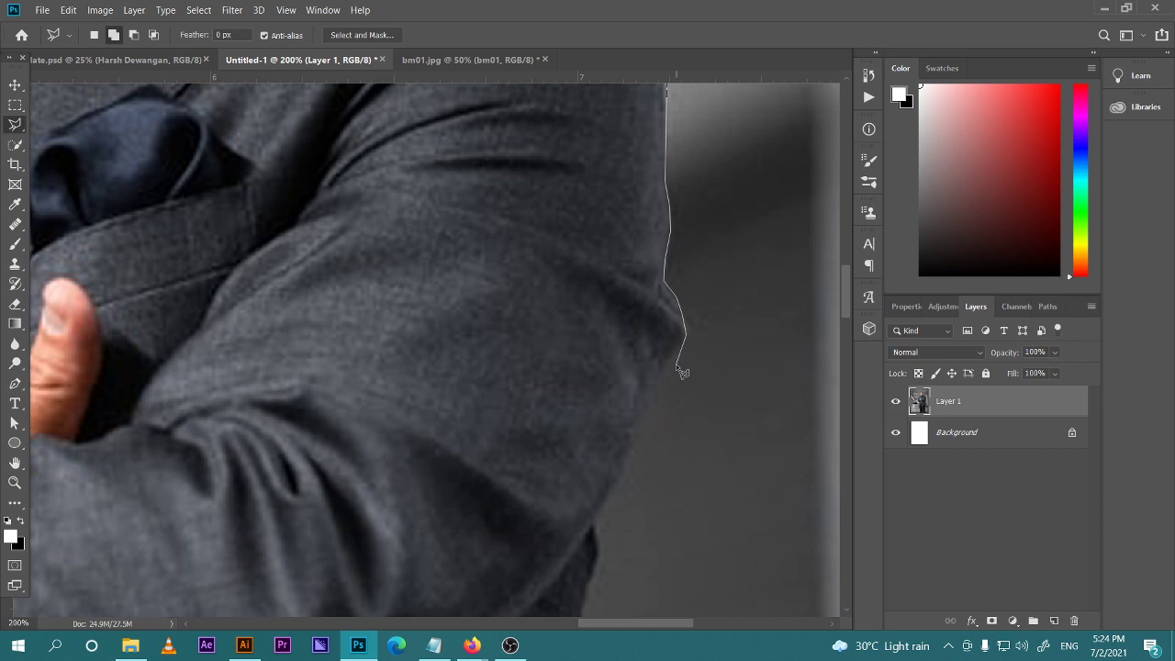
pyautogui.click(637, 428)
# Trace the lasso outline from beneath the elbow down the jacket's waist to the top of the pocket flap
pyautogui.moveTo(613, 507); pyautogui.dragTo(725, 234)
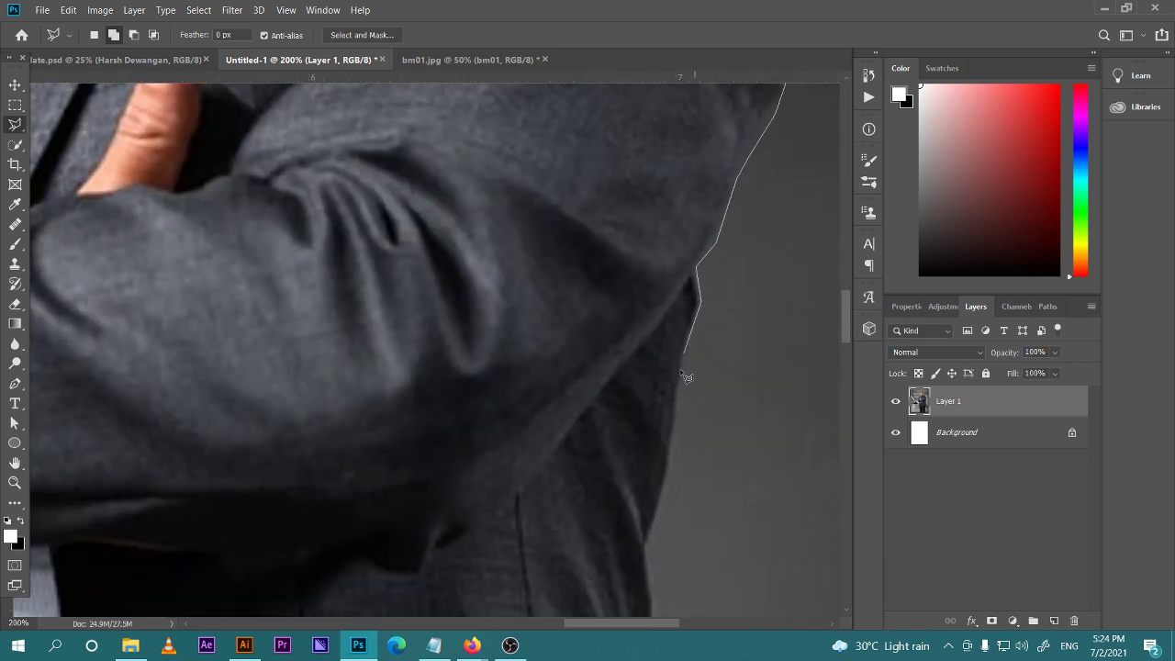
pyautogui.click(648, 552)
pyautogui.moveTo(650, 565)
pyautogui.mouseDown()
pyautogui.moveTo(582, 189)
pyautogui.moveTo(583, 207)
pyautogui.mouseUp()
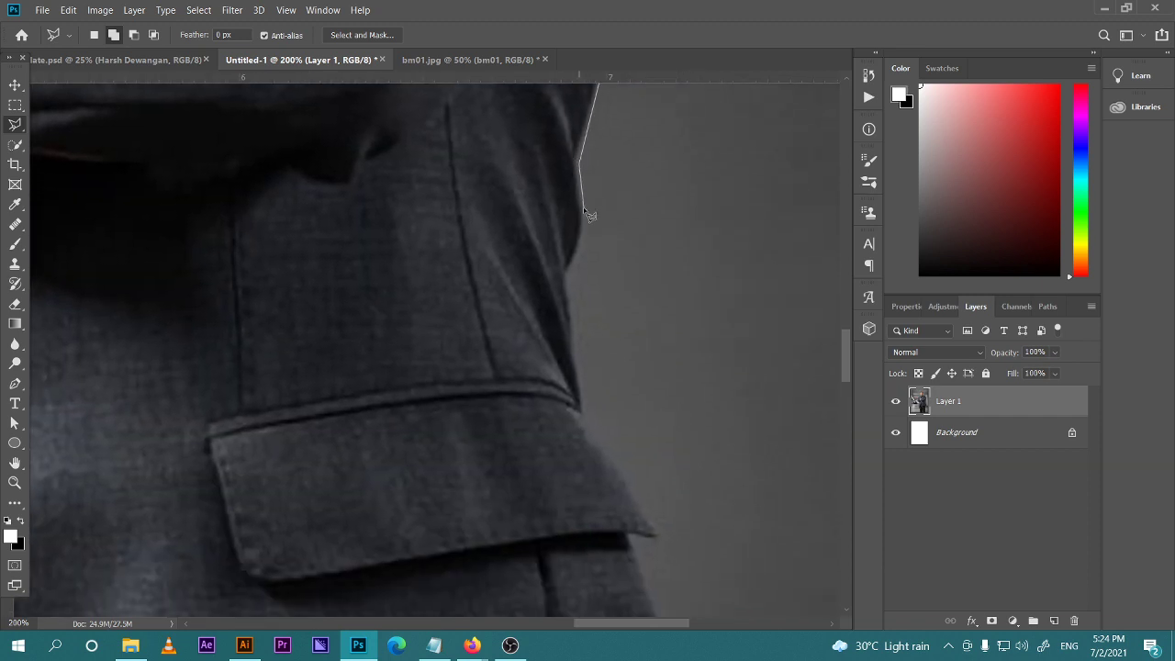
pyautogui.click(570, 285)
pyautogui.click(581, 406)
# Trace the lasso outline around the pocket flap's tip and down the jacket side to the hem corner
pyautogui.moveTo(656, 466); pyautogui.dragTo(548, 304)
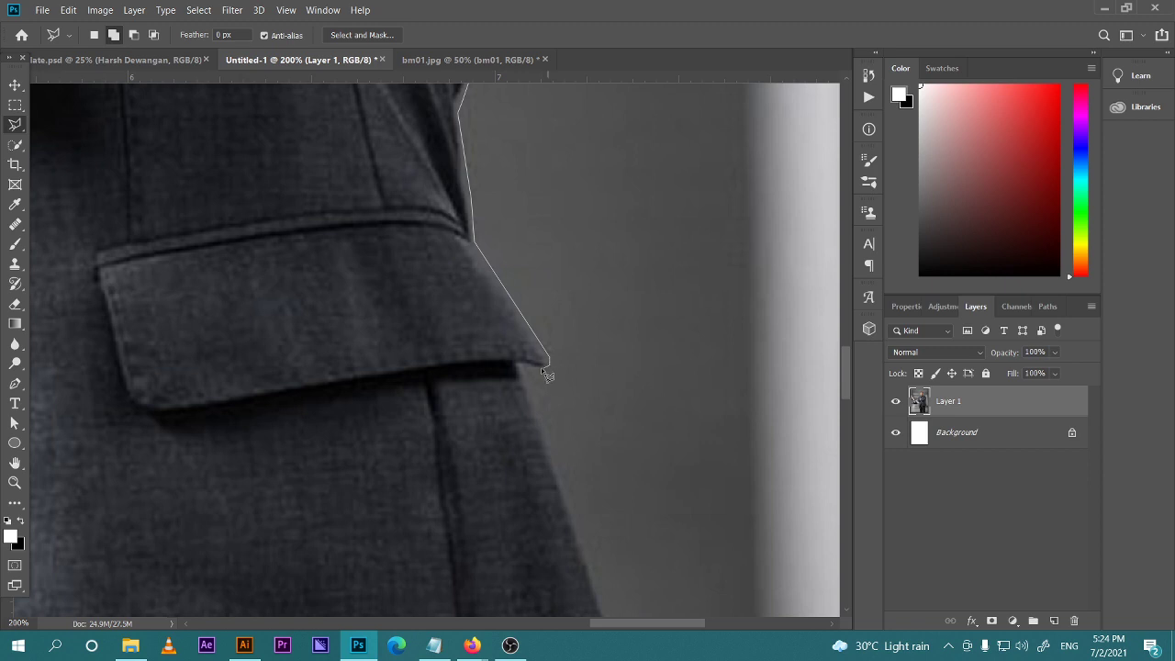
pyautogui.click(515, 365)
pyautogui.moveTo(580, 489); pyautogui.dragTo(503, 144)
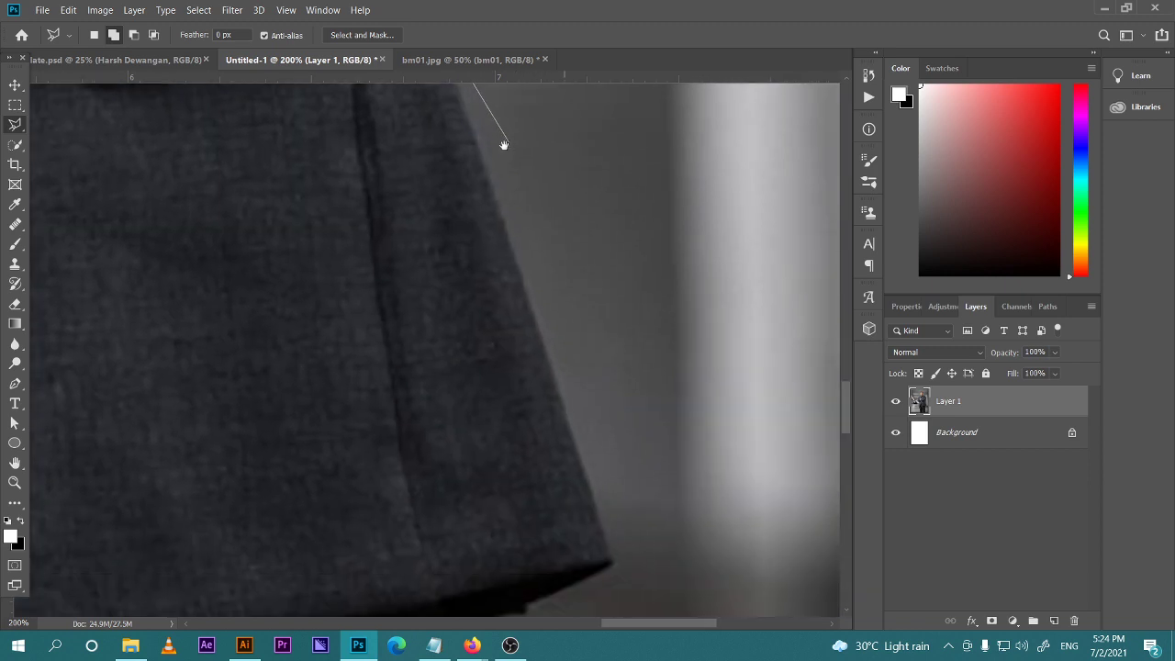
pyautogui.click(612, 559)
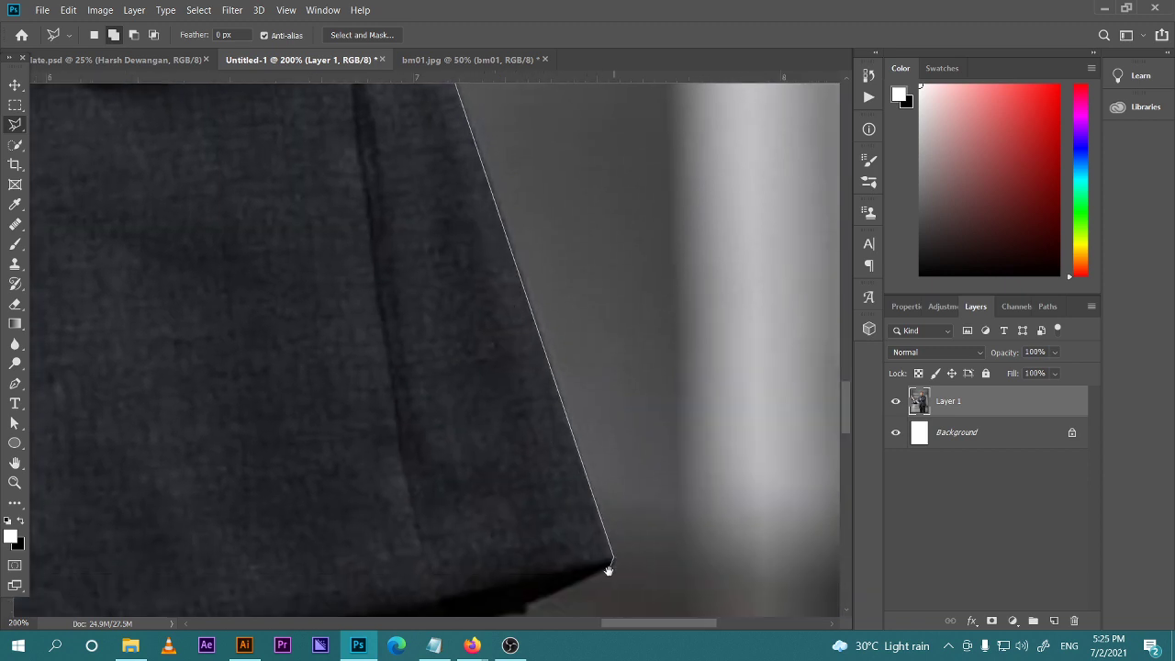
pyautogui.moveTo(608, 570); pyautogui.dragTo(562, 346)
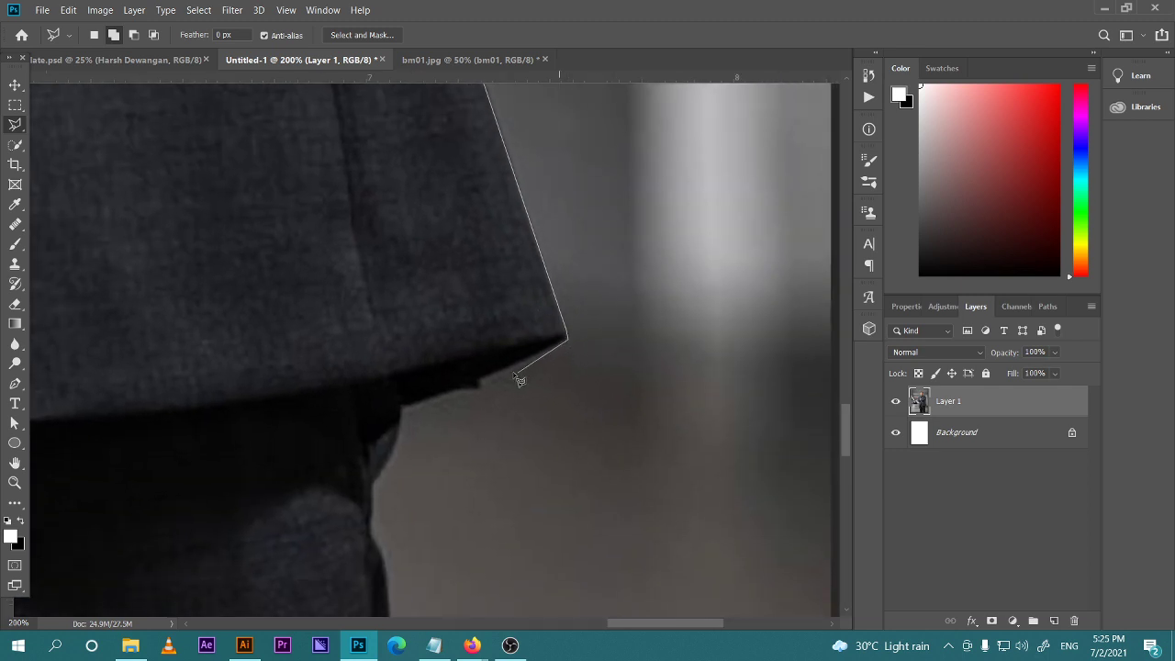
pyautogui.click(482, 392)
pyautogui.click(470, 387)
pyautogui.click(461, 389)
pyautogui.click(401, 408)
pyautogui.click(400, 425)
pyautogui.click(373, 490)
pyautogui.moveTo(373, 489)
pyautogui.mouseDown()
pyautogui.moveTo(326, 225)
pyautogui.moveTo(327, 155)
pyautogui.mouseUp()
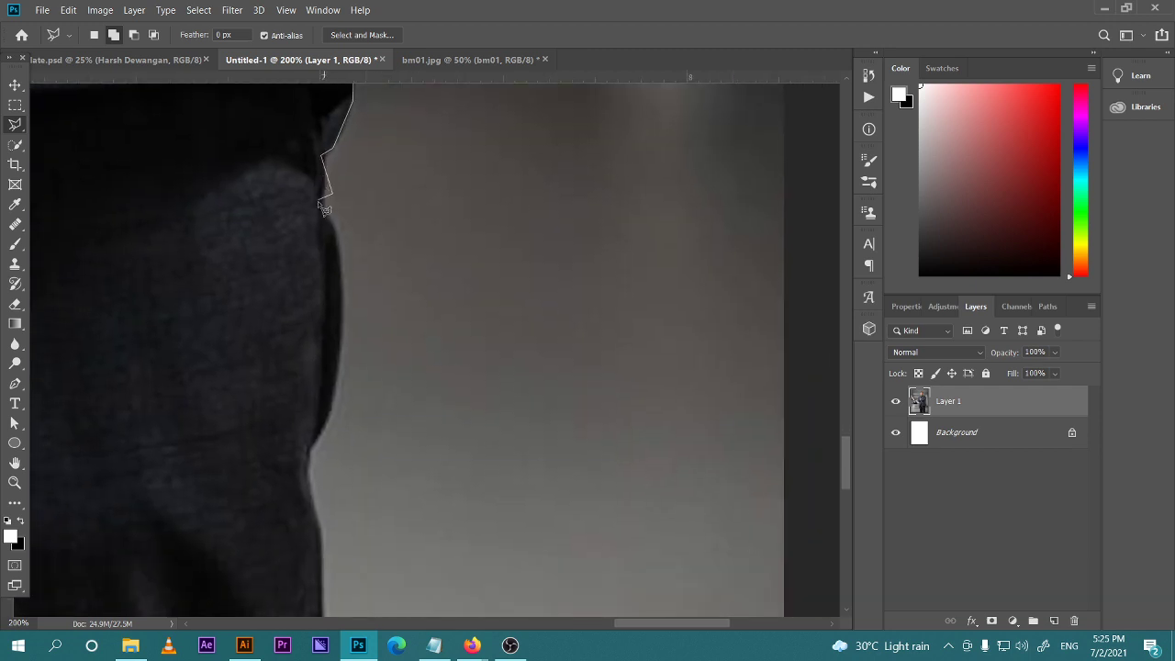
pyautogui.click(329, 193)
pyautogui.press('BackSpace')
pyautogui.press('BackSpace')
pyautogui.moveTo(355, 126); pyautogui.dragTo(341, 425)
pyautogui.click(342, 381)
pyautogui.click(341, 403)
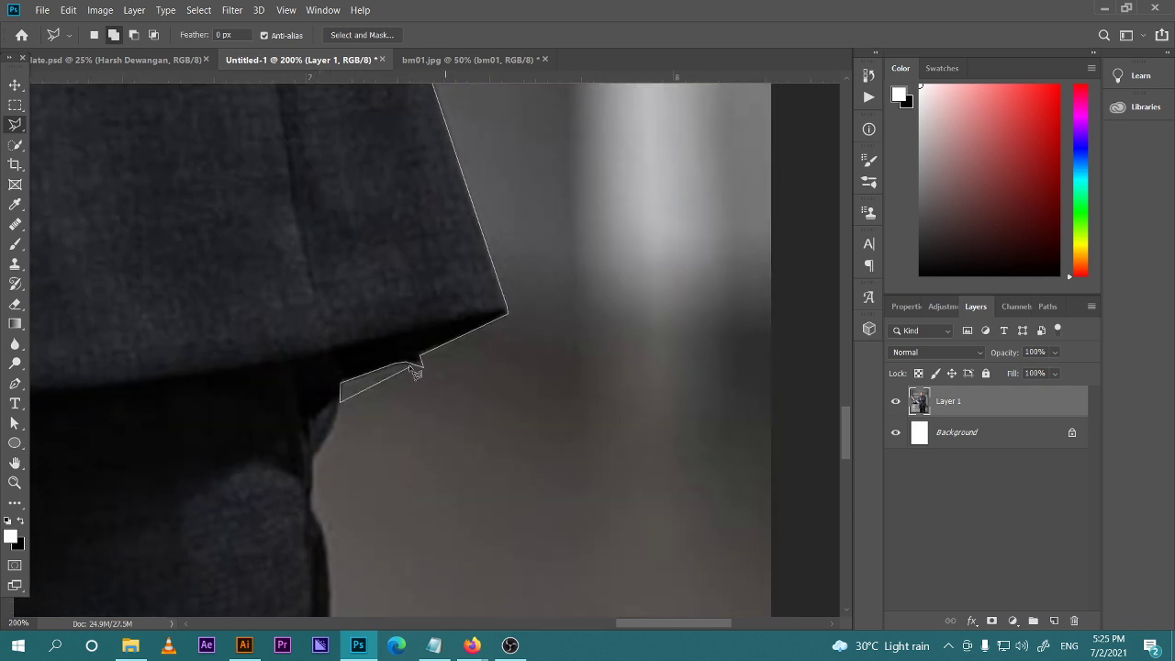
pyautogui.press('BackSpace')
pyautogui.press('BackSpace')
# Trace the lasso outline along the underside of the jacket hem and onto the top of the left trouser leg
pyautogui.click(419, 357)
pyautogui.click(418, 360)
pyautogui.click(412, 361)
pyautogui.click(401, 362)
pyautogui.click(343, 377)
pyautogui.click(337, 418)
pyautogui.click(322, 453)
# Trace the lasso outline around the bulging fold on the outer thigh of the left trouser leg
pyautogui.moveTo(321, 515)
pyautogui.mouseDown()
pyautogui.moveTo(285, 422)
pyautogui.moveTo(263, 293)
pyautogui.mouseUp()
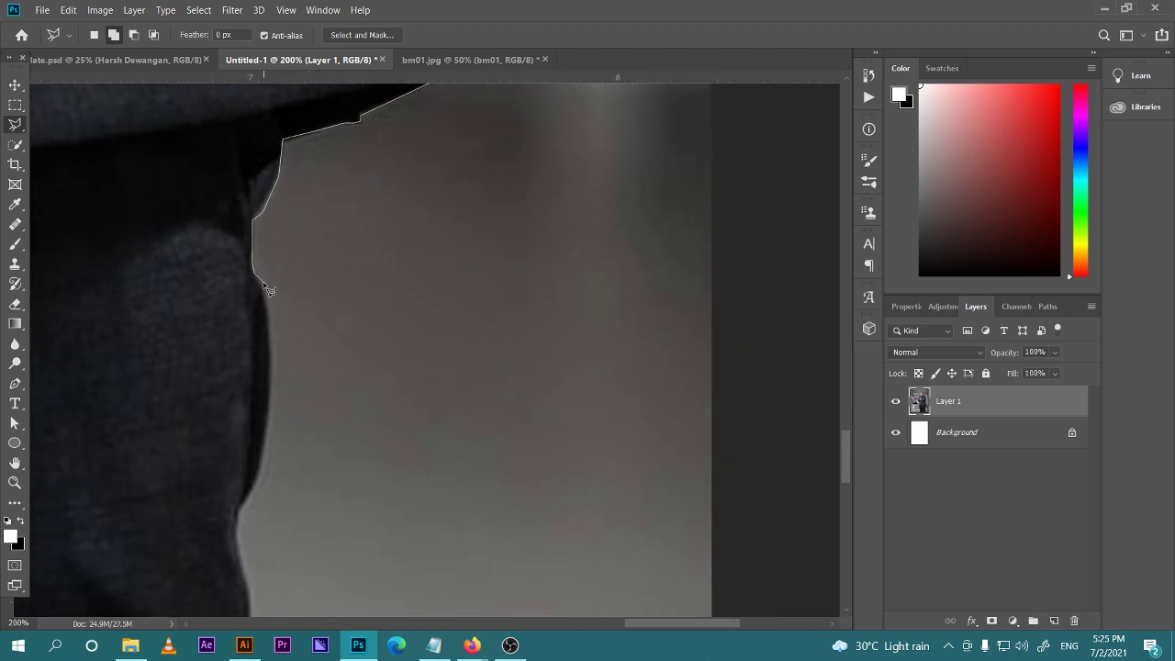
pyautogui.click(263, 283)
pyautogui.click(274, 345)
pyautogui.click(258, 487)
pyautogui.click(240, 509)
# Trace the lasso outline down the straight outer edge of the left trouser leg below the thigh fold
pyautogui.moveTo(241, 551); pyautogui.dragTo(262, 241)
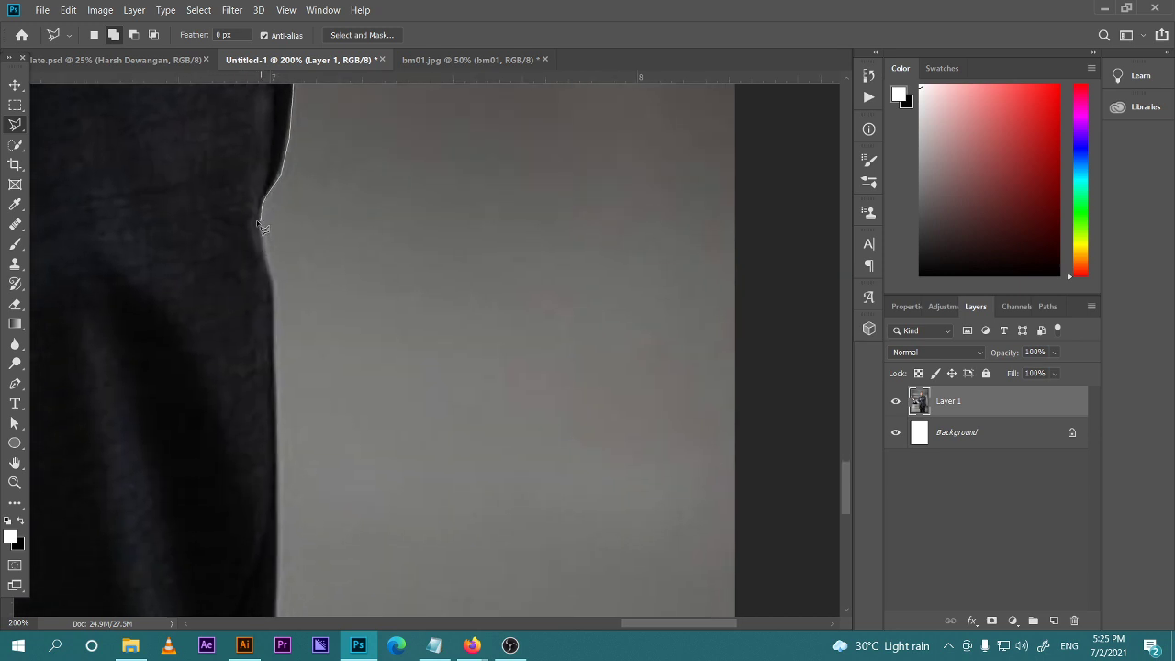
pyautogui.click(271, 261)
pyautogui.moveTo(284, 291); pyautogui.dragTo(385, 191)
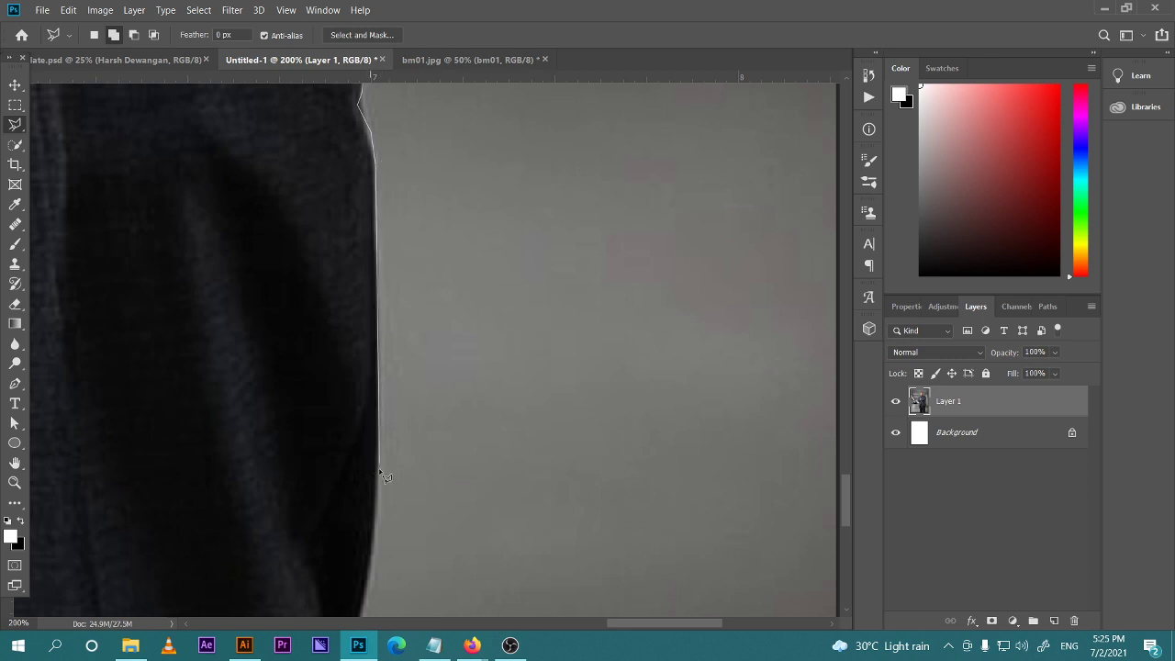
pyautogui.click(376, 520)
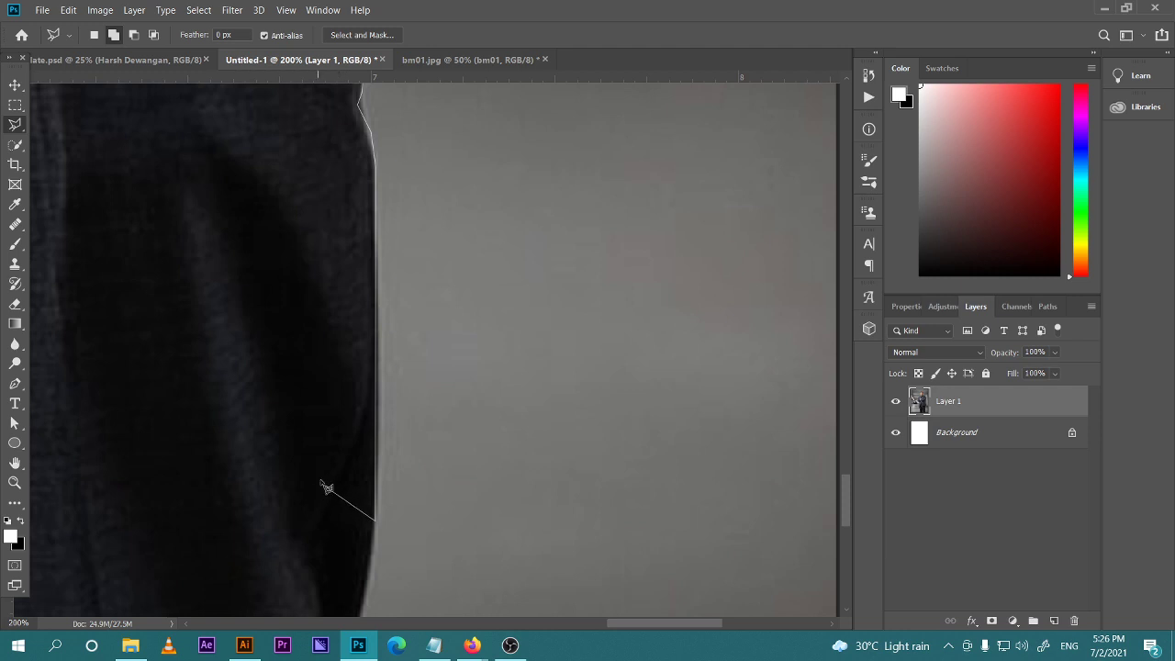
# Trace the lasso outline down the lower outer edge of the left trouser leg to the photo's bottom edge
pyautogui.moveTo(438, 530)
pyautogui.mouseDown()
pyautogui.moveTo(446, 380)
pyautogui.moveTo(498, 253)
pyautogui.mouseUp()
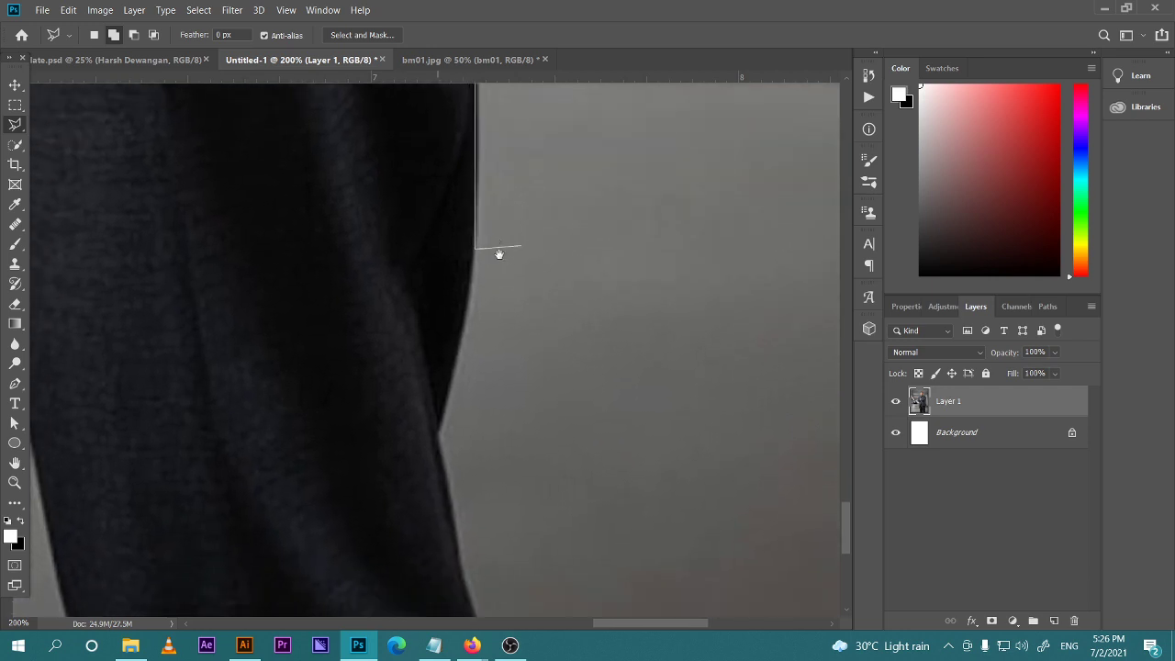
pyautogui.click(471, 276)
pyautogui.click(459, 355)
pyautogui.scroll(-5, 431, 386)
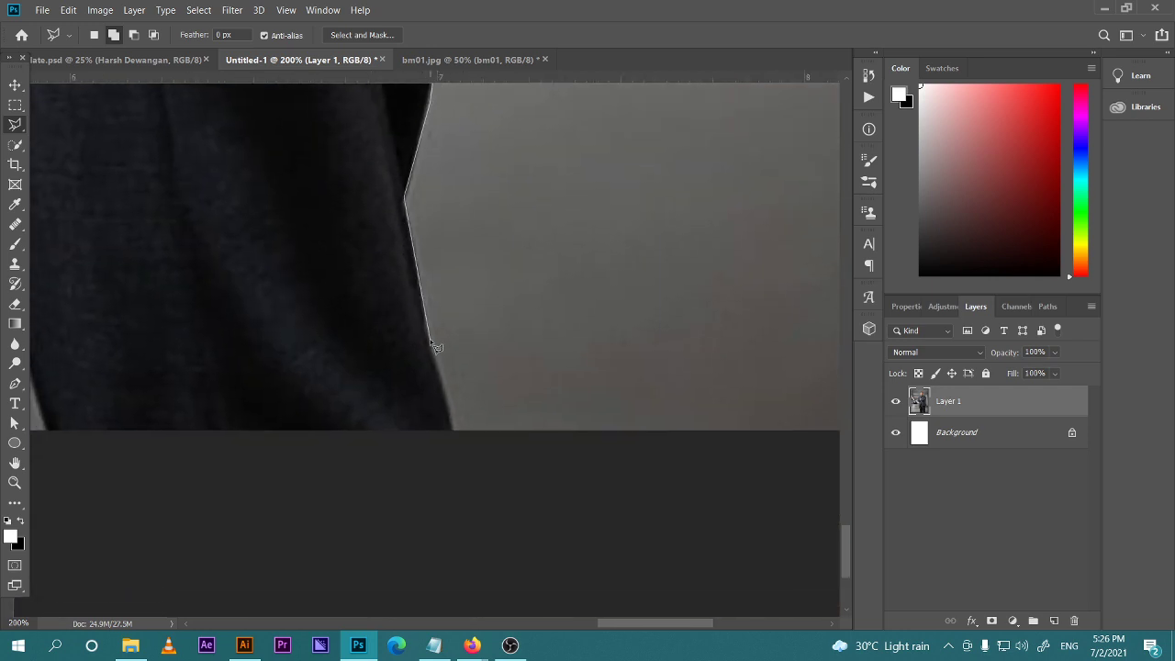
pyautogui.click(432, 343)
pyautogui.click(456, 433)
# Run the lasso outline across the left leg's base and up its inner edge to where the legs meet
pyautogui.moveTo(205, 483); pyautogui.dragTo(795, 516)
pyautogui.click(635, 466)
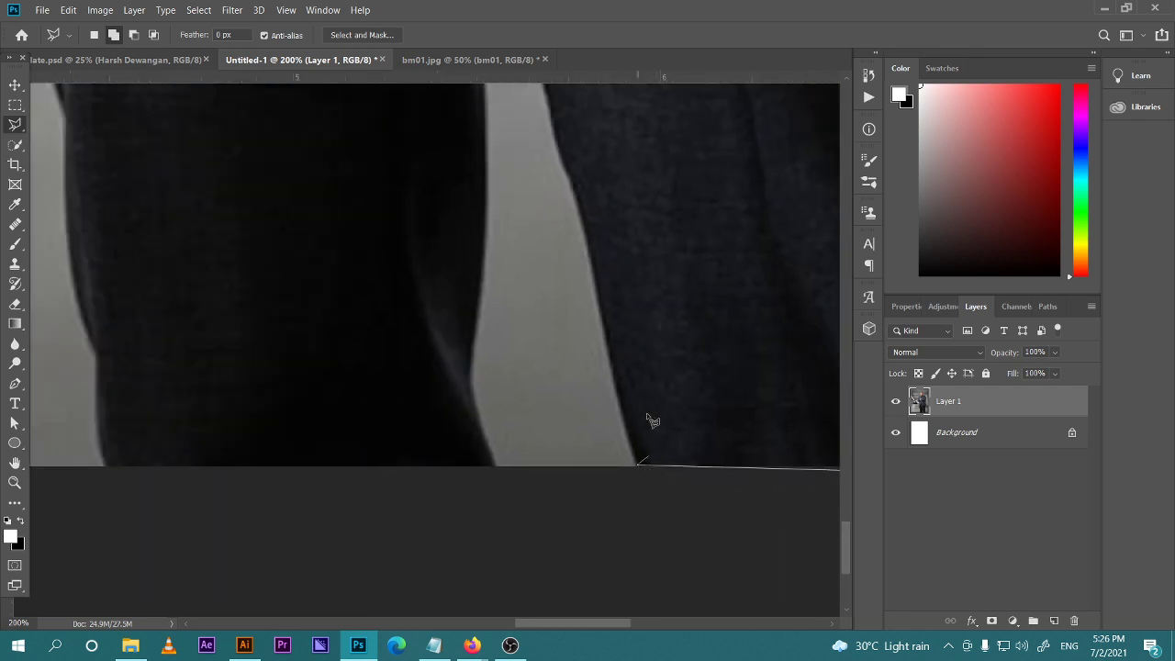
pyautogui.scroll(3, 642, 450)
pyautogui.click(632, 404)
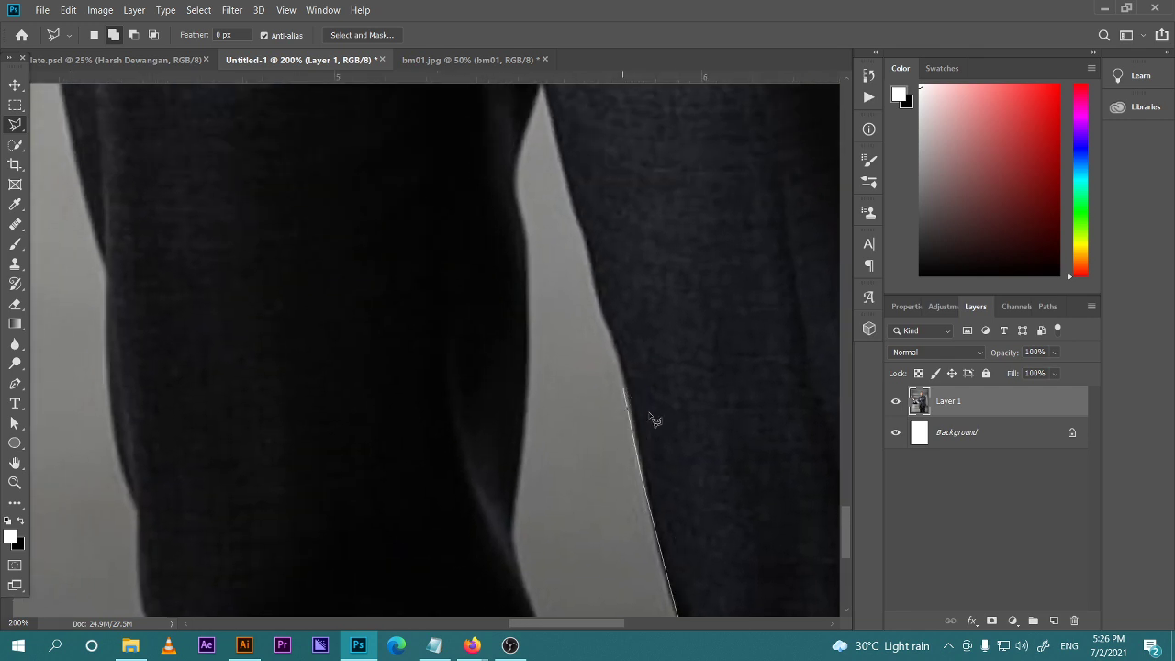
pyautogui.click(612, 349)
pyautogui.click(588, 266)
pyautogui.click(576, 225)
pyautogui.moveTo(571, 190); pyautogui.dragTo(627, 349)
pyautogui.click(598, 258)
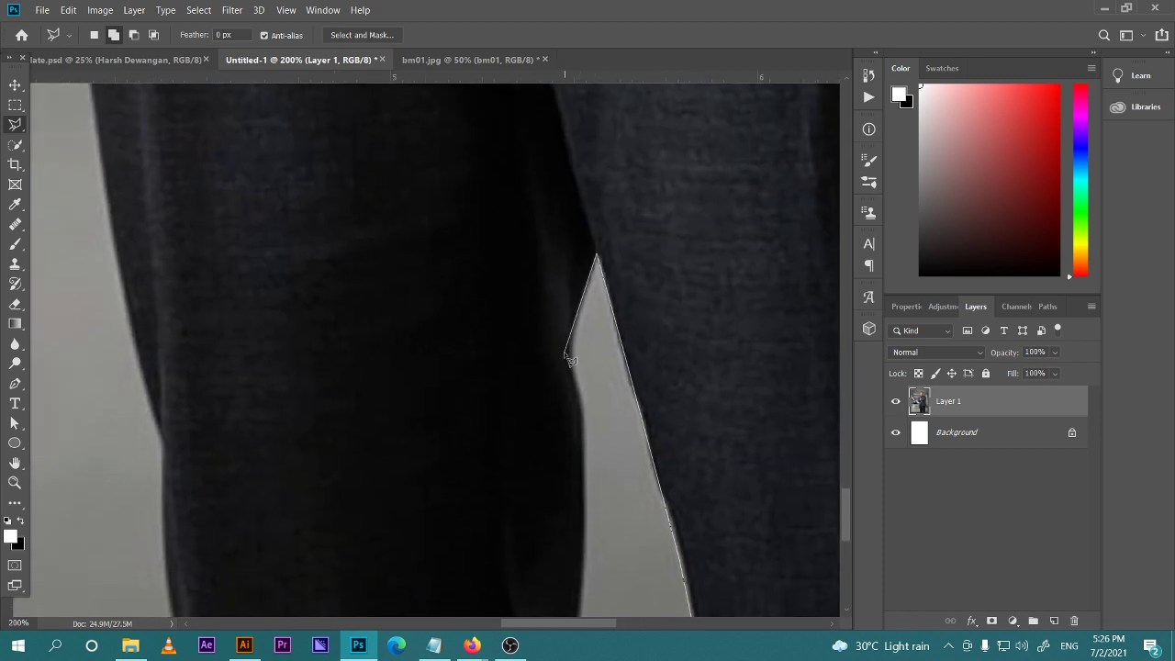
# Trace the lasso outline down the inner edge of the right trouser leg to the photo's bottom edge
pyautogui.click(571, 351)
pyautogui.moveTo(584, 406); pyautogui.dragTo(557, 118)
pyautogui.click(556, 119)
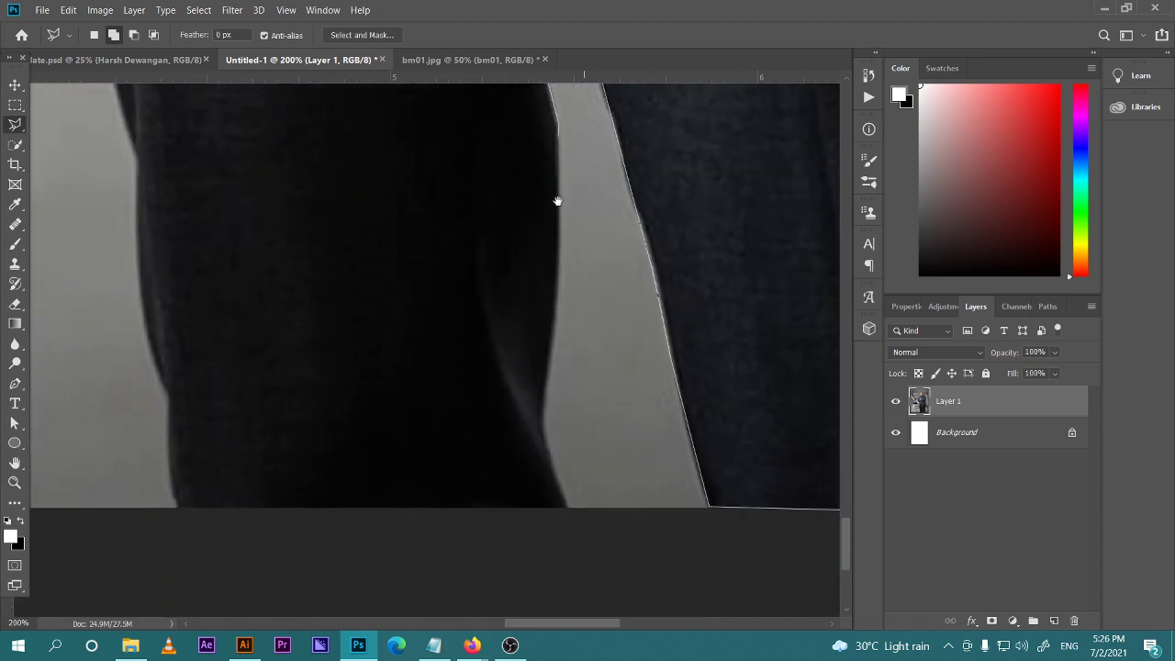
pyautogui.click(553, 296)
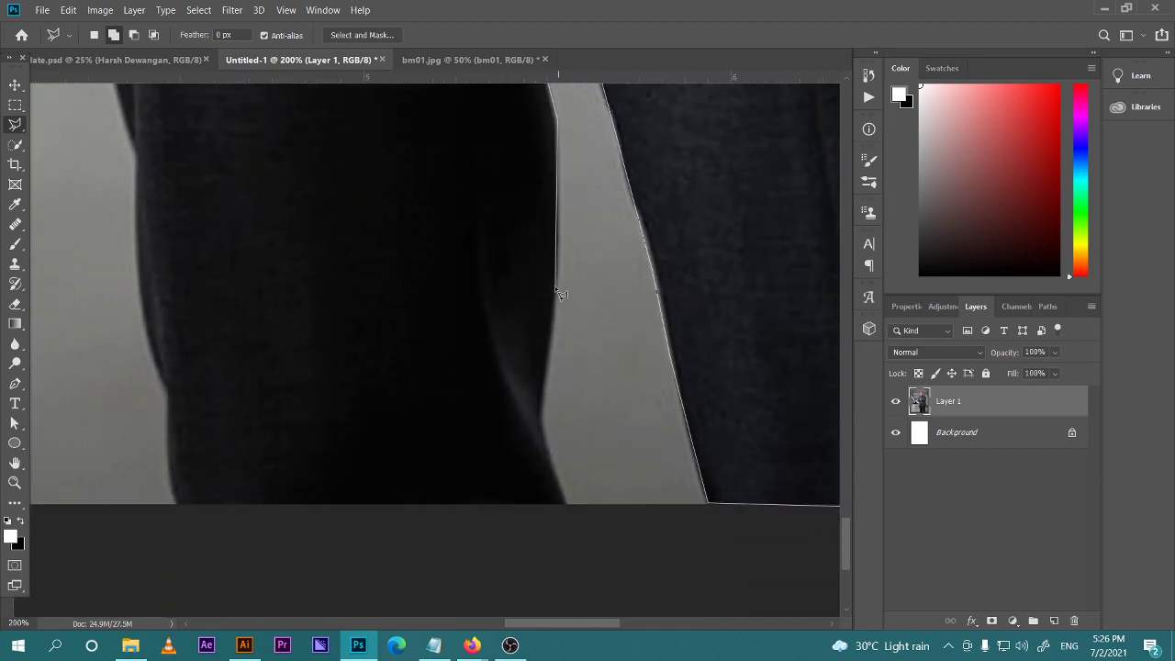
pyautogui.click(546, 400)
pyautogui.click(571, 504)
# Run the lasso outline across the right leg's base and up the outer edge of the trouser leg
pyautogui.click(174, 503)
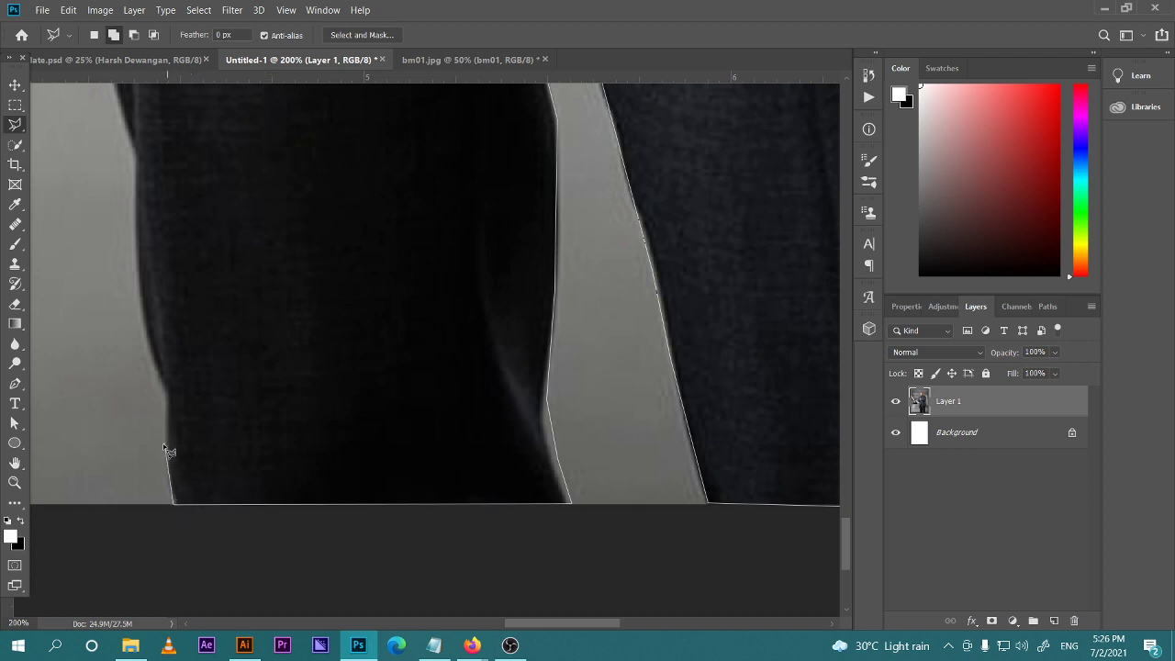
pyautogui.click(164, 442)
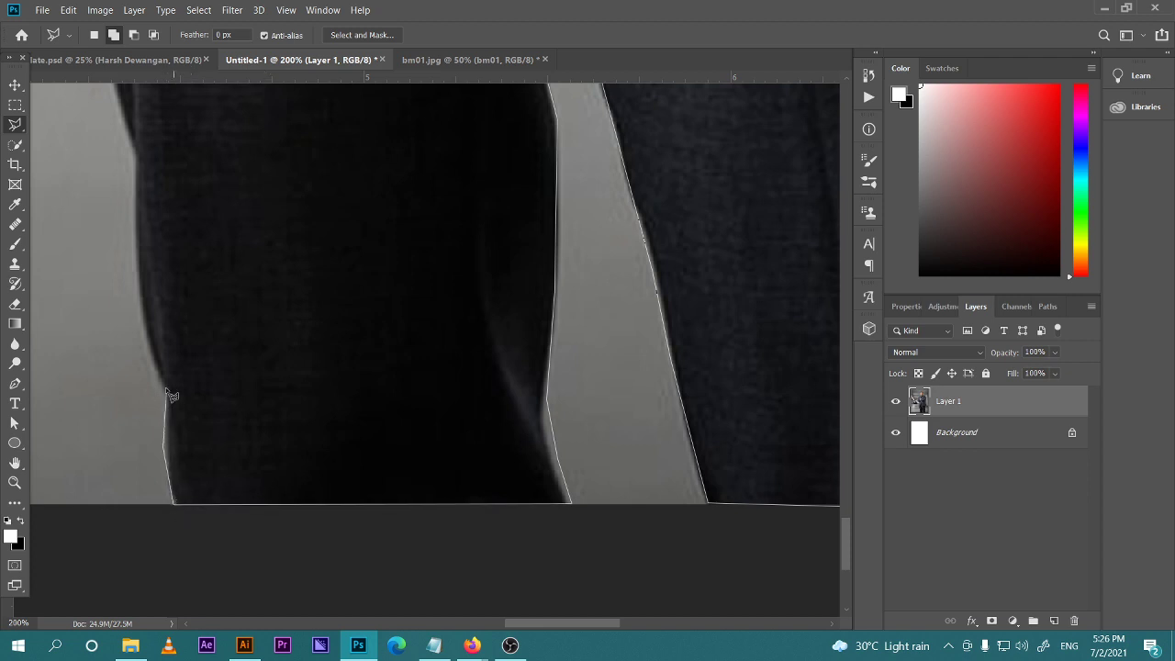
pyautogui.click(142, 326)
pyautogui.moveTo(135, 154); pyautogui.dragTo(333, 456)
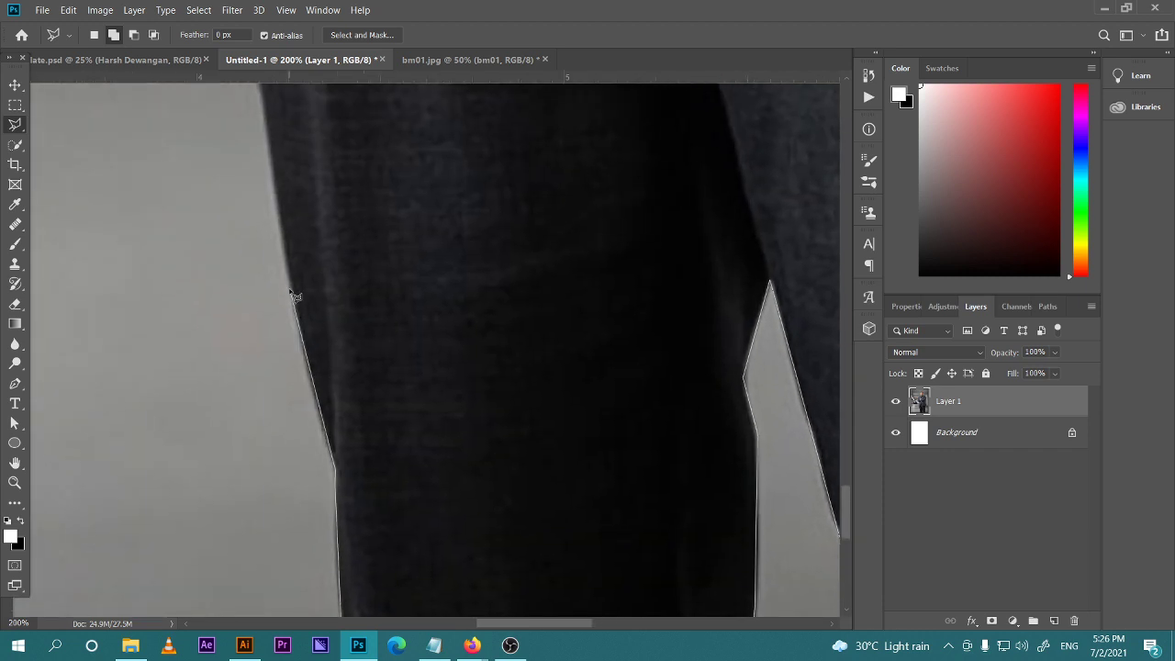
pyautogui.moveTo(290, 298)
pyautogui.mouseDown()
pyautogui.moveTo(370, 485)
pyautogui.moveTo(375, 470)
pyautogui.mouseUp()
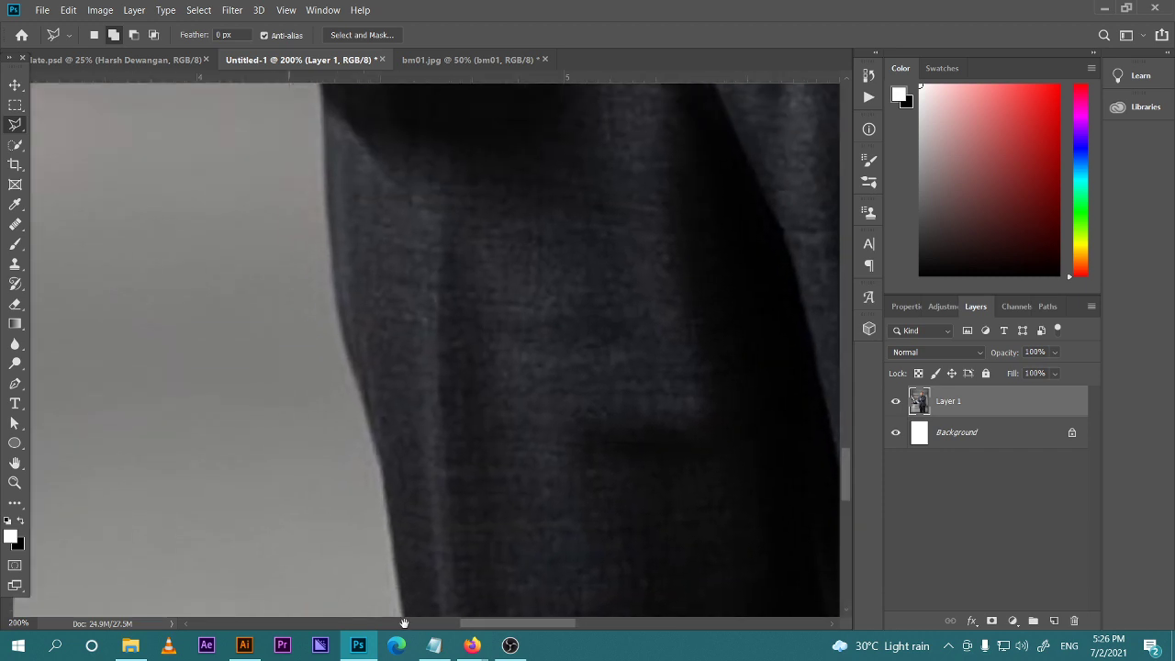
pyautogui.click(371, 438)
pyautogui.click(353, 396)
# Trace the lasso outline up the right thigh and along the lower hem of the jacket's right front
pyautogui.moveTo(333, 321); pyautogui.dragTo(354, 567)
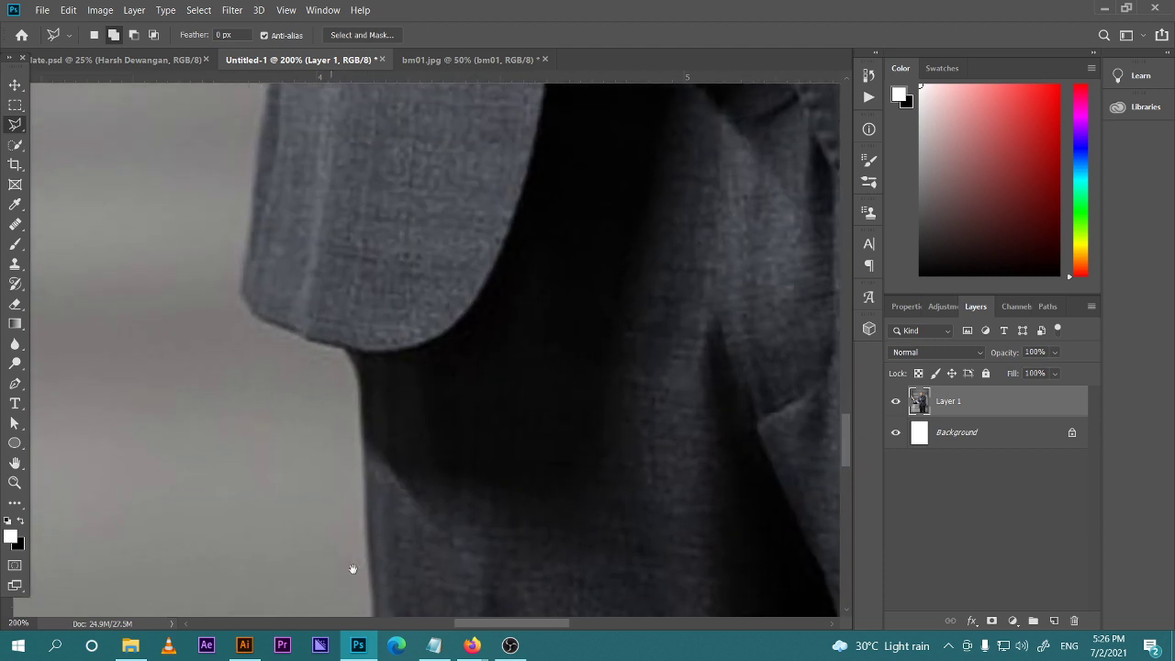
pyautogui.click(357, 368)
pyautogui.click(348, 349)
pyautogui.click(286, 337)
# Trace the lasso outline up the jacket's right side edge towards the pocket flap
pyautogui.moveTo(245, 275); pyautogui.dragTo(288, 487)
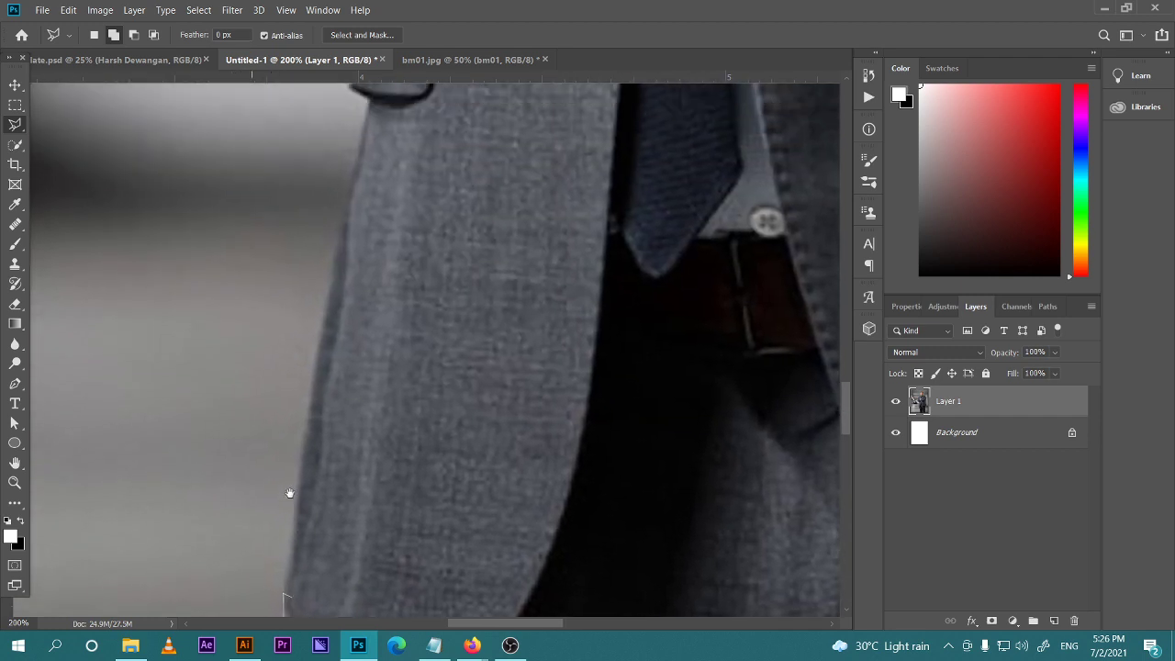
pyautogui.click(337, 229)
pyautogui.moveTo(358, 151); pyautogui.dragTo(340, 389)
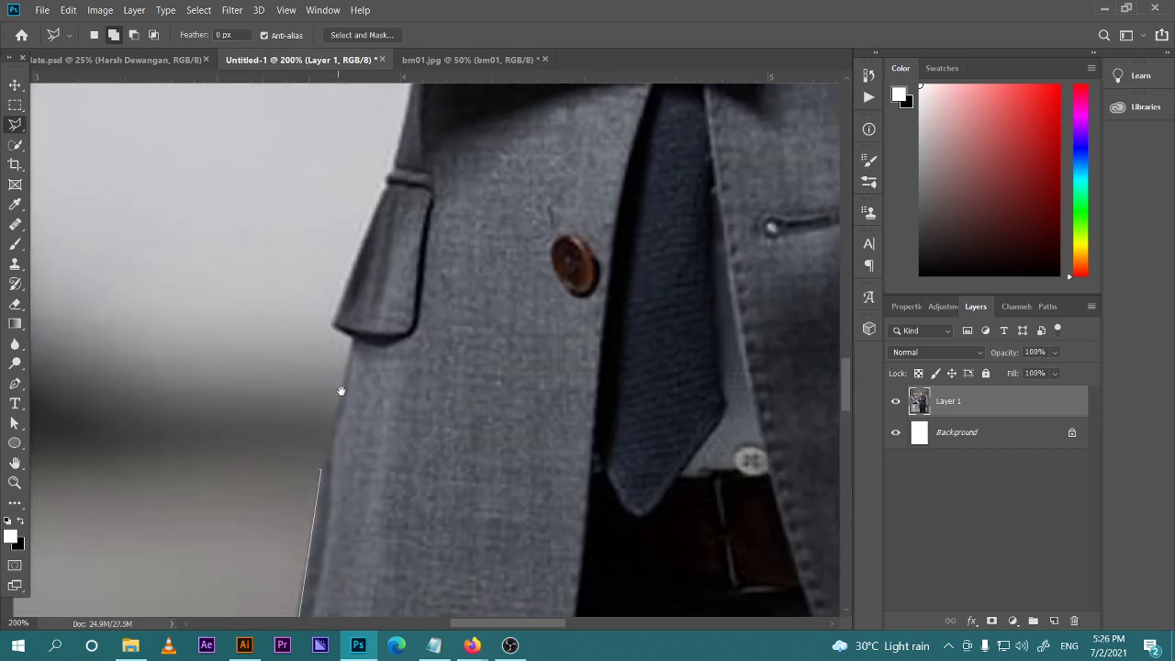
pyautogui.click(342, 380)
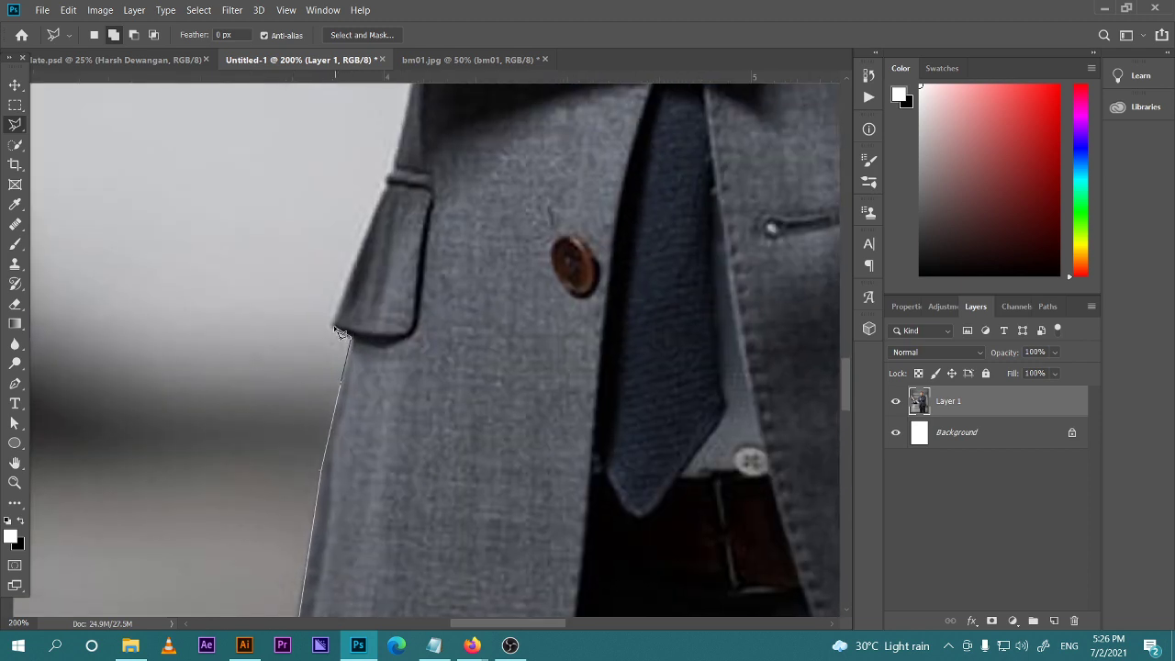
# Trace the lasso outline around the right pocket flap, up the jacket's side and along the folded forearm's underside to the elbow
pyautogui.click(334, 323)
pyautogui.moveTo(407, 110); pyautogui.dragTo(367, 424)
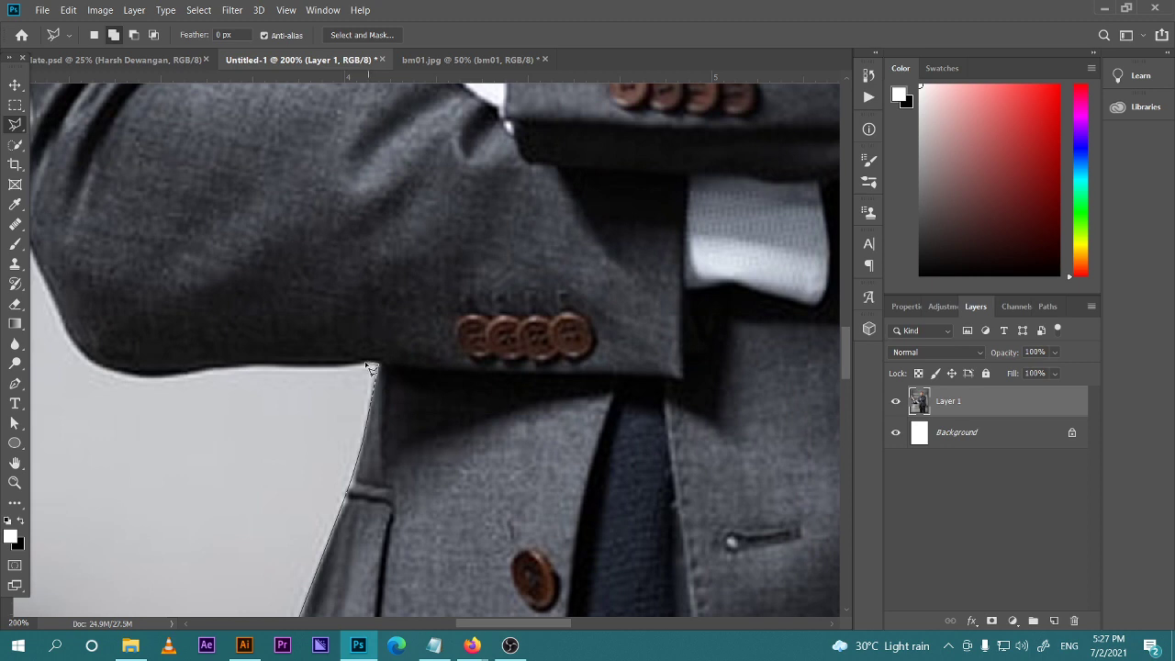
pyautogui.click(377, 364)
pyautogui.click(148, 377)
pyautogui.click(96, 360)
pyautogui.moveTo(96, 361); pyautogui.dragTo(369, 428)
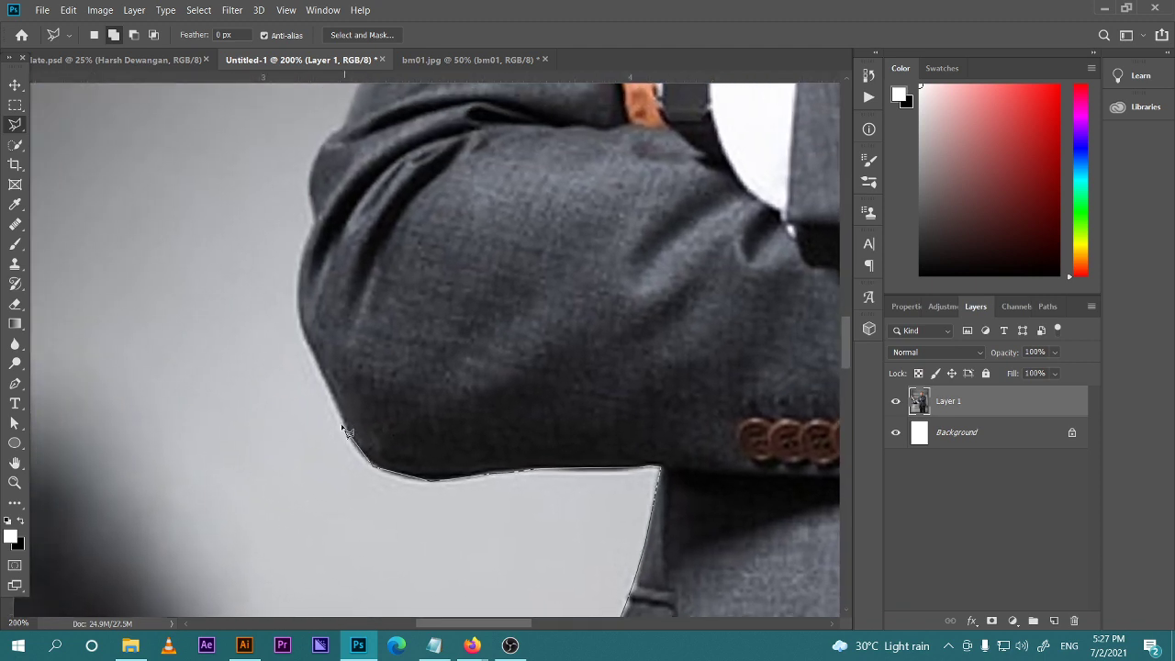
# Trace the lasso outline around the man's right elbow and up the outer folds of the lower sleeve
pyautogui.click(341, 420)
pyautogui.click(322, 369)
pyautogui.click(299, 315)
pyautogui.click(313, 224)
pyautogui.click(308, 192)
pyautogui.click(312, 158)
pyautogui.scroll(5, 350, 125)
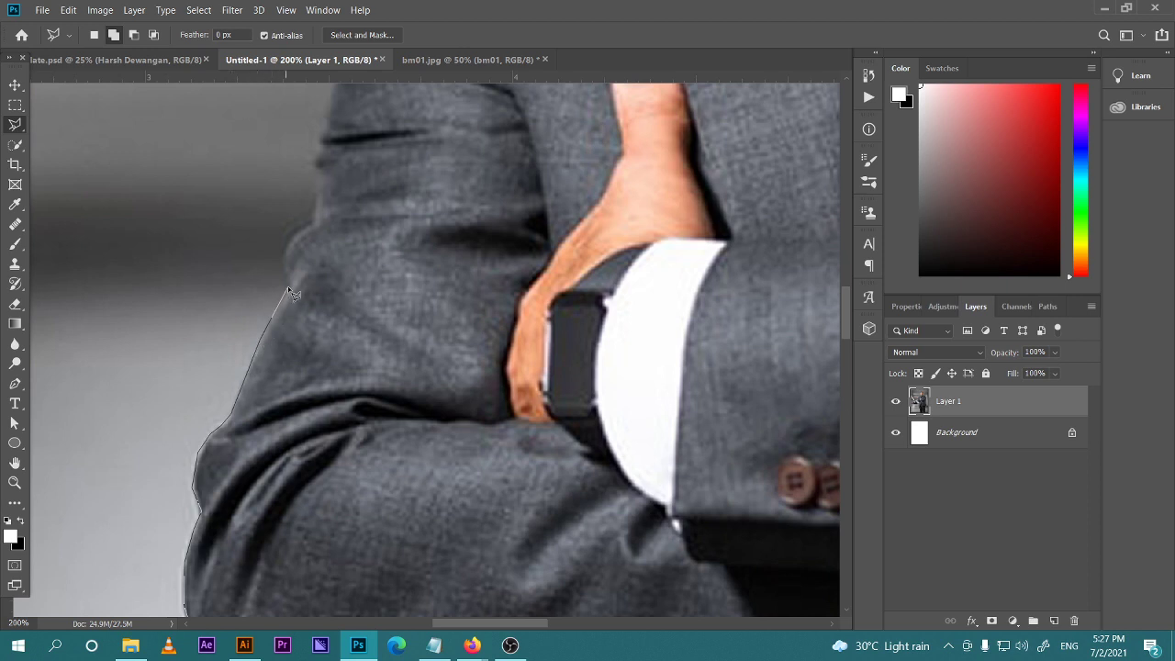
# Trace the lasso outline up the outer edge of the man's right upper sleeve, following its creases
pyautogui.click(282, 252)
pyautogui.click(314, 220)
pyautogui.scroll(4, 303, 303)
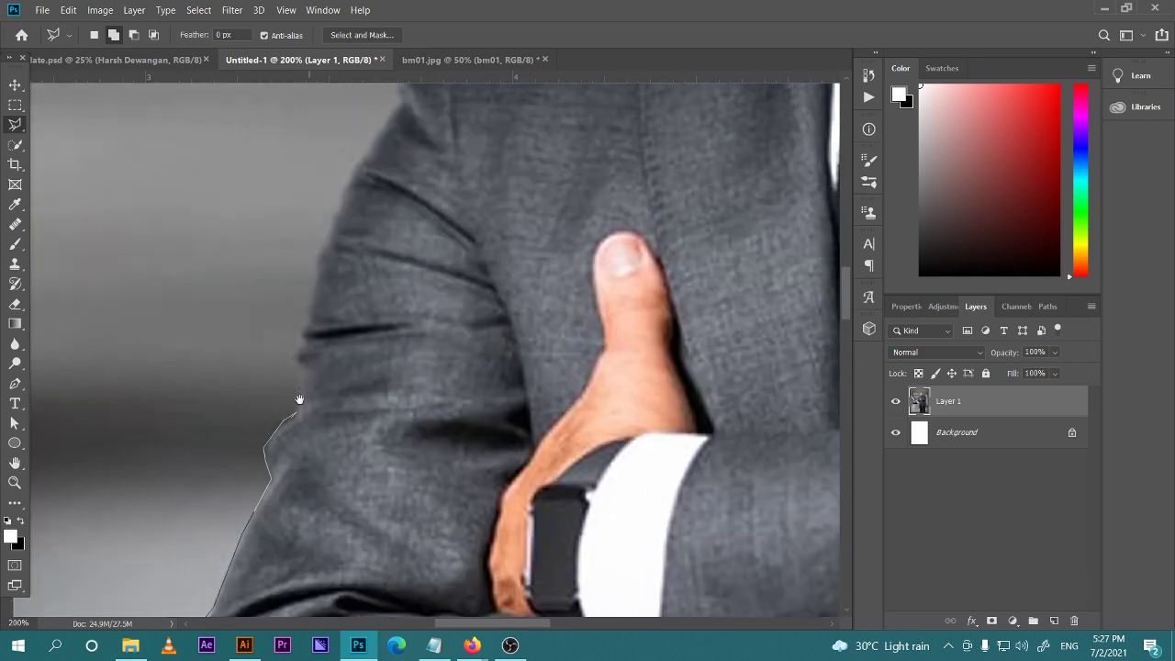
pyautogui.click(294, 366)
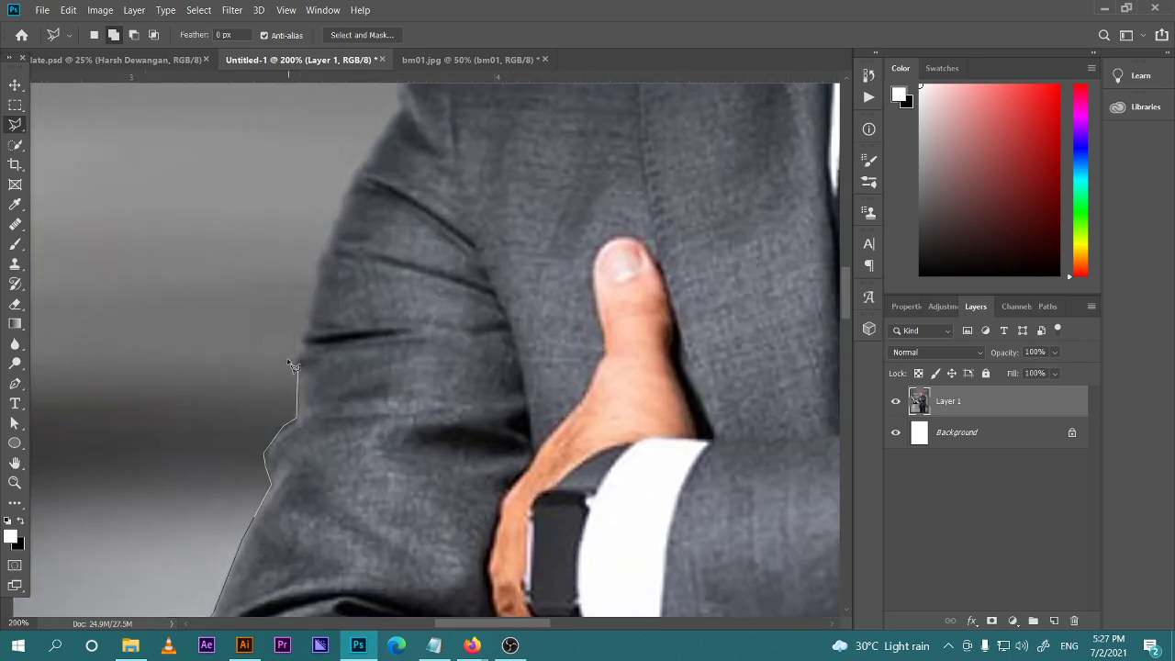
pyautogui.click(289, 354)
pyautogui.click(302, 344)
pyautogui.click(316, 270)
pyautogui.moveTo(321, 262)
pyautogui.mouseDown()
pyautogui.moveTo(268, 327)
pyautogui.moveTo(251, 380)
pyautogui.mouseUp()
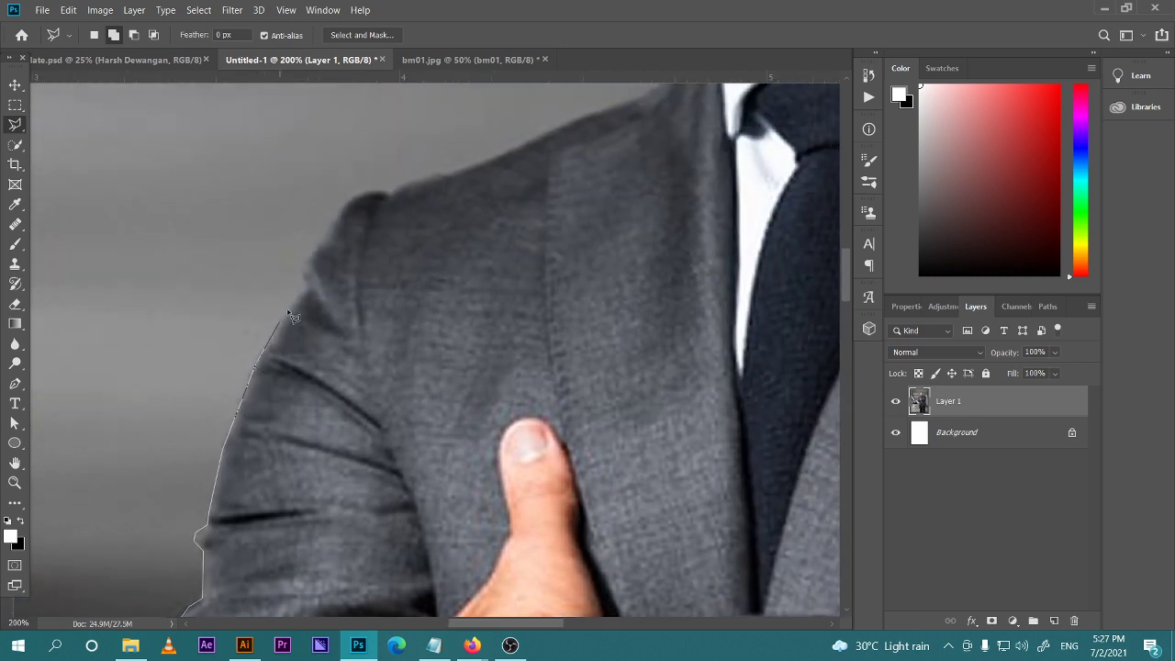
# Trace the lasso outline around the right shoulder cap and onto the slope of the shoulder
pyautogui.click(303, 267)
pyautogui.click(348, 198)
pyautogui.click(369, 191)
pyautogui.click(389, 195)
pyautogui.click(408, 179)
pyautogui.click(426, 177)
pyautogui.click(447, 170)
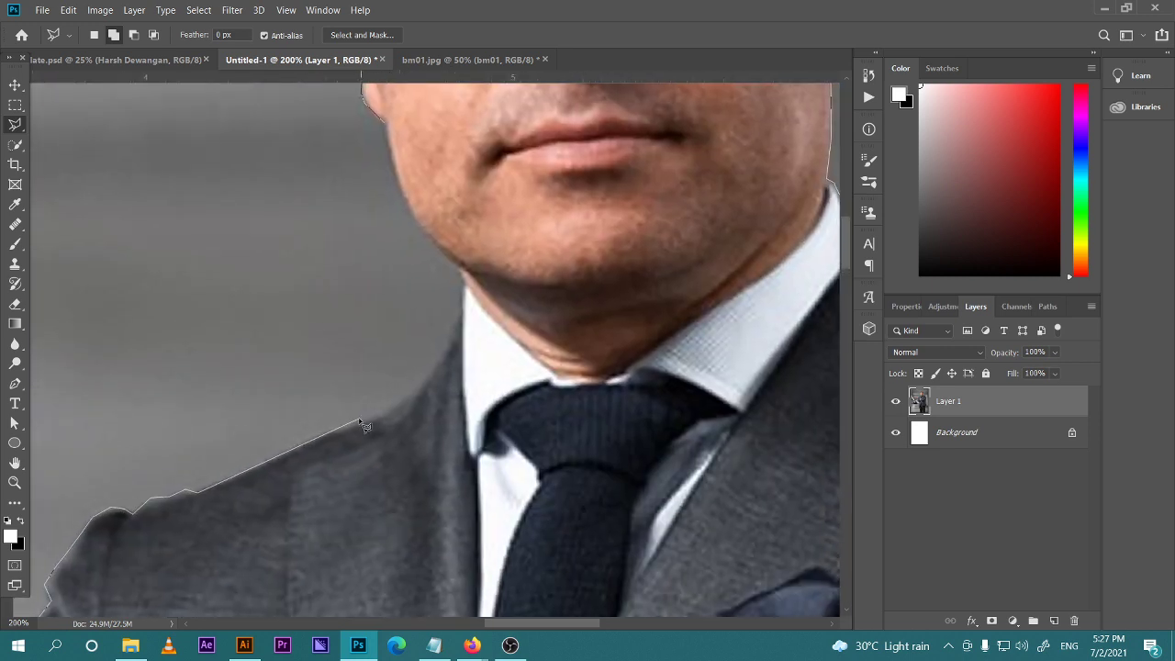
# Run the lasso outline along the shoulder to the shirt collar and up the jaw, closing the selection at the starting point
pyautogui.click(371, 418)
pyautogui.click(459, 316)
pyautogui.click(462, 282)
pyautogui.press('space')
pyautogui.moveTo(425, 235); pyautogui.dragTo(515, 426)
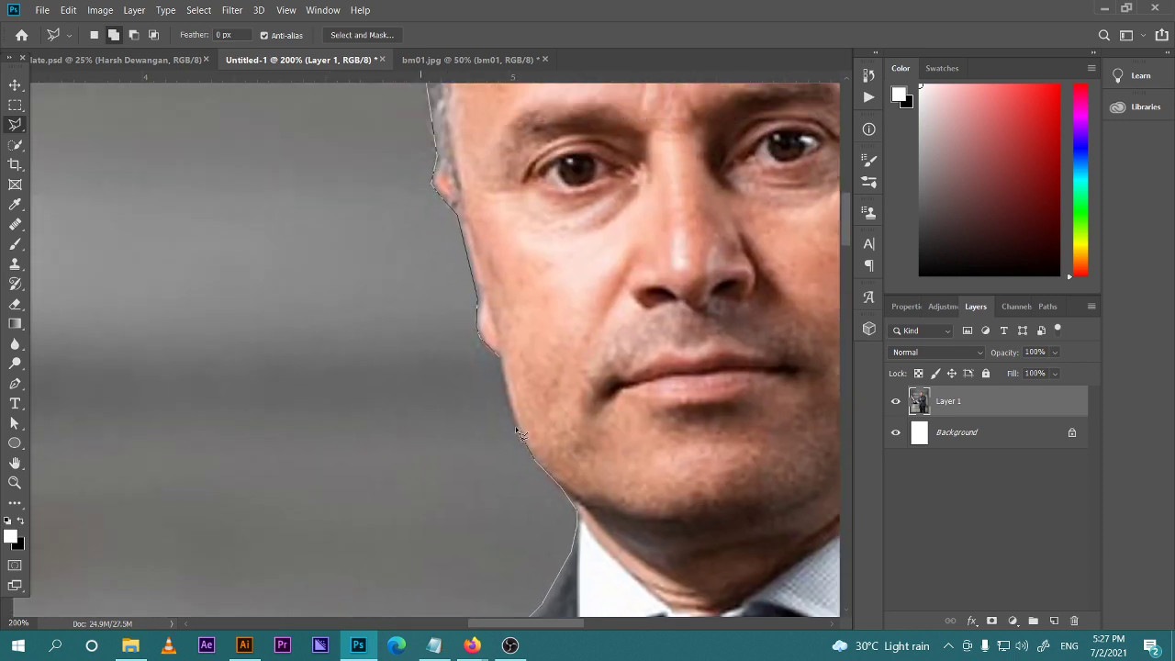
pyautogui.doubleClick(496, 361)
pyautogui.press('space')
pyautogui.moveTo(507, 364); pyautogui.dragTo(444, 387)
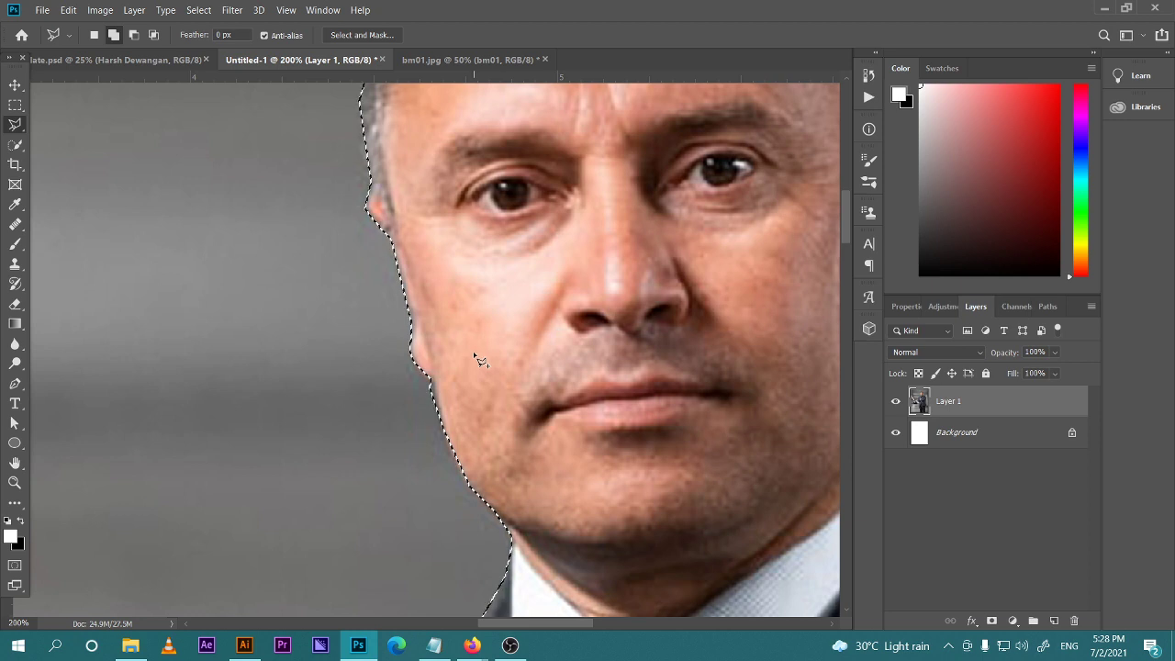
# Examine the closed selection around the man from head to trousers, toggling it off and back on
pyautogui.hotkey('ctrl', '-')
pyautogui.hotkey('ctrl', '-')
pyautogui.hotkey('ctrl', '-')
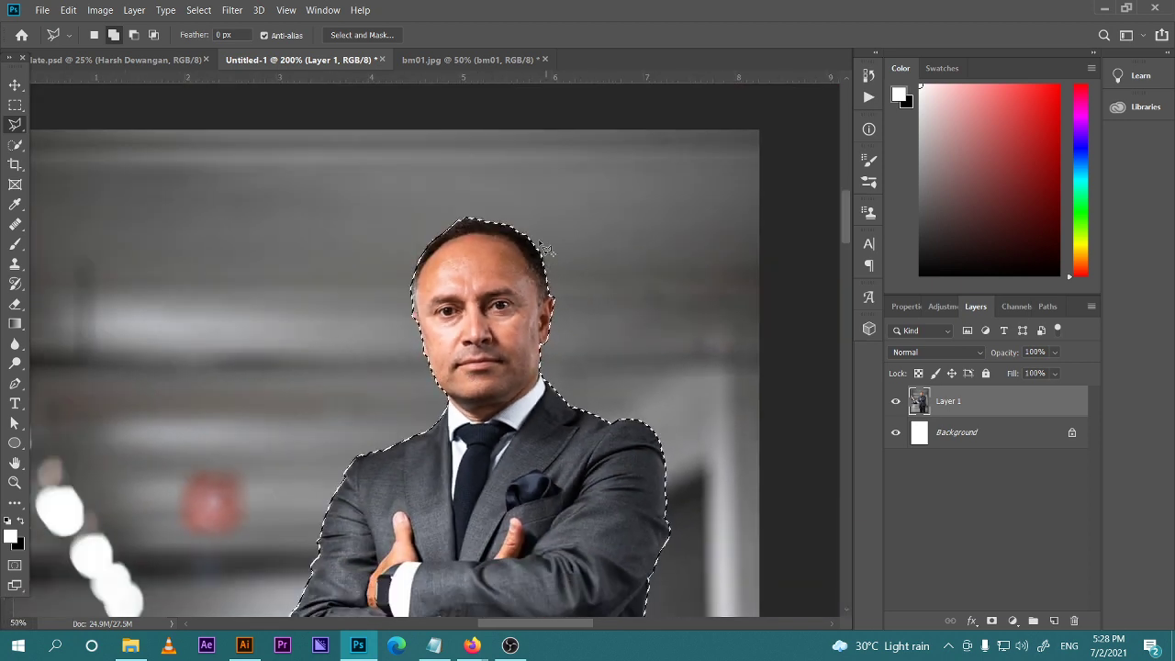
pyautogui.press('space')
pyautogui.moveTo(547, 250); pyautogui.dragTo(505, 144)
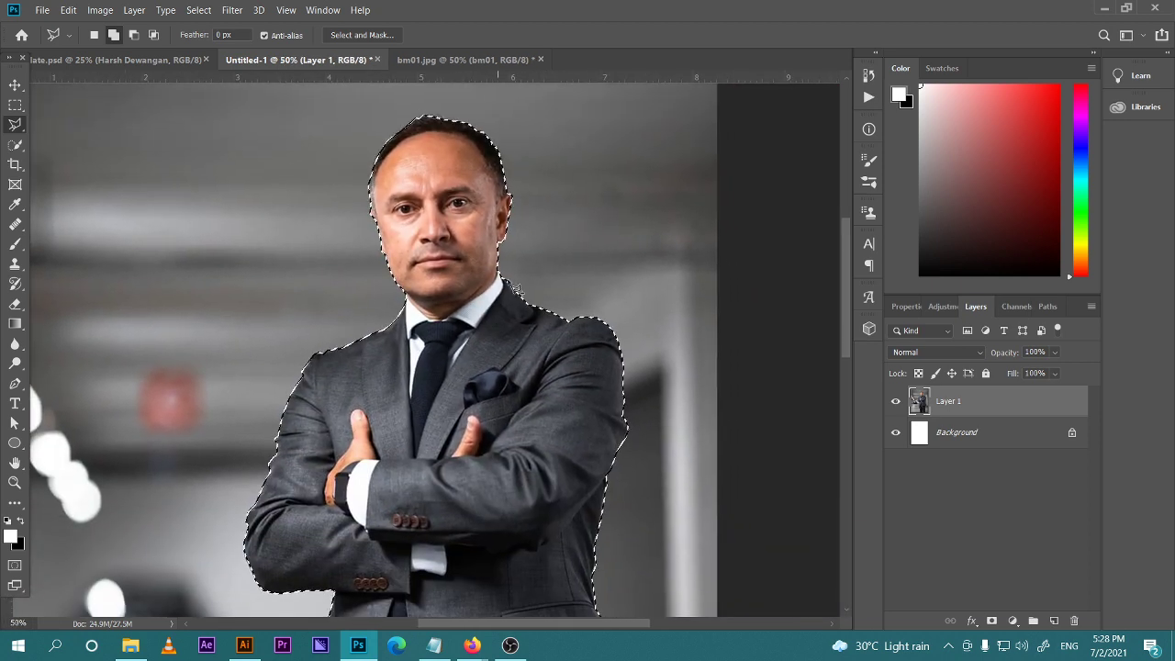
pyautogui.hotkey('ctrl', 'd')
pyautogui.press('space')
pyautogui.moveTo(562, 466); pyautogui.dragTo(519, 447)
pyautogui.hotkey('ctrl', 'z')
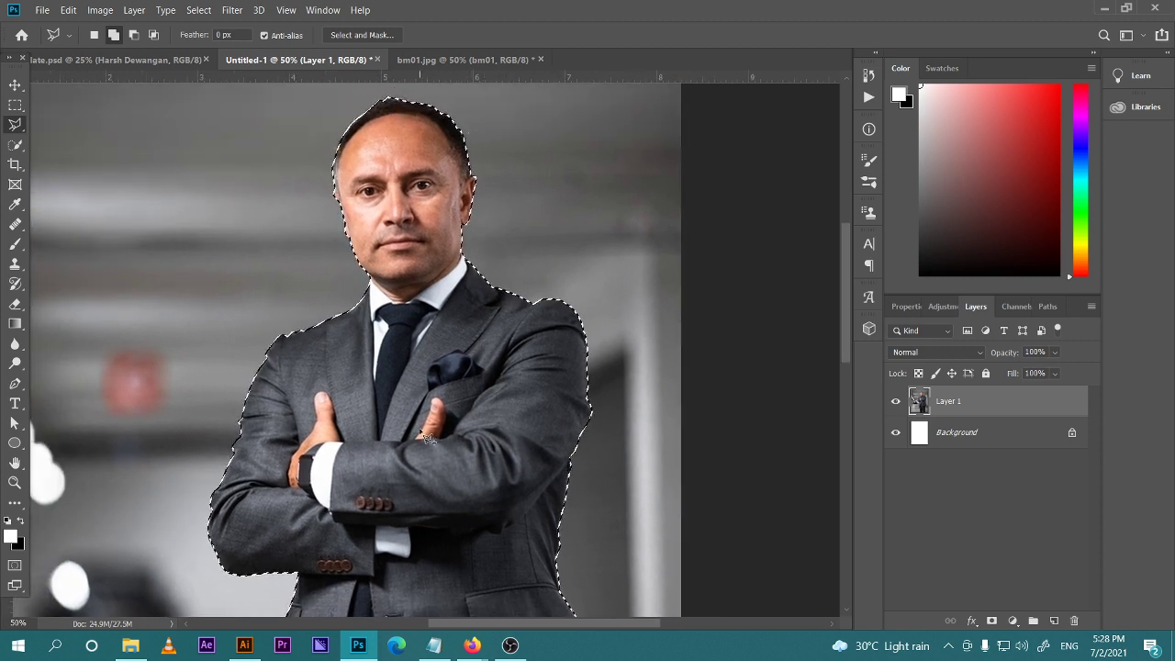
pyautogui.press('space')
pyautogui.moveTo(365, 449); pyautogui.dragTo(406, 284)
pyautogui.scroll(-5, 380, 367)
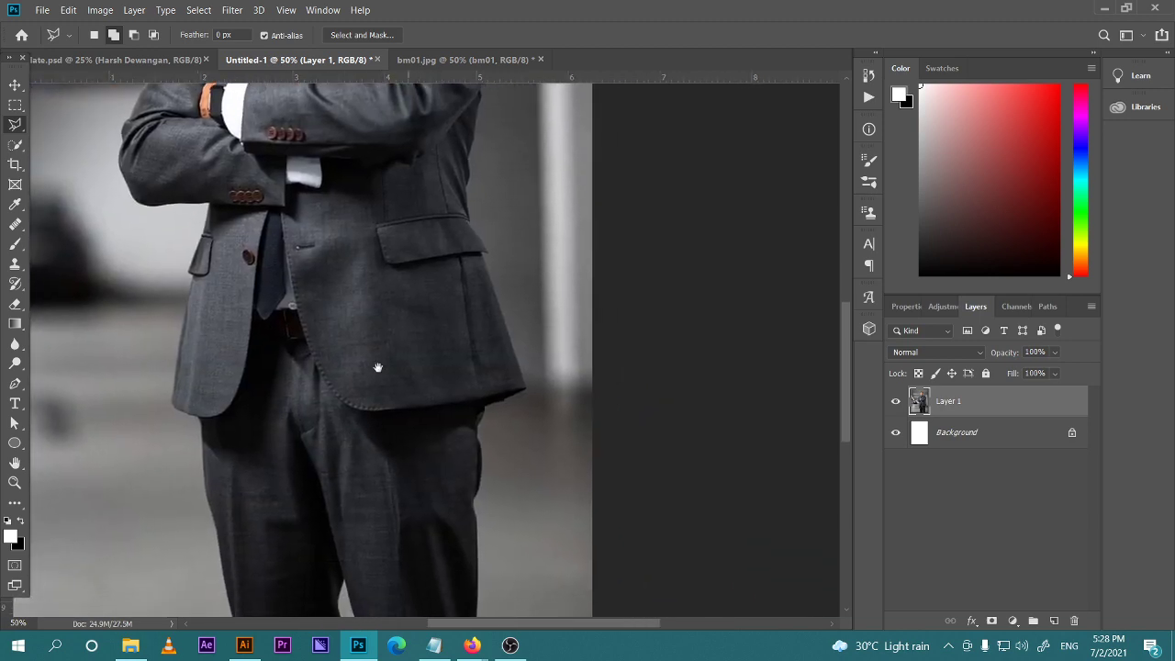
pyautogui.scroll(6, 390, 387)
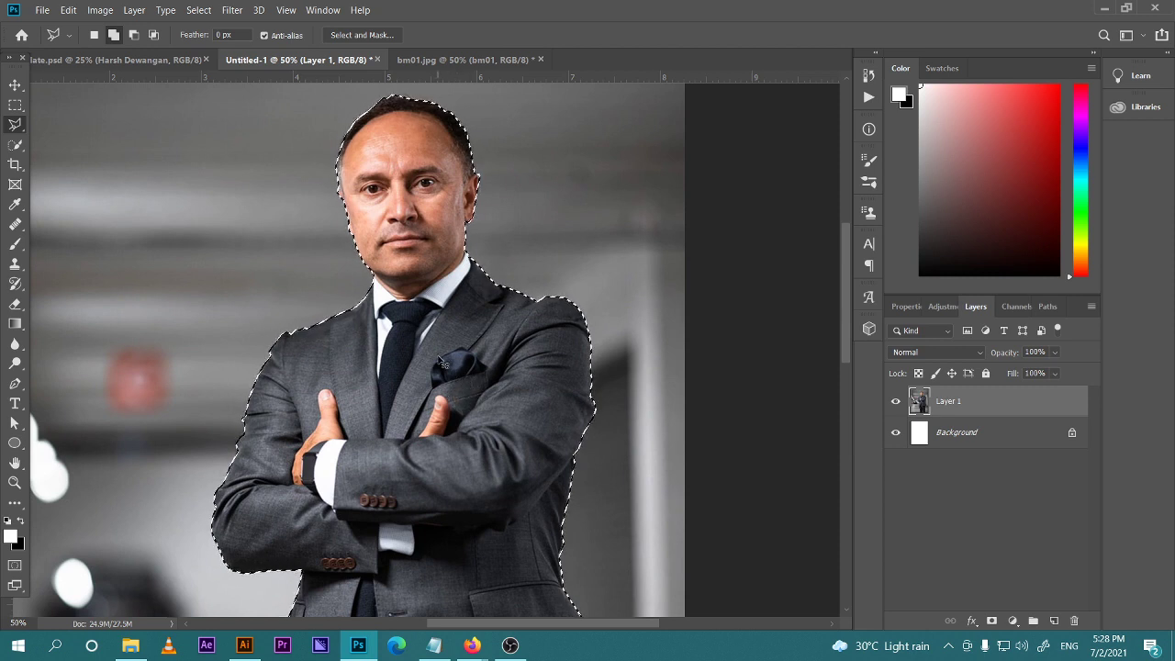
# Copy the selected man to a new layer and hide the original photo on Layer 1
pyautogui.hotkey('ctrl', 'j')
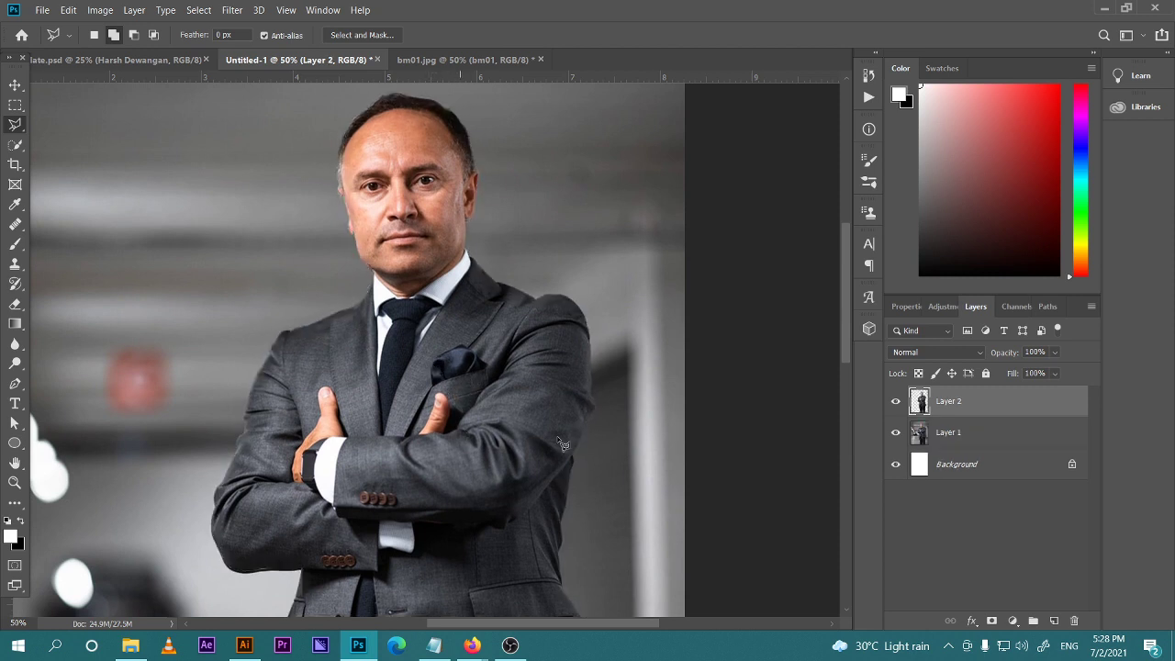
pyautogui.click(941, 437)
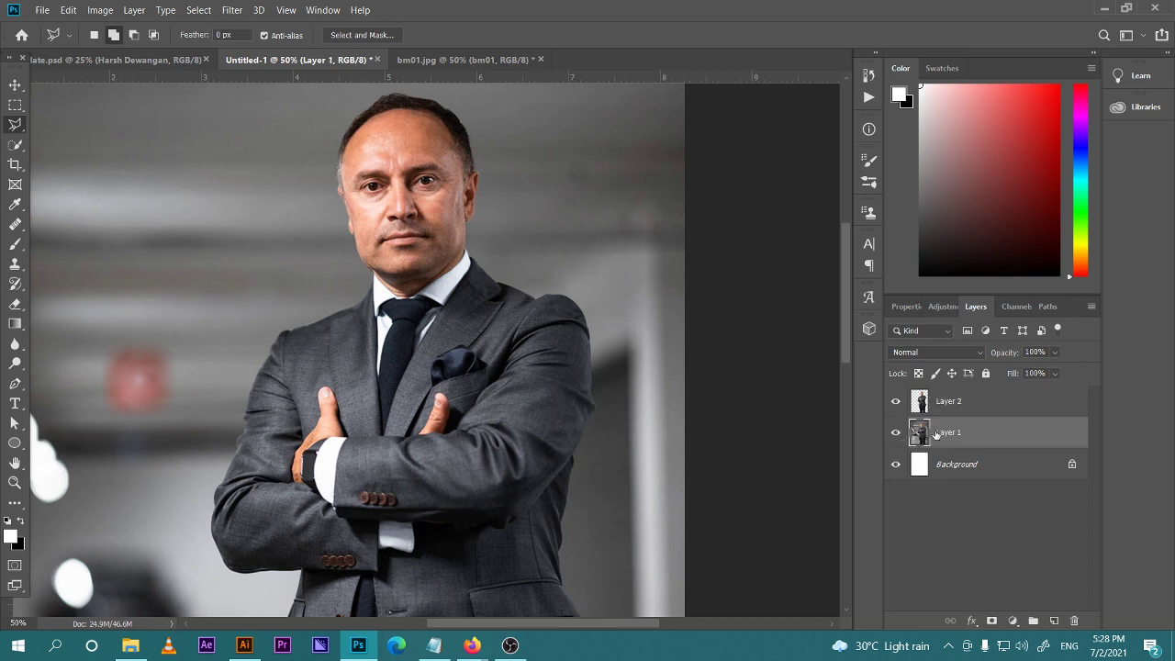
pyautogui.click(938, 410)
pyautogui.click(940, 438)
pyautogui.click(941, 405)
pyautogui.click(948, 440)
pyautogui.click(896, 434)
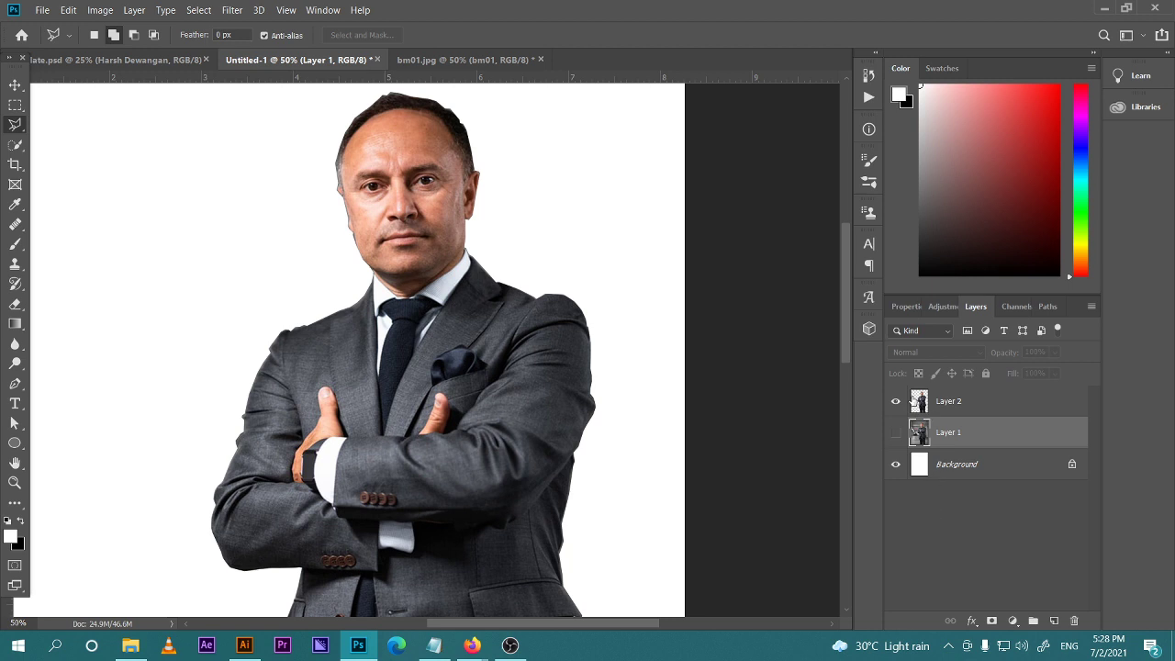
# Compare the cutout with the original by toggling Layer 1's visibility, leaving Layer 1 hidden and Layer 2 active
pyautogui.click(914, 402)
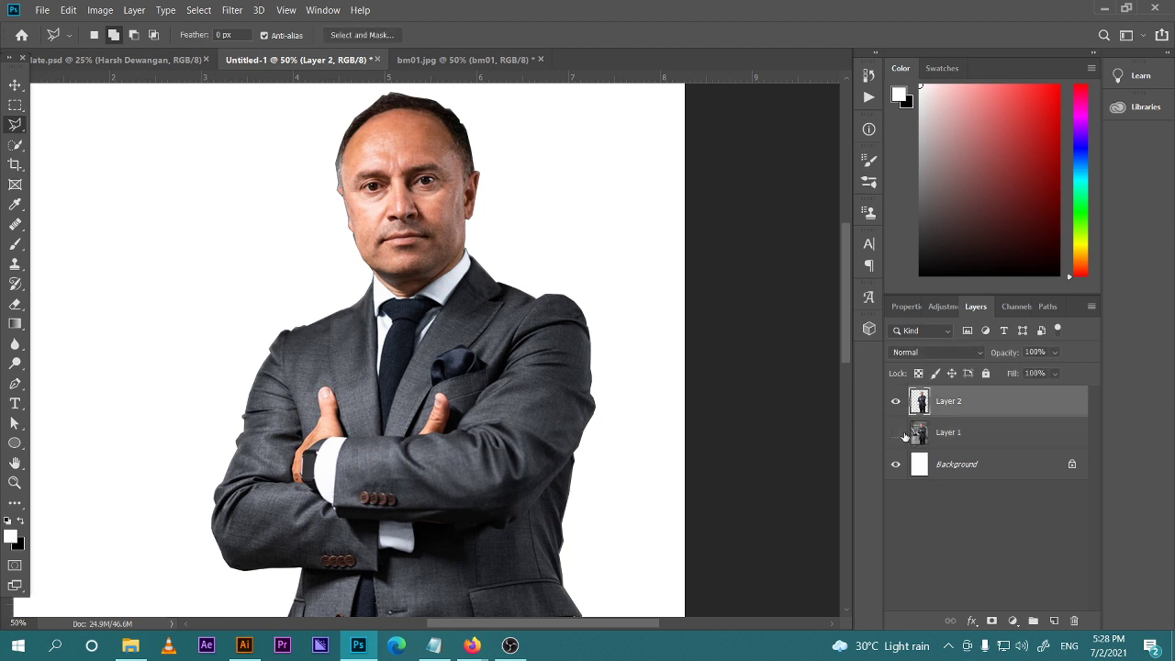
pyautogui.click(909, 435)
pyautogui.click(897, 435)
pyautogui.click(897, 435)
pyautogui.click(897, 435)
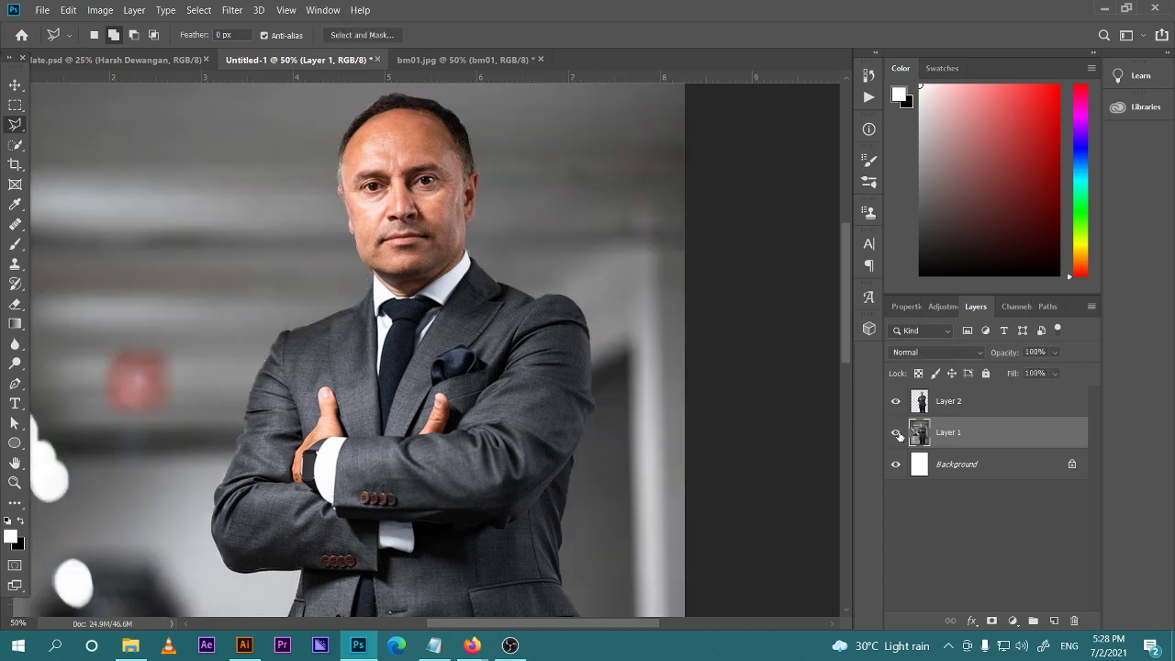
pyautogui.click(897, 435)
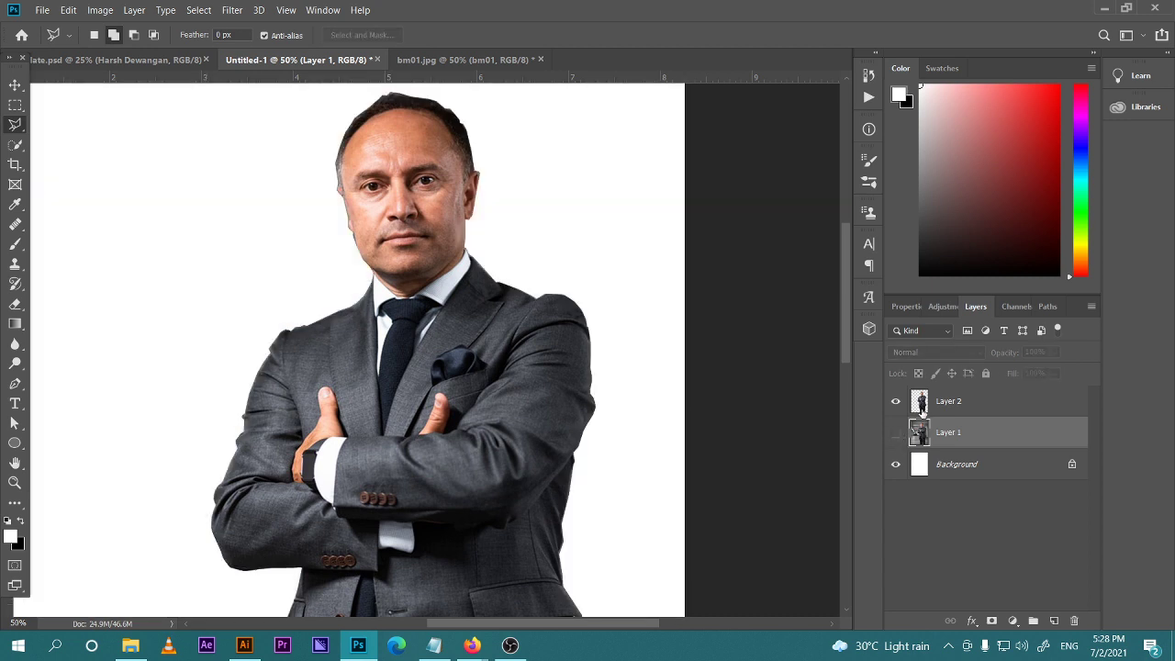
pyautogui.click(923, 409)
# Examine the edges of the cut-out man against the white background, from the full figure to the head
pyautogui.scroll(-2, 376, 335)
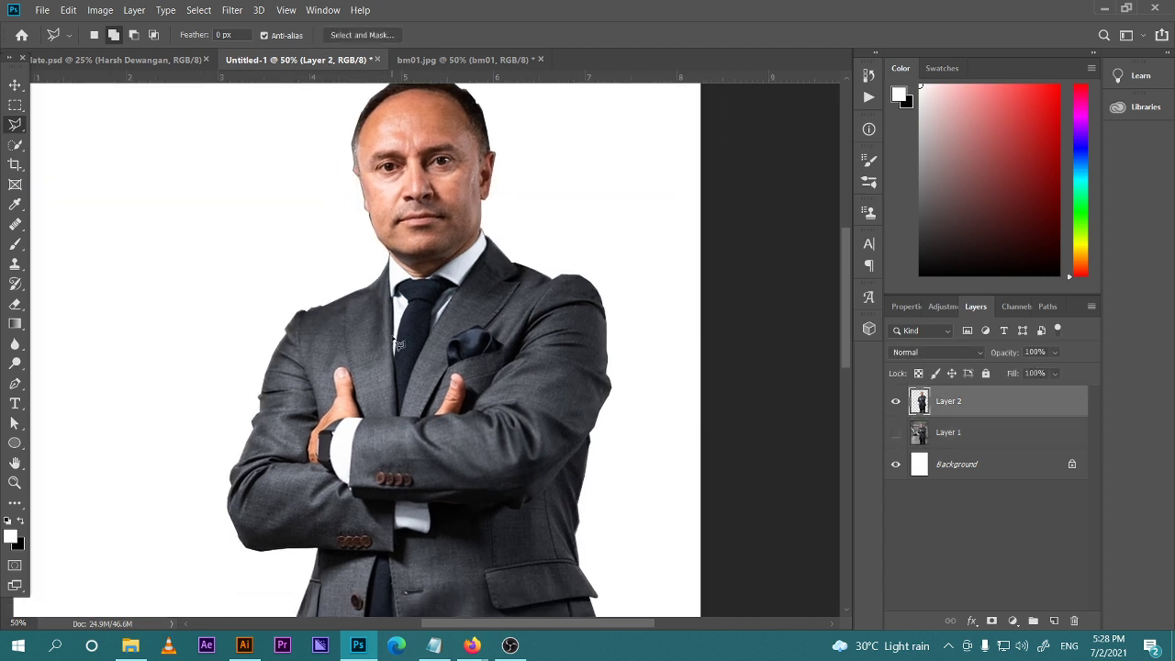
pyautogui.scroll(-1, 397, 321)
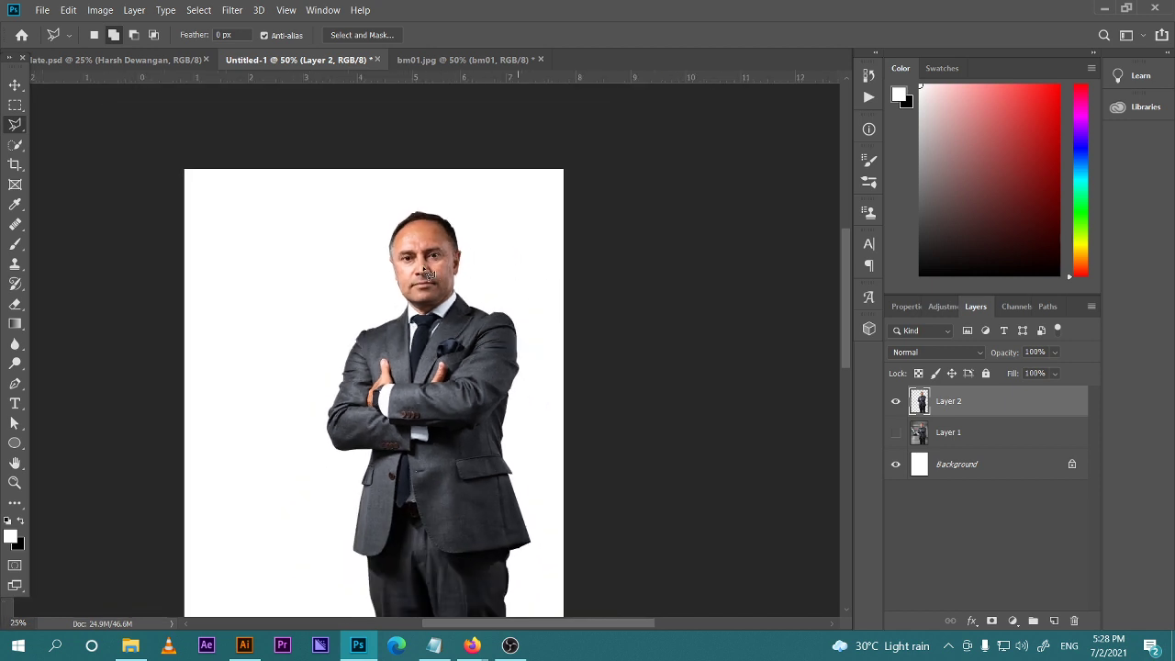
pyautogui.scroll(-2, 424, 353)
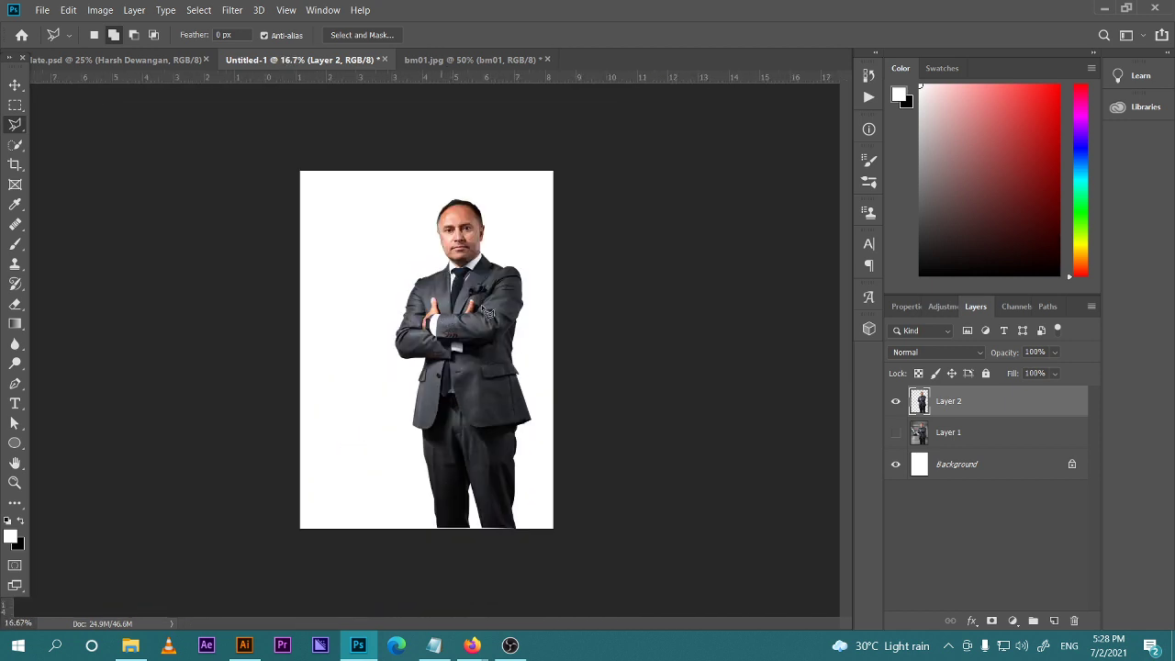
pyautogui.scroll(1, 503, 310)
pyautogui.scroll(1, 503, 315)
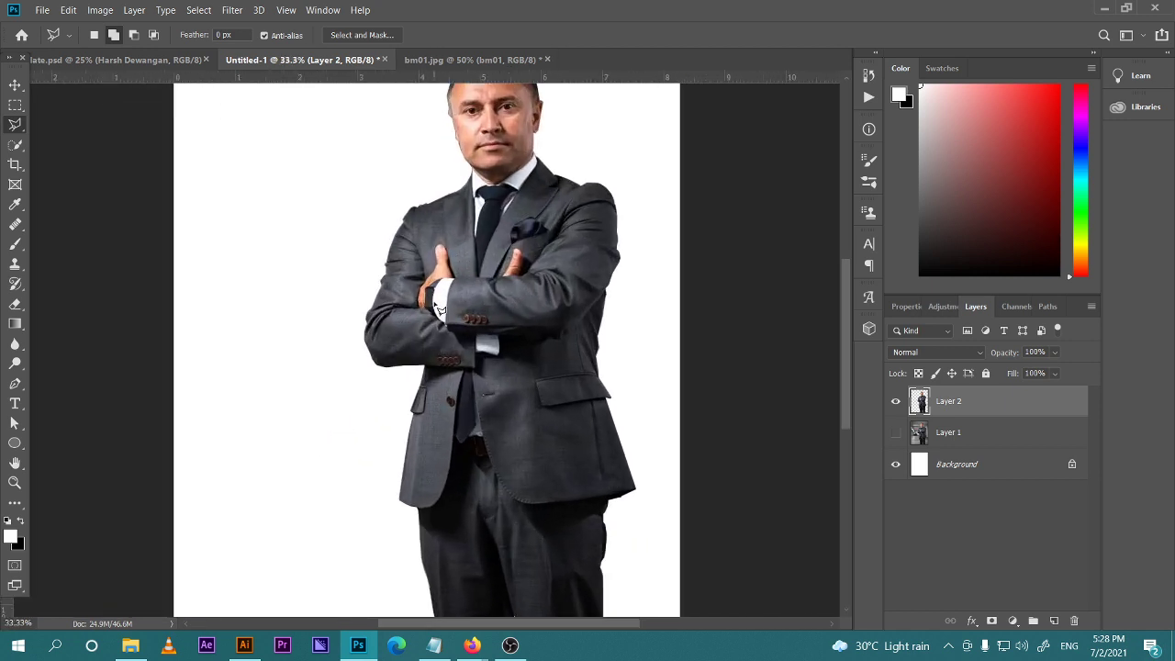
pyautogui.scroll(2, 422, 326)
pyautogui.scroll(-1, 414, 332)
pyautogui.scroll(3, 441, 331)
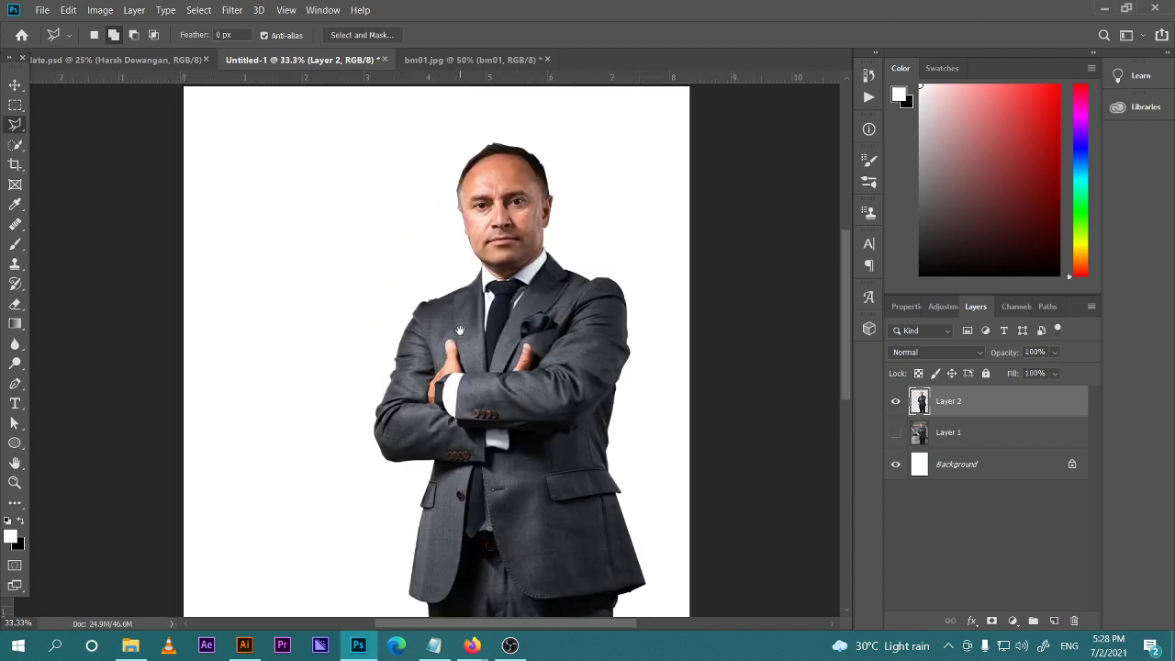
pyautogui.scroll(1, 477, 312)
pyautogui.scroll(2, 486, 301)
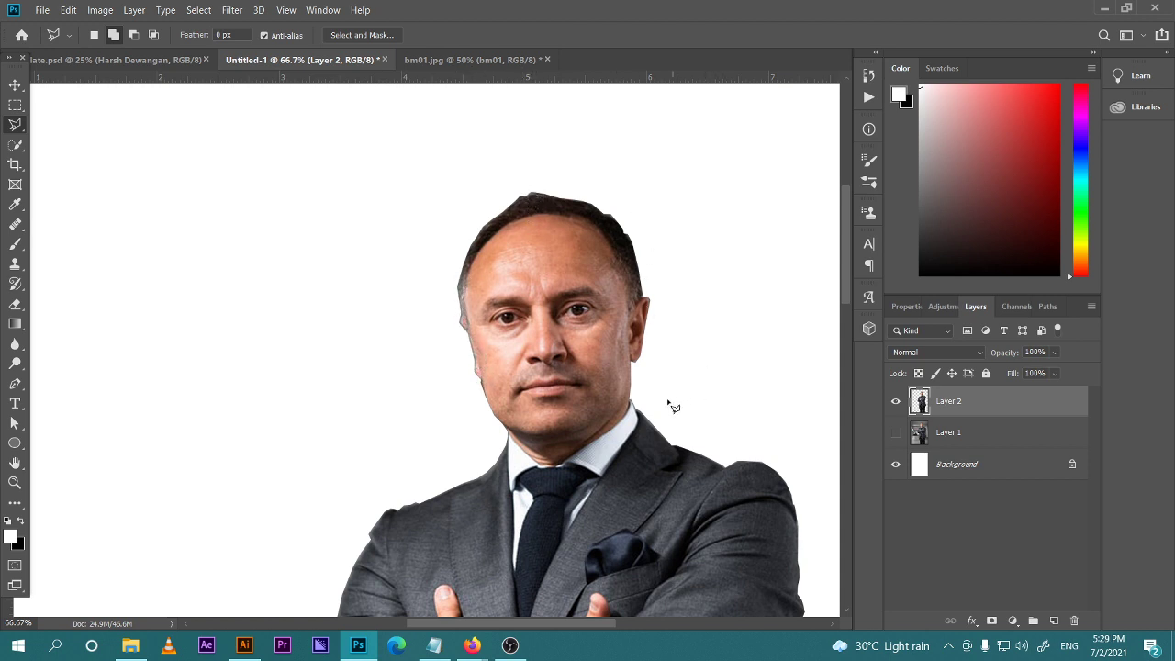
# Undo the layer copy to bring back the active selection of the man on Layer 1
pyautogui.click(896, 433)
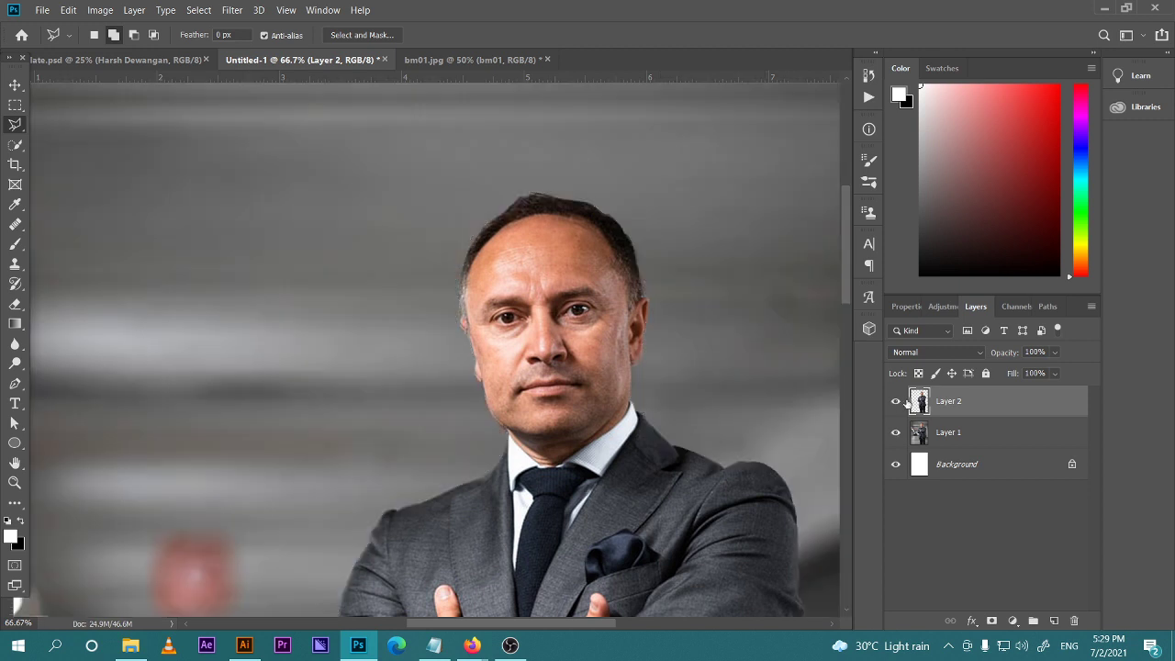
pyautogui.click(896, 432)
pyautogui.hotkey('ctrl', 'z')
pyautogui.hotkey('ctrl', 'z')
pyautogui.hotkey('ctrl', 'z')
pyautogui.hotkey('ctrl', 'z')
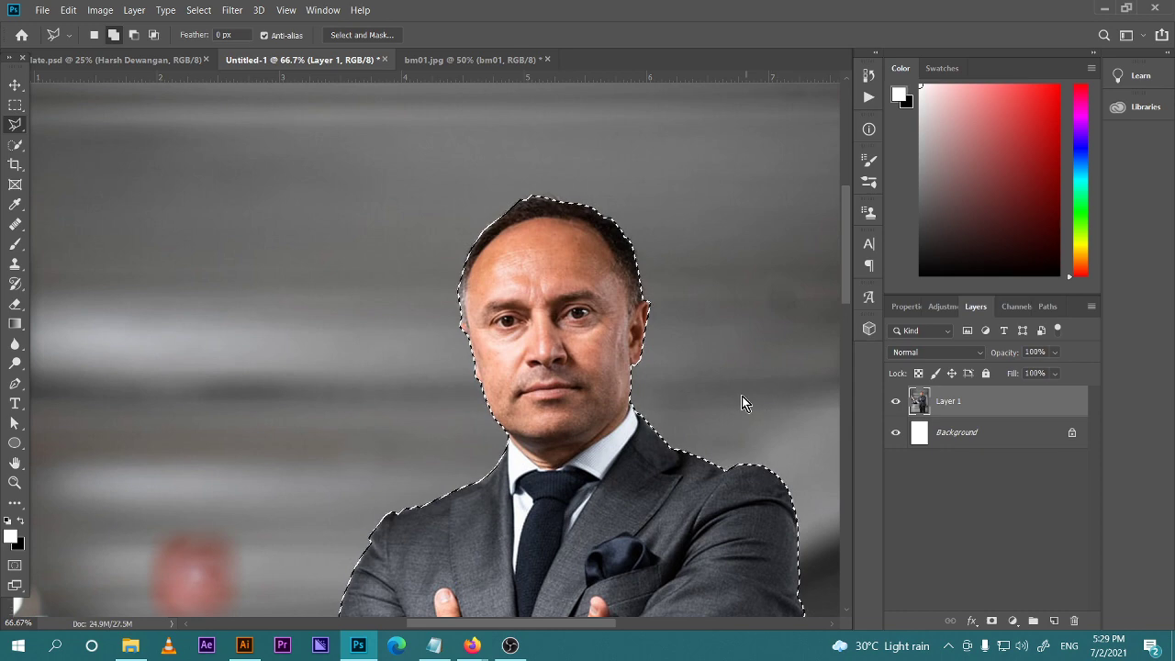
# Undo and redo the selection around the man, finishing with the selection active on Layer 1
pyautogui.scroll(-2, 742, 396)
pyautogui.hscroll(2, 742, 396)
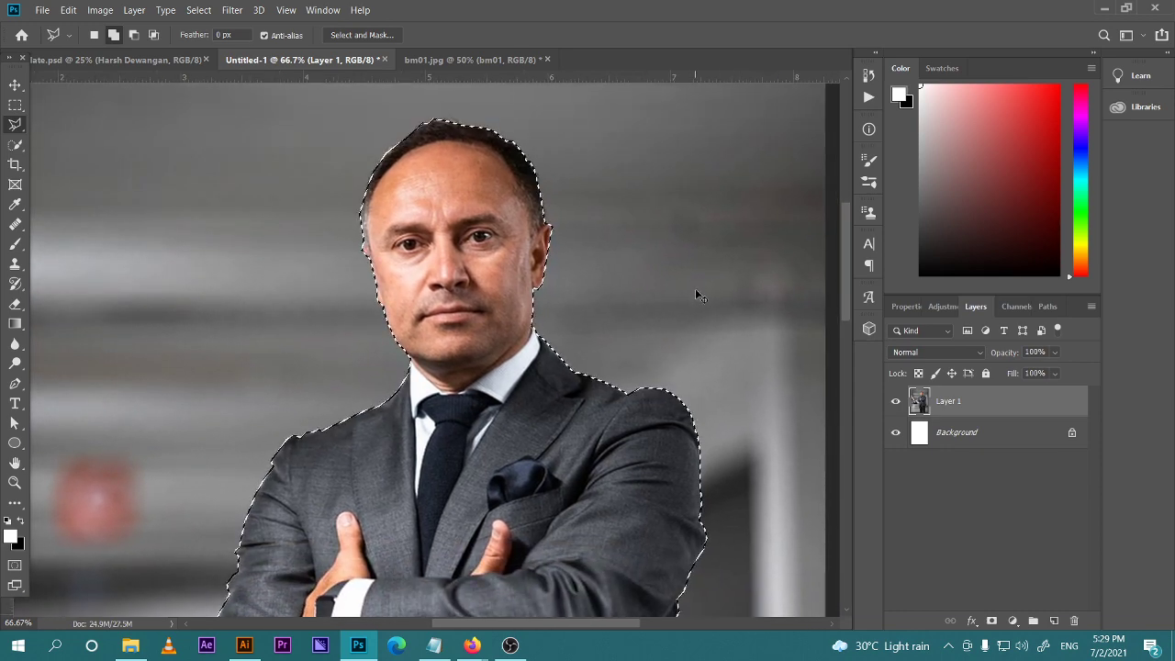
pyautogui.hotkey('ctrl', 'z')
pyautogui.hotkey('ctrl', 'z')
pyautogui.hotkey('ctrl', '-')
pyautogui.hotkey('ctrl', 'shift', 'z')
pyautogui.hotkey('ctrl', 'z')
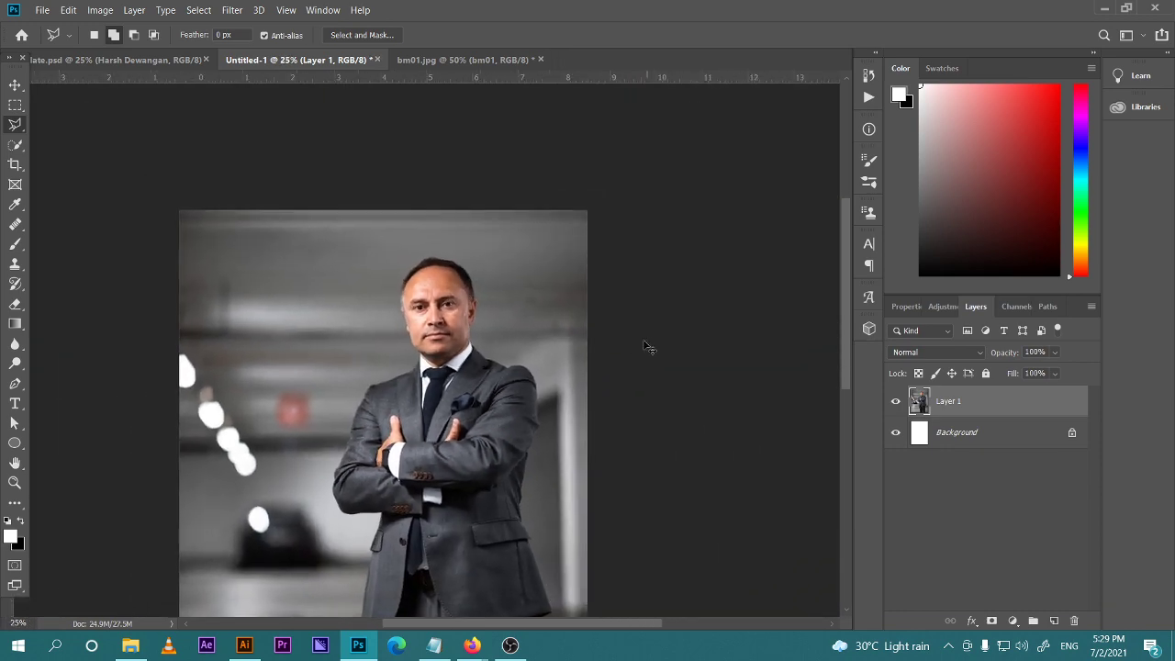
pyautogui.hotkey('ctrl', 'shift', 'z')
pyautogui.hotkey('ctrl', 'shift', 'z')
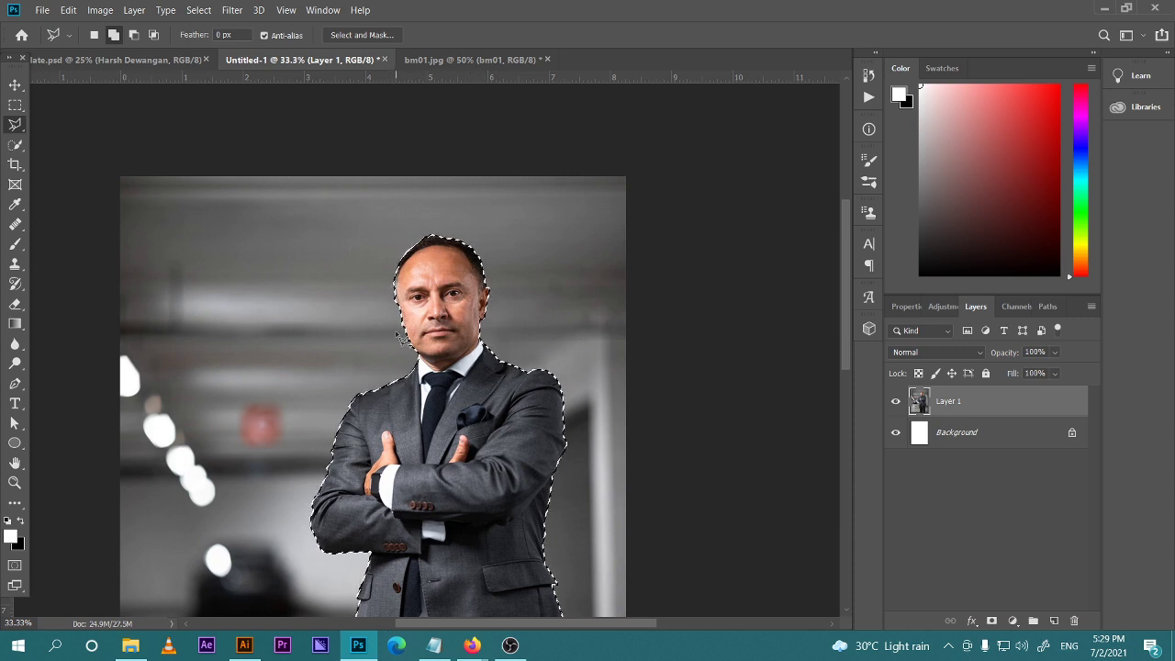
pyautogui.hotkey('ctrl', 'z')
pyautogui.moveTo(397, 300); pyautogui.dragTo(424, 172)
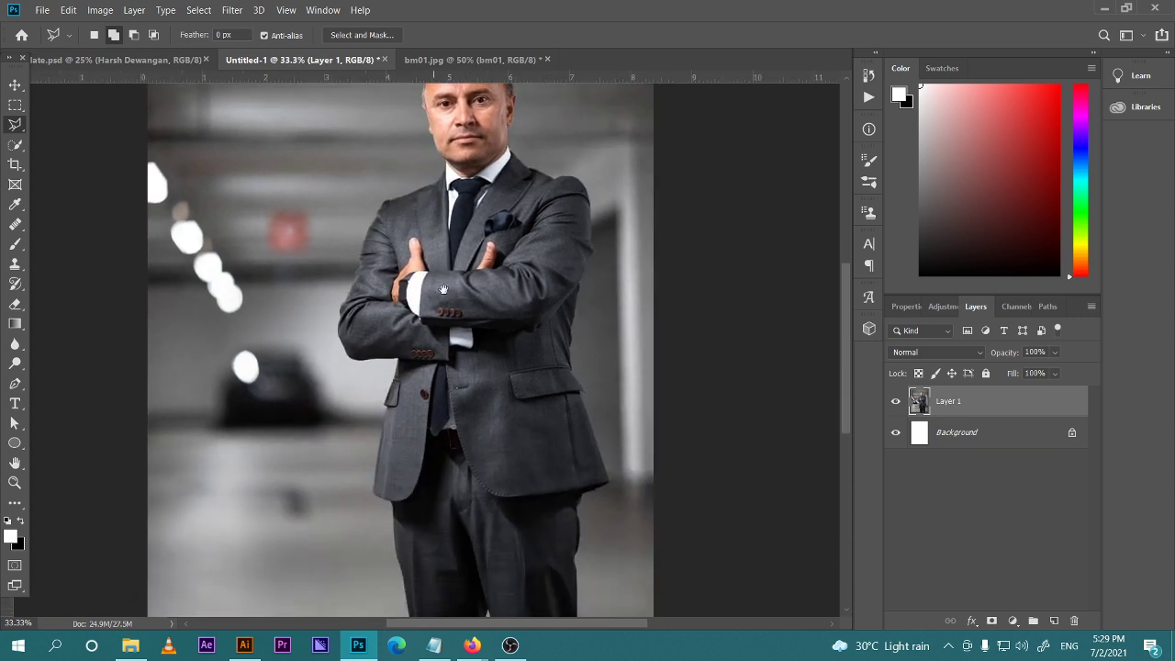
pyautogui.hotkey('ctrl', 'shift', 'z')
pyautogui.scroll(3, 496, 423)
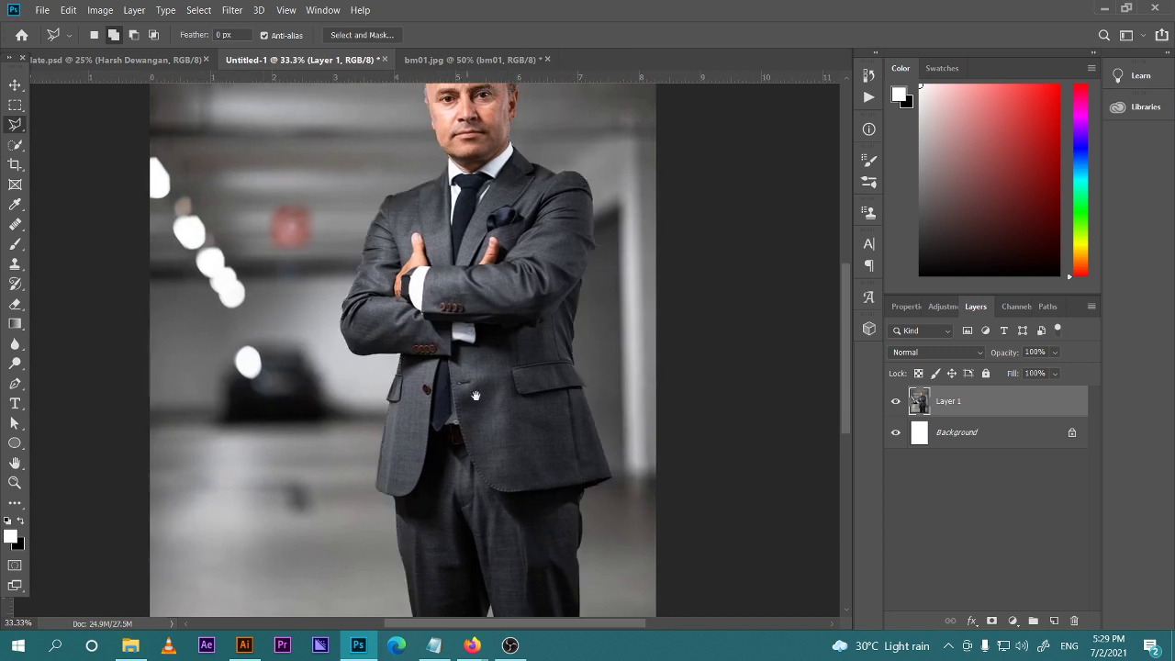
# Smooth the selection around the man with a sample radius of 4 pixels
pyautogui.click(199, 11)
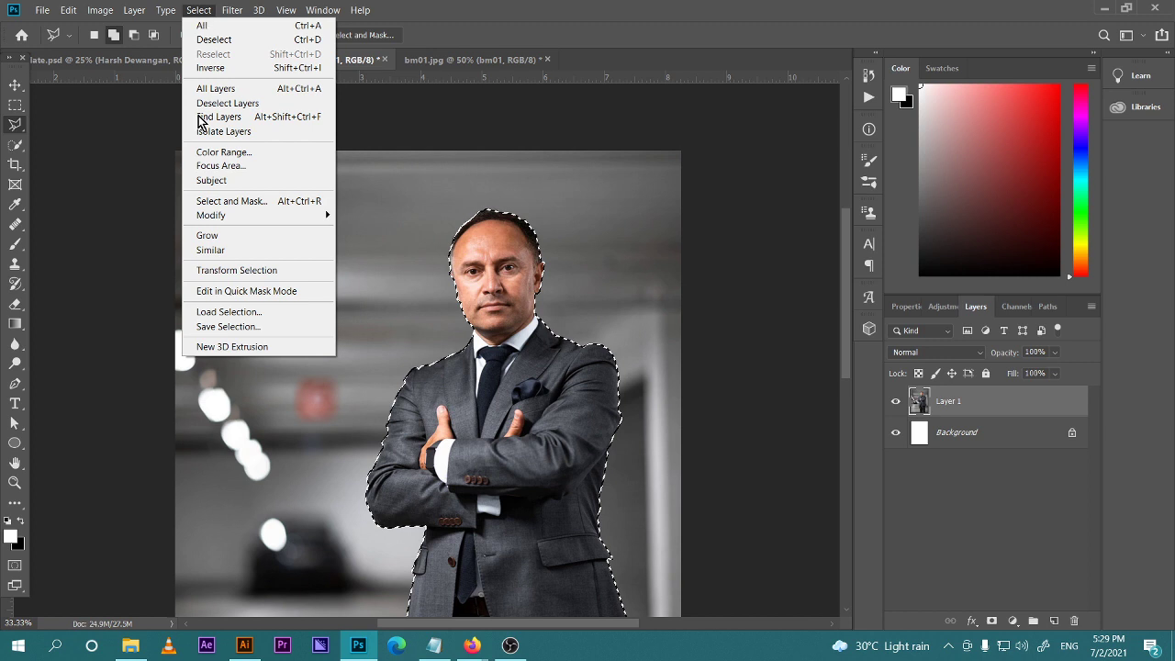
pyautogui.moveTo(224, 218)
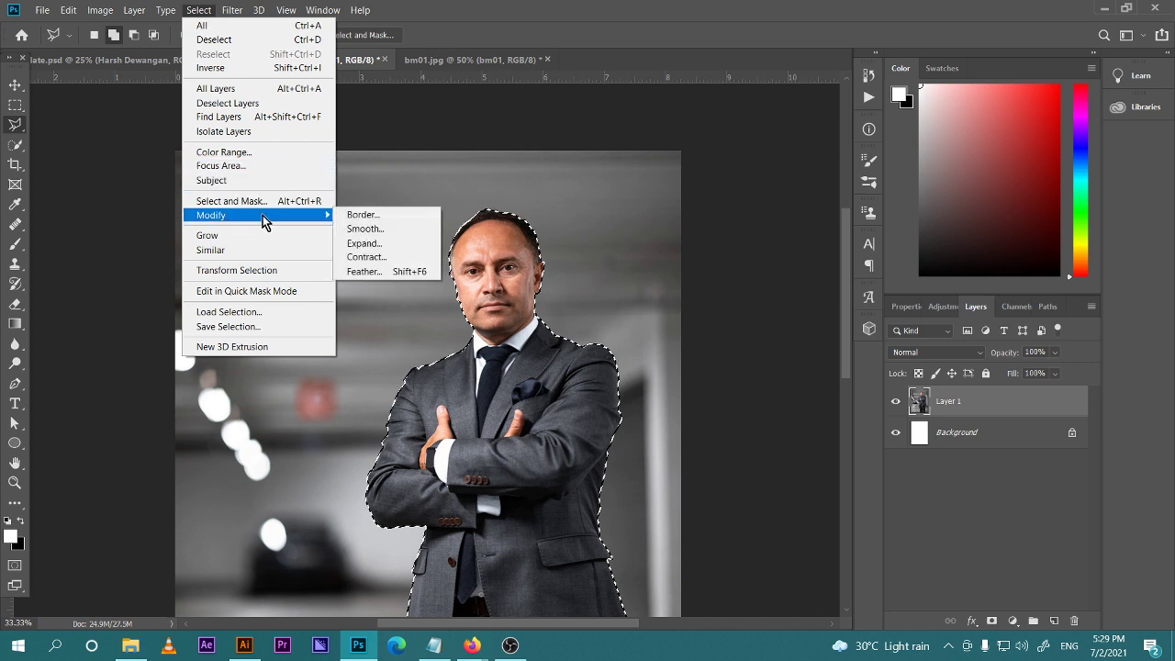
pyautogui.click(372, 231)
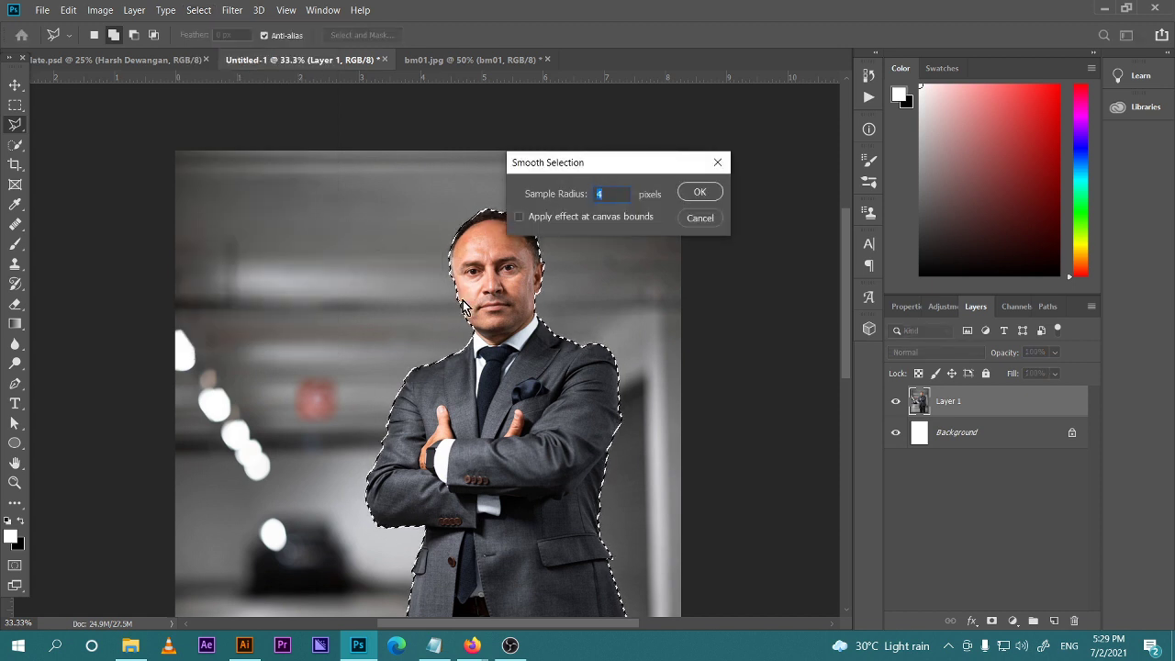
pyautogui.moveTo(598, 168); pyautogui.dragTo(631, 160)
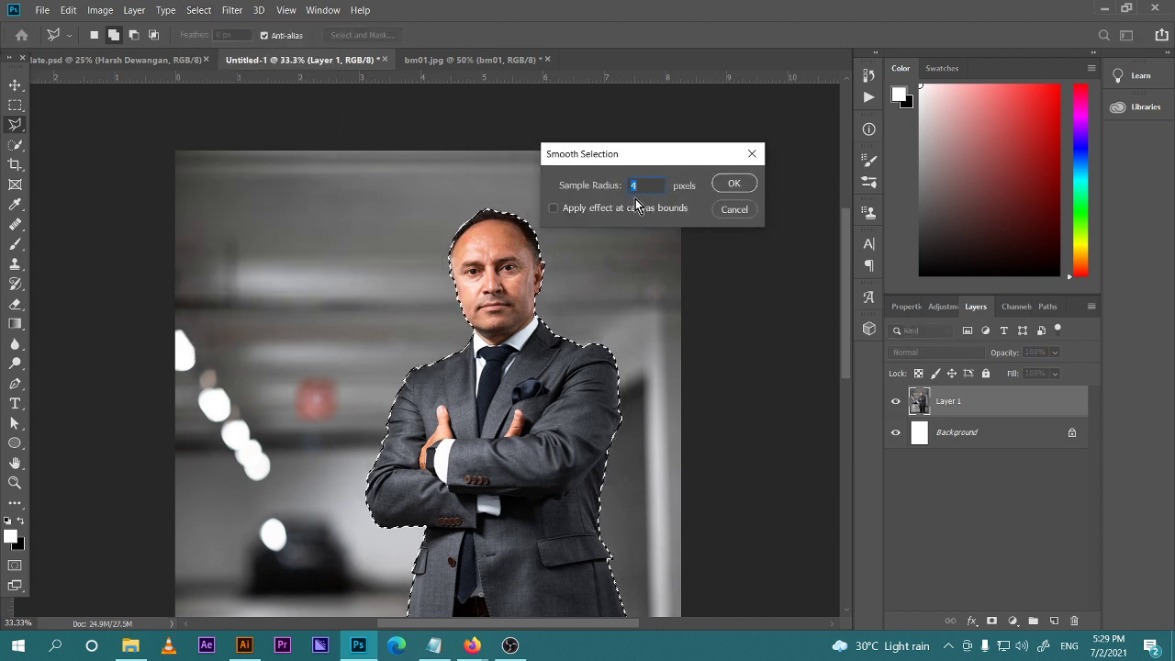
pyautogui.click(733, 187)
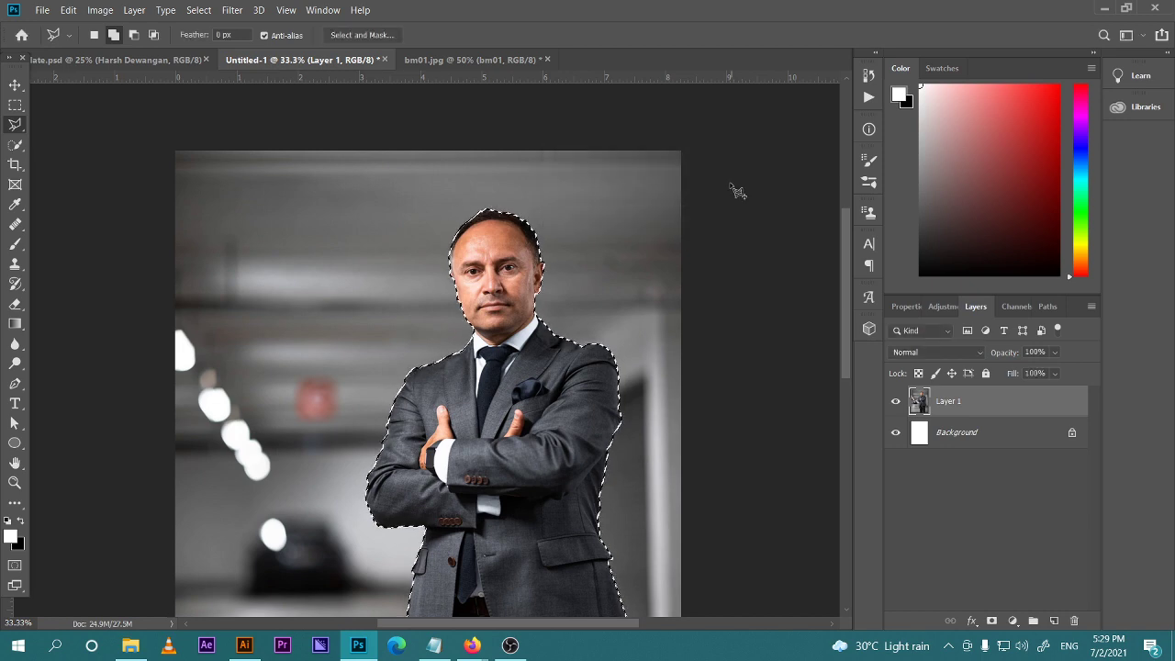
# Copy the selected man to a new layer and hide Layer 1 to show the whole cutout on white
pyautogui.scroll(2, 473, 288)
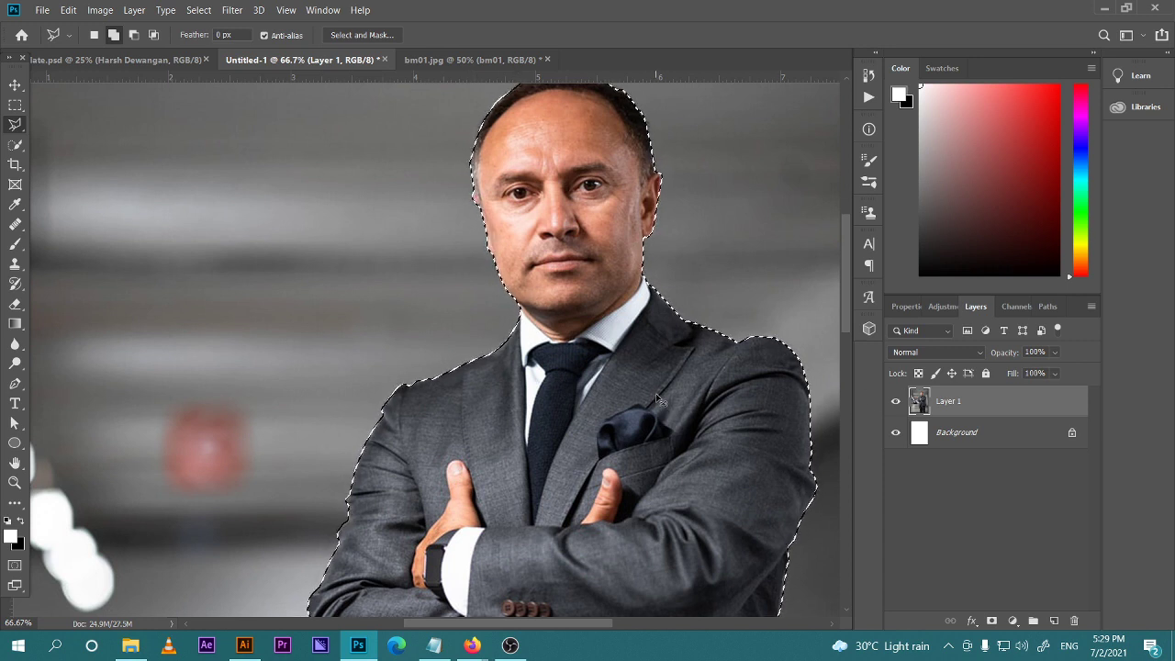
pyautogui.hotkey('ctrl', 'j')
pyautogui.click(895, 432)
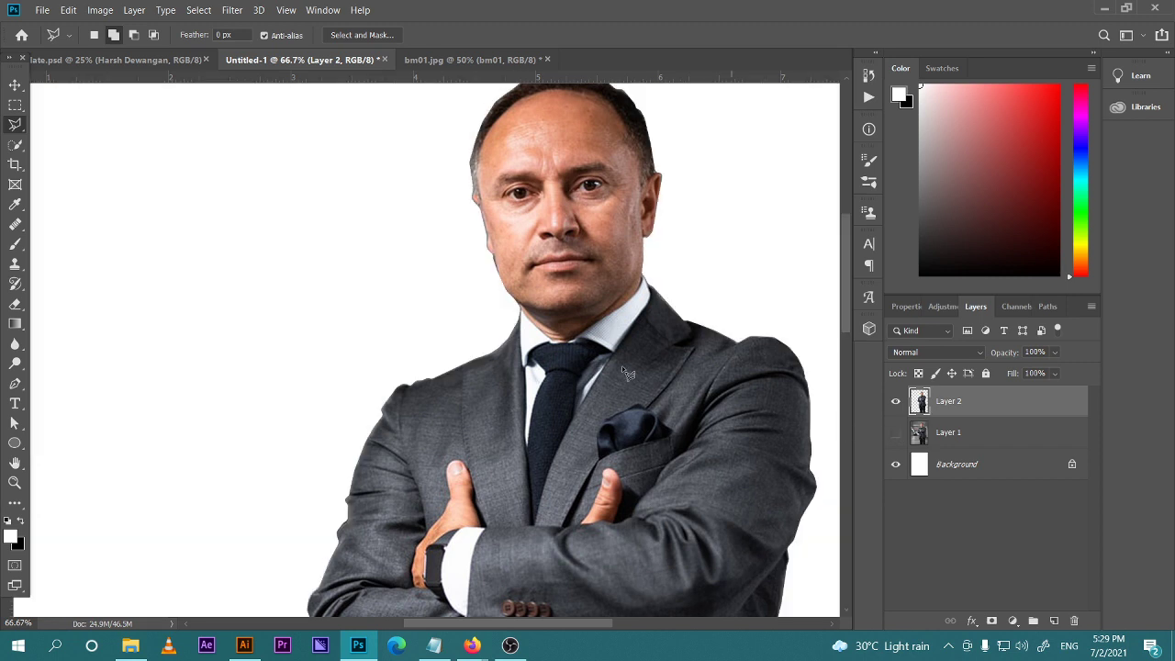
pyautogui.hotkey('ctrl', '-')
pyautogui.hotkey('ctrl', '-')
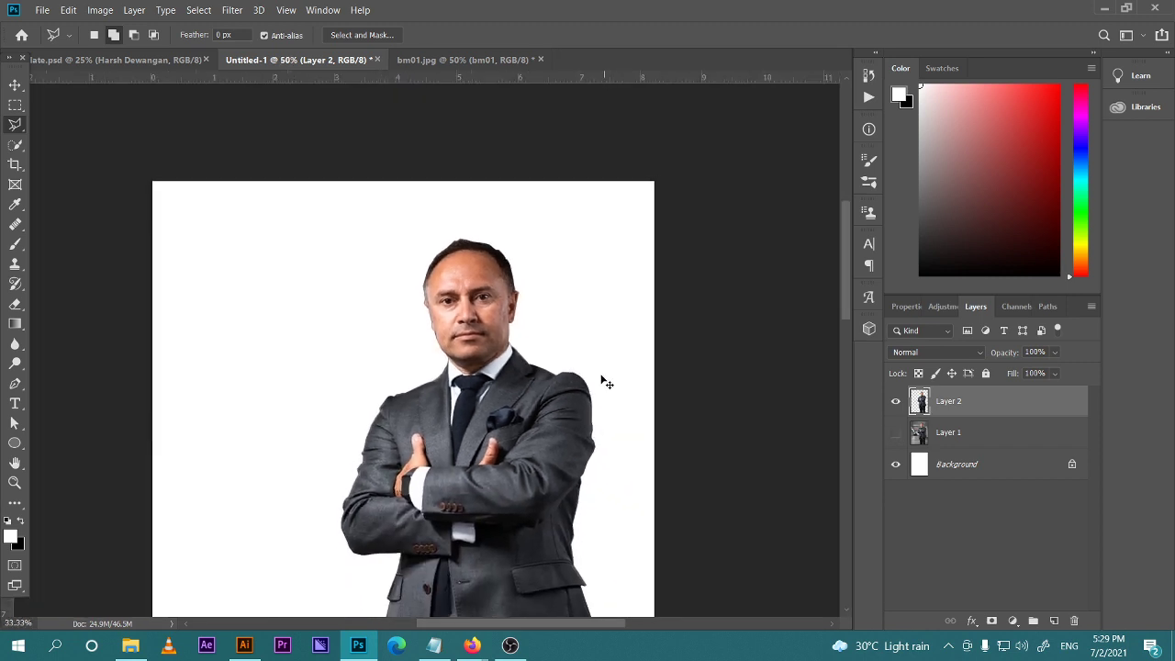
pyautogui.hotkey('ctrl', '-')
pyautogui.hotkey('ctrl', '-')
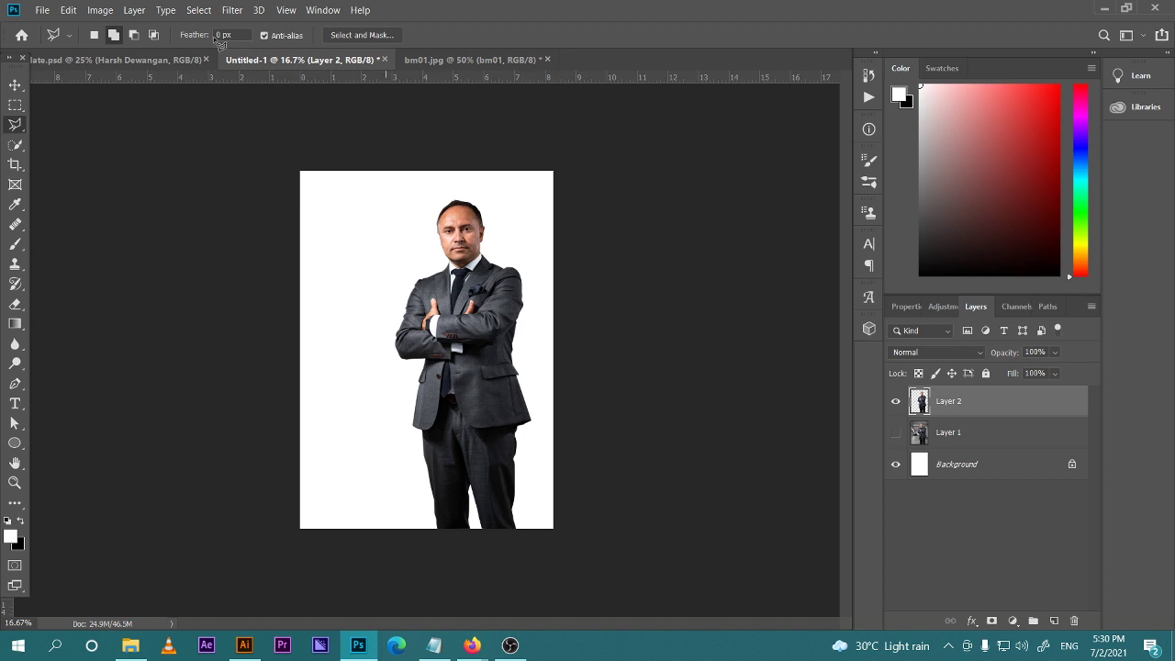
# Switch to Firefox and search Google Images for "car background"
pyautogui.moveTo(459, 648)
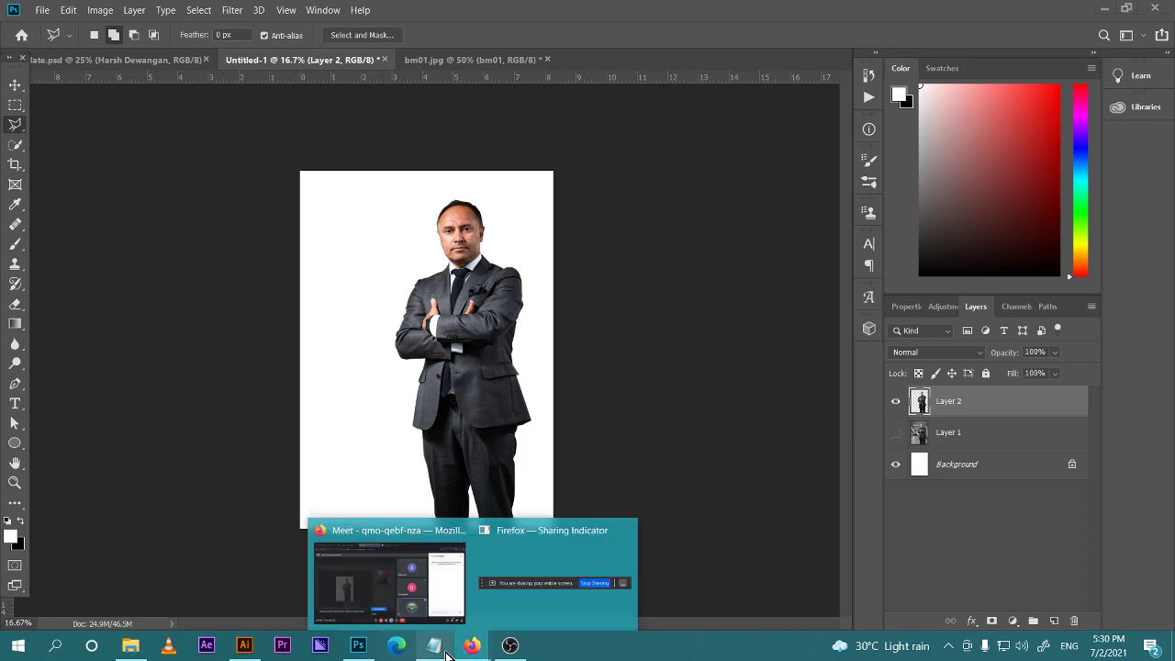
pyautogui.click(424, 585)
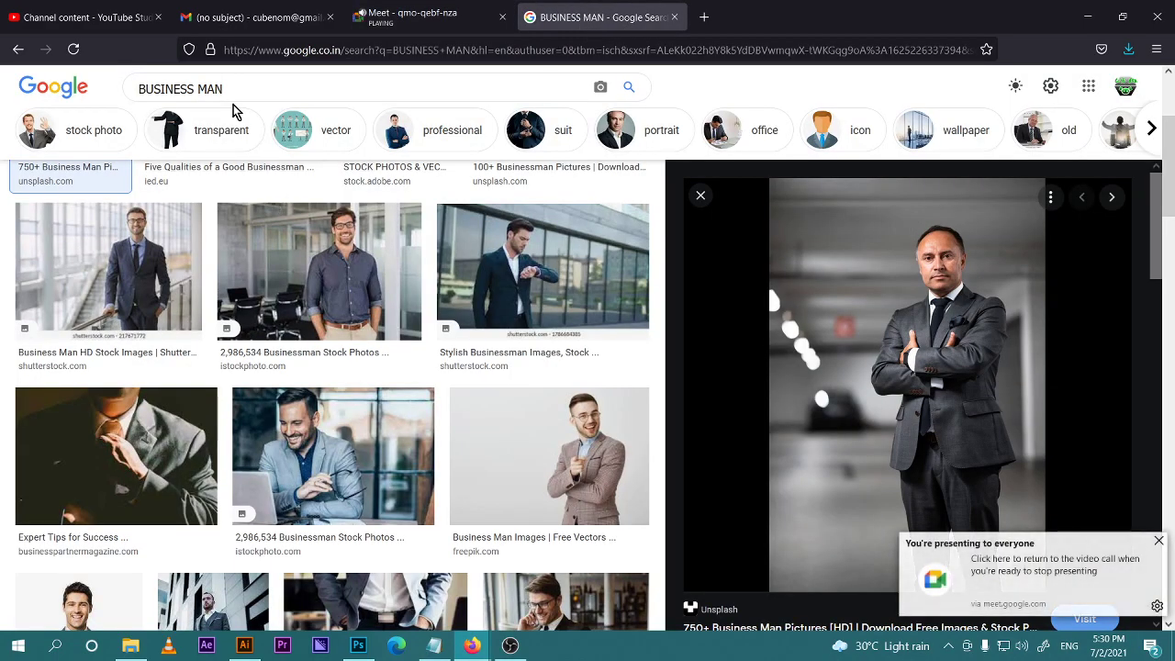
pyautogui.moveTo(228, 89); pyautogui.dragTo(133, 89)
pyautogui.write('car')
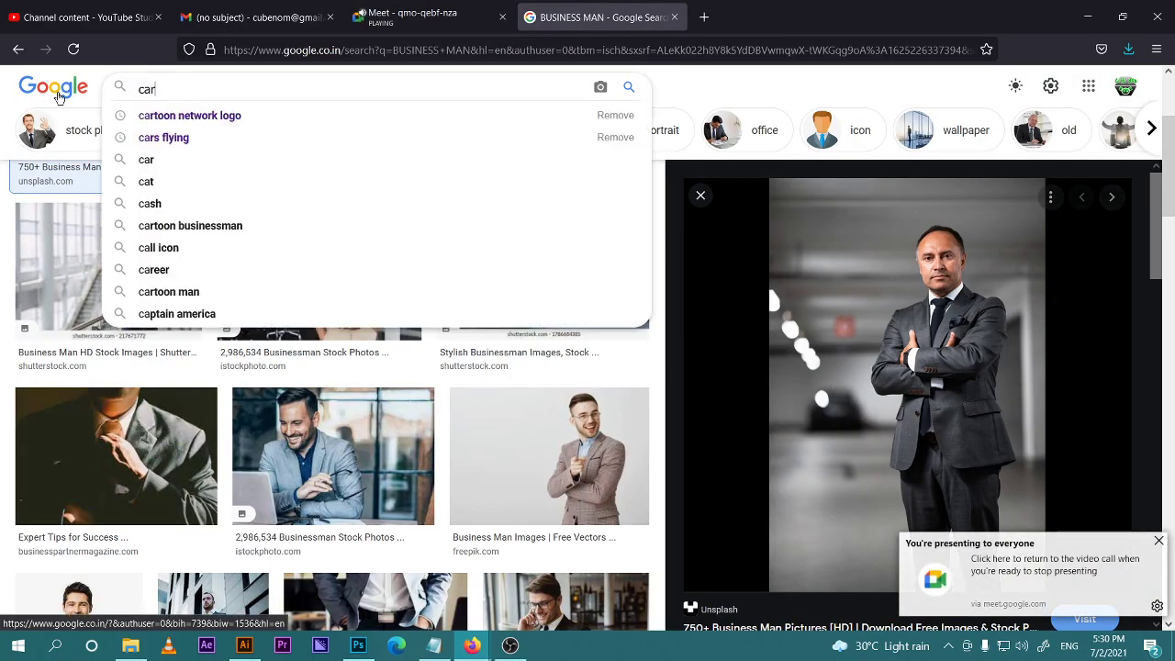
pyautogui.write(' background')
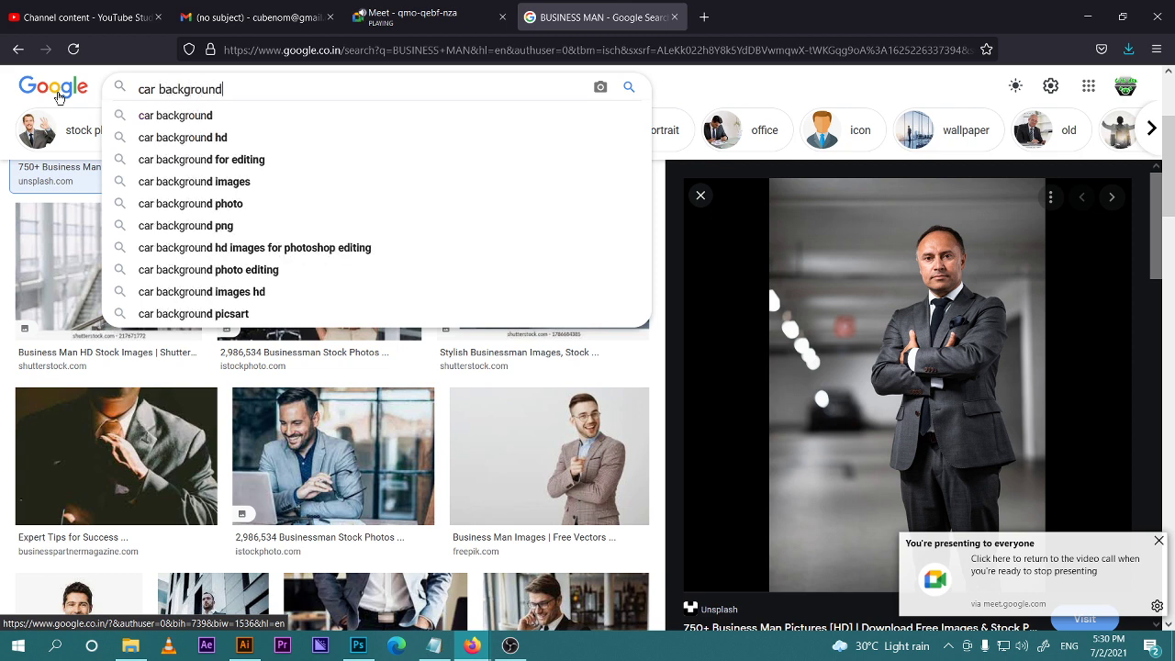
pyautogui.press('Return')
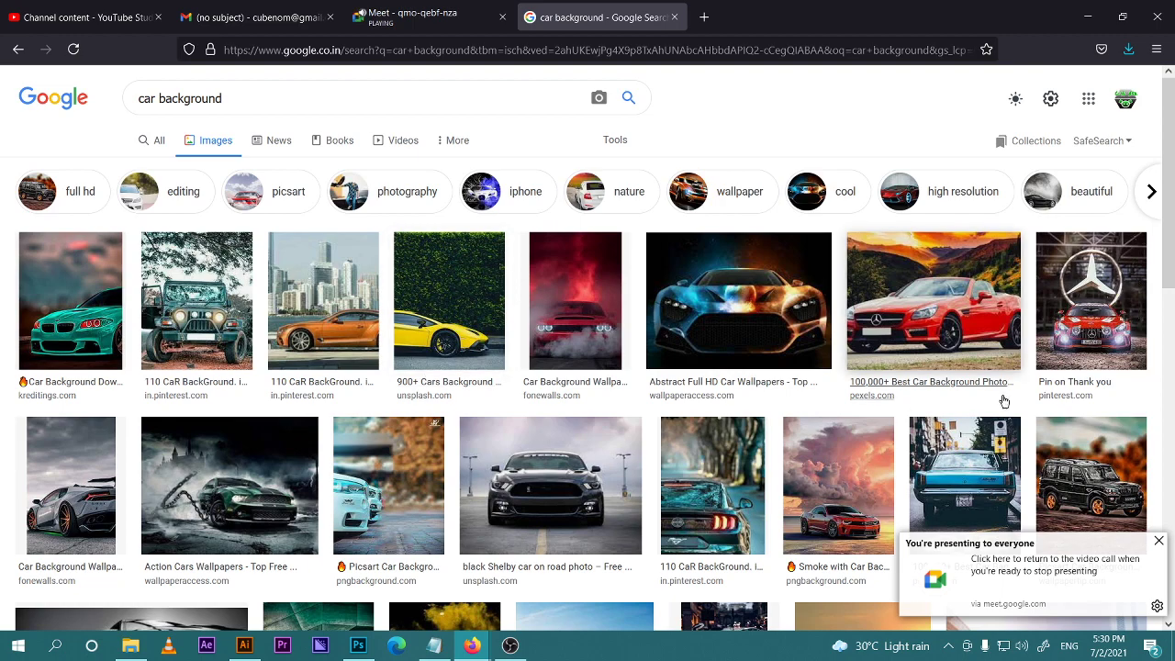
# Browse the car background image results for a suitable picture
pyautogui.scroll(-4, 854, 518)
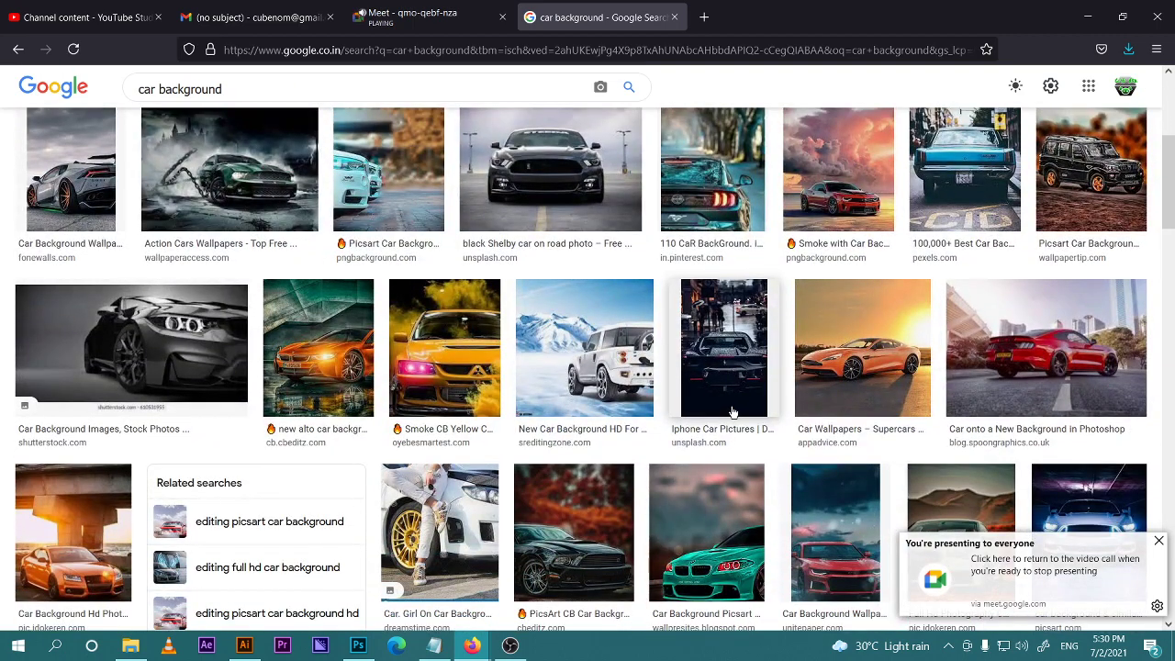
pyautogui.scroll(-5, 733, 411)
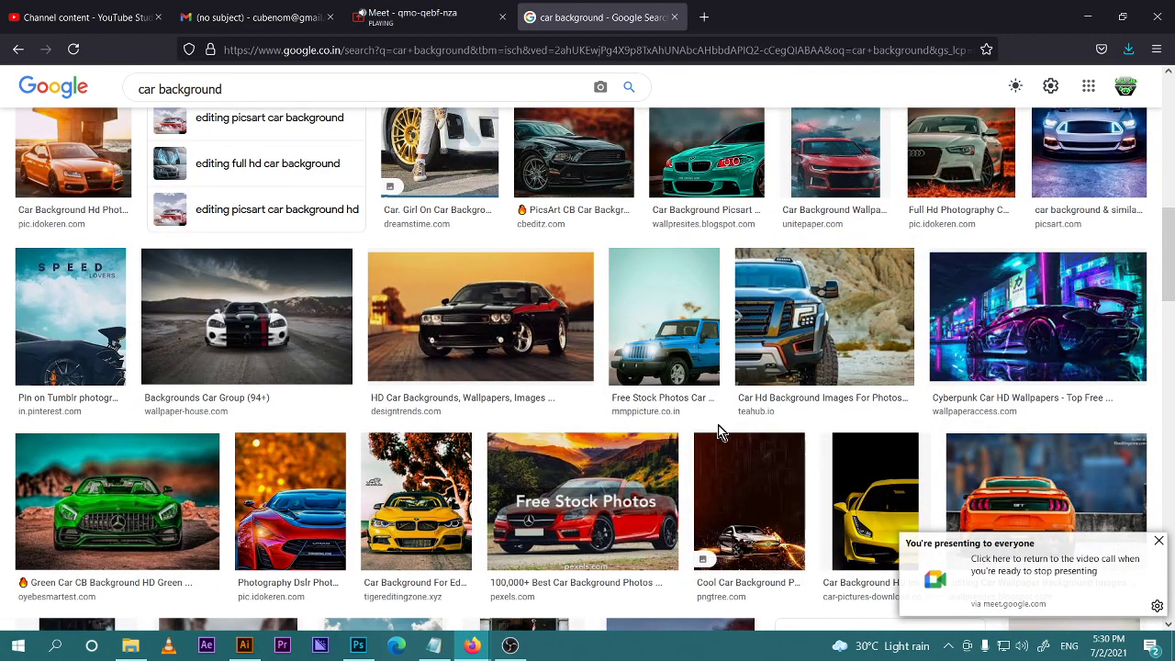
pyautogui.scroll(-3, 724, 441)
pyautogui.scroll(-5, 721, 427)
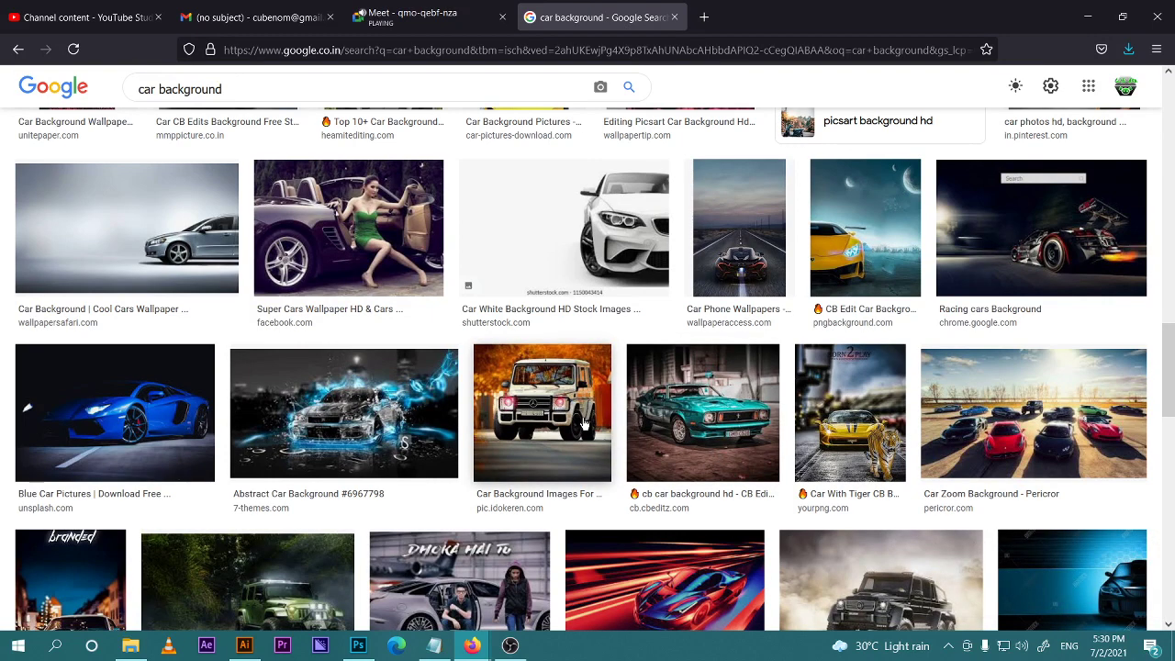
pyautogui.scroll(-2, 575, 416)
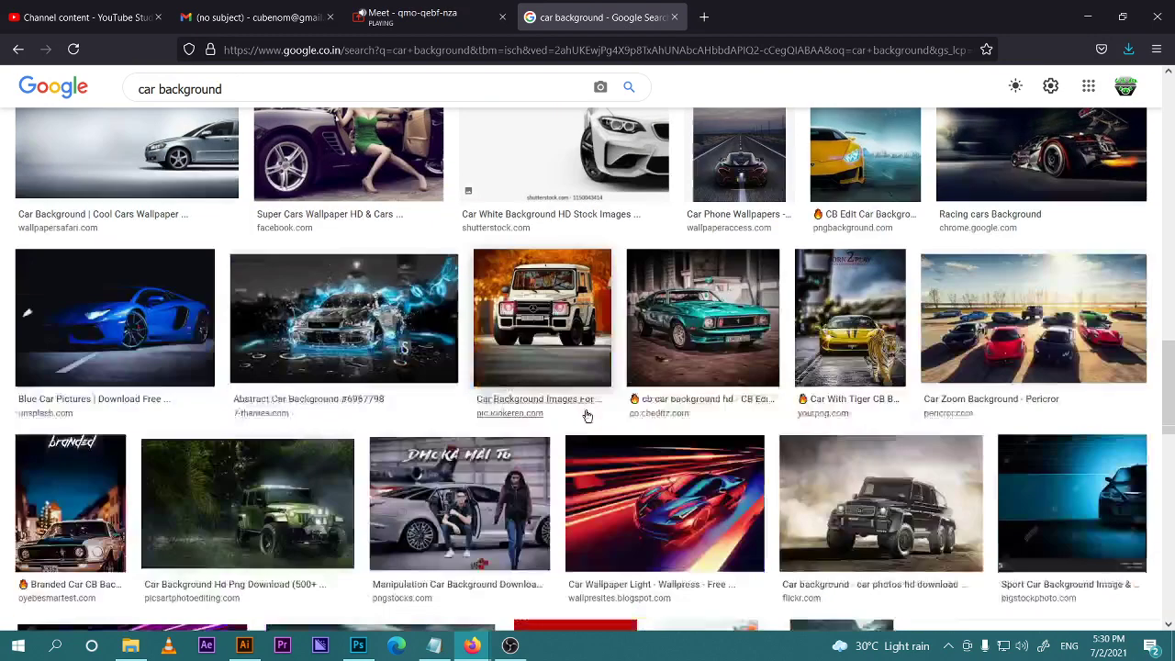
pyautogui.scroll(-2, 530, 395)
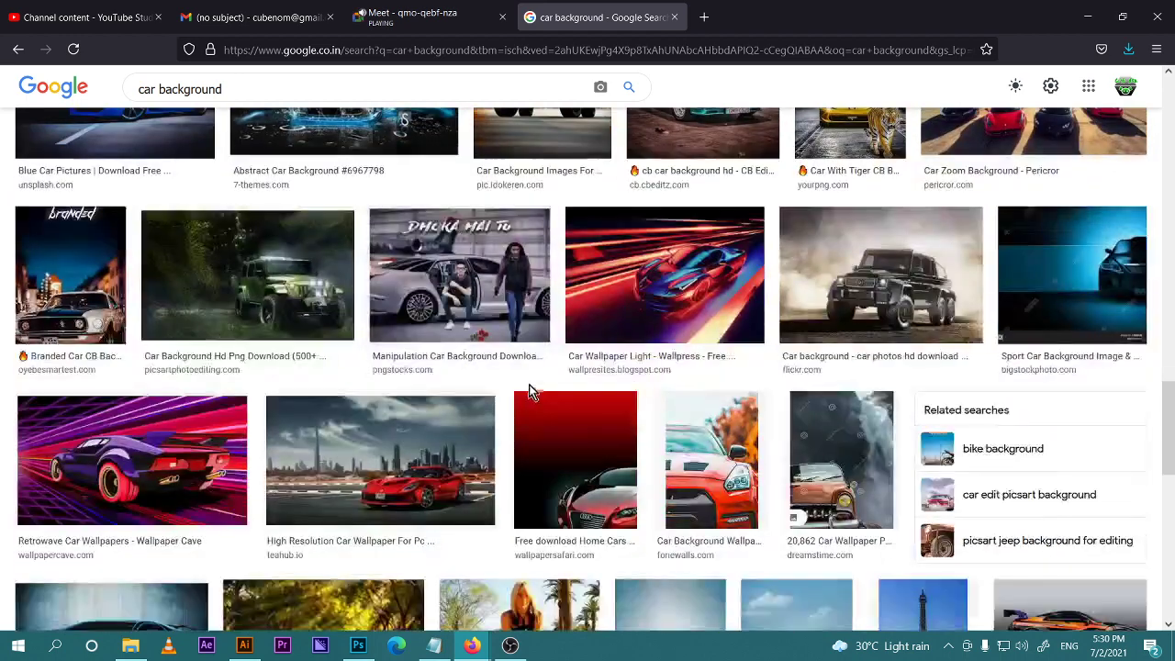
pyautogui.scroll(-3, 530, 390)
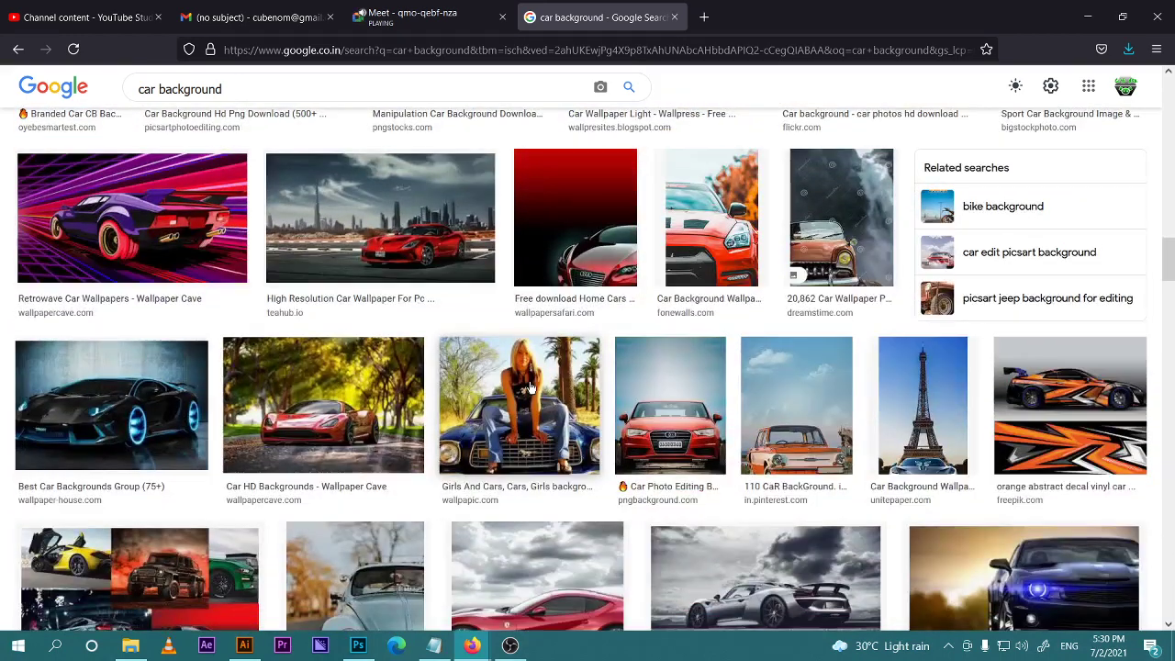
pyautogui.scroll(-3, 529, 387)
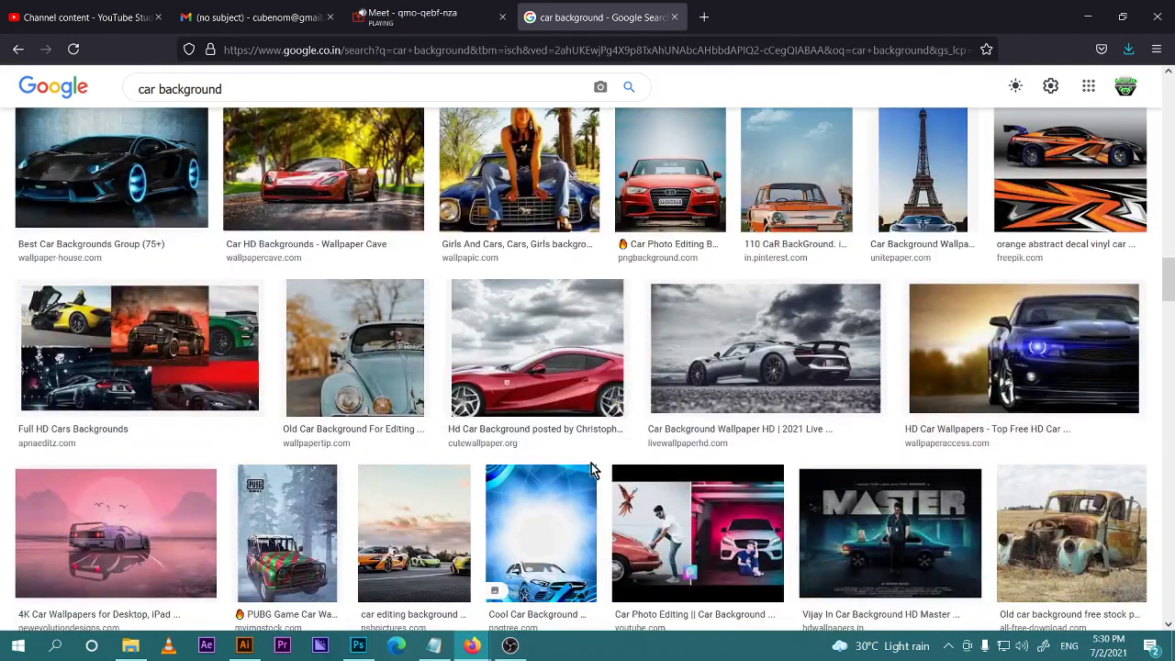
pyautogui.scroll(-2, 619, 439)
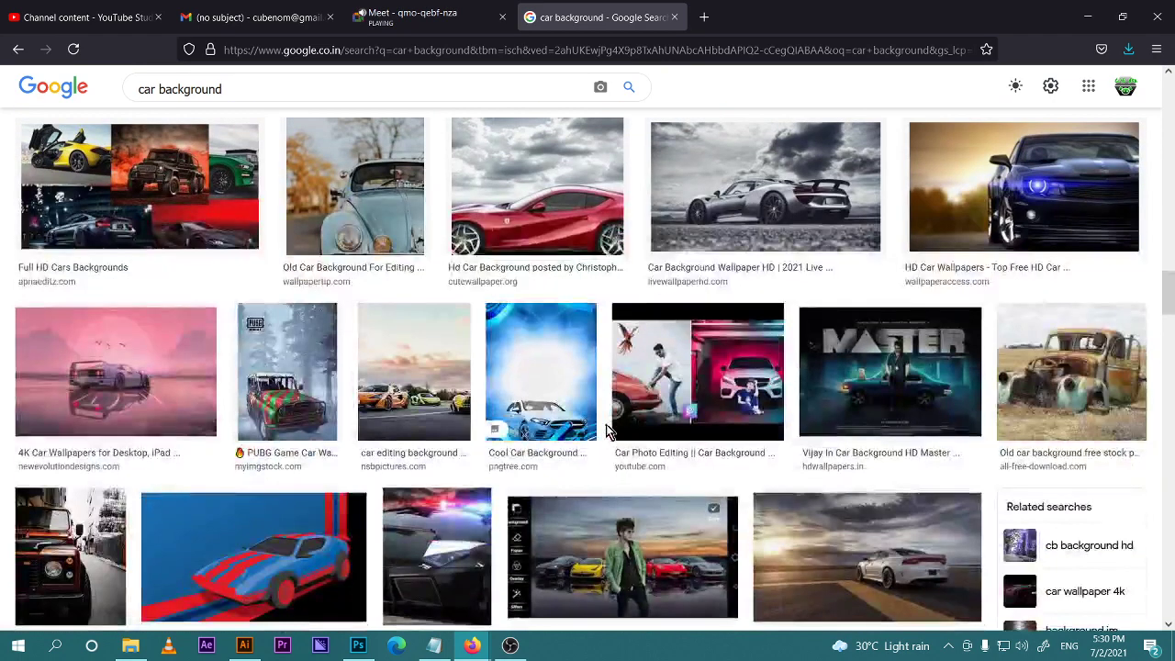
pyautogui.scroll(-3, 566, 422)
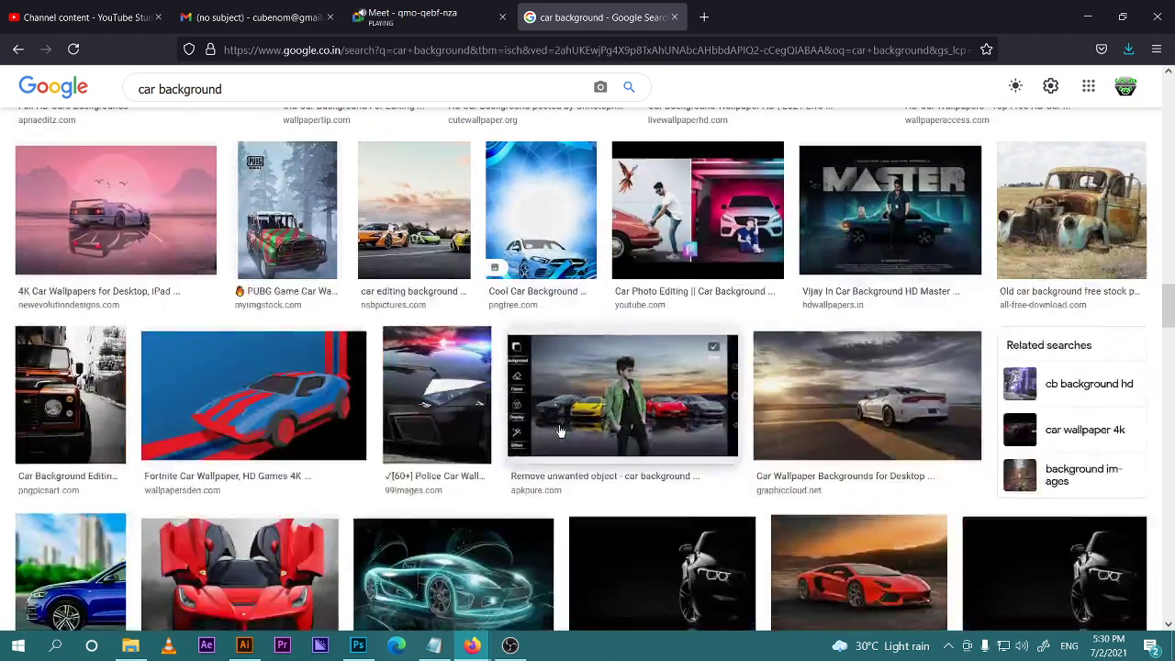
pyautogui.scroll(-3, 566, 427)
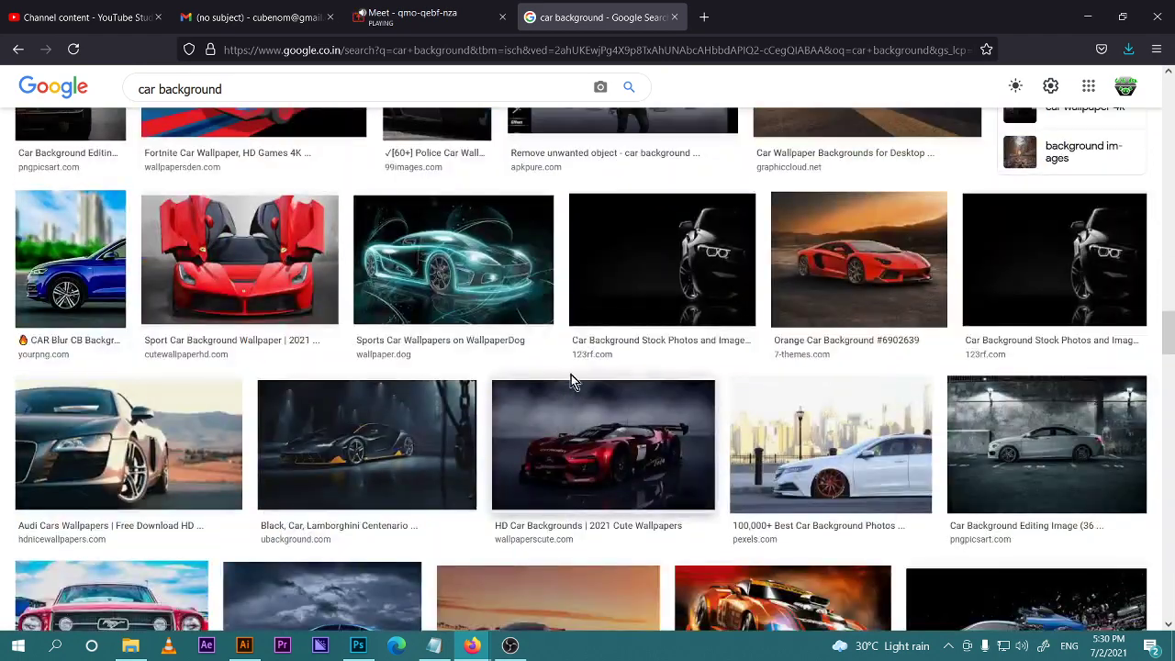
pyautogui.scroll(-3, 556, 376)
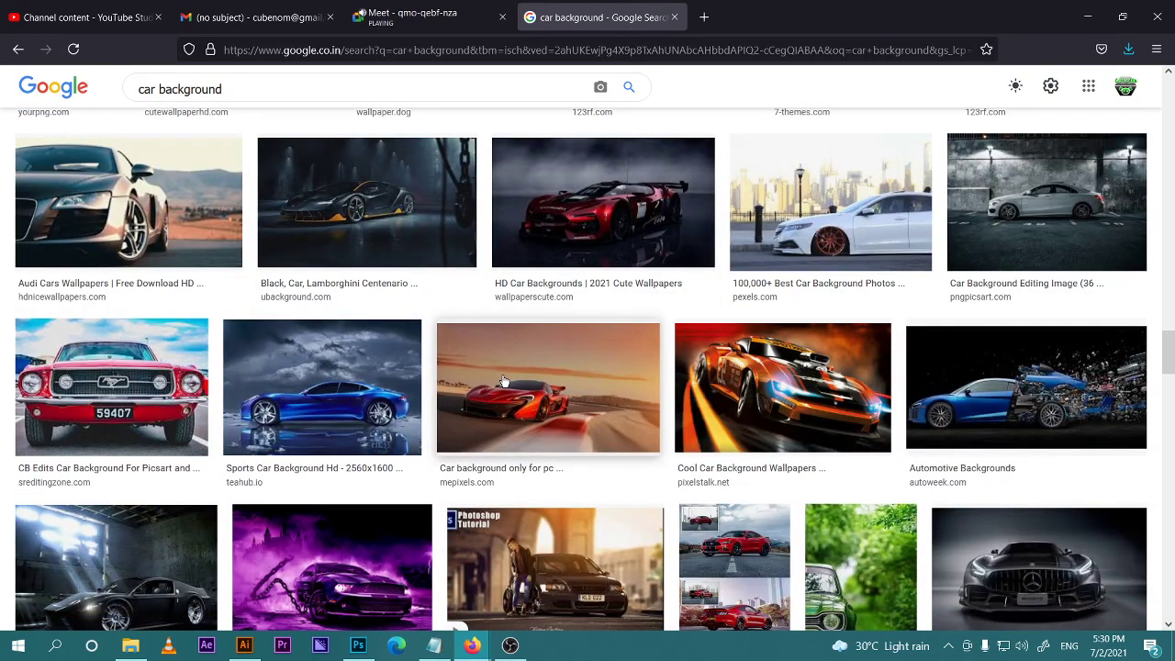
pyautogui.scroll(-5, 503, 381)
pyautogui.scroll(-5, 492, 378)
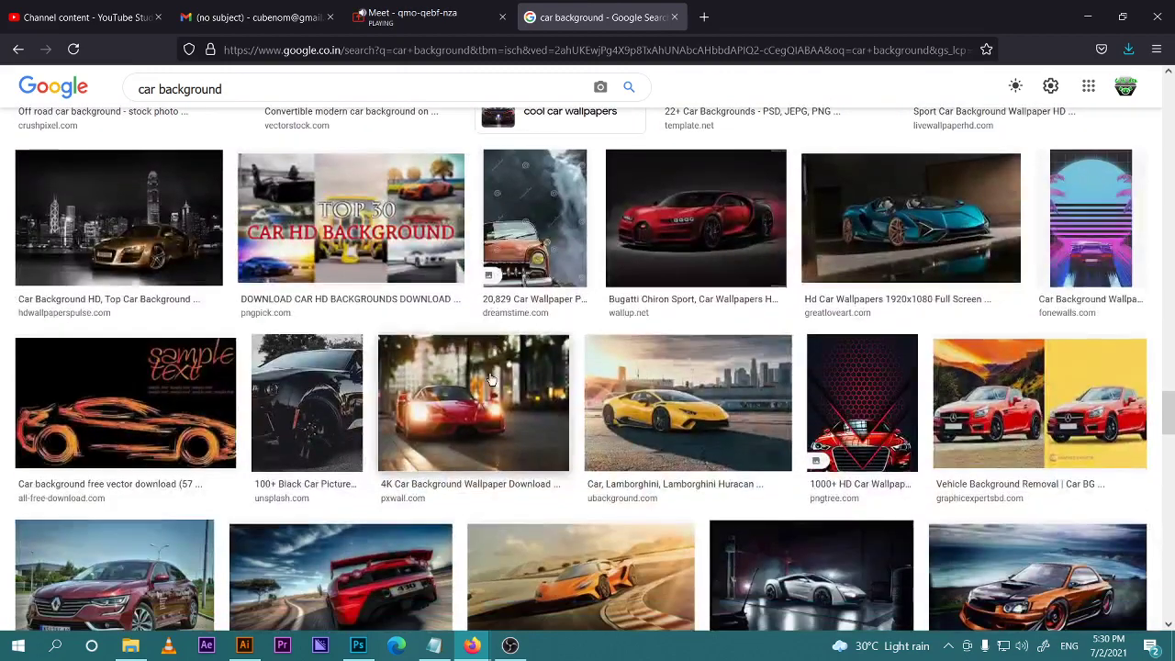
pyautogui.scroll(-3, 492, 379)
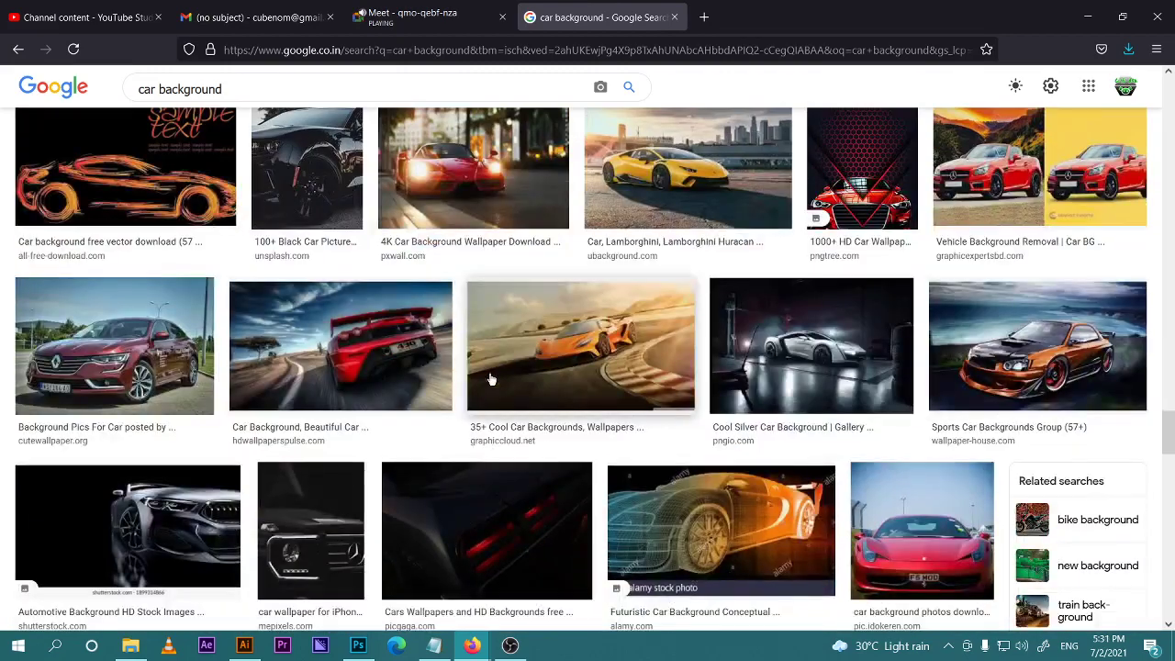
# Preview the "Cool Silver Car Background" image from pngio.com and start saving it as a file
pyautogui.click(801, 347)
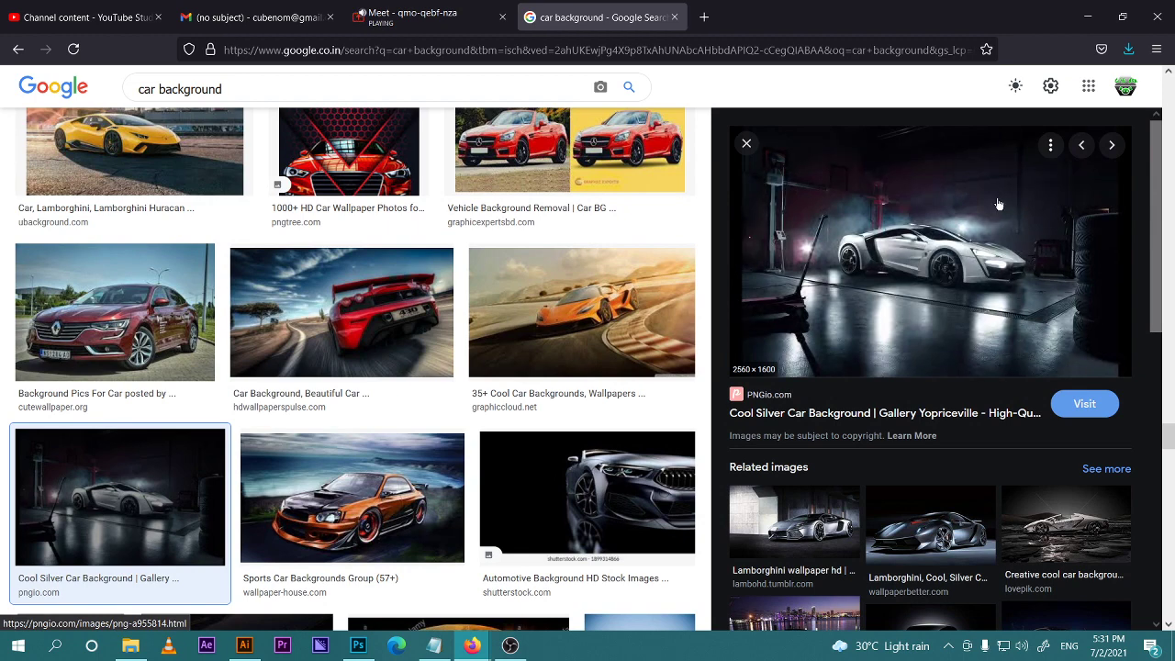
pyautogui.rightClick(983, 251)
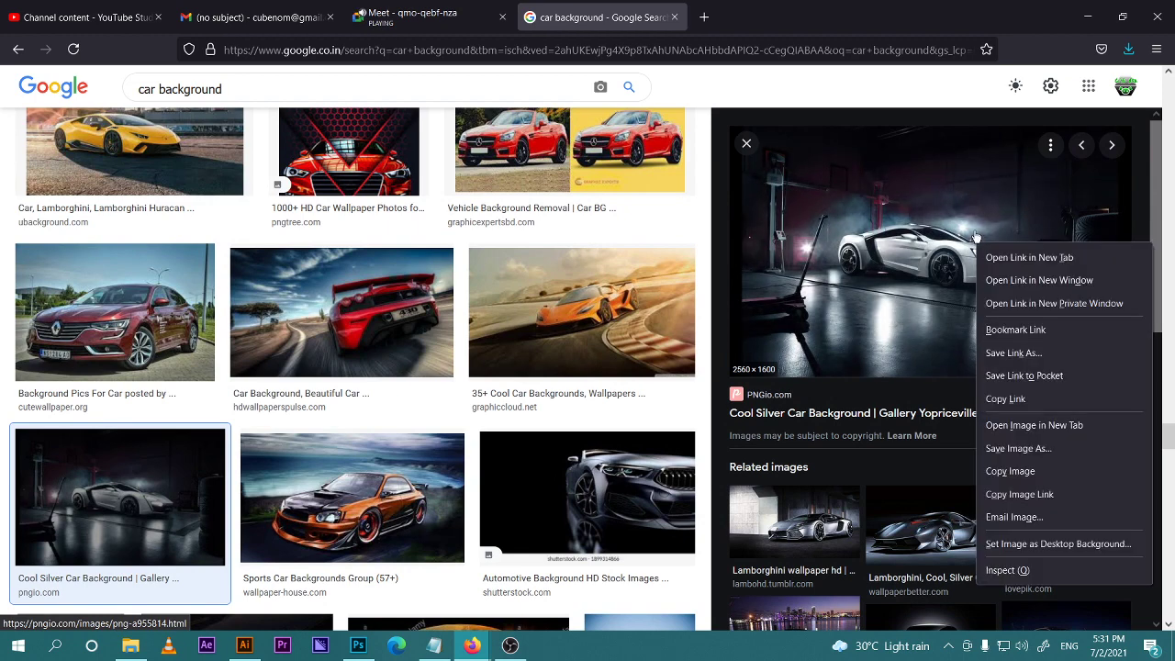
pyautogui.click(1017, 448)
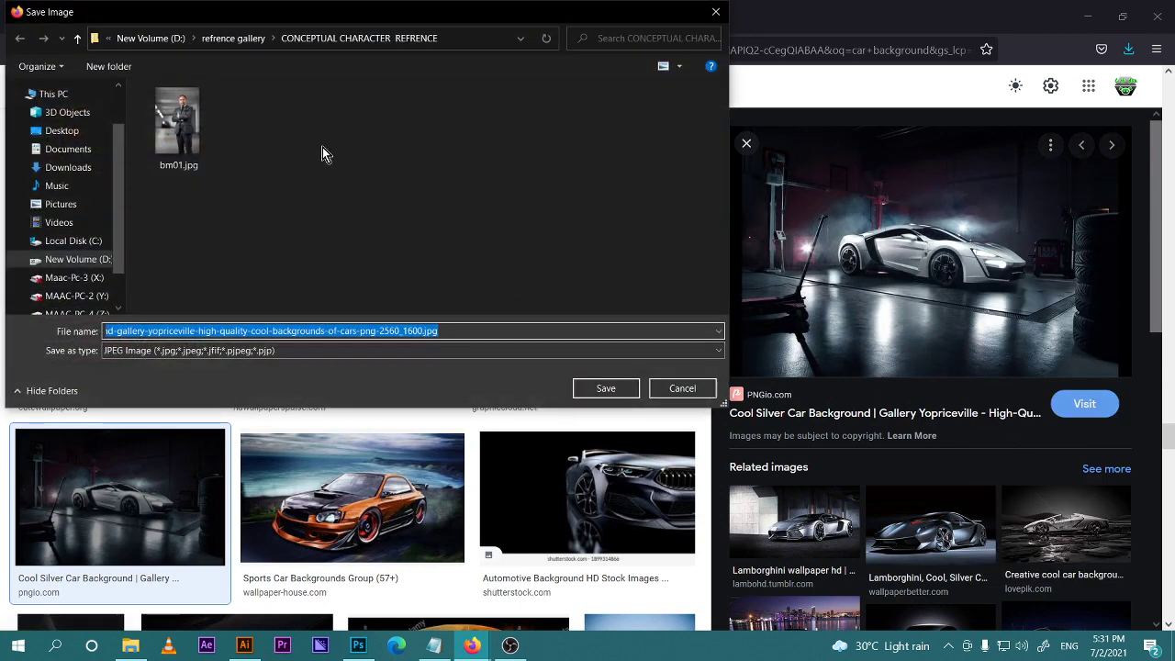
# Create a folder named "vehicle poster" in the refrence gallery folder and open it as the save location
pyautogui.click(77, 39)
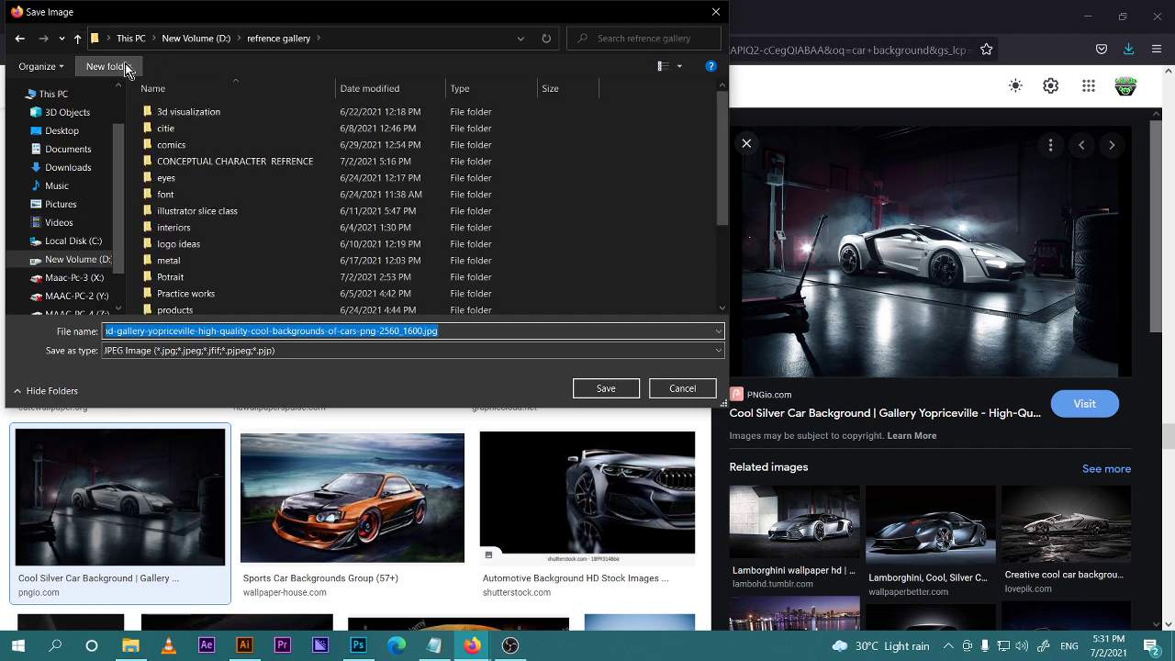
pyautogui.click(109, 66)
pyautogui.write('wor')
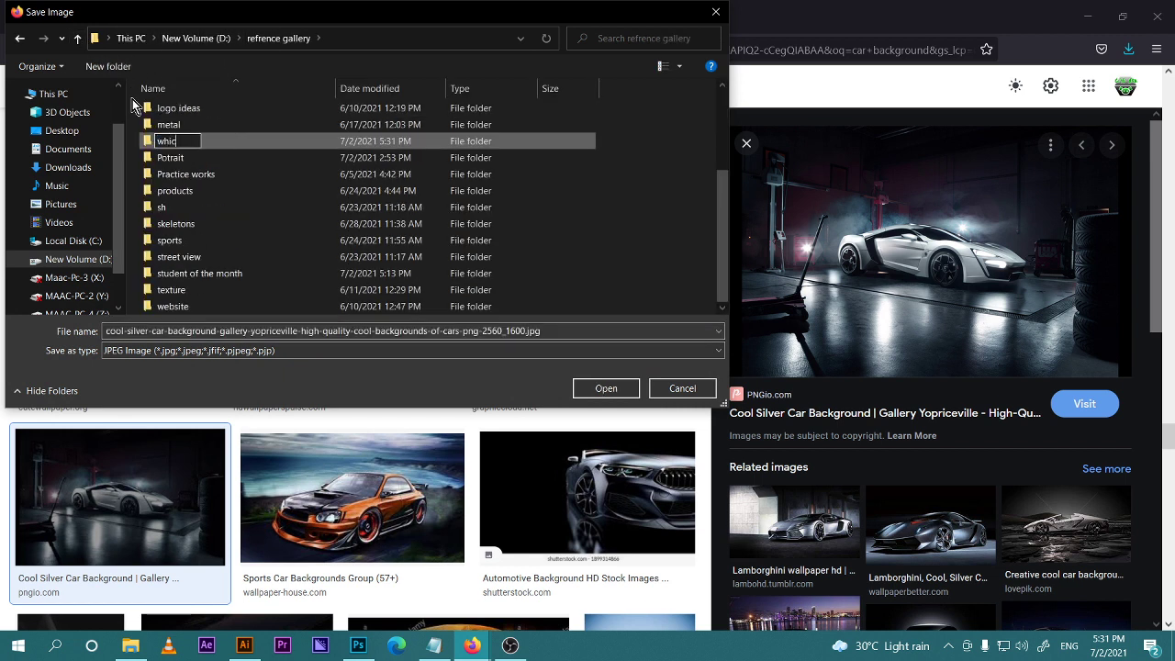
pyautogui.press('BackSpace')
pyautogui.press('BackSpace')
pyautogui.press('BackSpace')
pyautogui.write('vehicle poster')
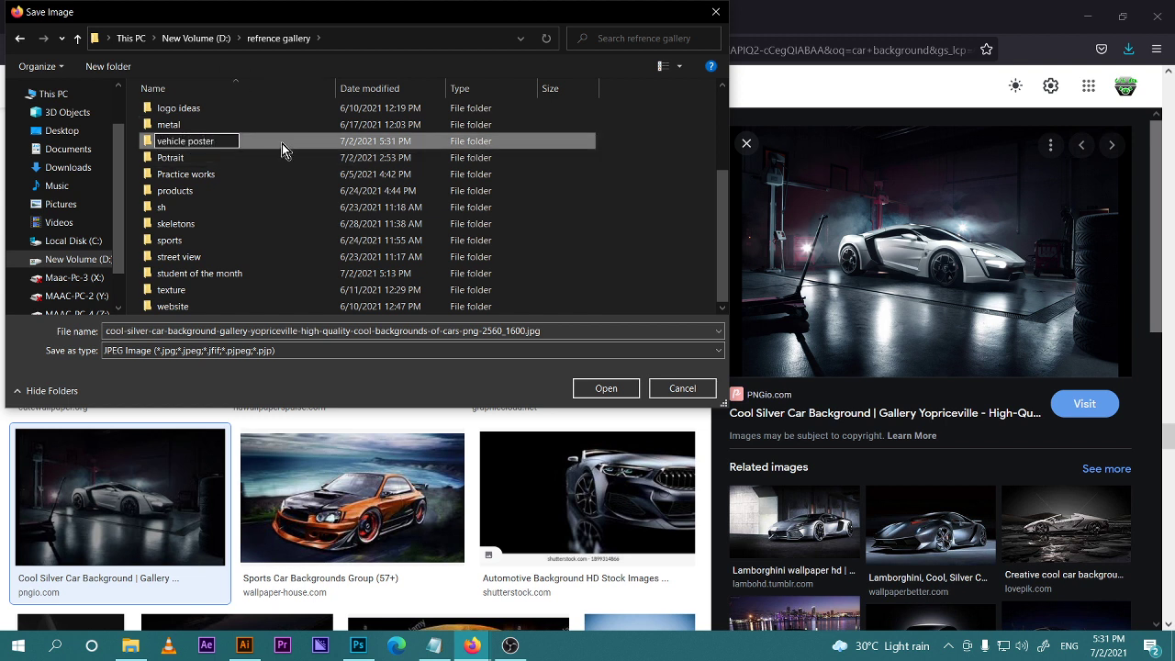
pyautogui.press('Return')
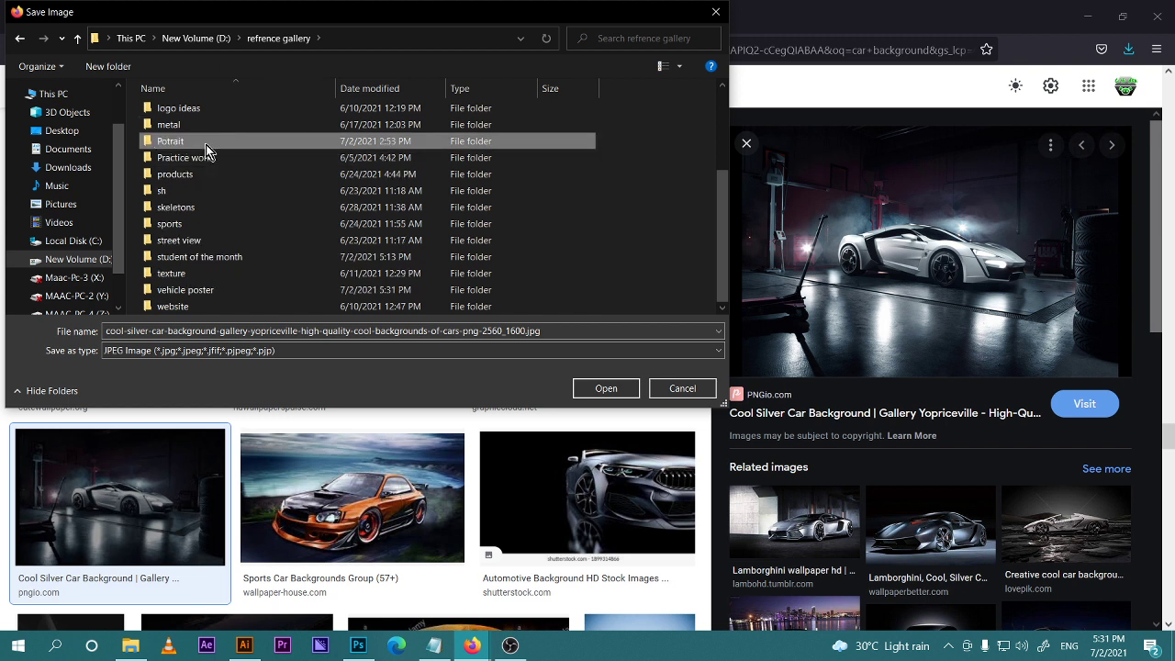
pyautogui.click(221, 224)
pyautogui.doubleClick(227, 289)
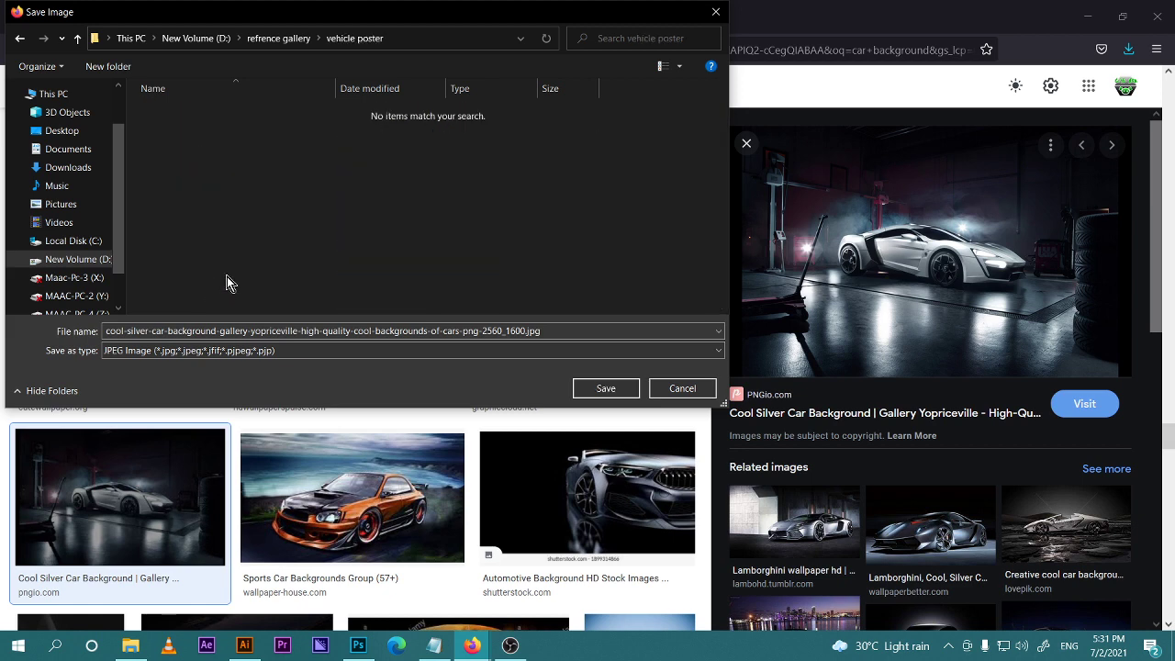
# Save the silver car background as a JPEG image in the vehicle poster folder
pyautogui.click(583, 388)
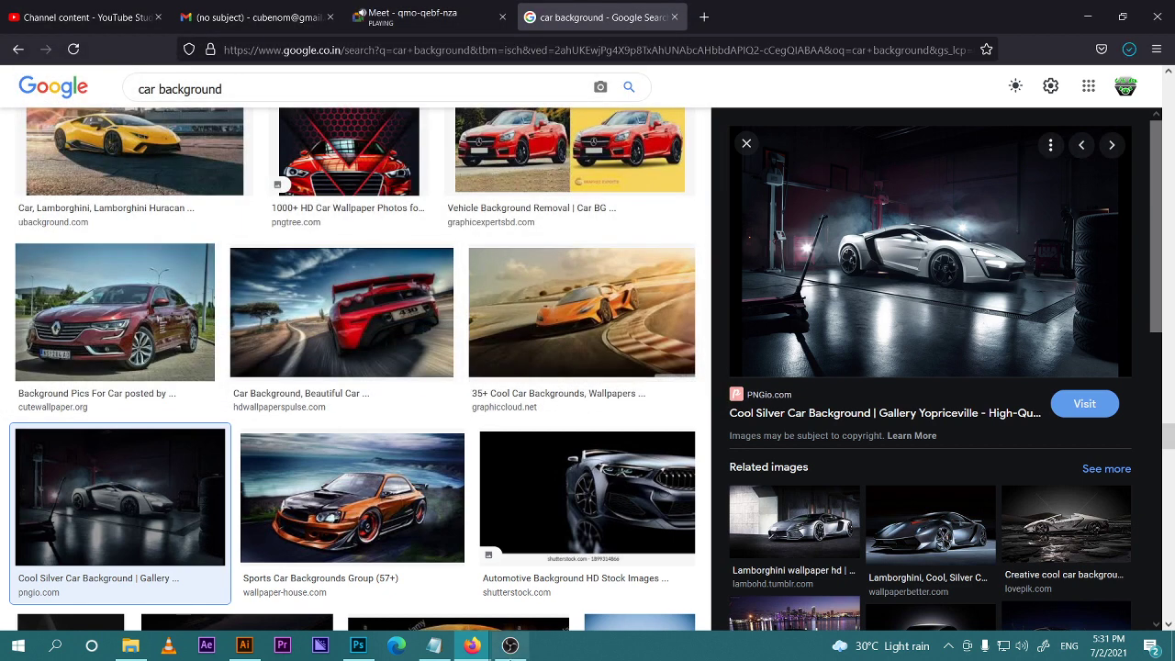
pyautogui.click(432, 601)
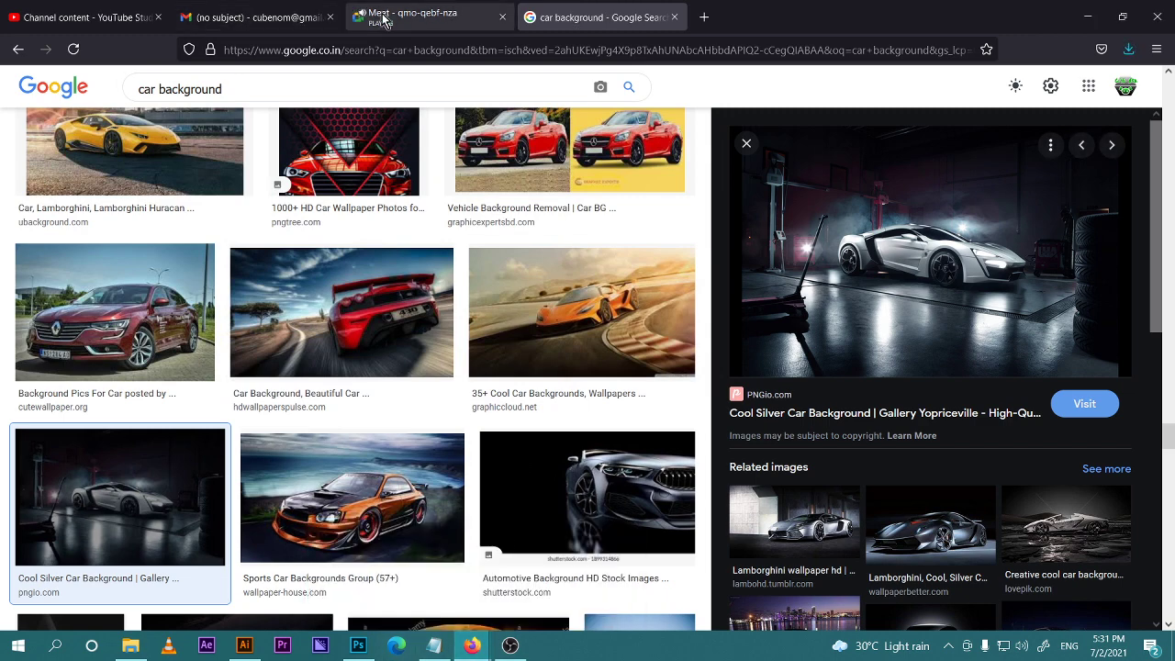
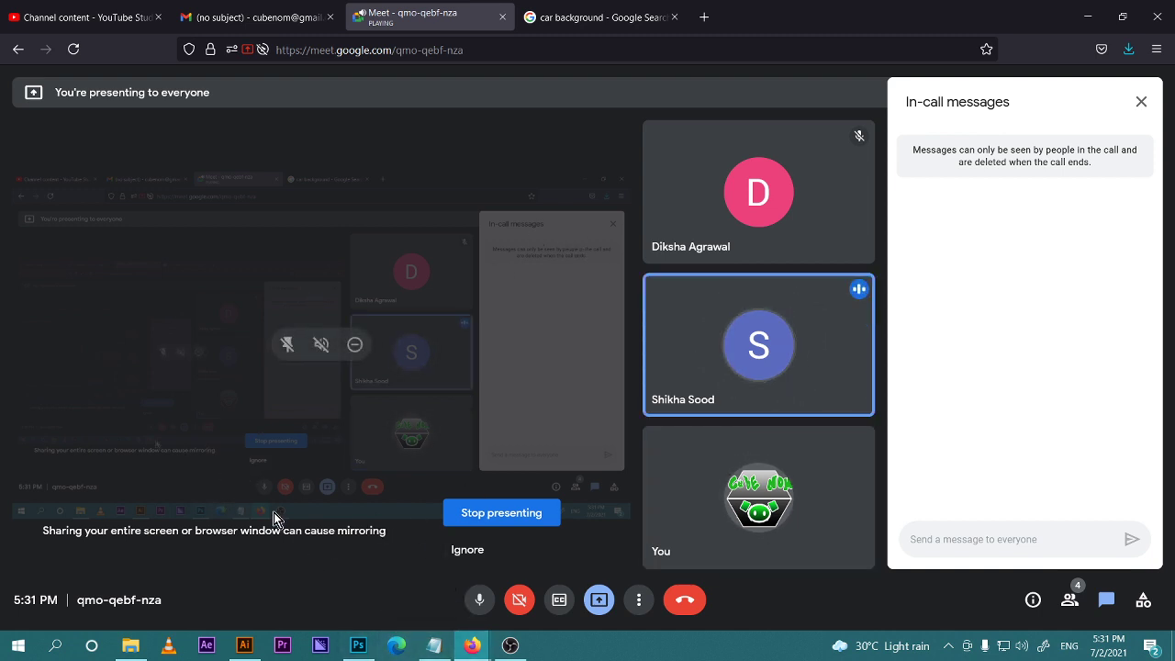
# Set the Windows display scaling for text and apps to 150% and close the settings
pyautogui.click(43, 648)
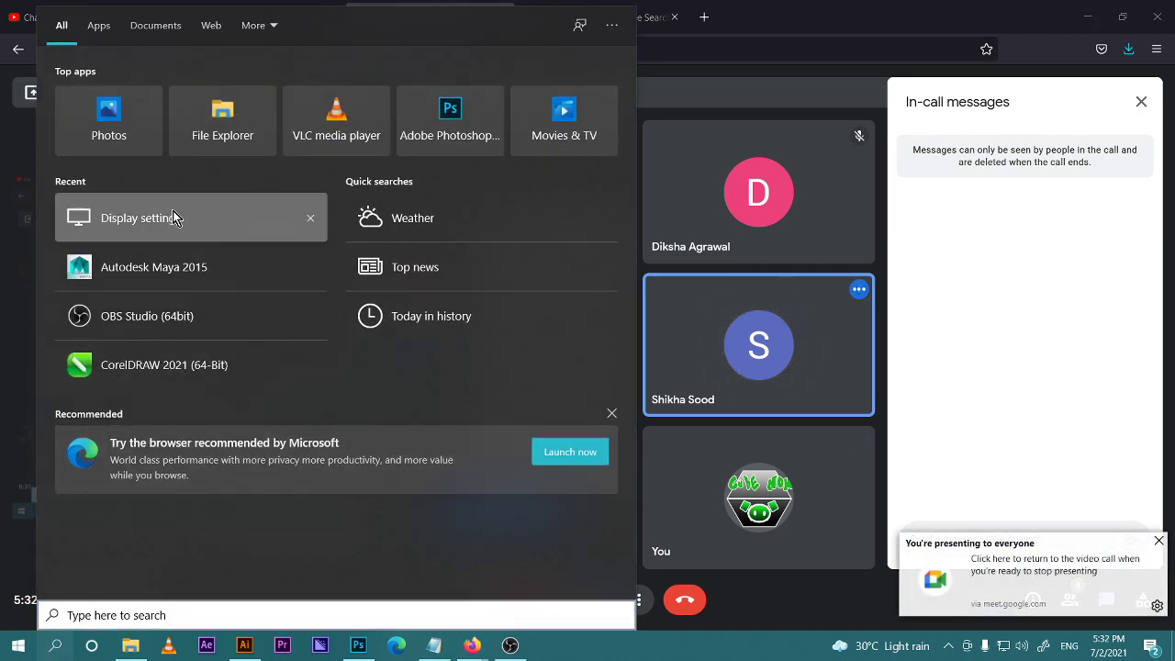
pyautogui.click(174, 220)
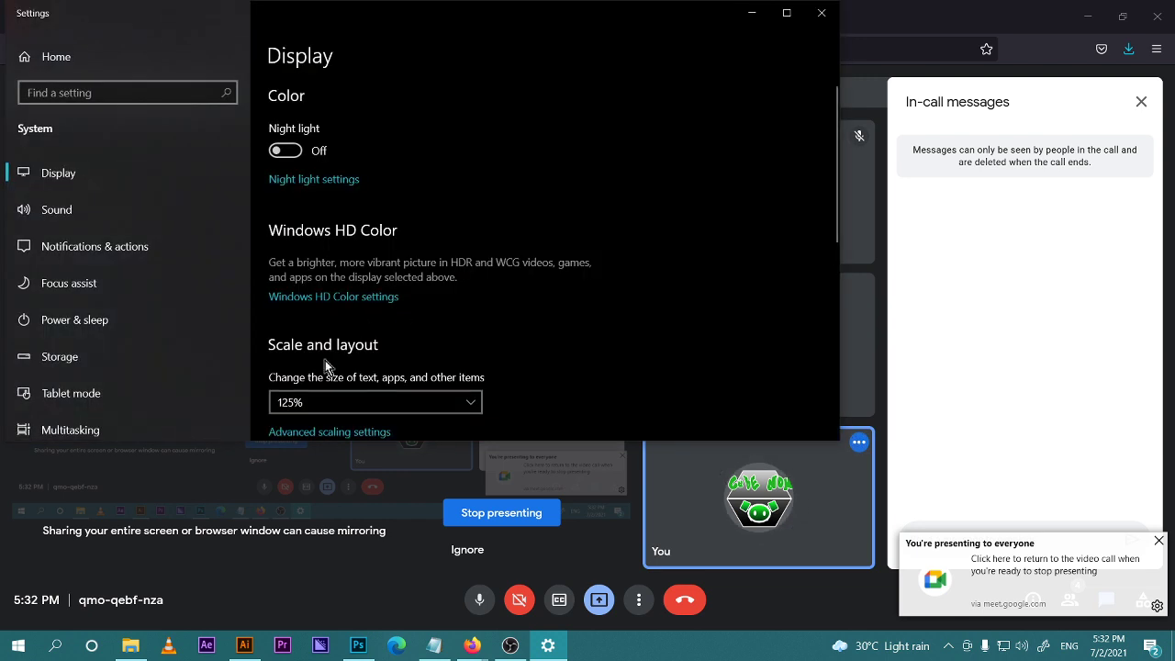
pyautogui.click(384, 404)
pyautogui.click(332, 426)
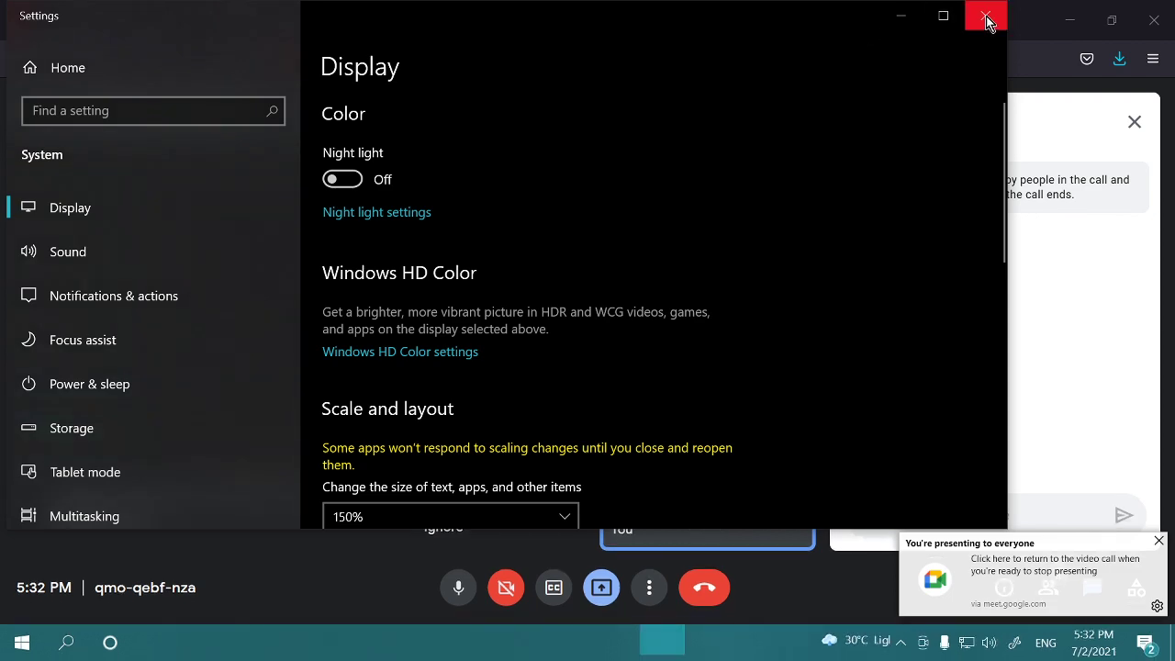
pyautogui.click(986, 19)
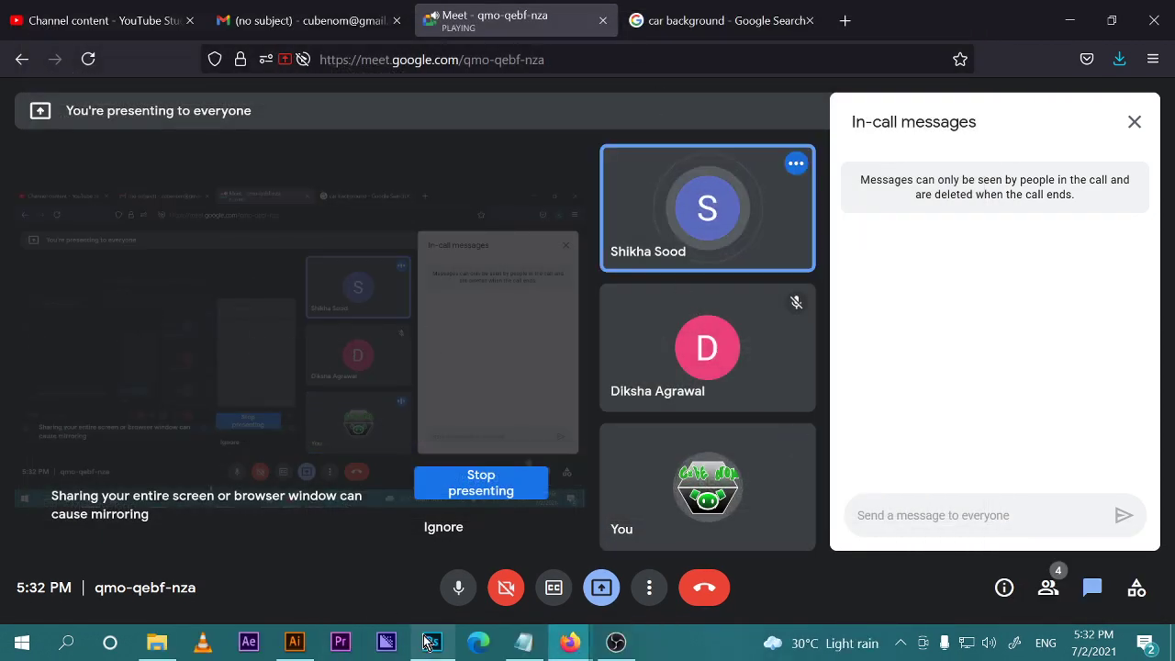
# Switch to Photoshop and open the saved silver car image from the vehicle poster folder
pyautogui.moveTo(431, 642)
pyautogui.click(424, 604)
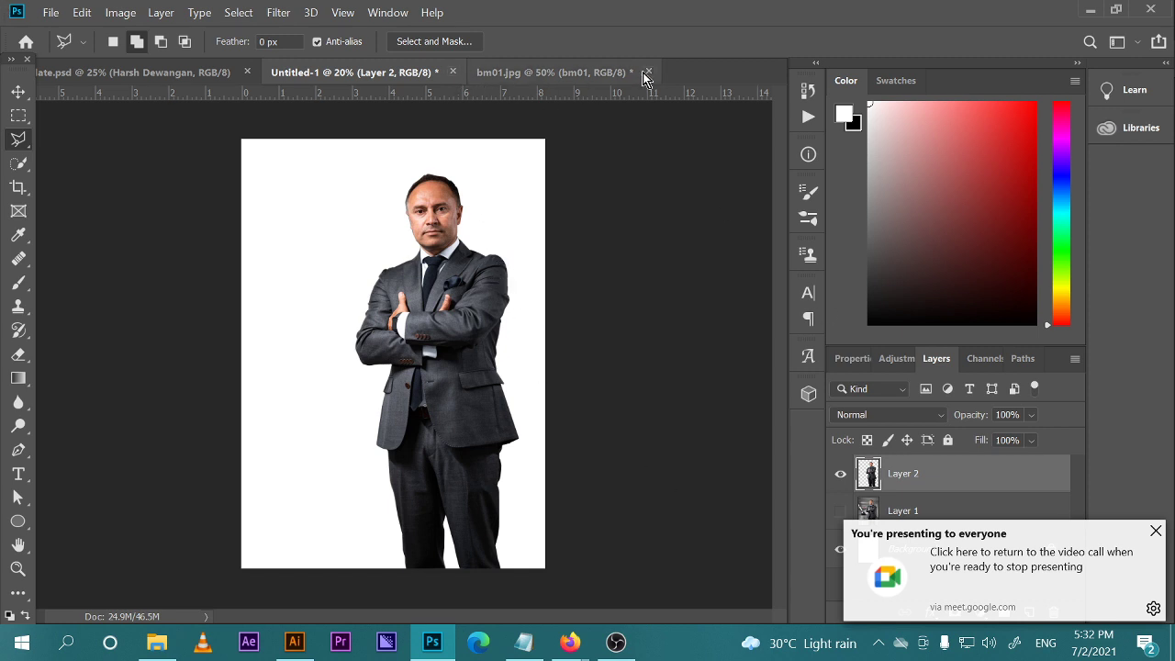
pyautogui.click(54, 12)
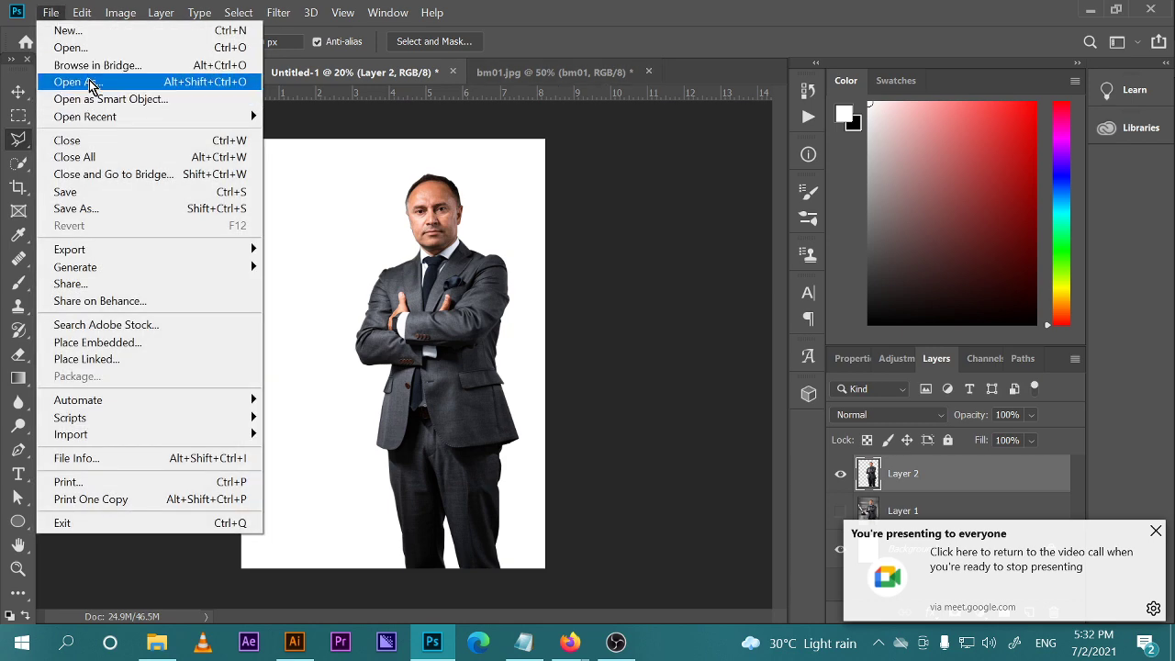
pyautogui.click(99, 47)
pyautogui.click(93, 44)
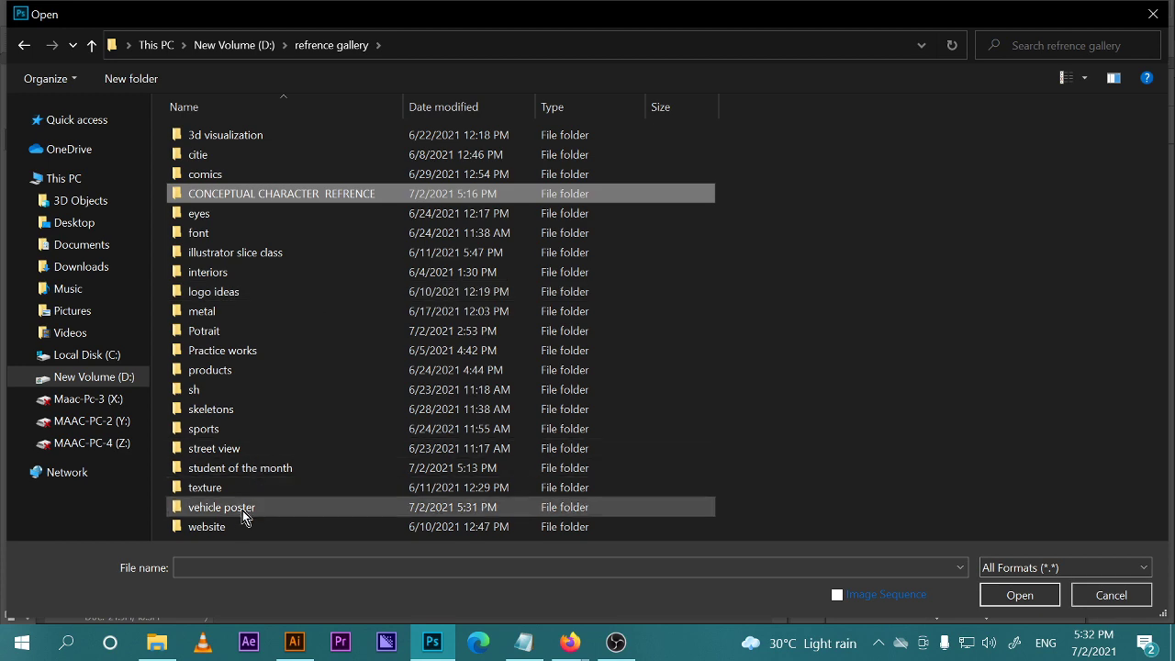
pyautogui.click(242, 510)
pyautogui.doubleClick(243, 511)
pyautogui.click(219, 159)
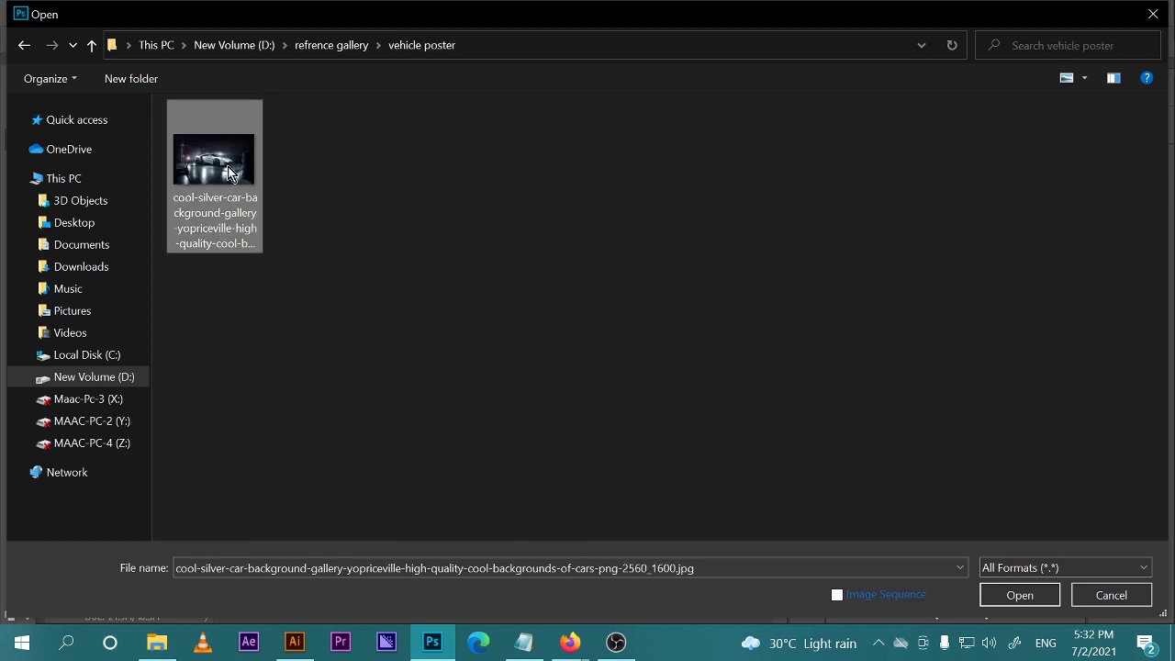
pyautogui.click(1020, 595)
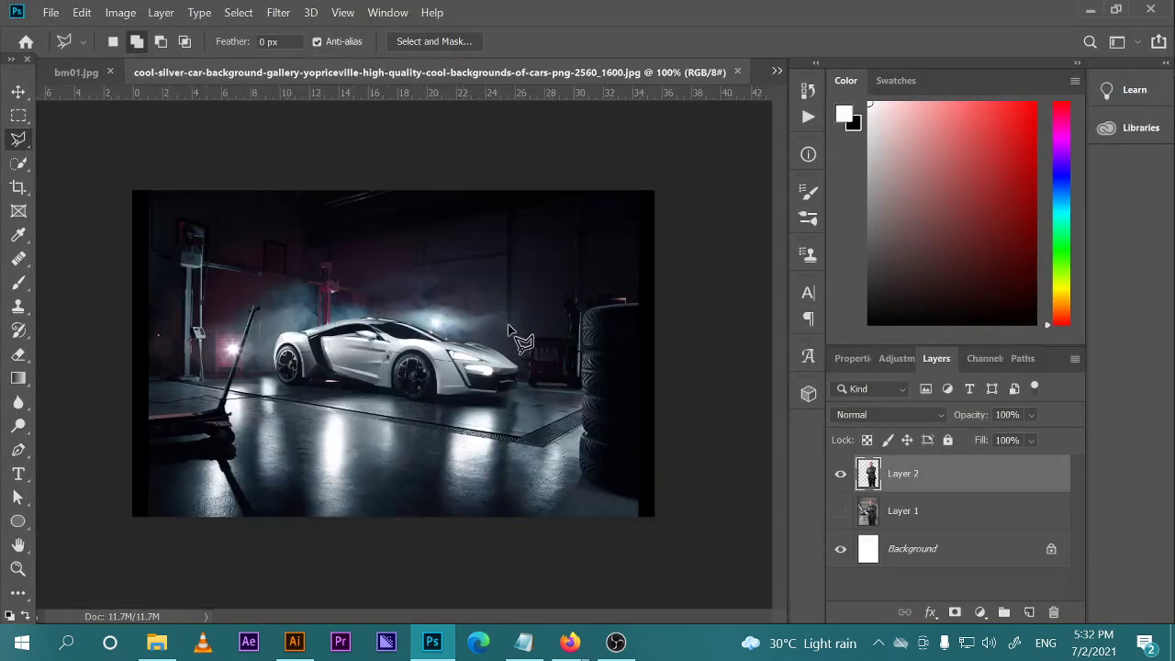
# Copy the entire car image into the Untitled-1 document and move it up to the canvas's top edge
pyautogui.hotkey('ctrl', 'a')
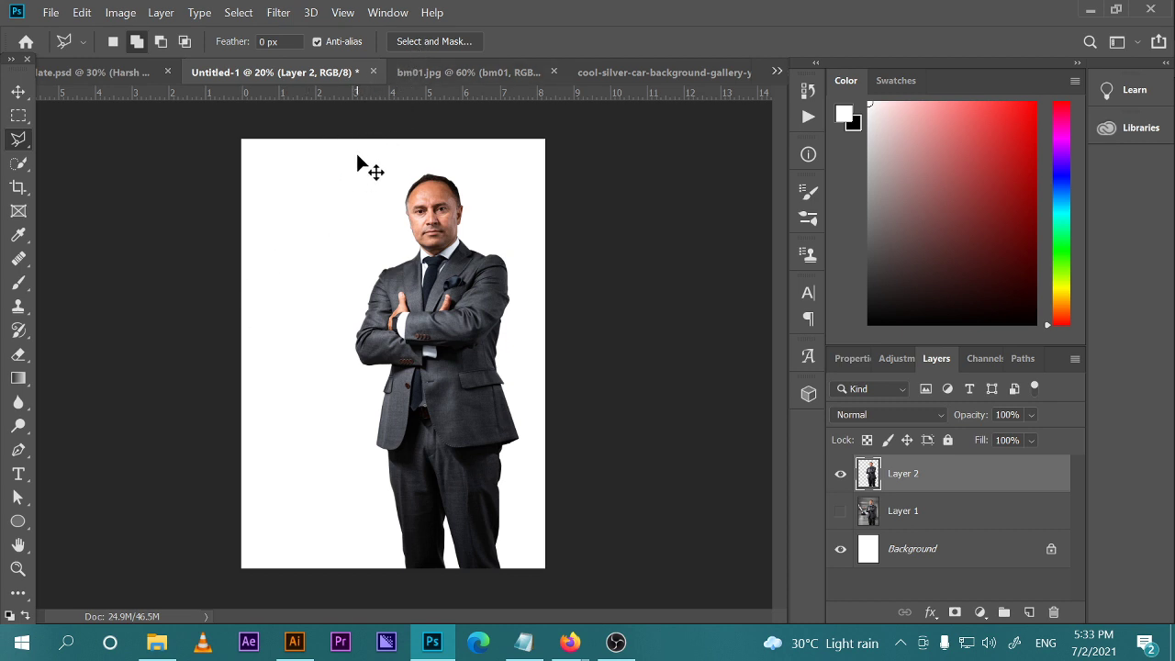
pyautogui.hotkey('ctrl', 'v')
pyautogui.press('v')
pyautogui.moveTo(417, 410); pyautogui.dragTo(377, 295)
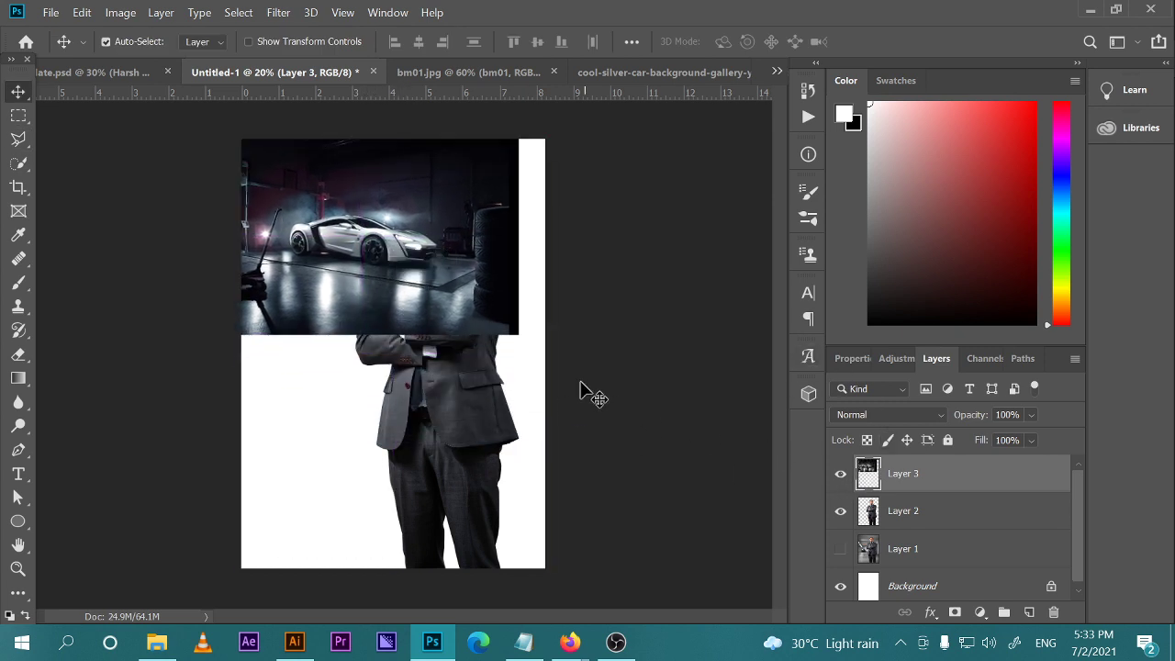
# Scale the pasted car image proportionally to about 225% and position it so it covers the whole canvas
pyautogui.hotkey('ctrl', 't')
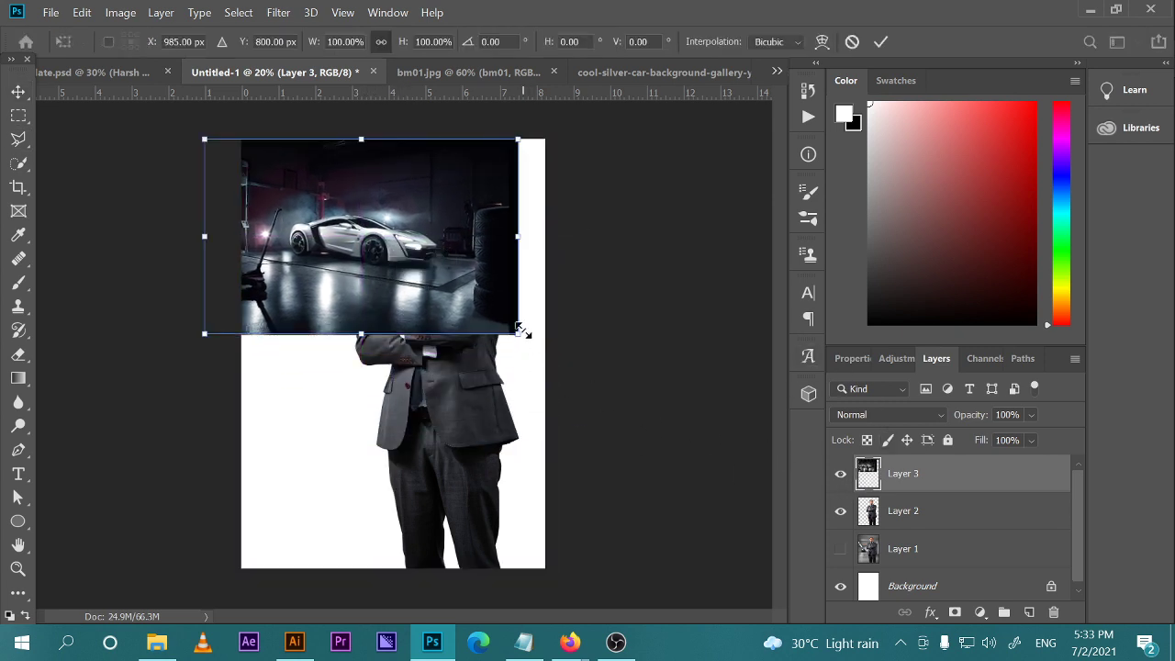
pyautogui.moveTo(521, 329); pyautogui.dragTo(799, 599)
pyautogui.moveTo(373, 396); pyautogui.dragTo(104, 333)
pyautogui.moveTo(592, 472); pyautogui.dragTo(775, 611)
pyautogui.moveTo(525, 499); pyautogui.dragTo(495, 497)
pyautogui.hotkey('ctrl', '-')
pyautogui.hotkey('ctrl', '-')
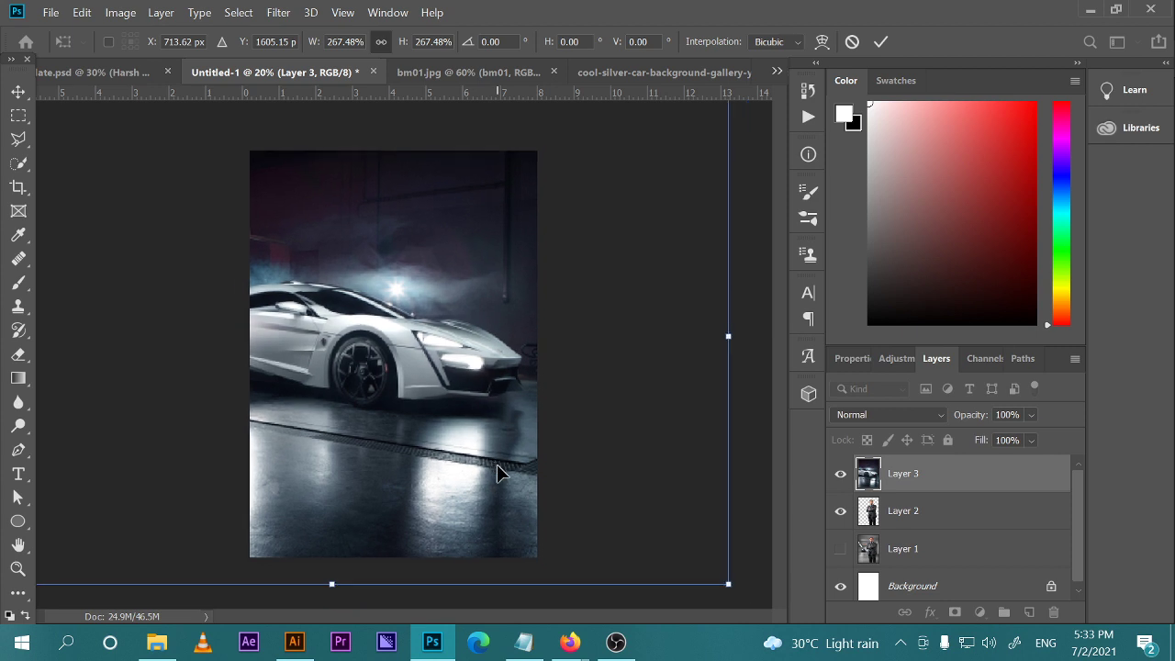
pyautogui.moveTo(421, 420); pyautogui.dragTo(438, 407)
pyautogui.moveTo(624, 482); pyautogui.dragTo(520, 435)
pyautogui.moveTo(428, 402); pyautogui.dragTo(451, 451)
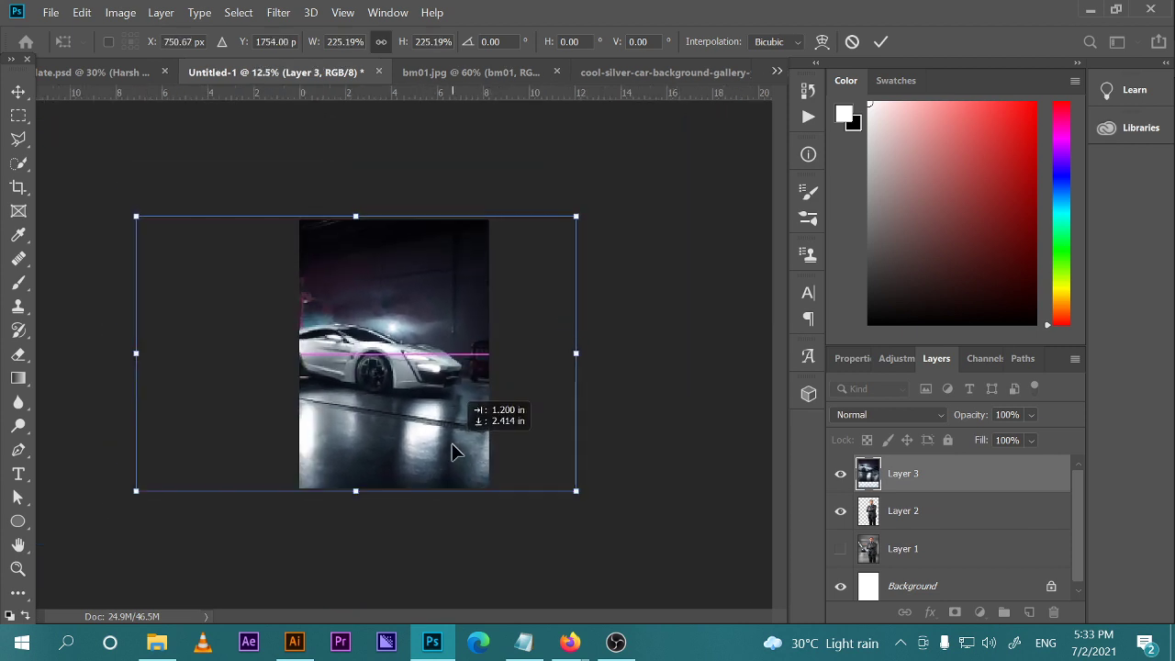
pyautogui.press('Return')
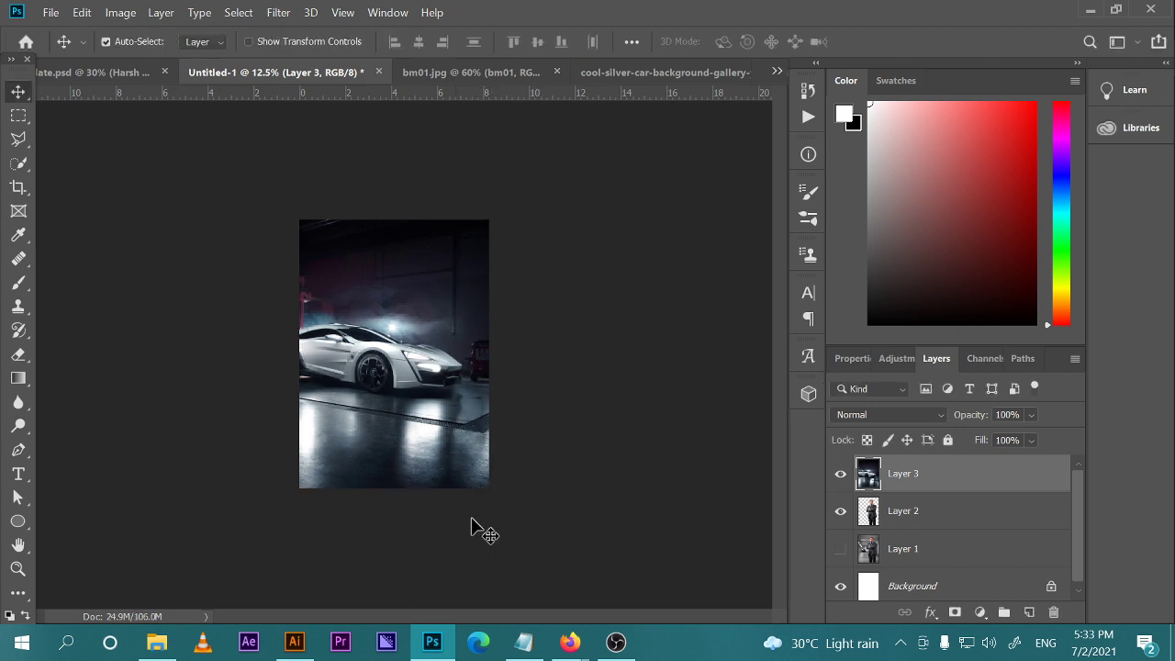
# Move the car image layer, Layer 3, beneath the businessman cutout, Layer 2, in the layer stack
pyautogui.click(945, 527)
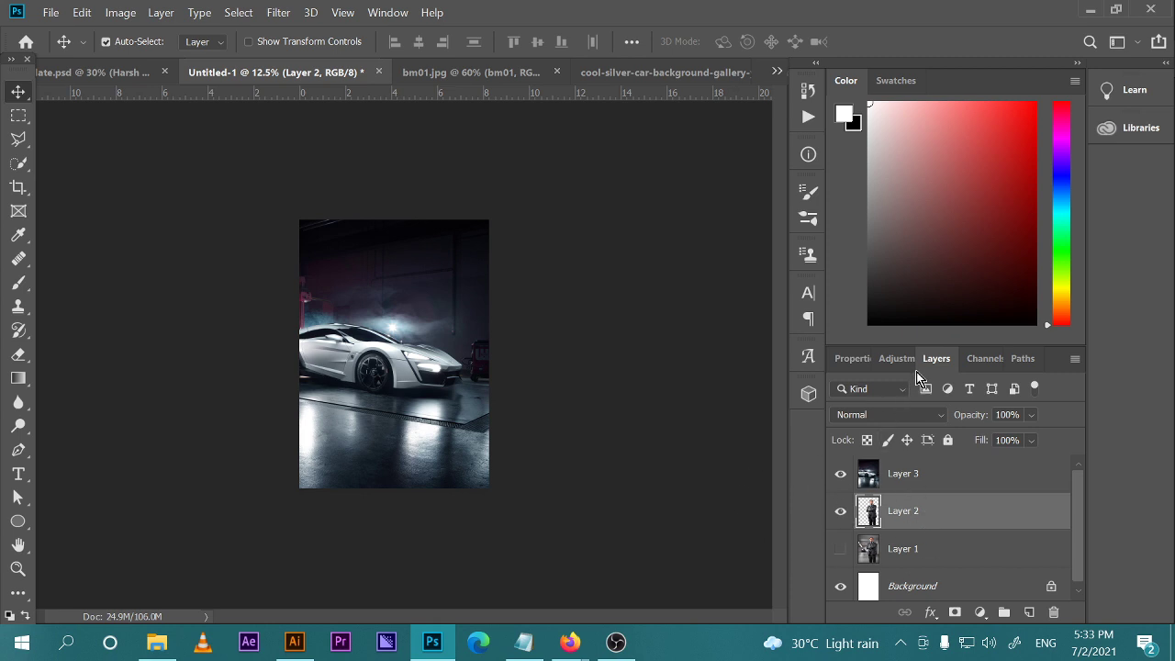
pyautogui.moveTo(928, 346); pyautogui.dragTo(939, 174)
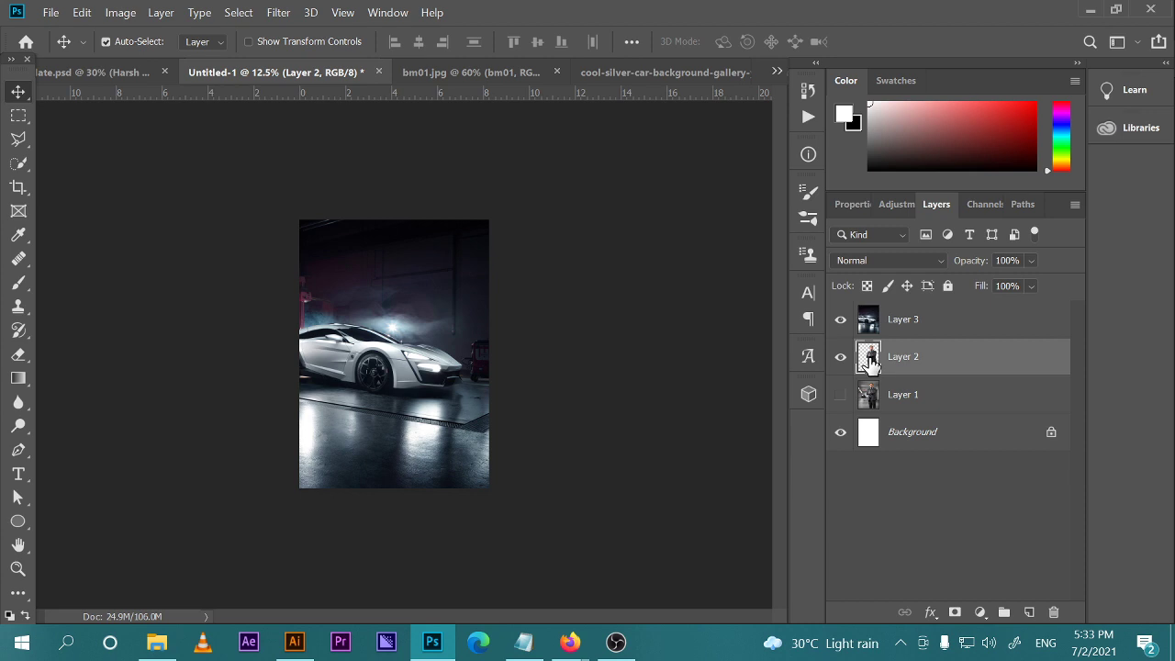
pyautogui.click(868, 323)
pyautogui.click(840, 320)
pyautogui.click(840, 320)
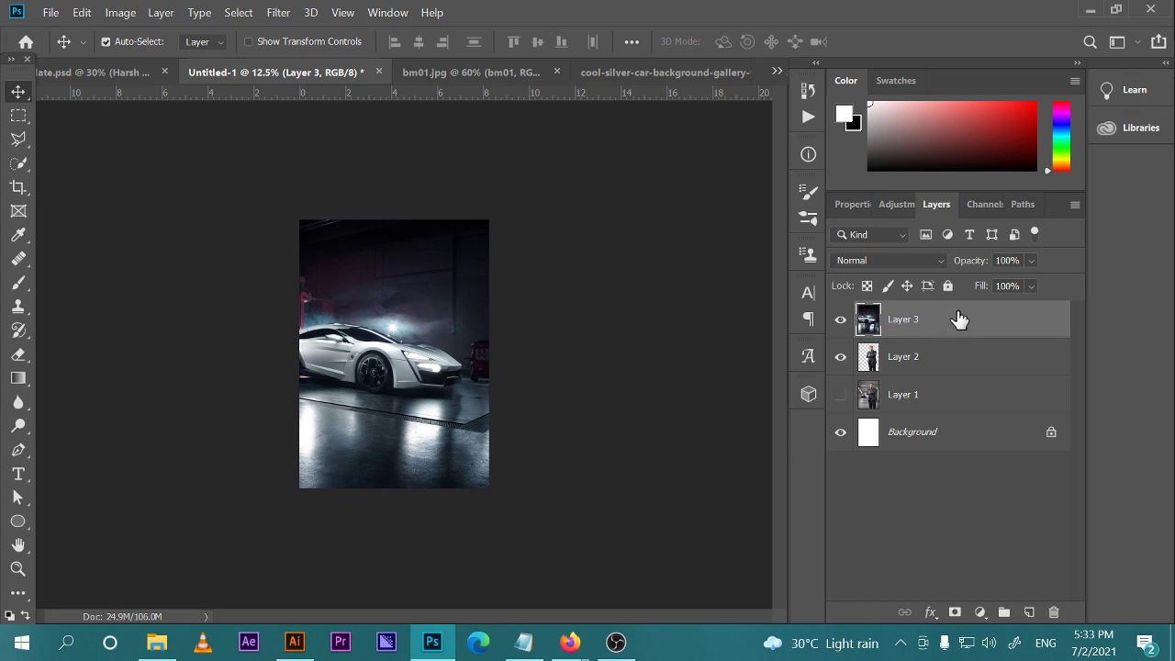
pyautogui.moveTo(958, 319); pyautogui.dragTo(957, 377)
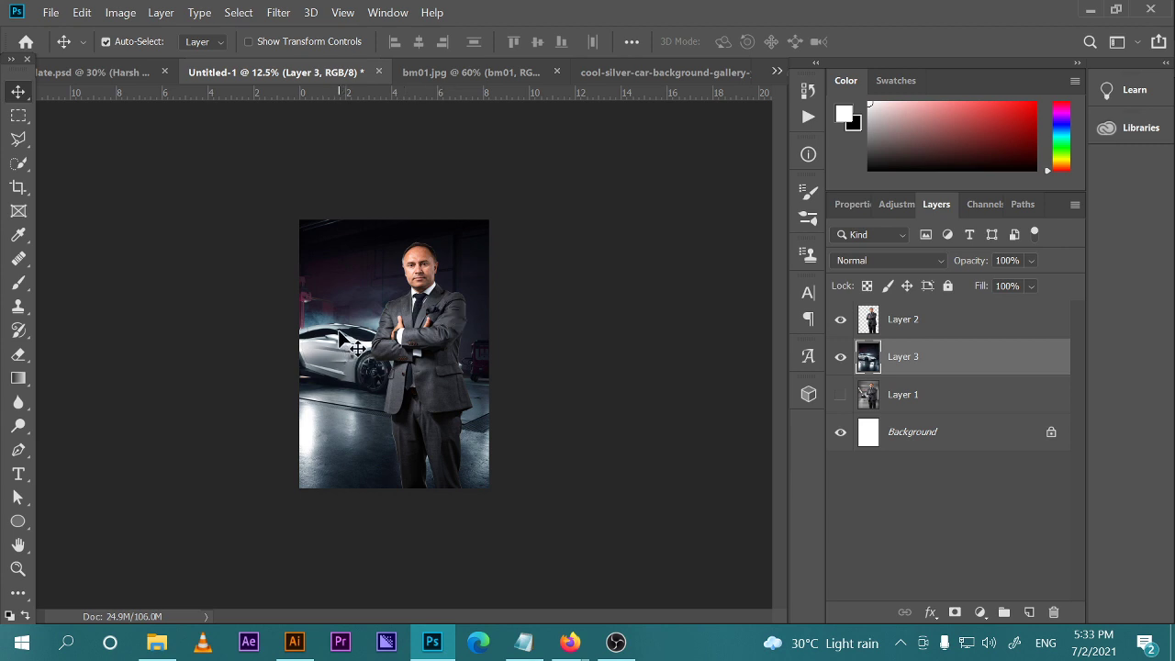
# Move the businessman cutout on Layer 2 against the canvas's right edge, revealing more of the car
pyautogui.hotkey('ctrl', '+')
pyautogui.hotkey('ctrl', '+')
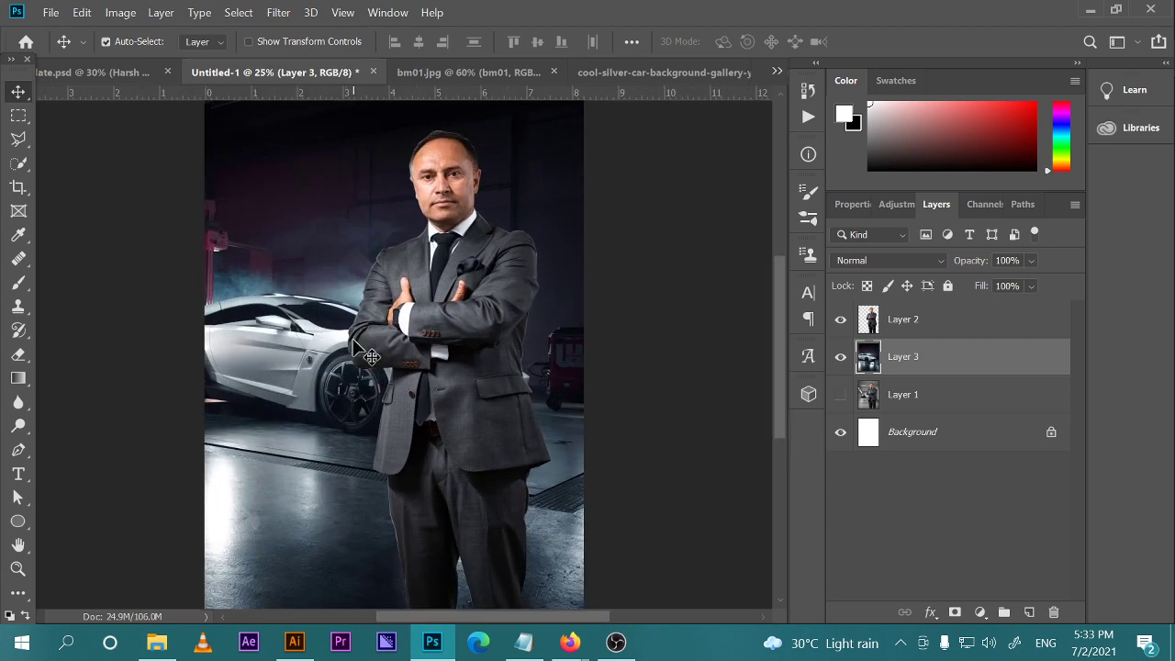
pyautogui.click(895, 323)
pyautogui.moveTo(476, 312); pyautogui.dragTo(507, 316)
pyautogui.hotkey('ctrl', 'z')
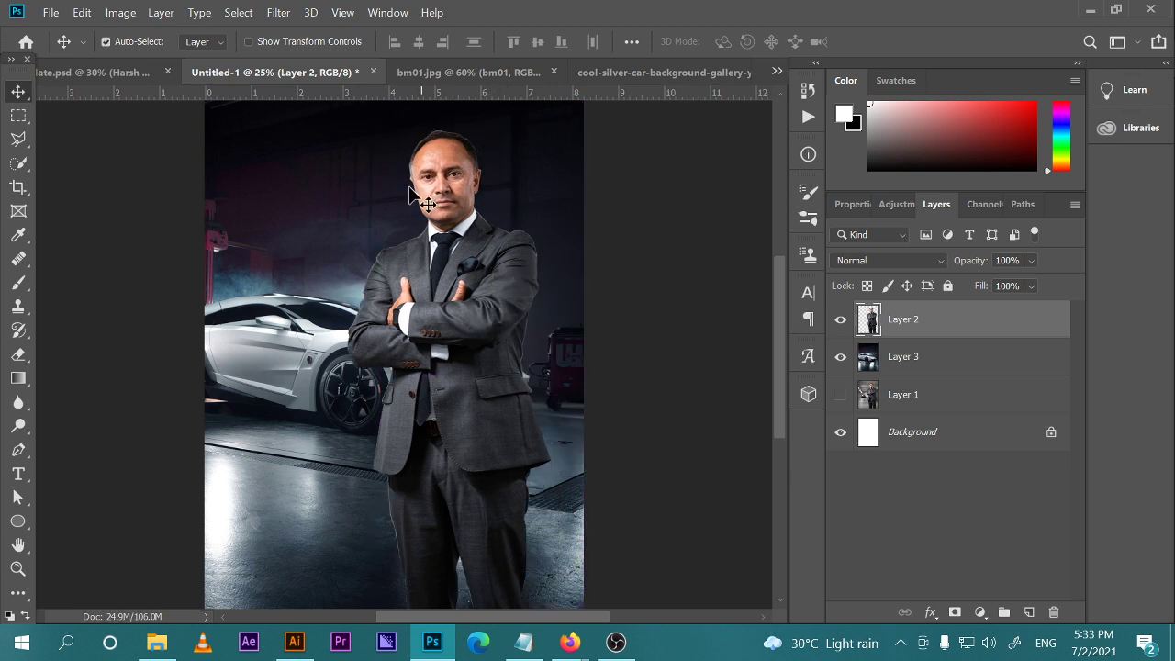
pyautogui.rightClick(17, 92)
pyautogui.click(81, 92)
pyautogui.moveTo(446, 280); pyautogui.dragTo(518, 303)
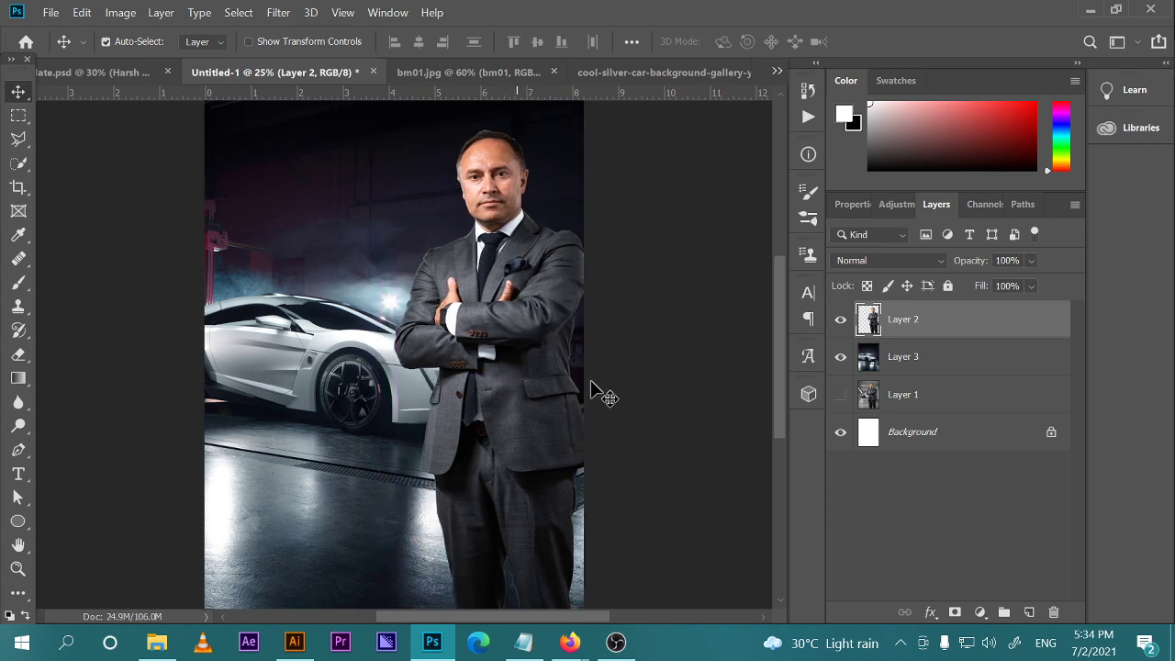
# Examine how the businessman and the car background fit together in the composition
pyautogui.moveTo(636, 428); pyautogui.dragTo(647, 408)
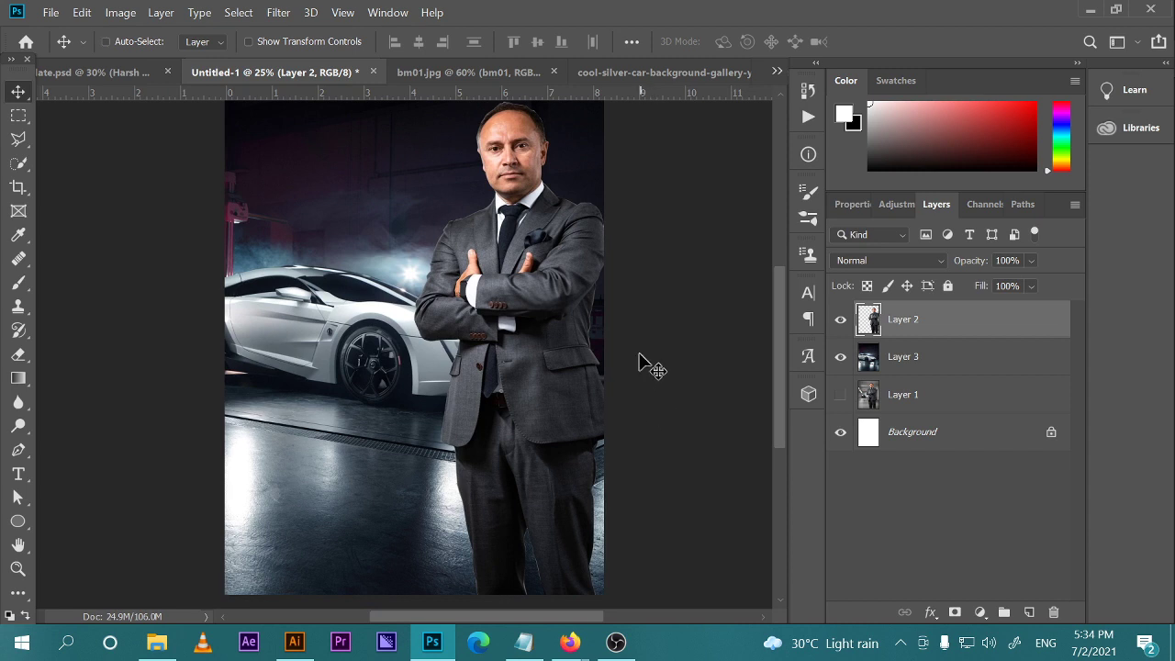
pyautogui.hotkey('ctrl', '-')
pyautogui.hotkey('ctrl', '+')
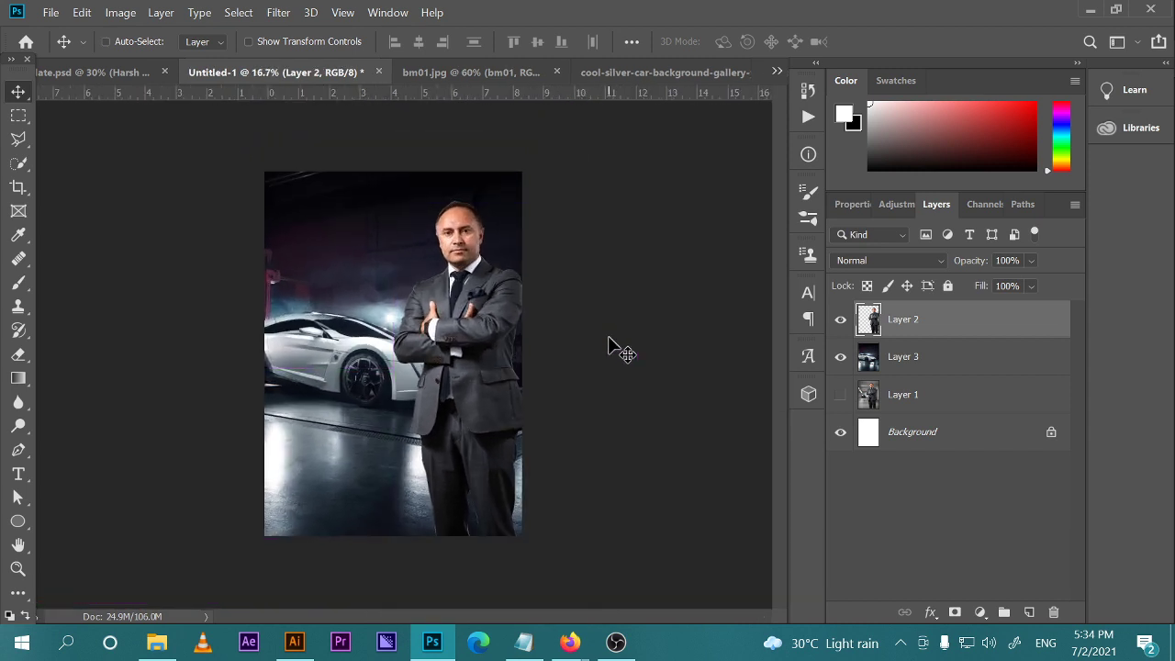
pyautogui.hotkey('ctrl', '-')
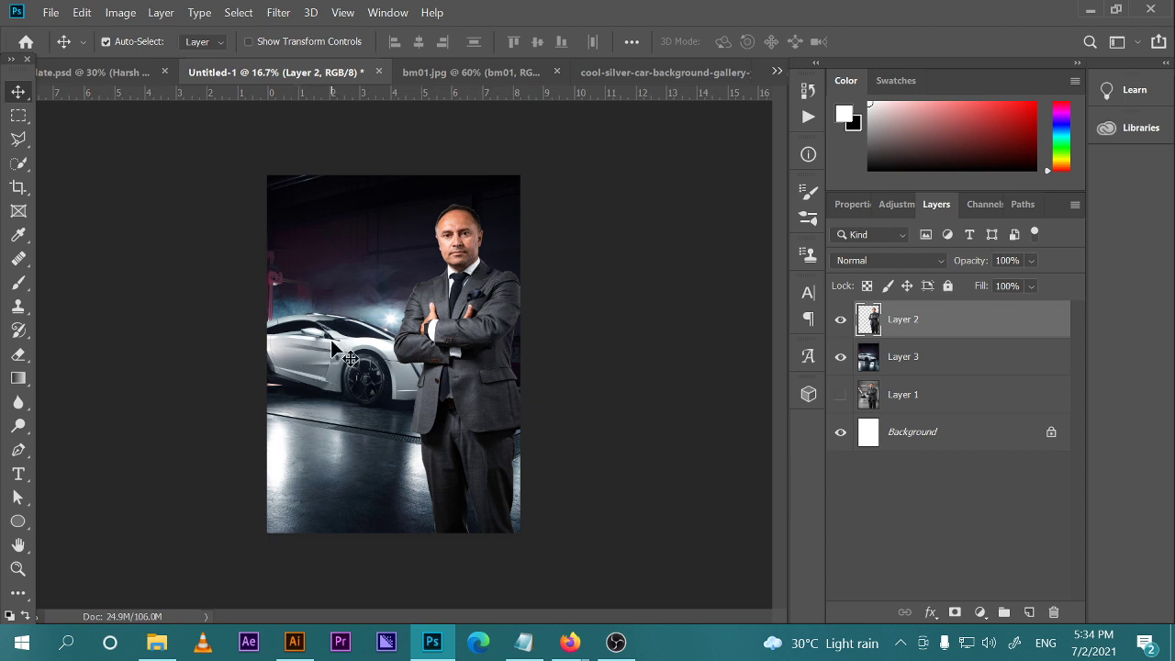
pyautogui.hotkey('ctrl', '+')
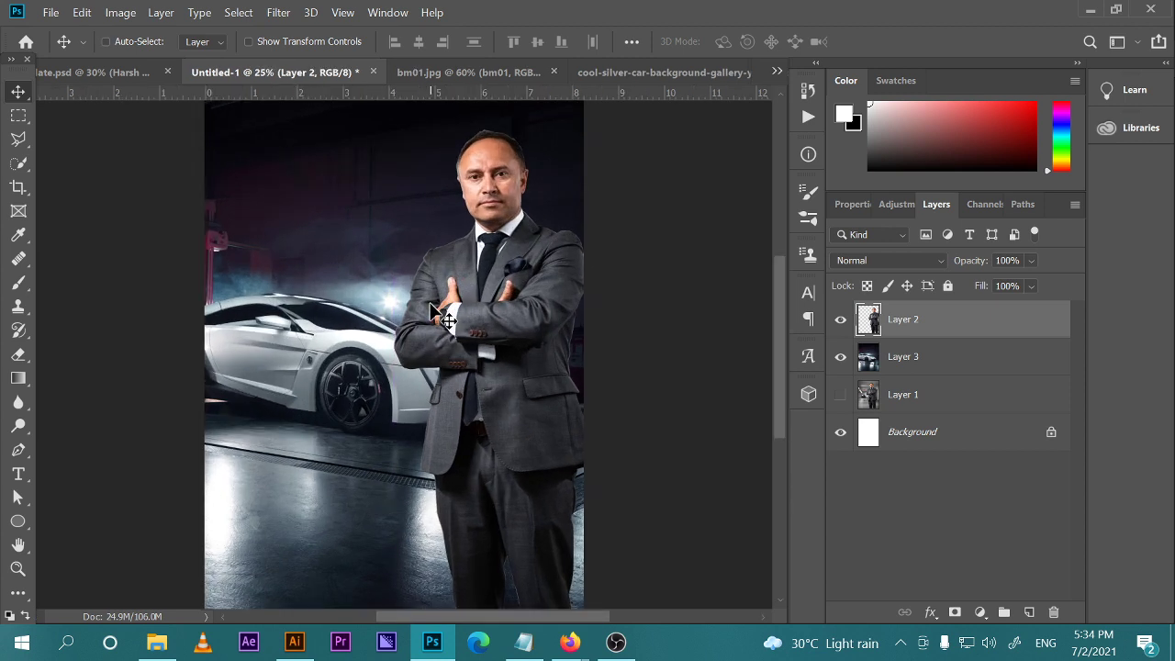
pyautogui.hotkey('ctrl', '-')
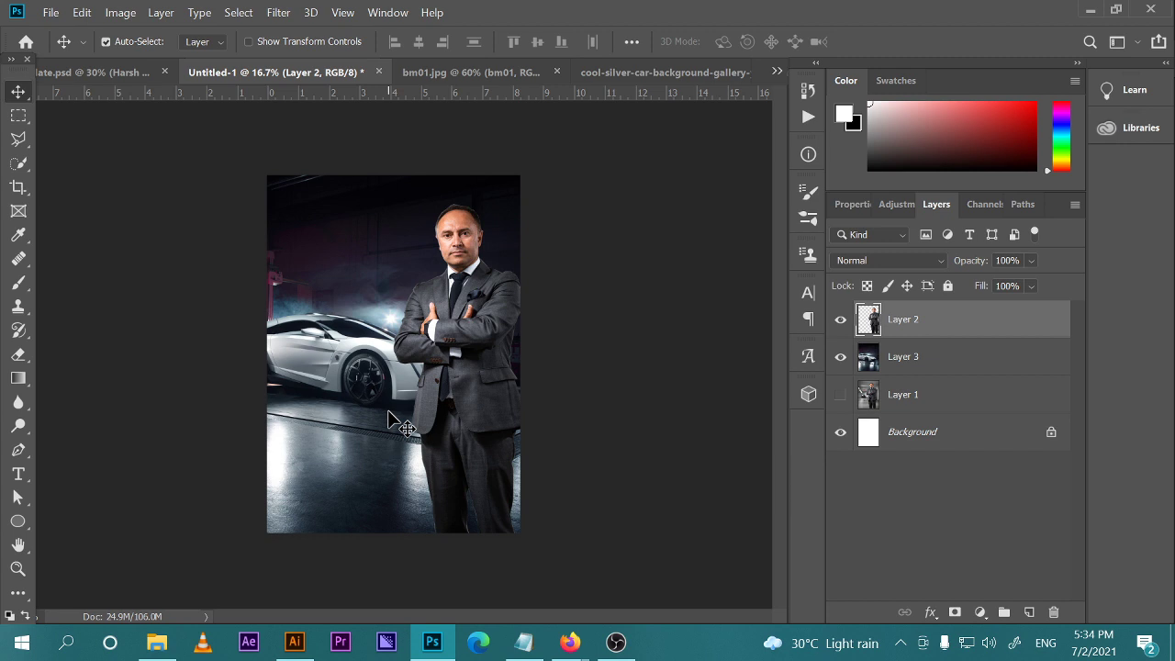
pyautogui.scroll(1, 394, 422)
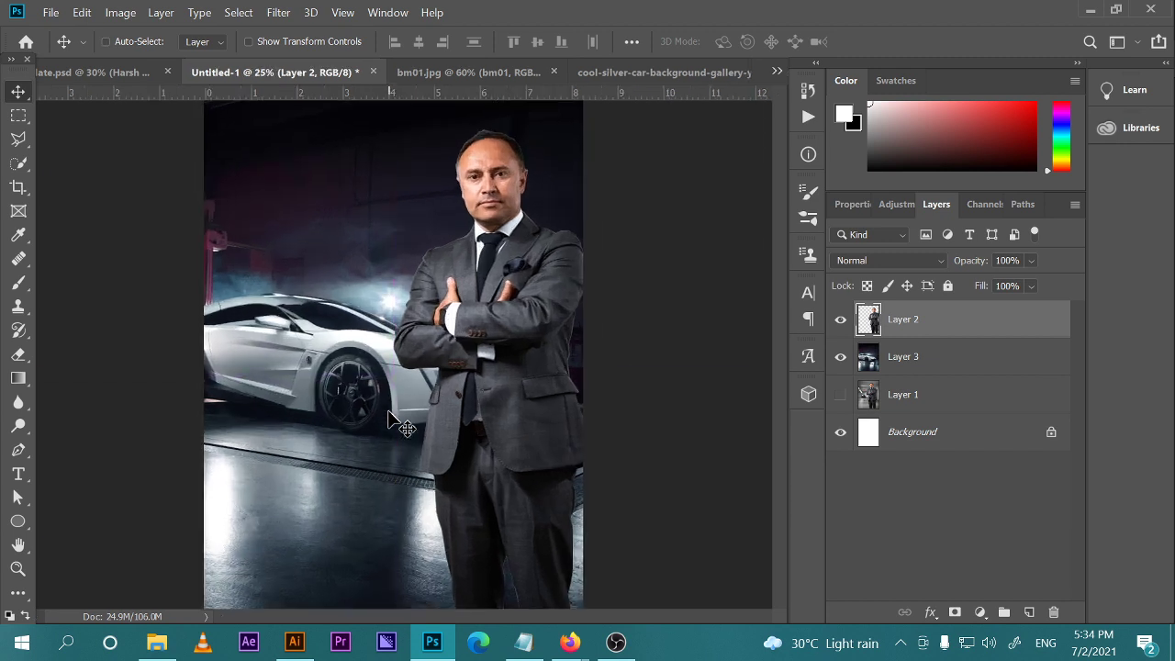
pyautogui.moveTo(399, 277); pyautogui.dragTo(435, 401)
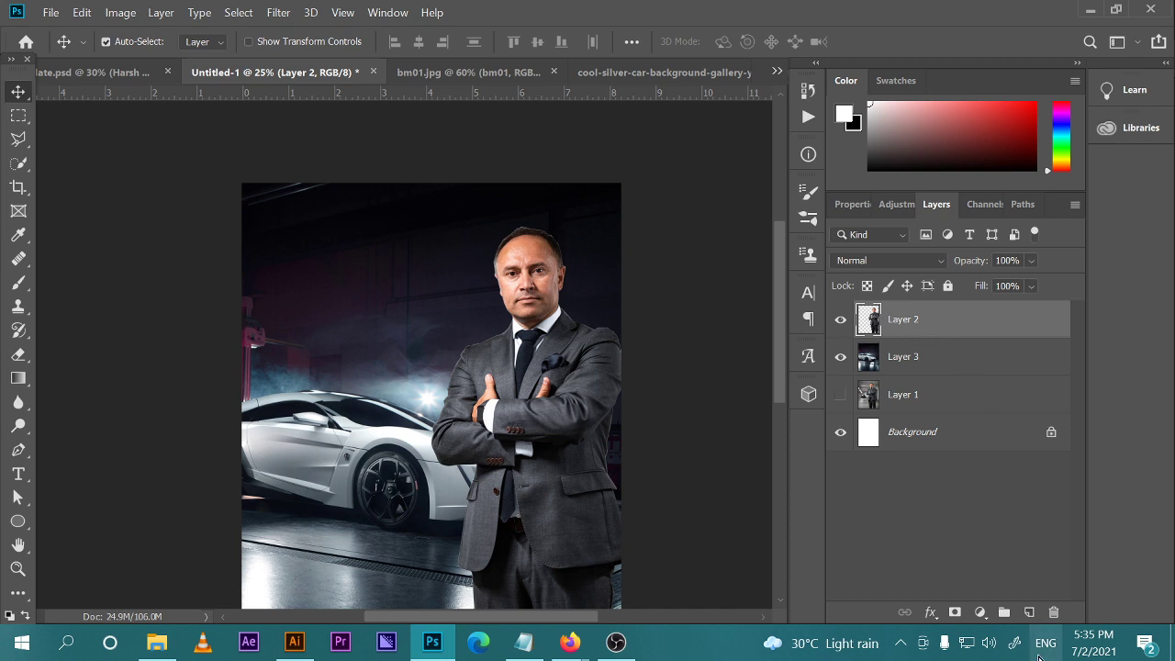
# Add a new empty layer above the businessman layer and keep it active
pyautogui.click(1029, 613)
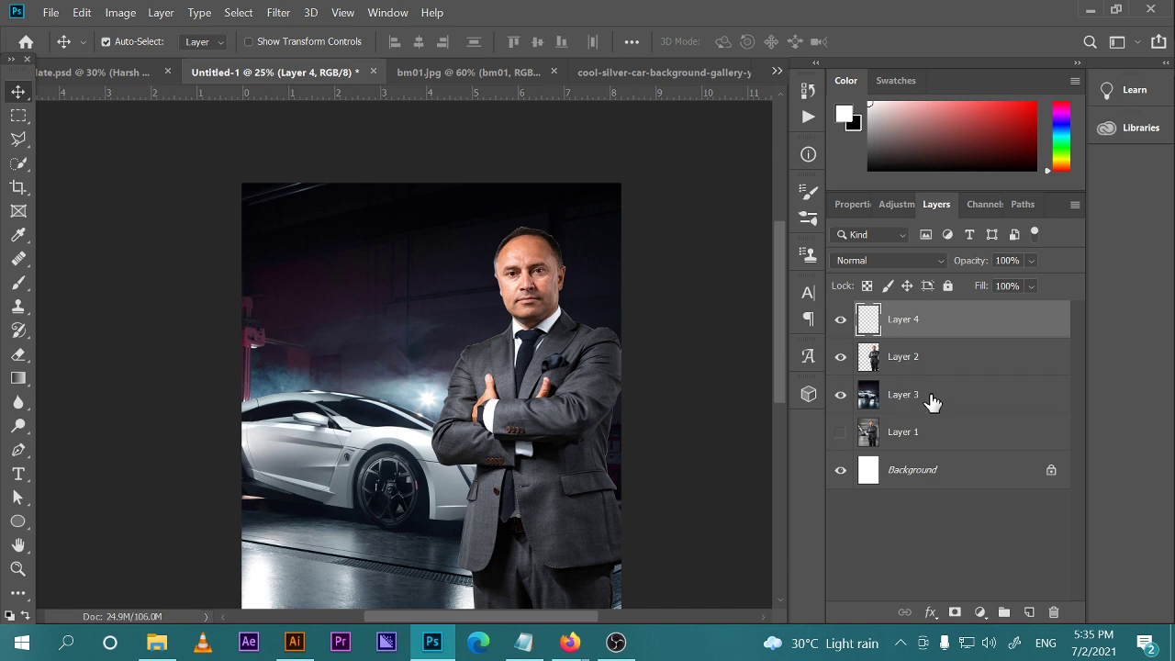
pyautogui.doubleClick(900, 360)
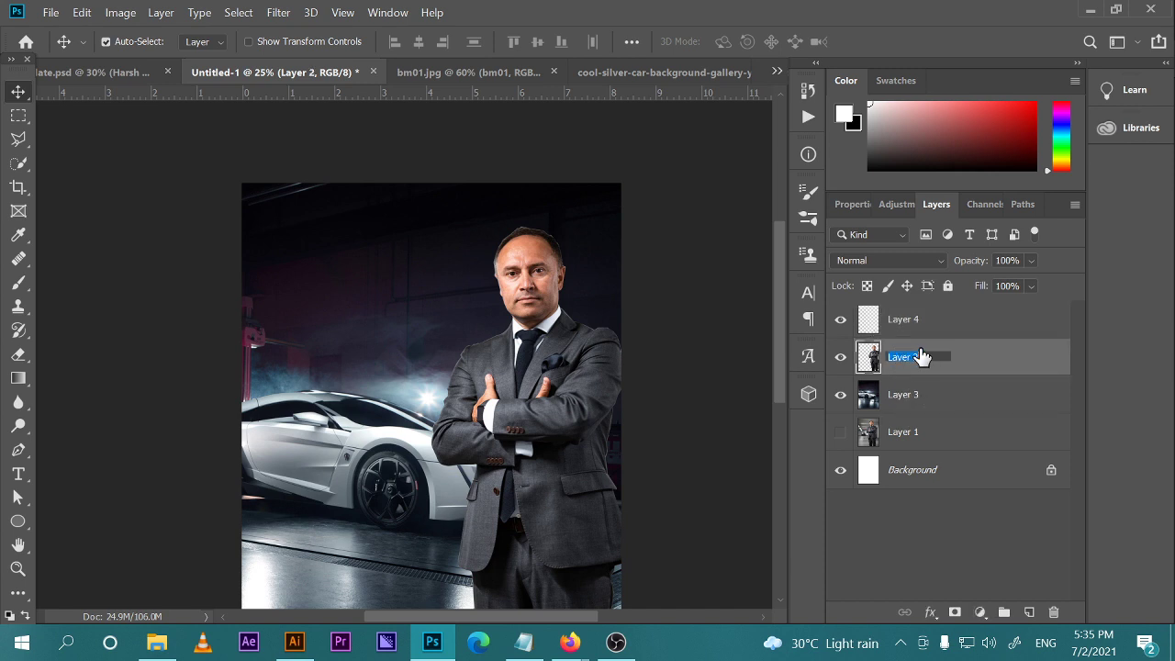
pyautogui.click(923, 336)
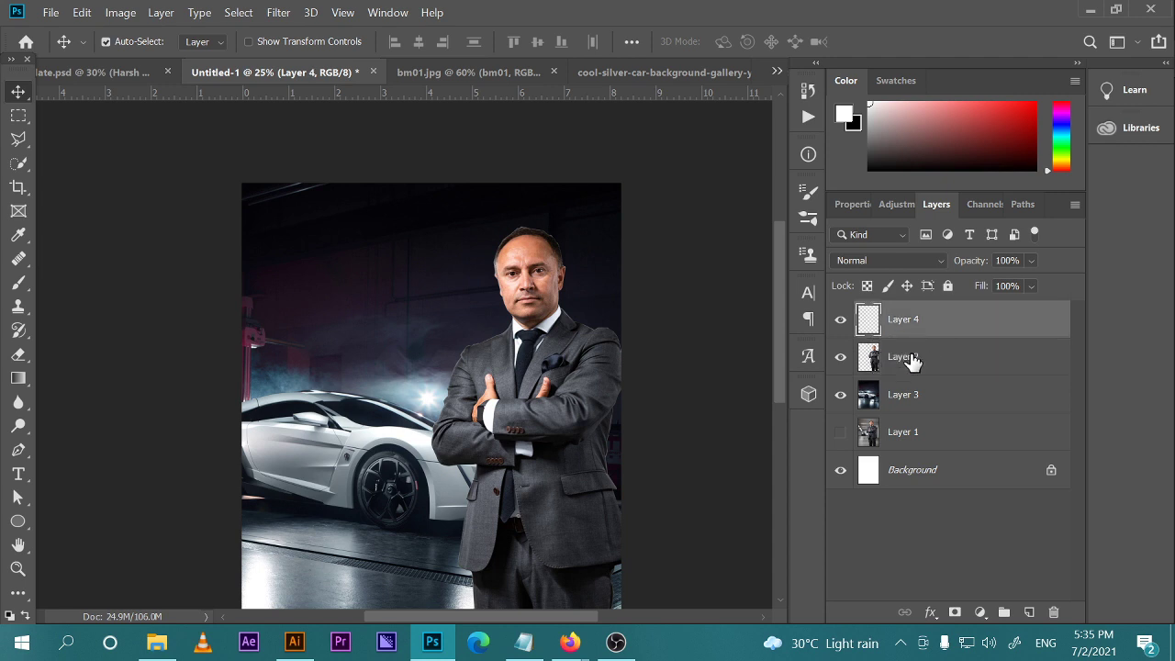
# Rename the businessman cutout layer as Character and the car image layer as background
pyautogui.doubleClick(905, 359)
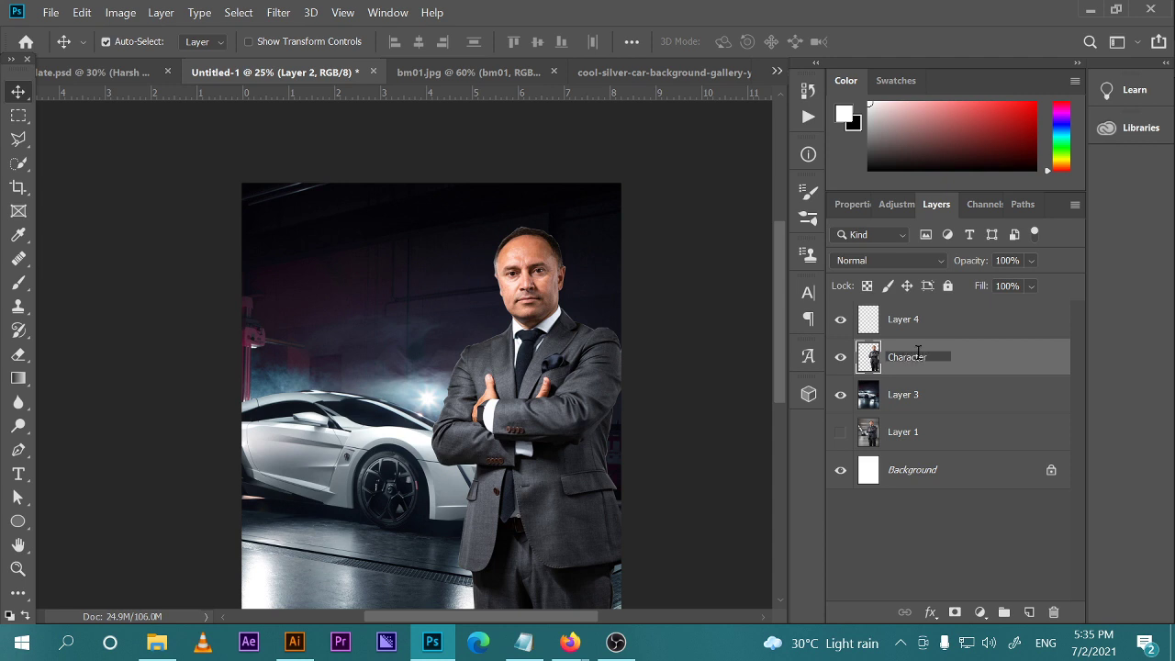
pyautogui.press('Return')
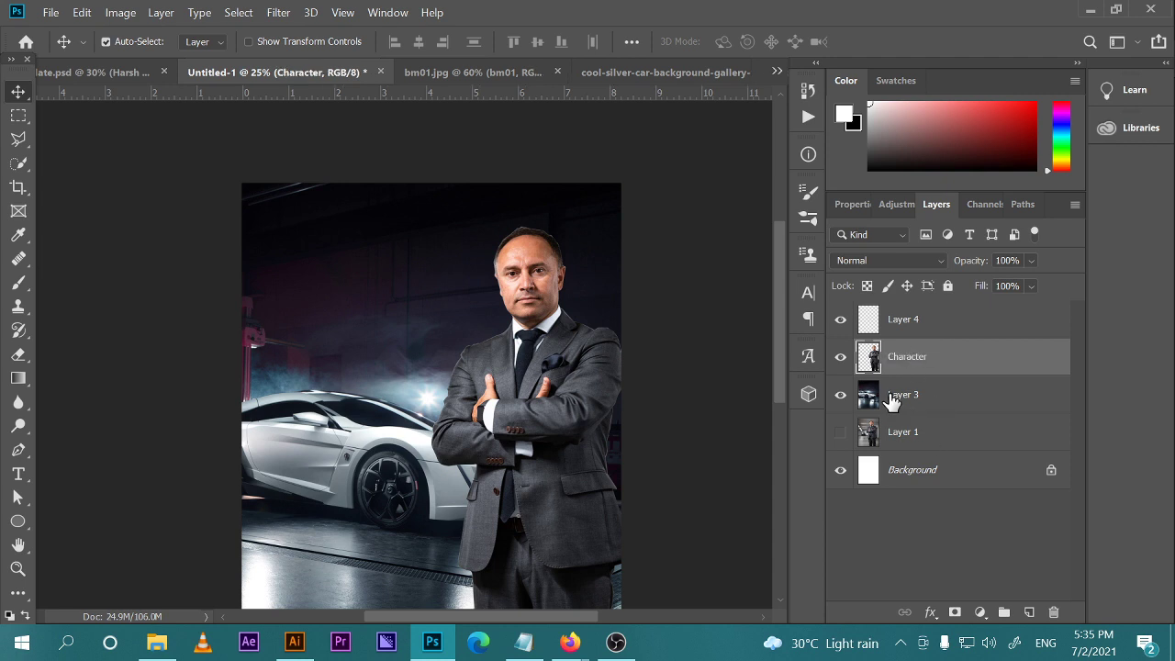
pyautogui.doubleClick(904, 394)
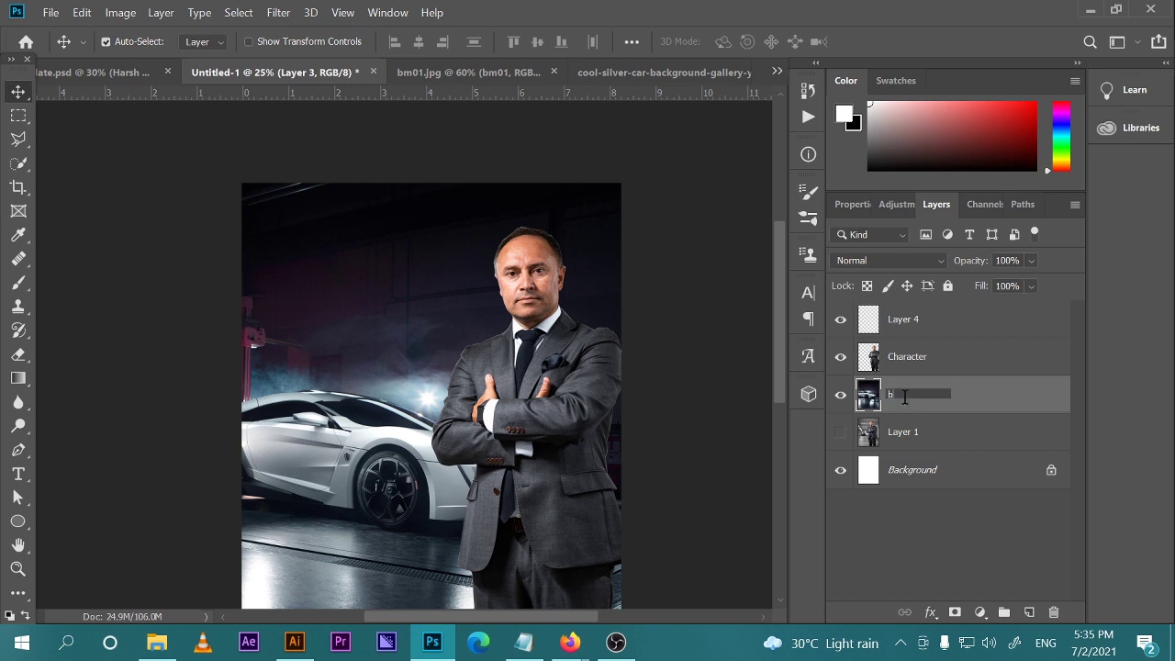
pyautogui.write('background')
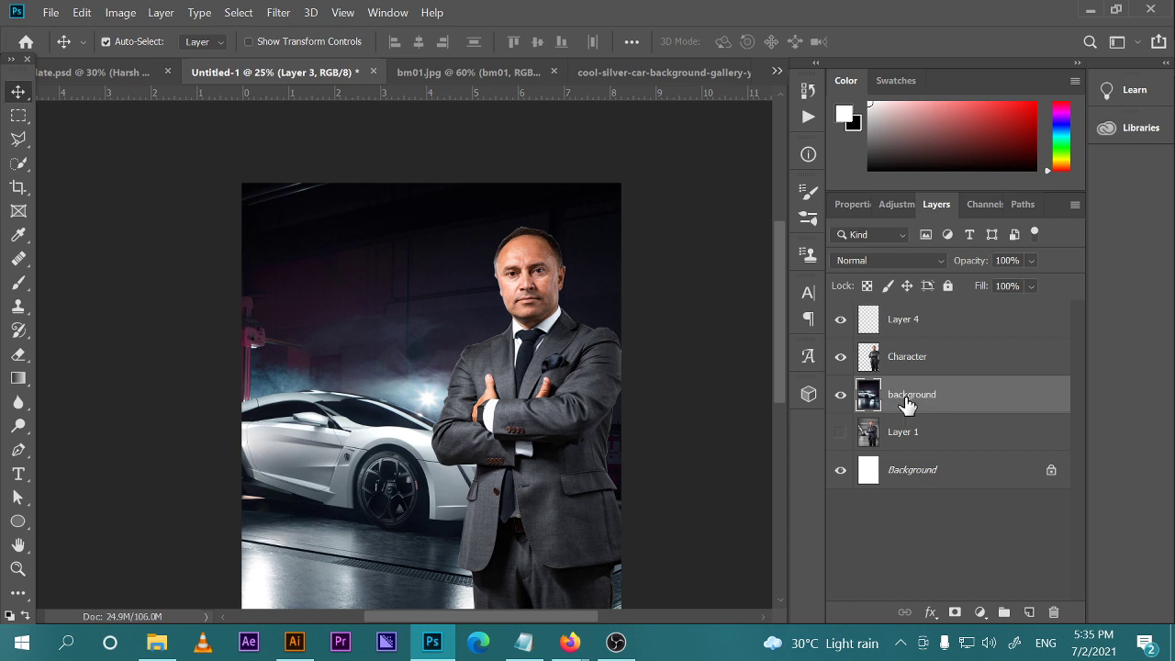
pyautogui.press('Return')
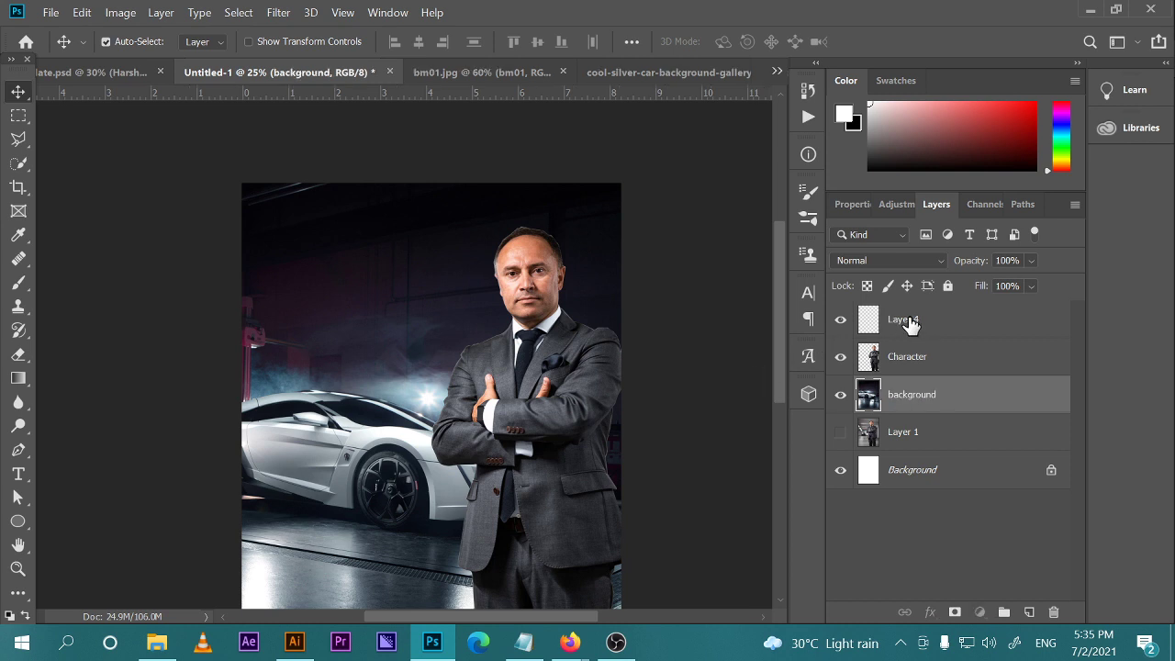
# Rename the empty layer above the businessman as graphic_Layer
pyautogui.doubleClick(905, 319)
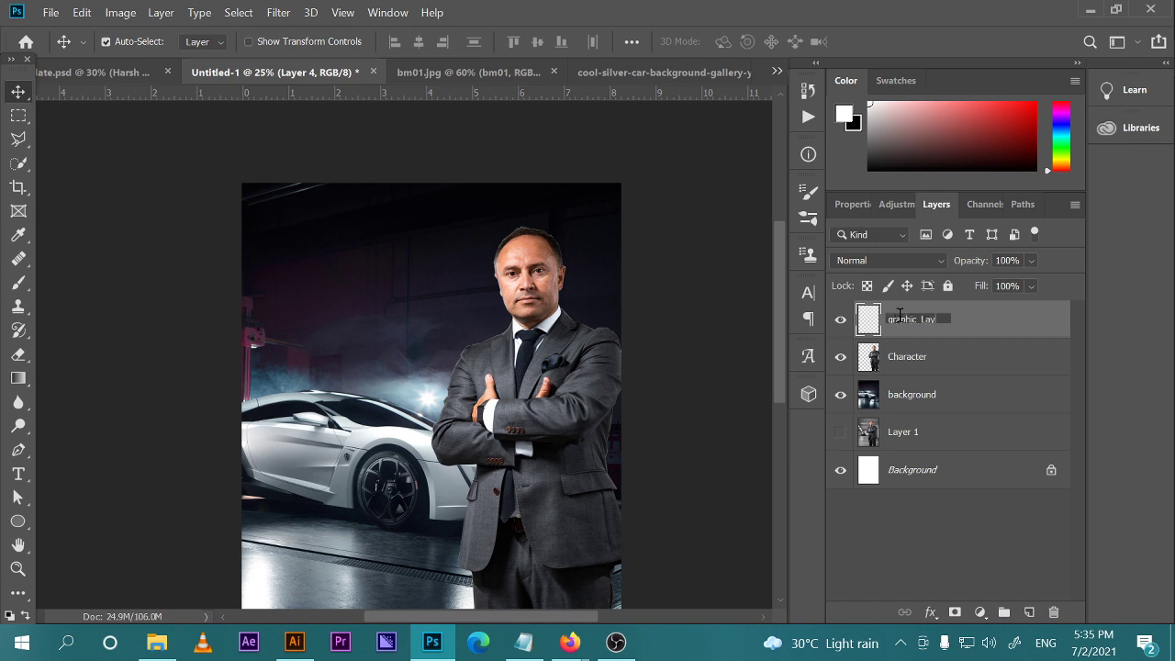
pyautogui.write('graphic_Layer')
pyautogui.press('Return')
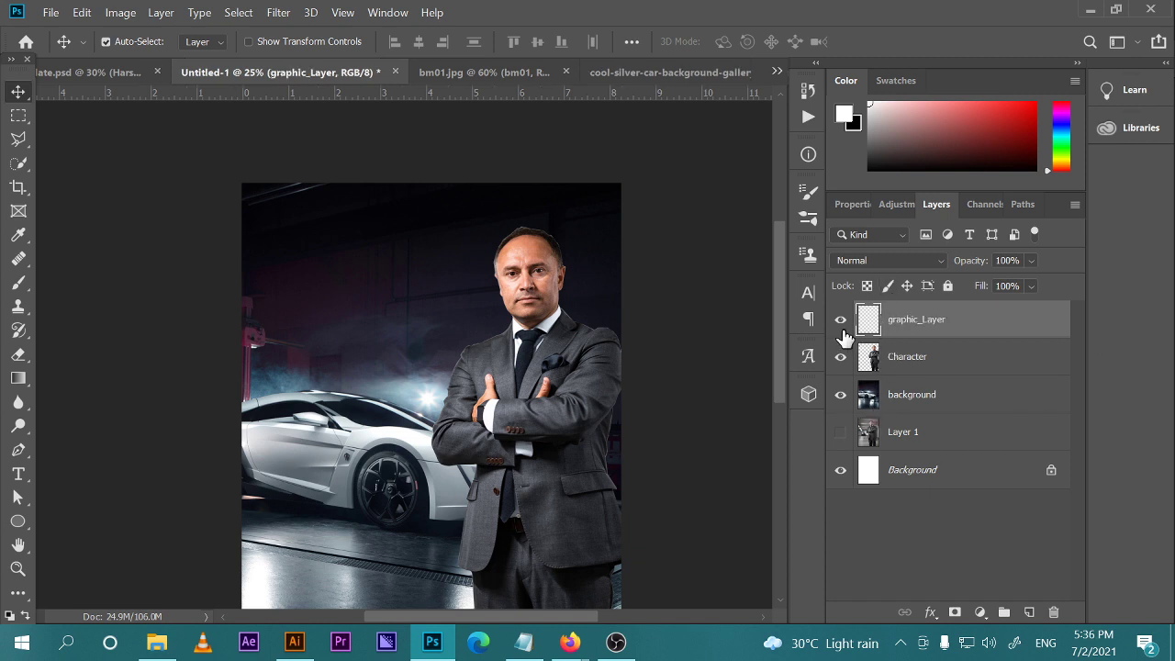
# Delete the hidden Layer 1 from the layer stack
pyautogui.click(986, 440)
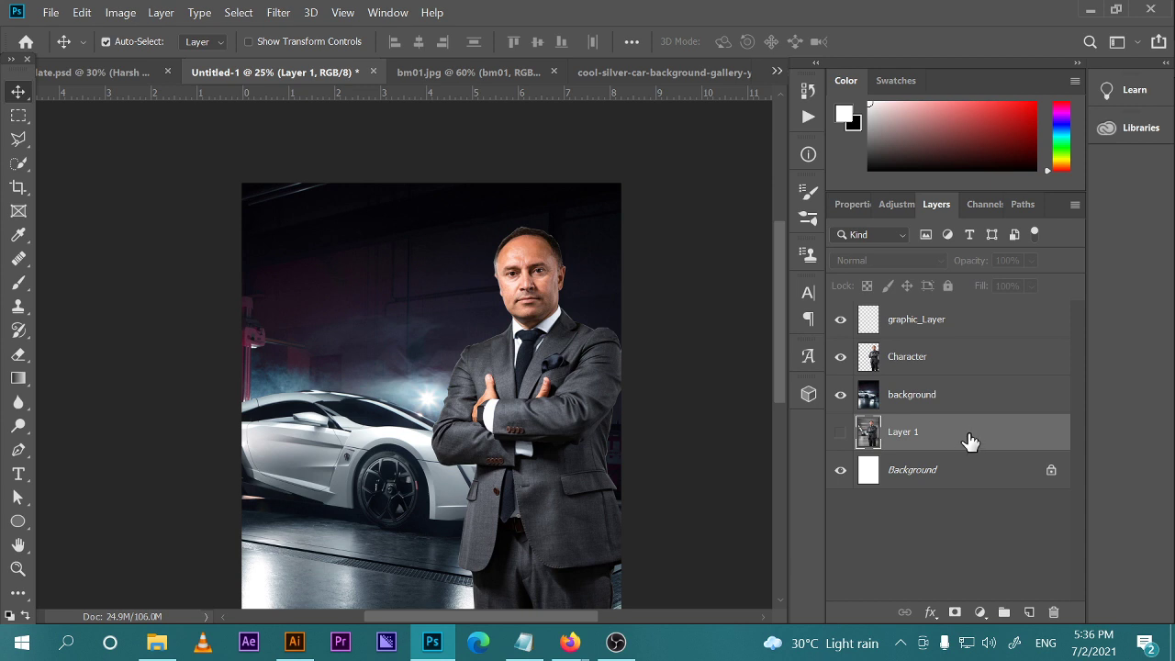
pyautogui.moveTo(945, 446); pyautogui.dragTo(1004, 428)
pyautogui.moveTo(968, 430); pyautogui.dragTo(1054, 612)
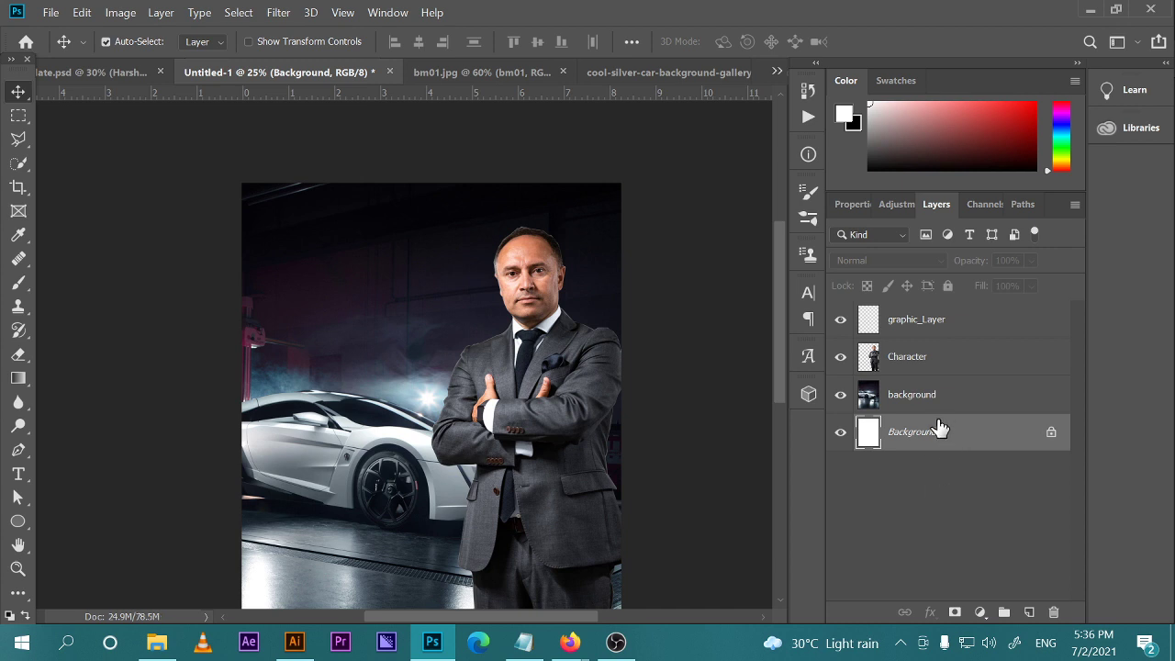
# On graphic_Layer, outline a horizontal banner selection with the Polygonal Lasso, from the canvas's left edge to a slanted end beside the man's head
pyautogui.click(895, 314)
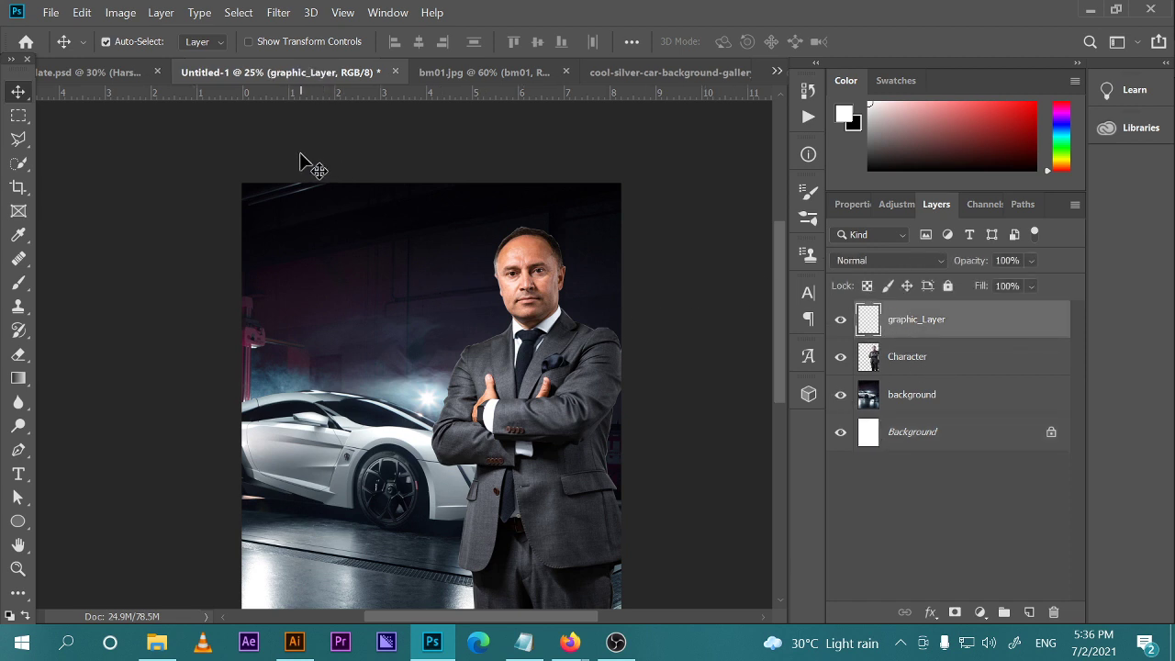
pyautogui.click(20, 139)
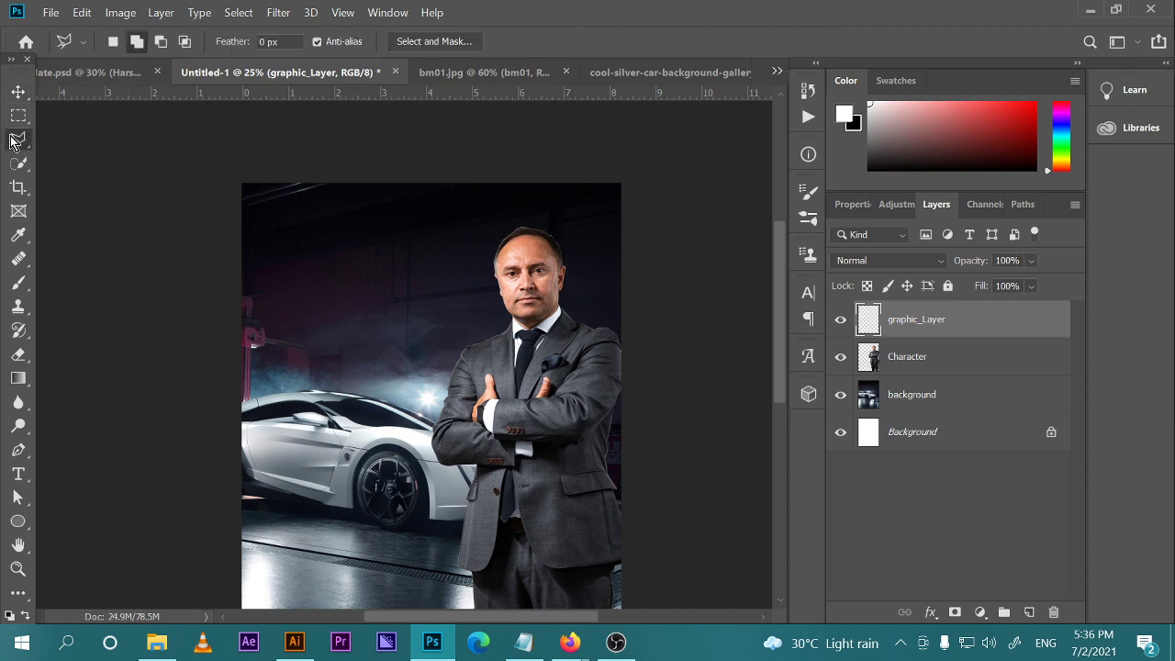
pyautogui.click(243, 251)
pyautogui.click(433, 252)
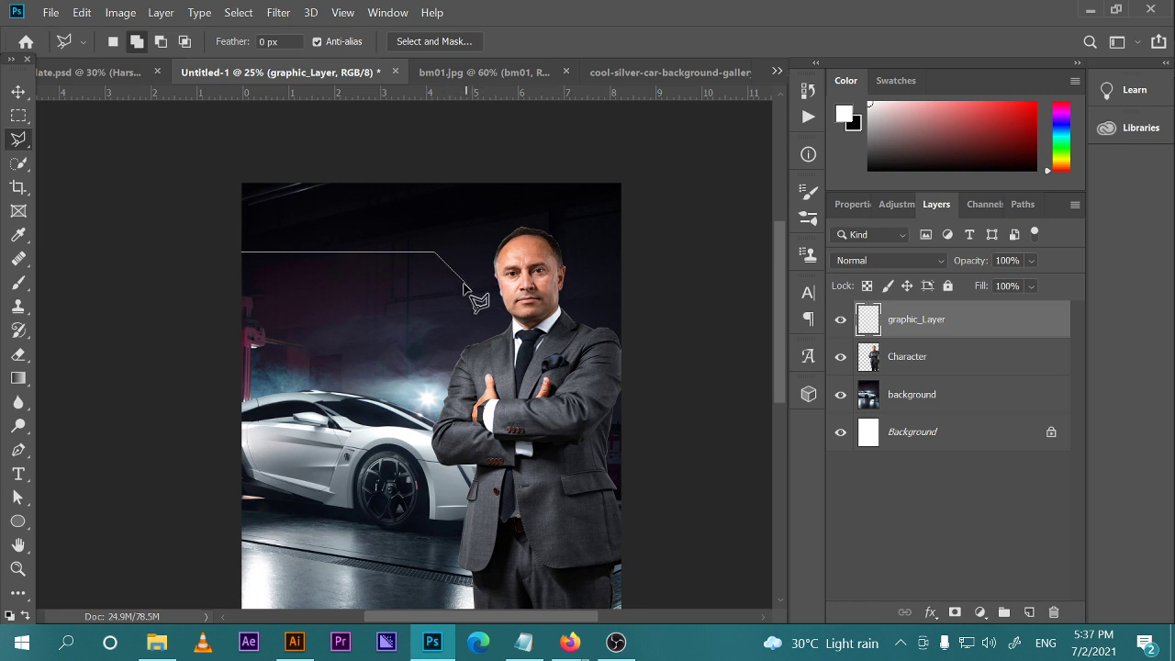
pyautogui.click(463, 282)
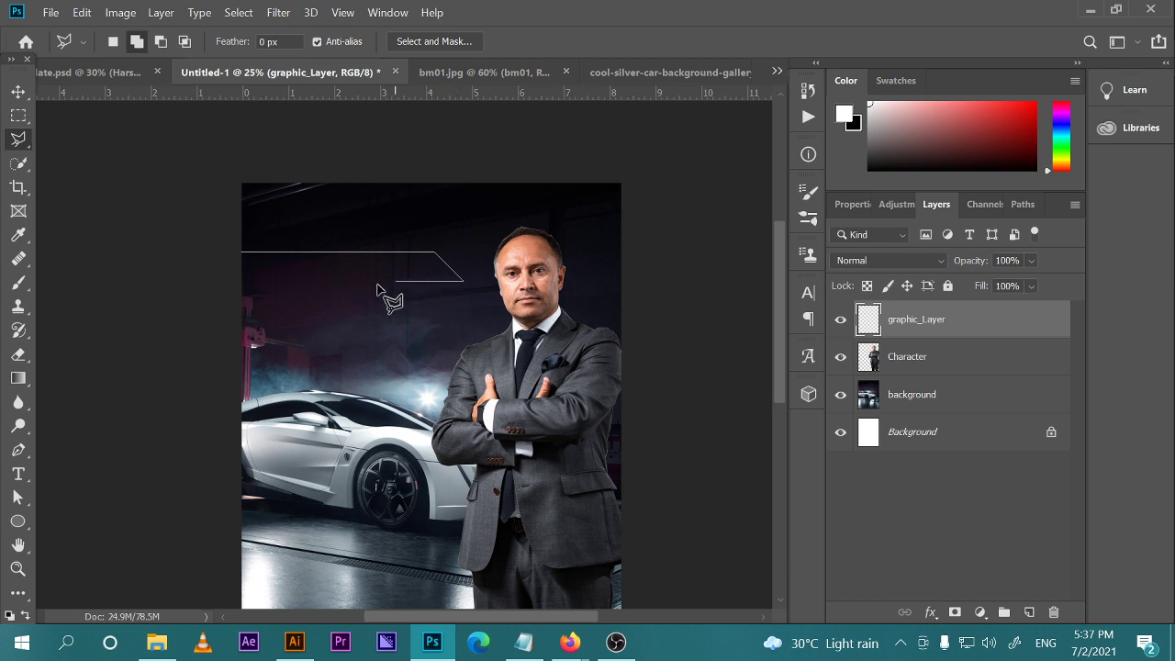
pyautogui.click(241, 282)
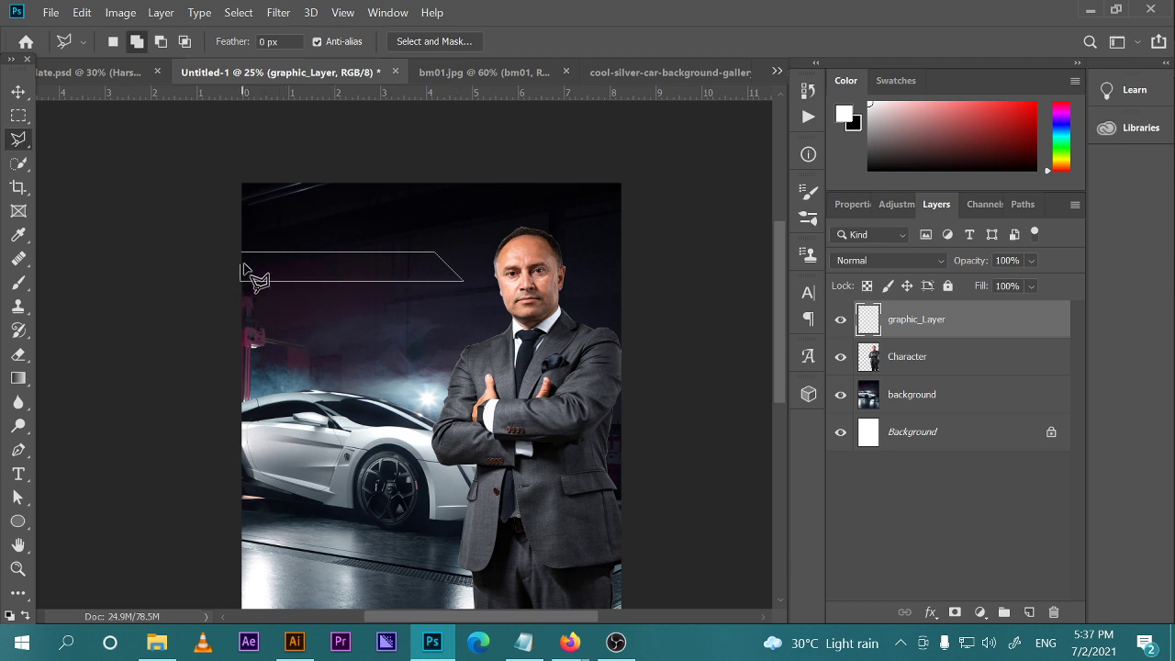
pyautogui.click(243, 252)
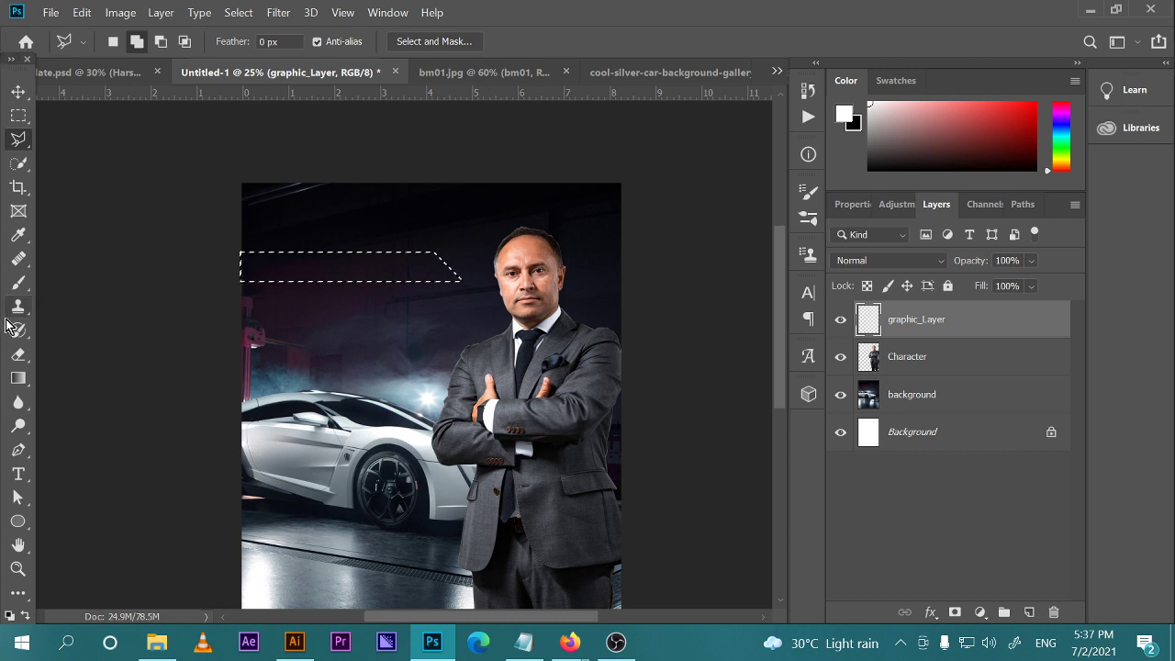
# Reposition the floating tool strip so that its foreground and background colour swatches are accessible
pyautogui.scroll(-2, 37, 434)
pyautogui.scroll(-2, 37, 433)
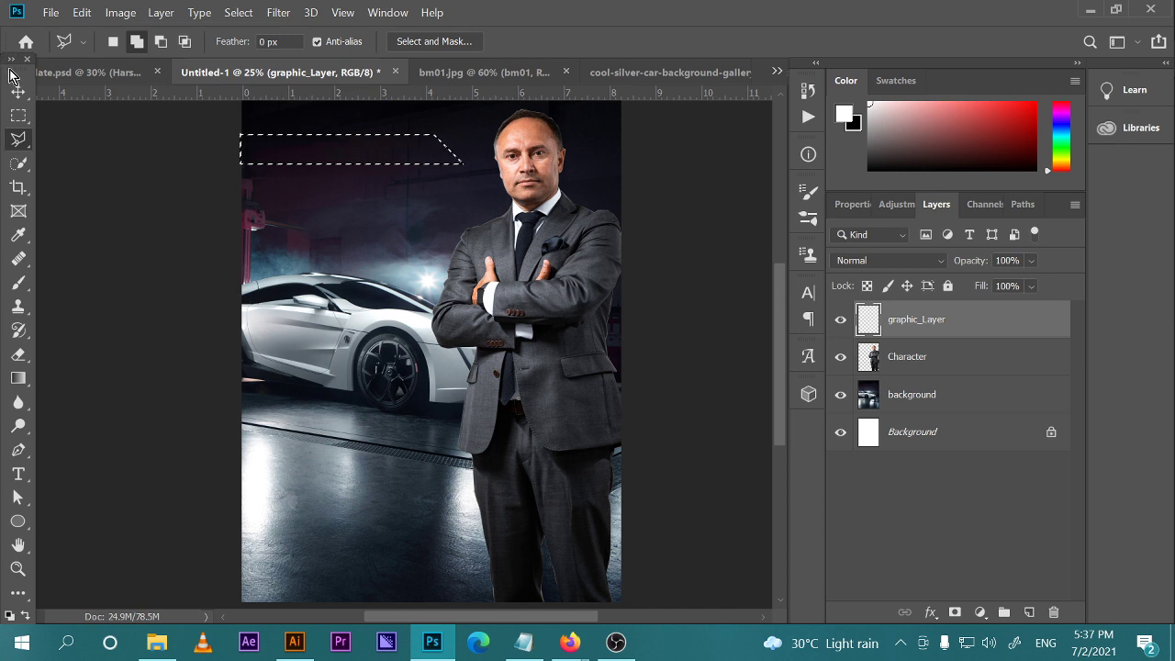
pyautogui.moveTo(11, 57); pyautogui.dragTo(13, 11)
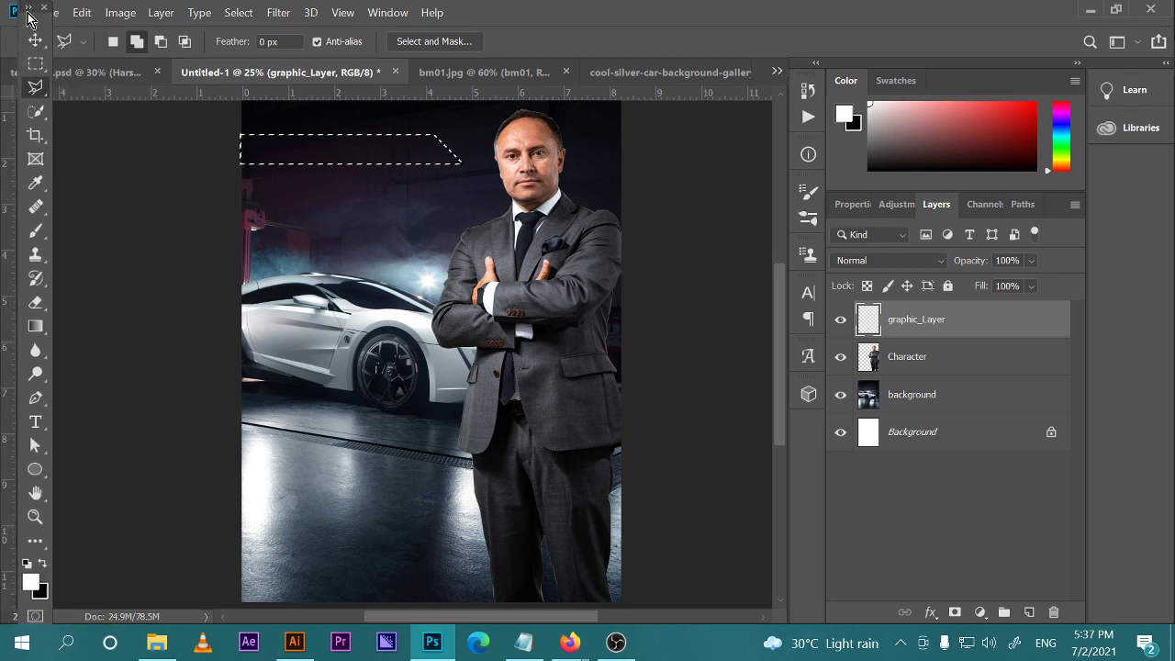
pyautogui.click(13, 581)
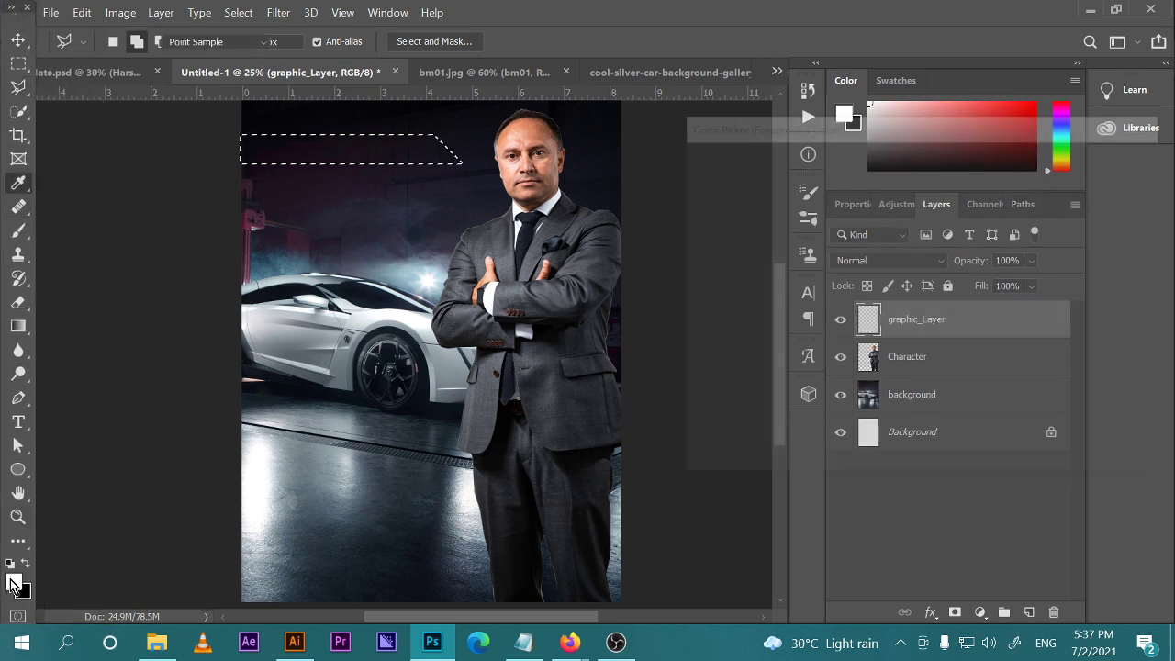
pyautogui.moveTo(869, 124)
pyautogui.mouseDown()
pyautogui.moveTo(772, 121)
pyautogui.moveTo(781, 125)
pyautogui.mouseUp()
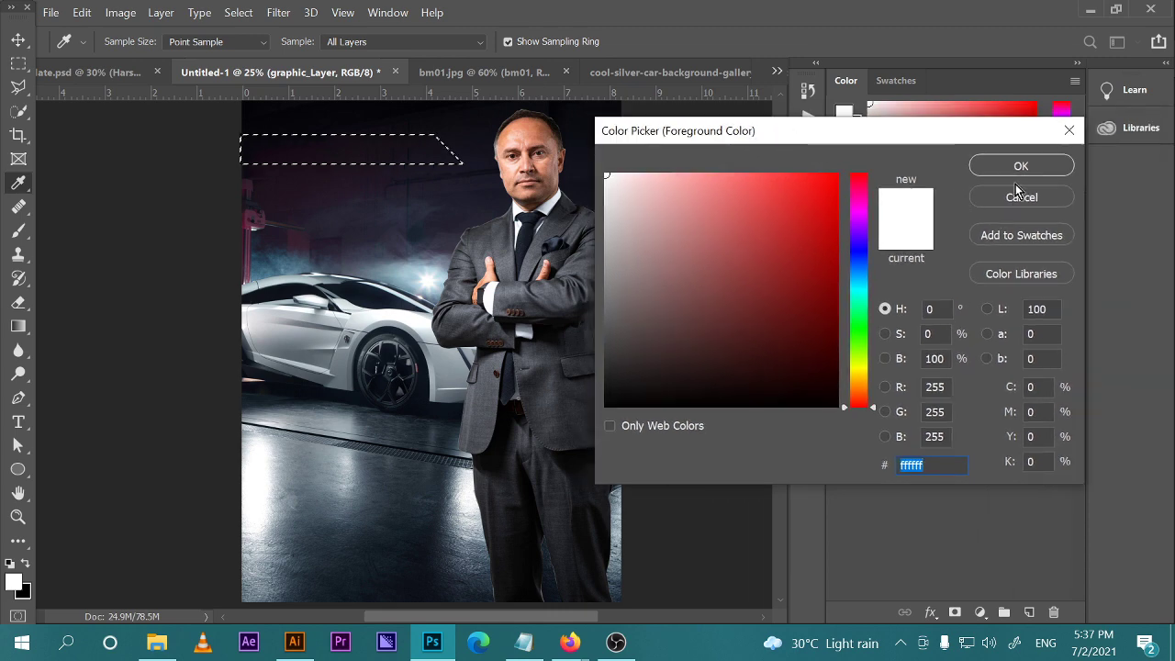
pyautogui.click(1023, 197)
# Set the foreground colour to pale yellow, fdfea4
pyautogui.click(13, 581)
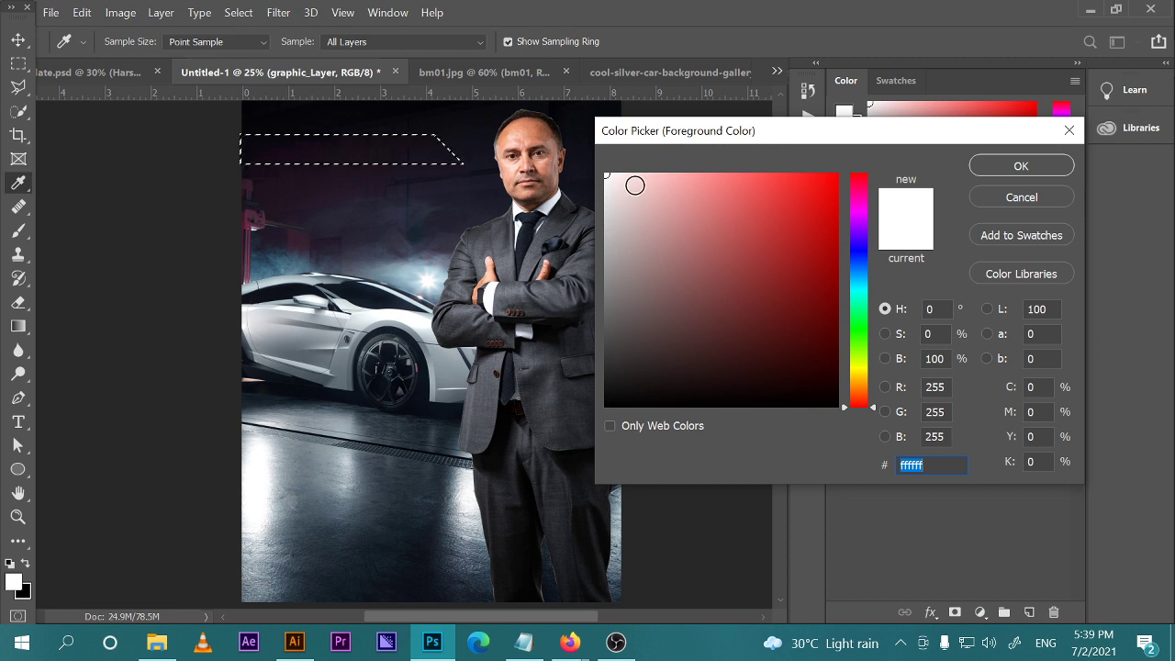
pyautogui.click(596, 188)
pyautogui.moveTo(596, 188); pyautogui.dragTo(578, 185)
pyautogui.moveTo(656, 223); pyautogui.dragTo(629, 174)
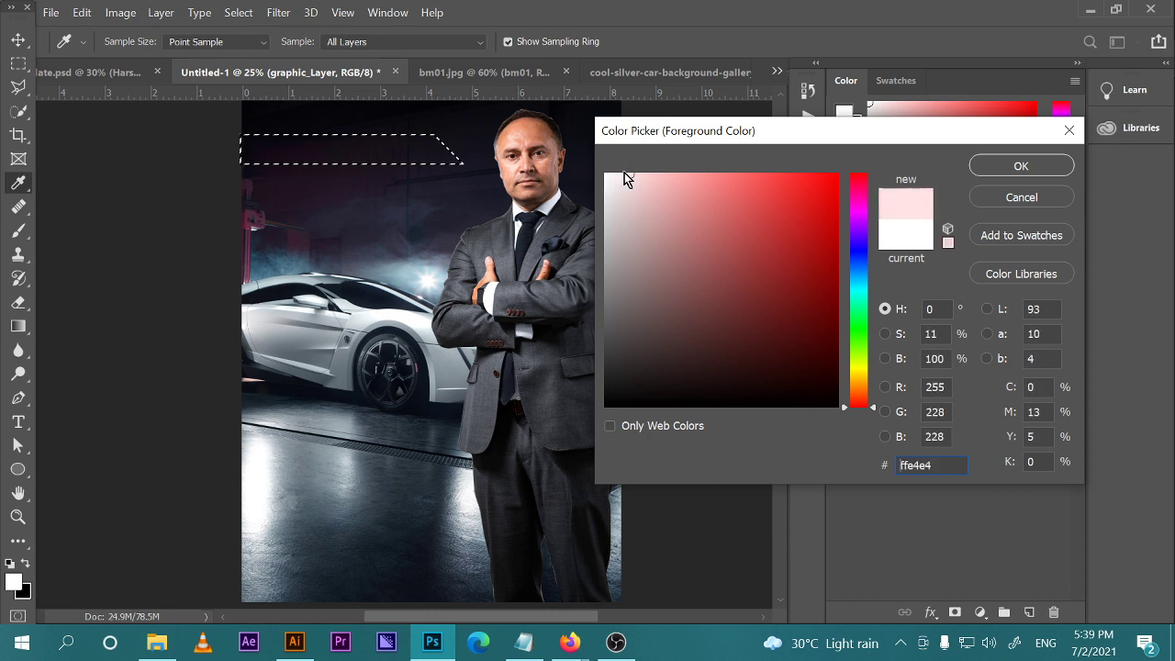
pyautogui.moveTo(792, 131); pyautogui.dragTo(858, 109)
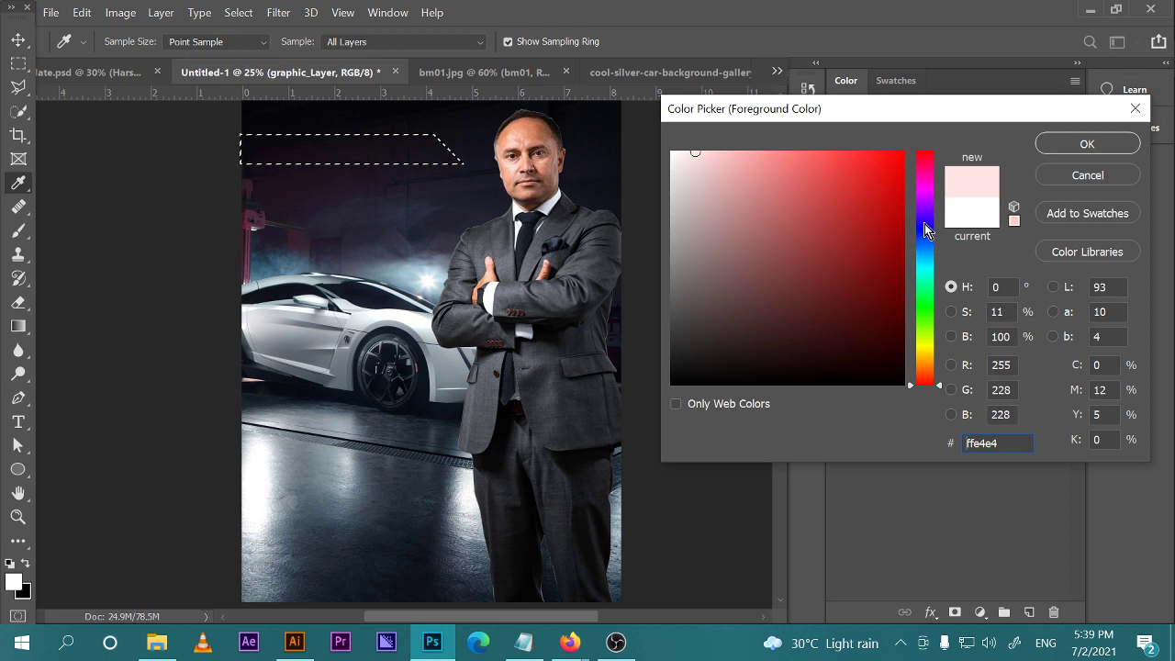
pyautogui.moveTo(922, 351); pyautogui.dragTo(924, 346)
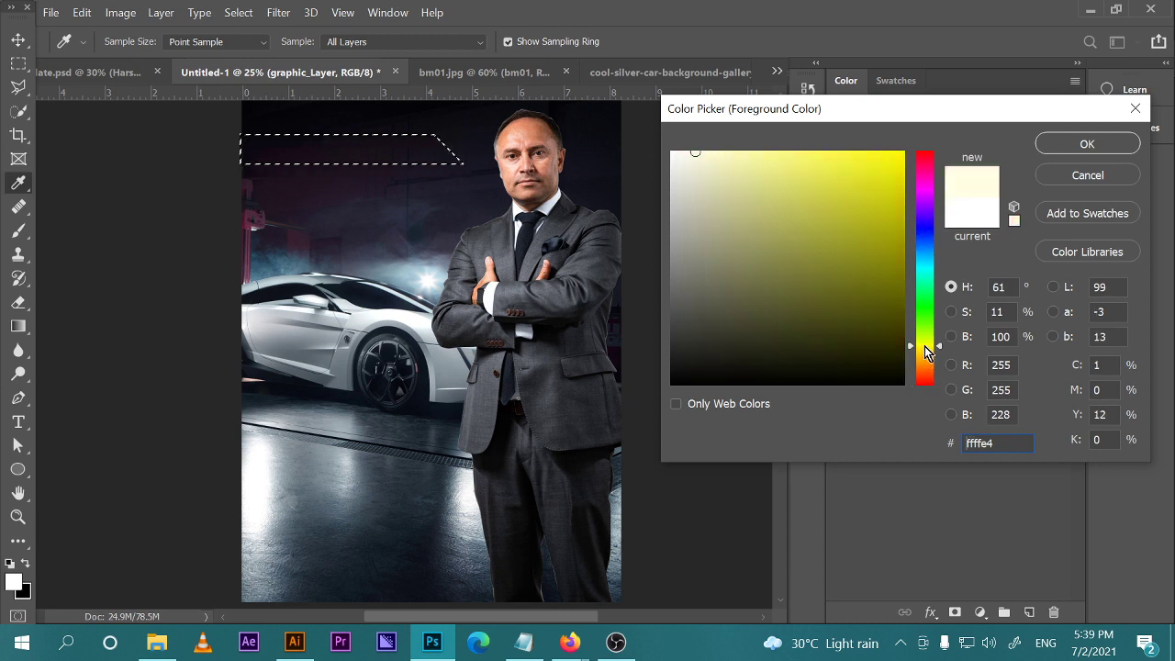
pyautogui.click(752, 152)
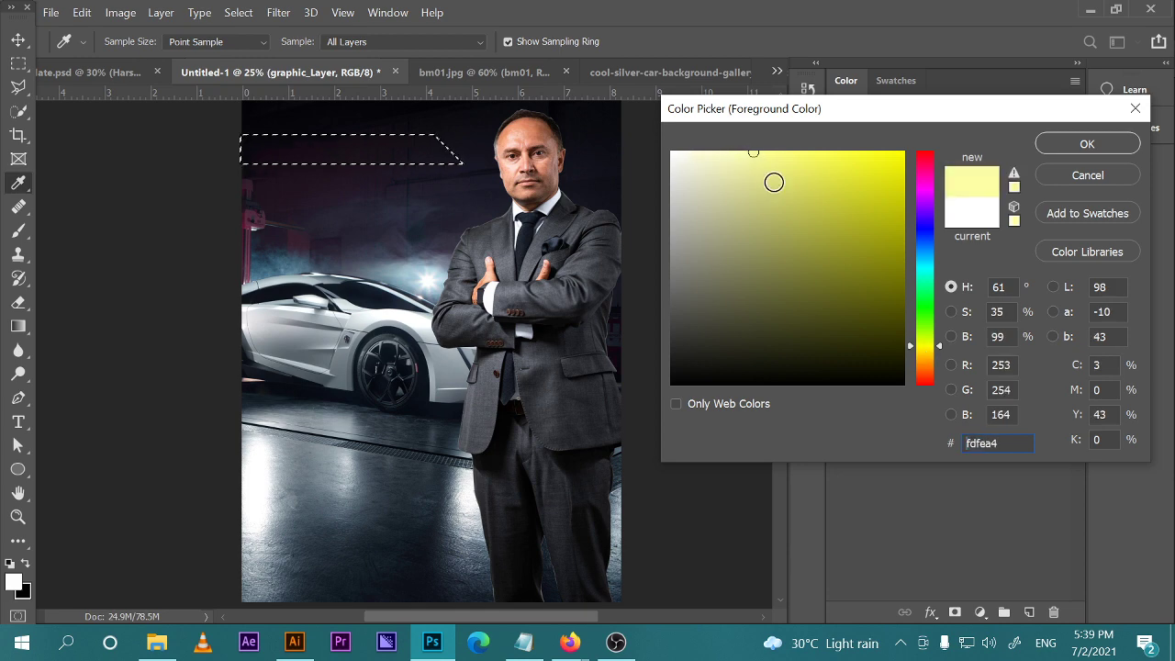
pyautogui.click(1083, 144)
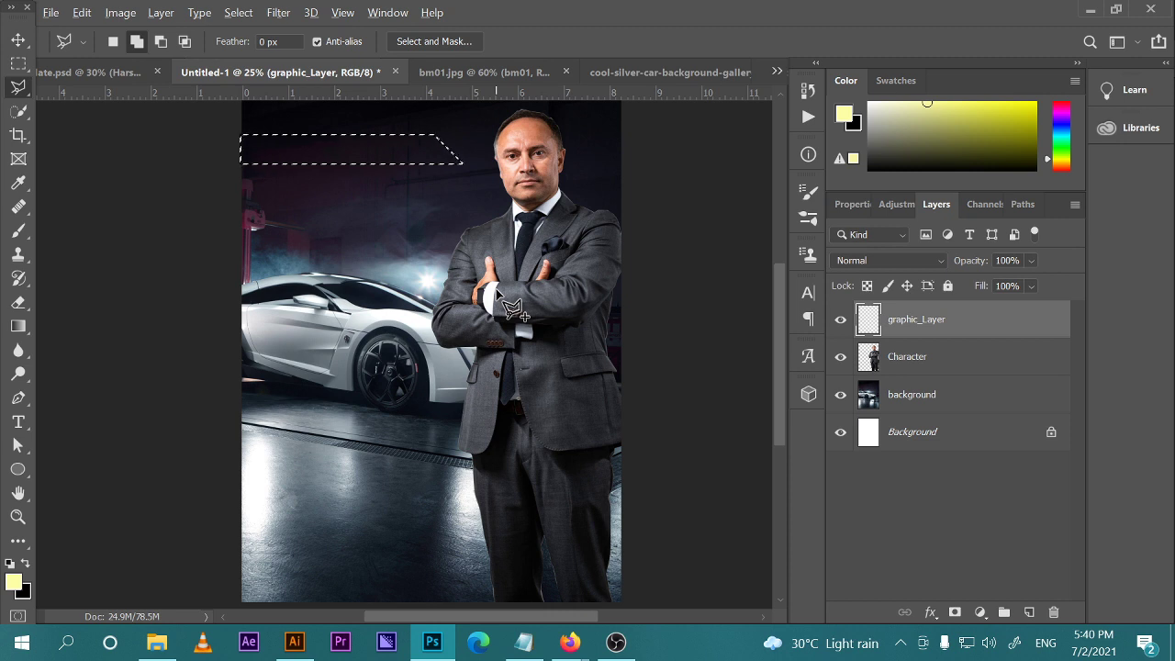
# Fill the banner selection on graphic_Layer with the pale yellow foreground colour, deselect it, and switch to the Move tool
pyautogui.press('alt')
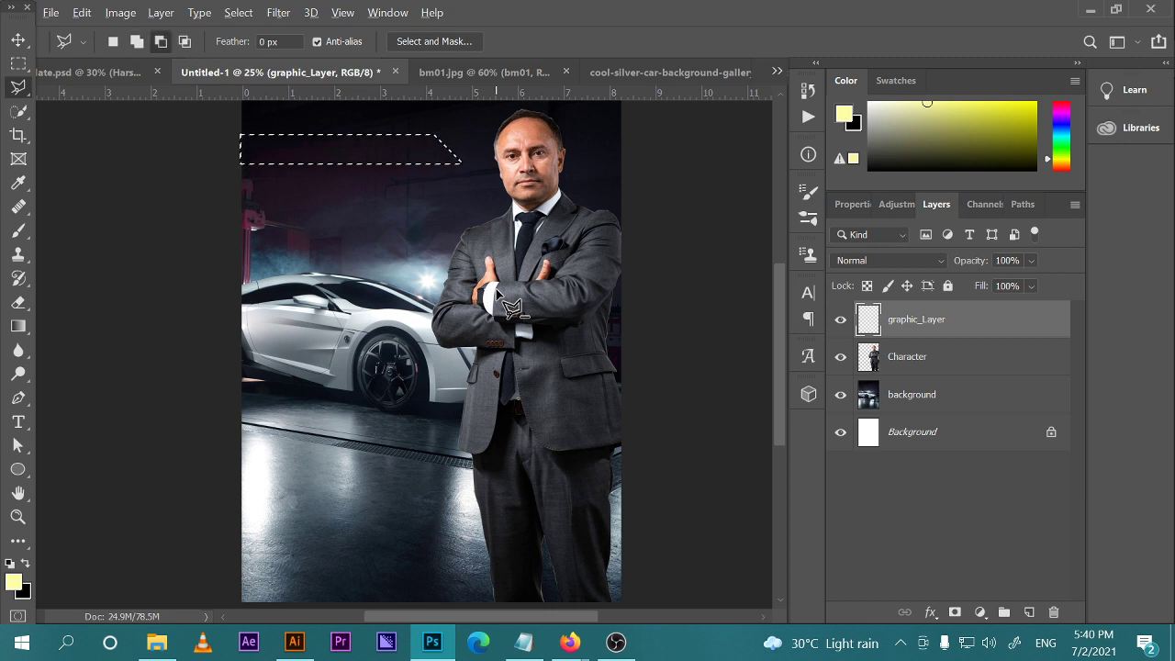
pyautogui.hotkey('alt', 'BackSpace')
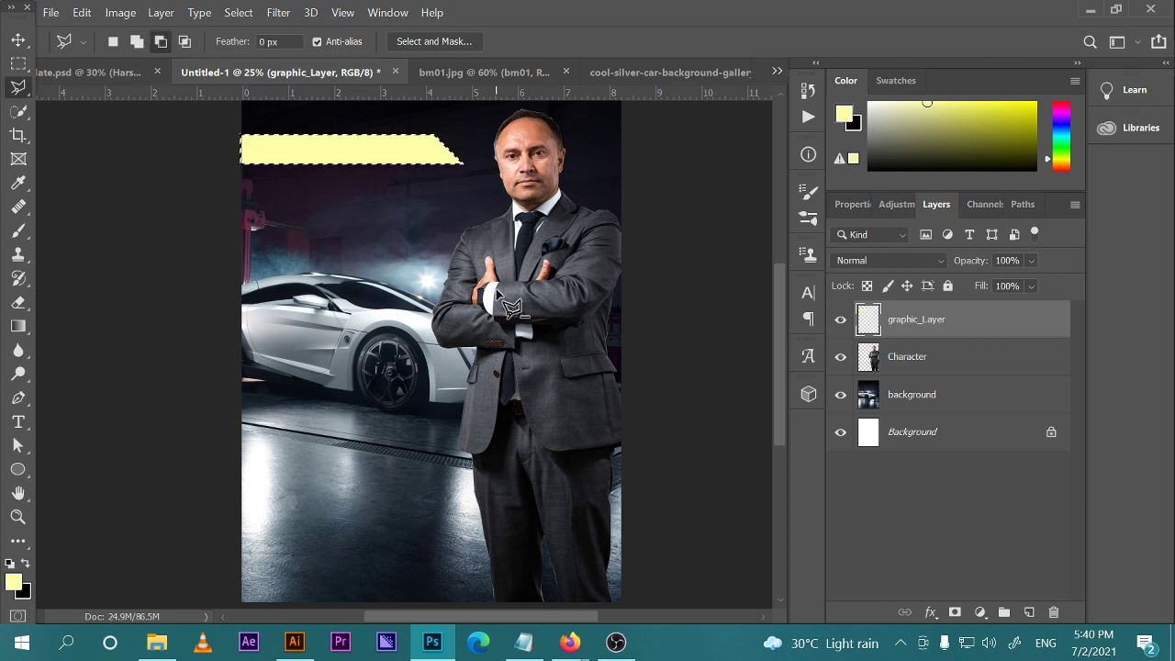
pyautogui.press('shift')
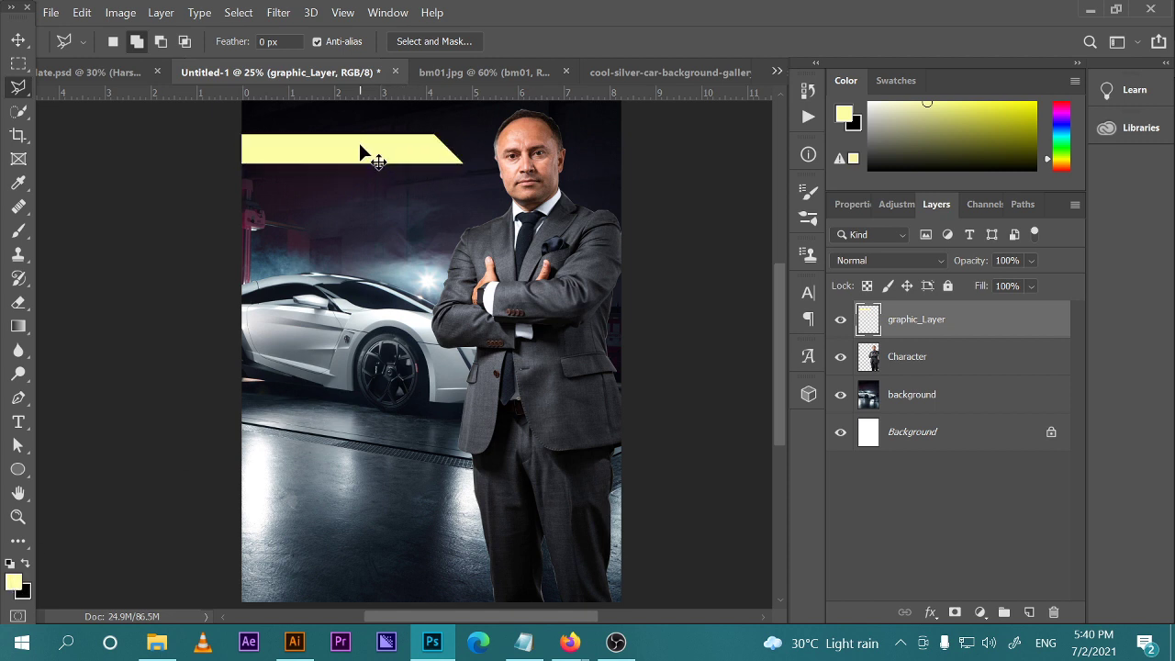
pyautogui.press('v')
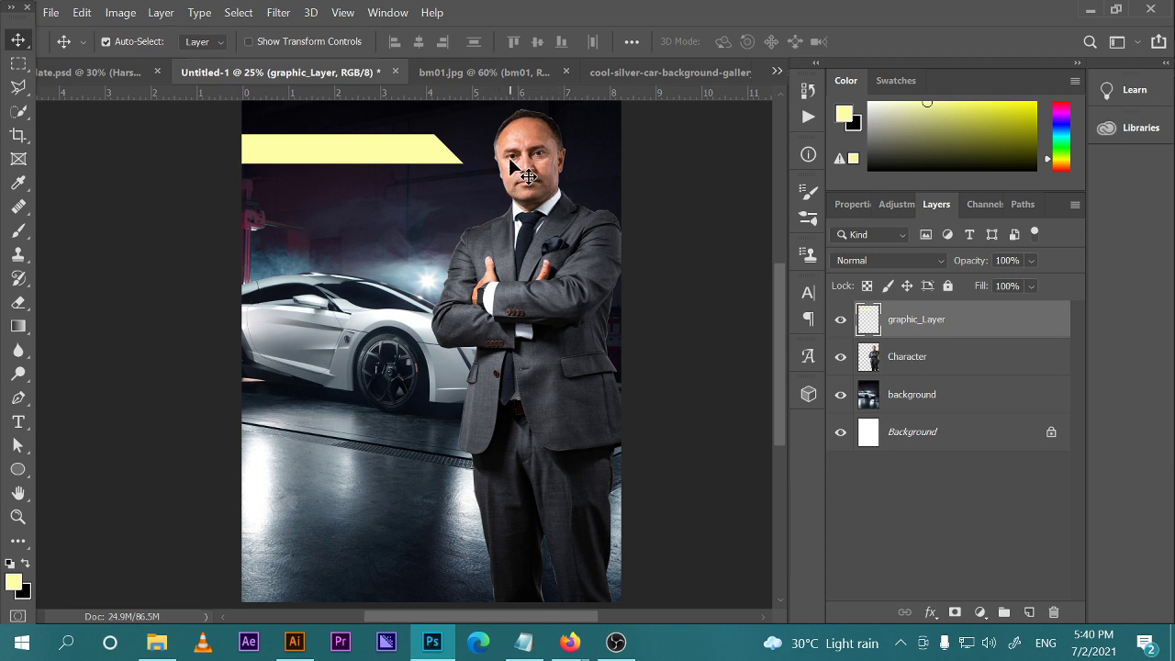
pyautogui.moveTo(459, 210); pyautogui.dragTo(483, 270)
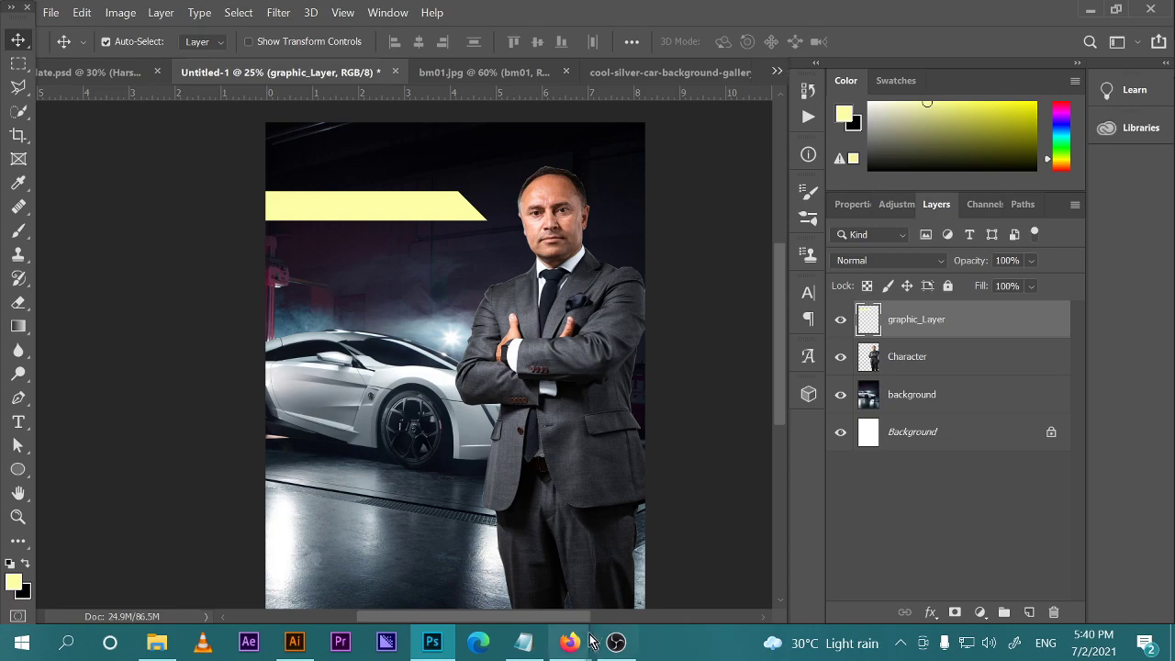
# Switch to Firefox to check the Google Meet call, and return to Photoshop
pyautogui.moveTo(570, 642)
pyautogui.click(548, 585)
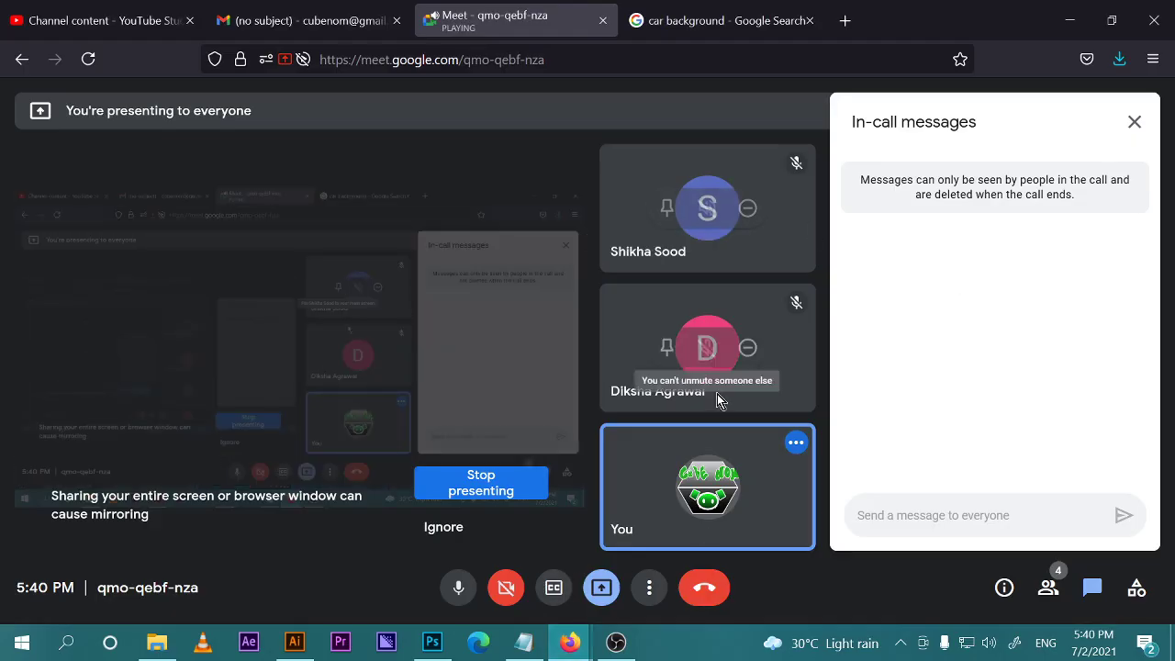
pyautogui.click(432, 642)
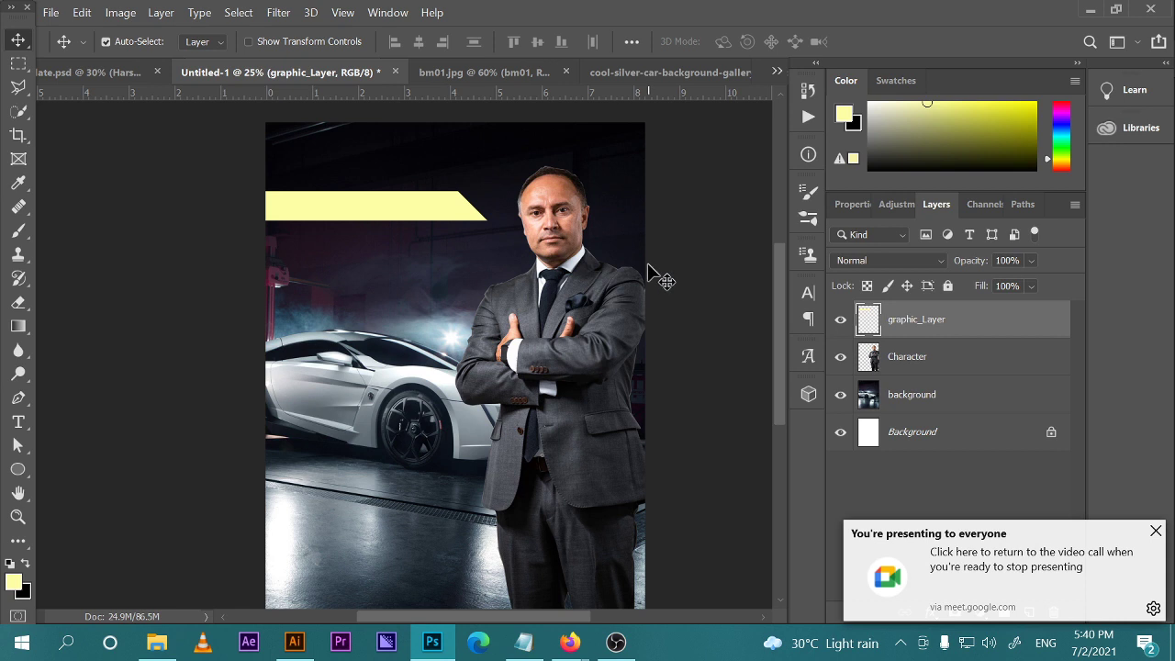
pyautogui.moveTo(474, 290); pyautogui.dragTo(599, 283)
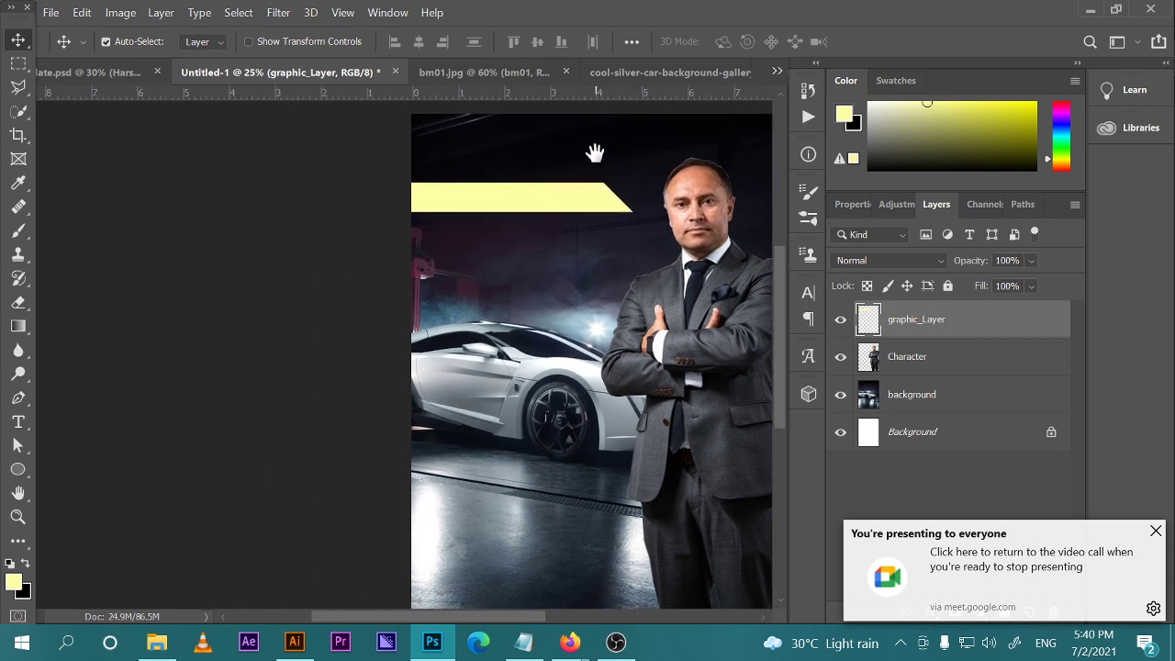
pyautogui.moveTo(564, 183); pyautogui.dragTo(435, 207)
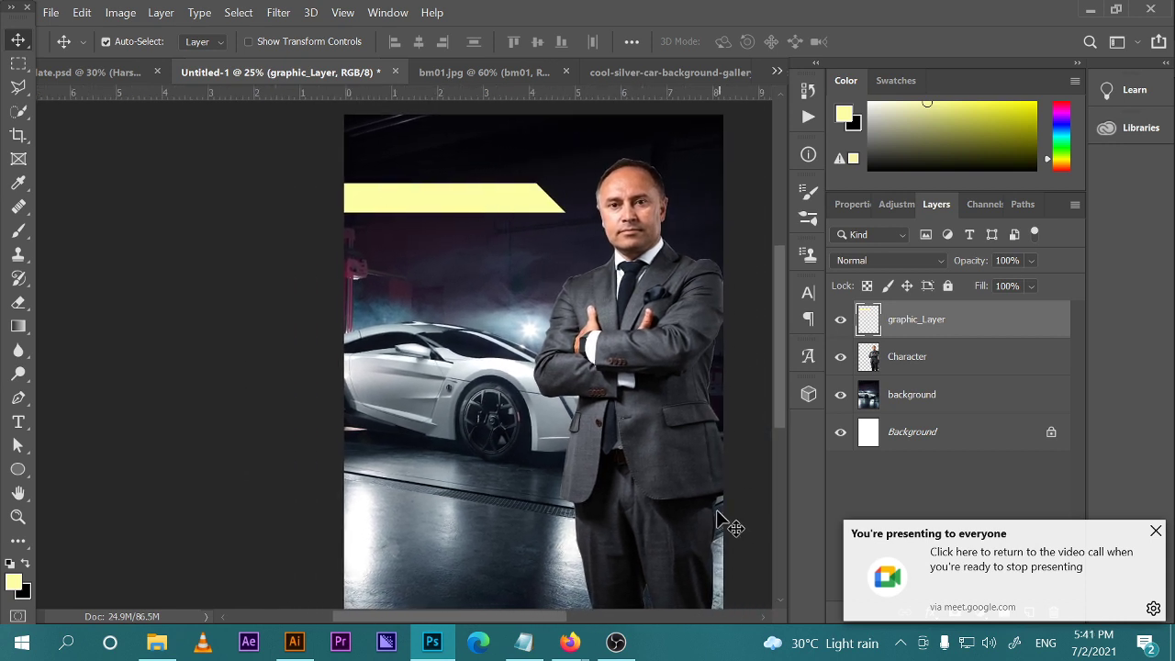
pyautogui.moveTo(684, 429); pyautogui.dragTo(614, 412)
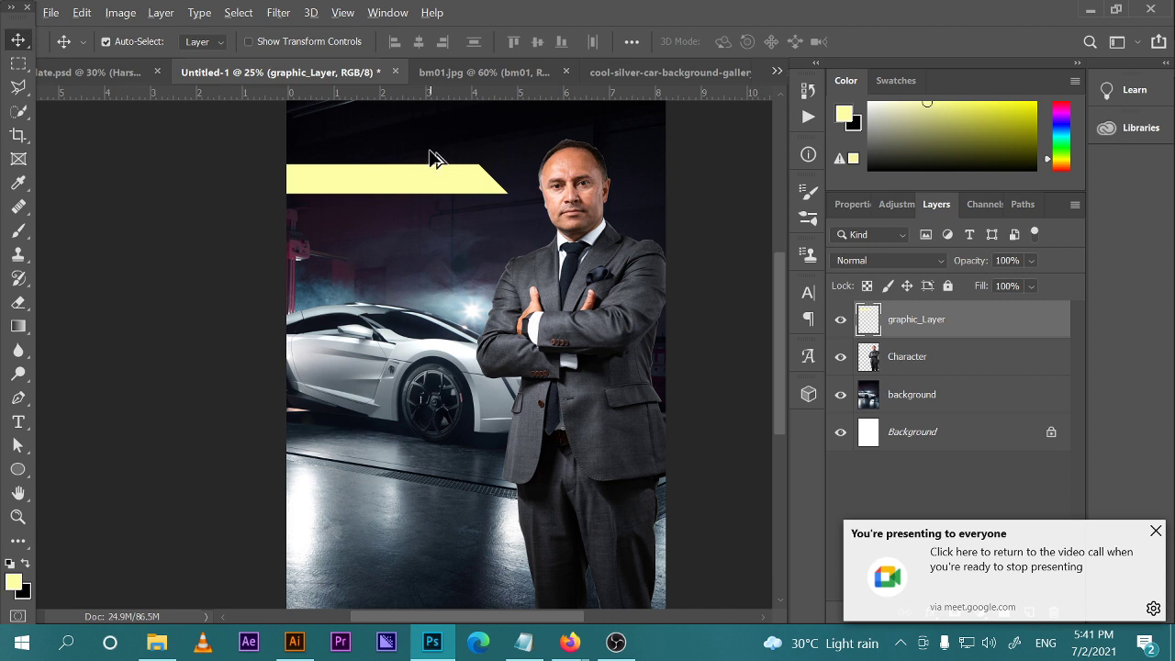
# Duplicate the pale yellow banner three times, placing one copy just below the original and two stacked over the floor in the poster's lower part
pyautogui.moveTo(404, 190); pyautogui.dragTo(399, 237)
pyautogui.moveTo(480, 344); pyautogui.dragTo(462, 283)
pyautogui.moveTo(420, 178); pyautogui.dragTo(422, 487)
pyautogui.scroll(3, 359, 487)
pyautogui.hscroll(1, 358, 488)
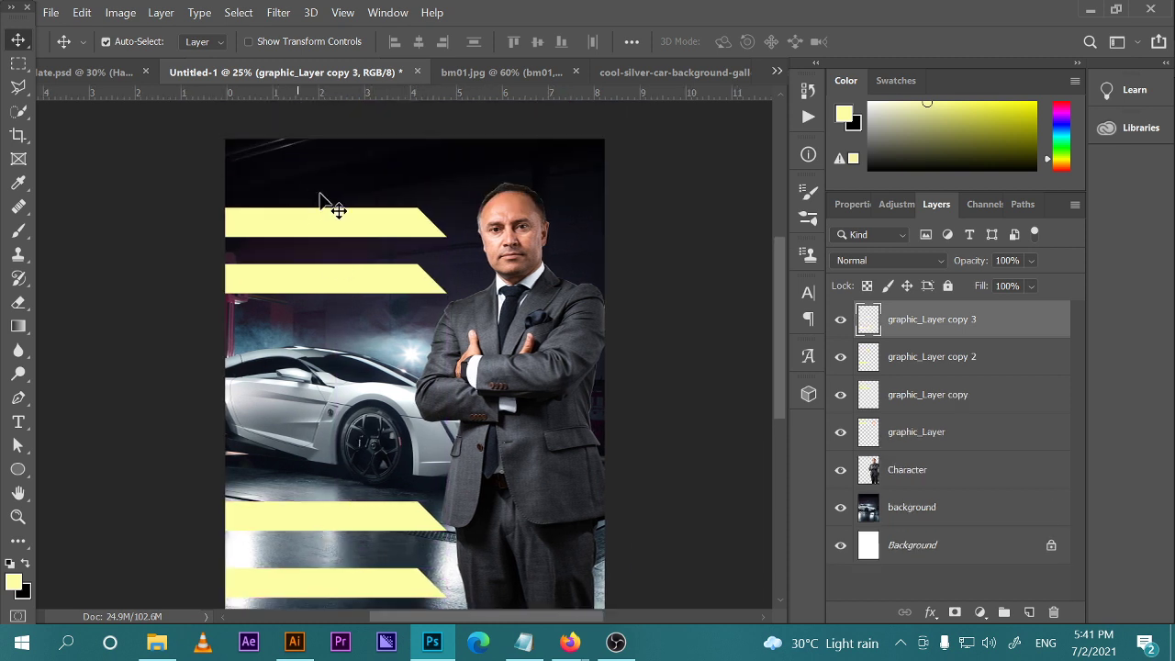
# Even out the banner spacing by lowering the second banner and raising the third, keeping both flush with the poster's left edge
pyautogui.hotkey('ctrl', '-')
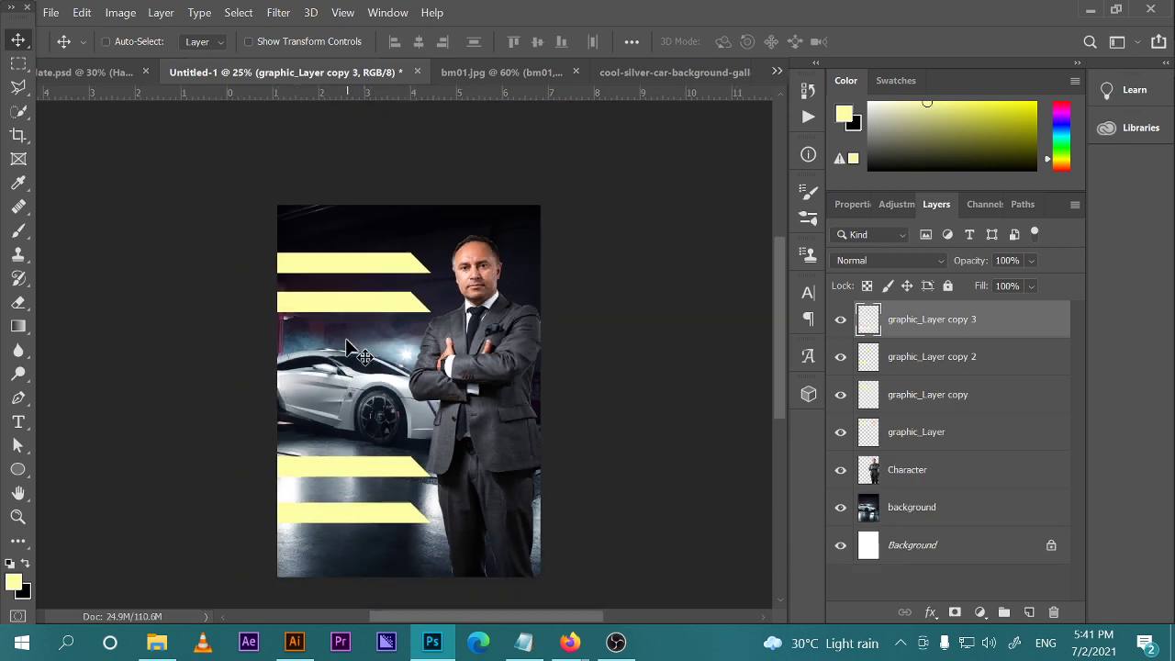
pyautogui.hotkey('ctrl', '-')
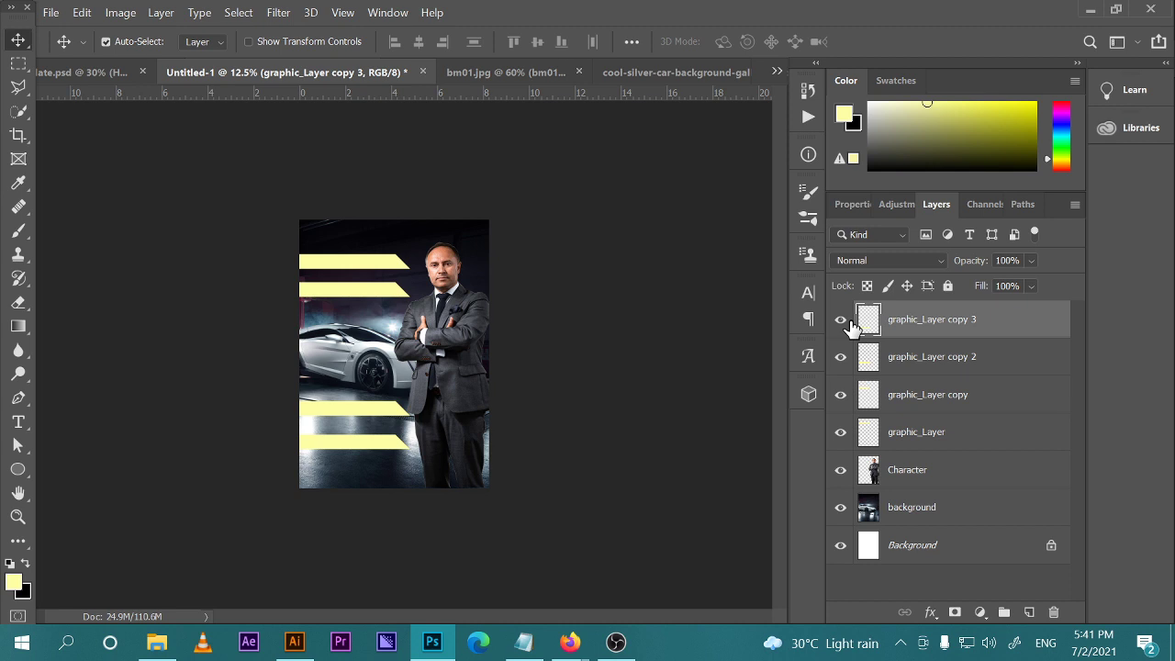
pyautogui.hotkey('ctrl', '+')
pyautogui.hotkey('ctrl', '+')
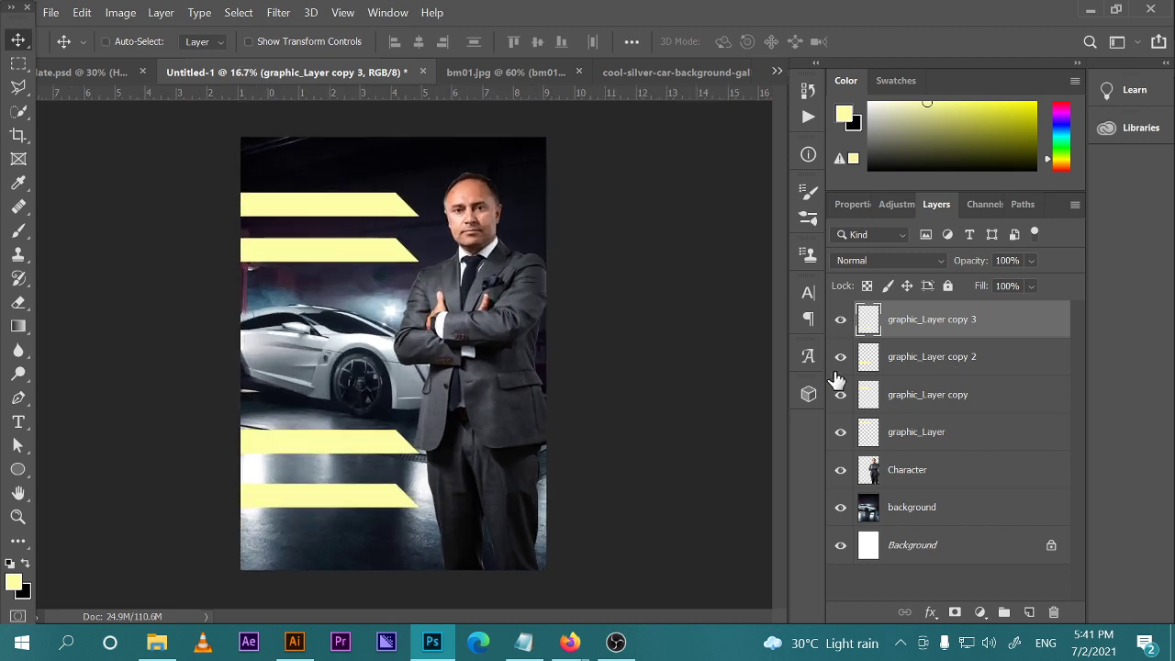
pyautogui.hotkey('ctrl', '-')
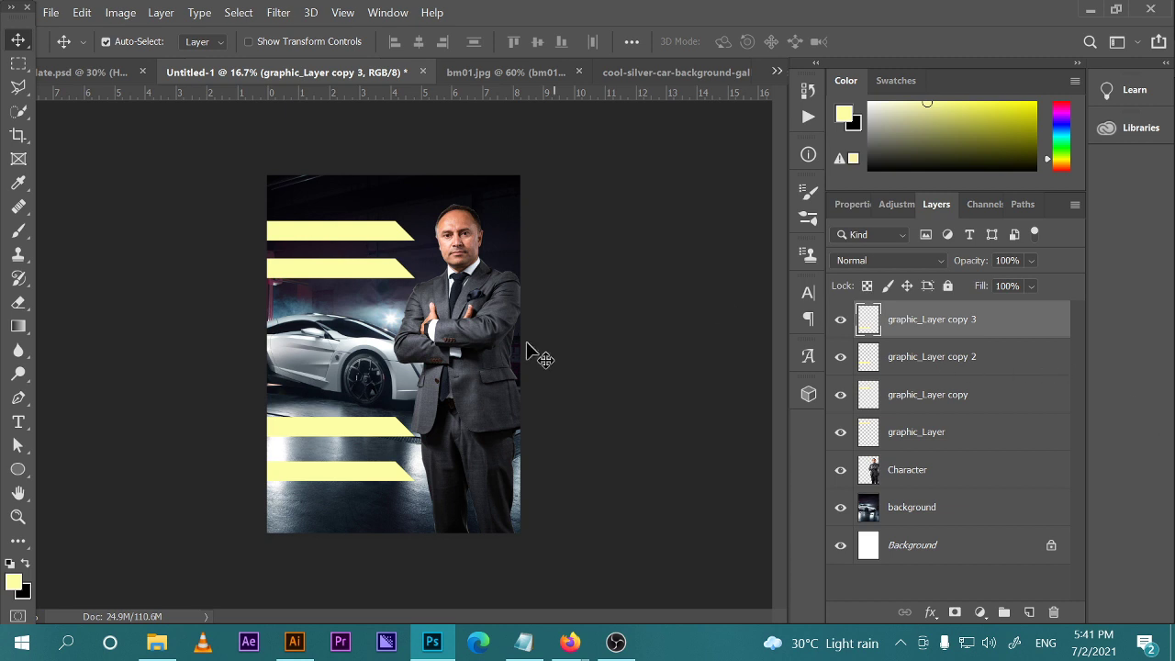
pyautogui.click(926, 367)
pyautogui.moveTo(382, 274); pyautogui.dragTo(382, 284)
pyautogui.click(966, 370)
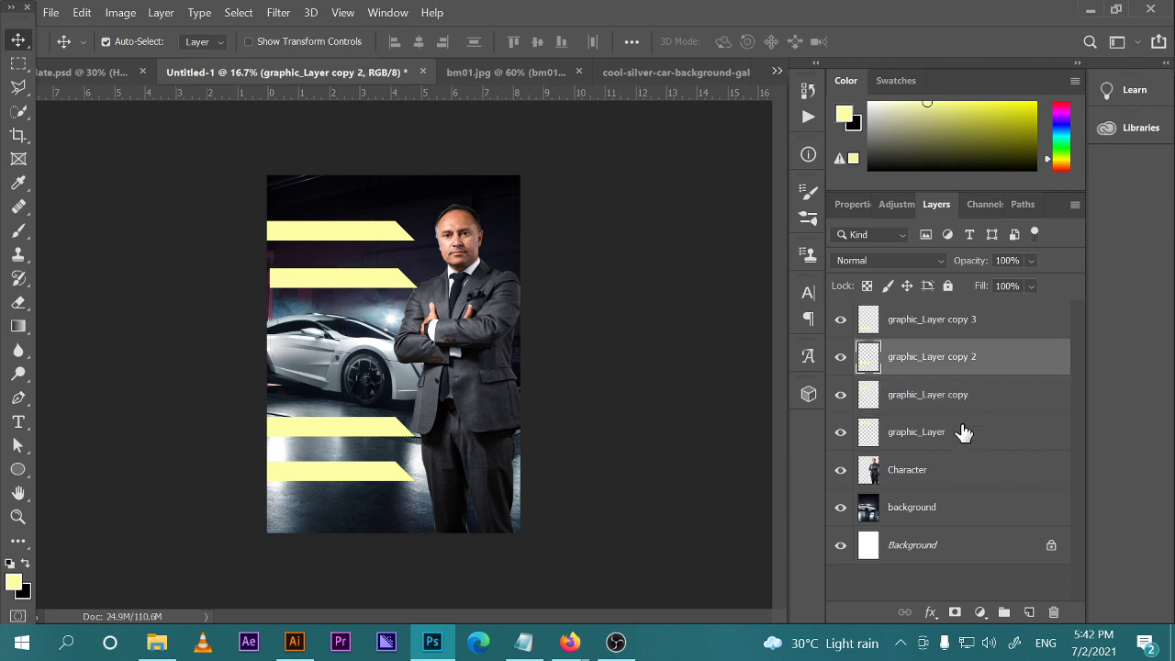
pyautogui.click(957, 410)
pyautogui.click(922, 436)
pyautogui.moveTo(384, 431)
pyautogui.mouseDown()
pyautogui.moveTo(367, 423)
pyautogui.moveTo(395, 415)
pyautogui.mouseUp()
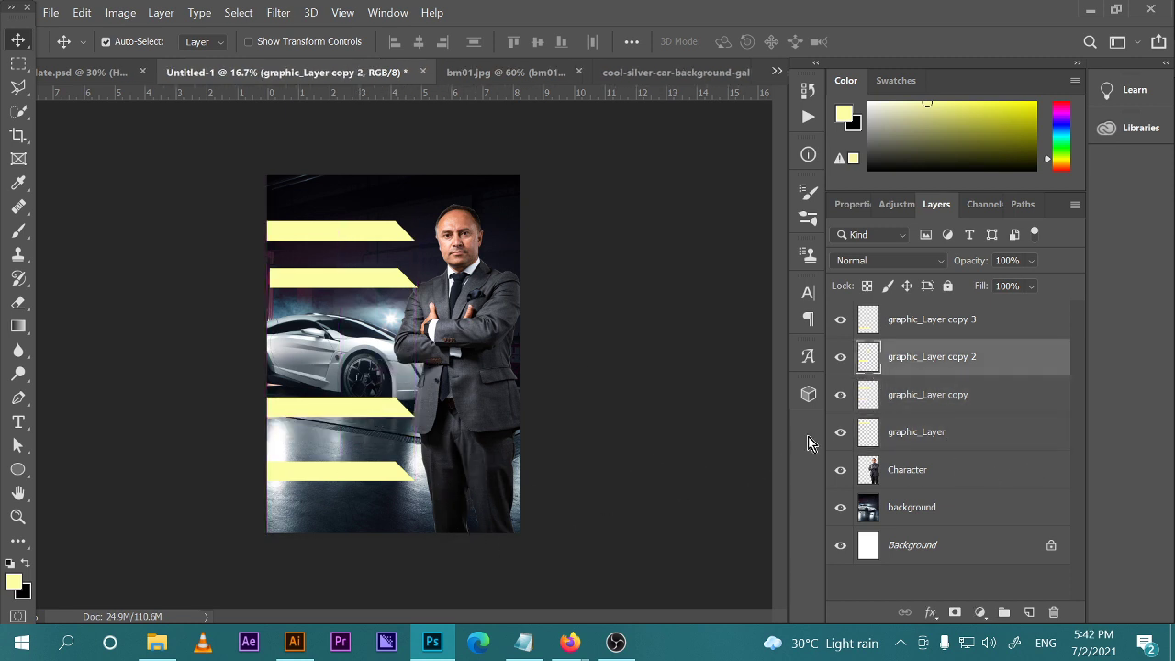
pyautogui.click(954, 434)
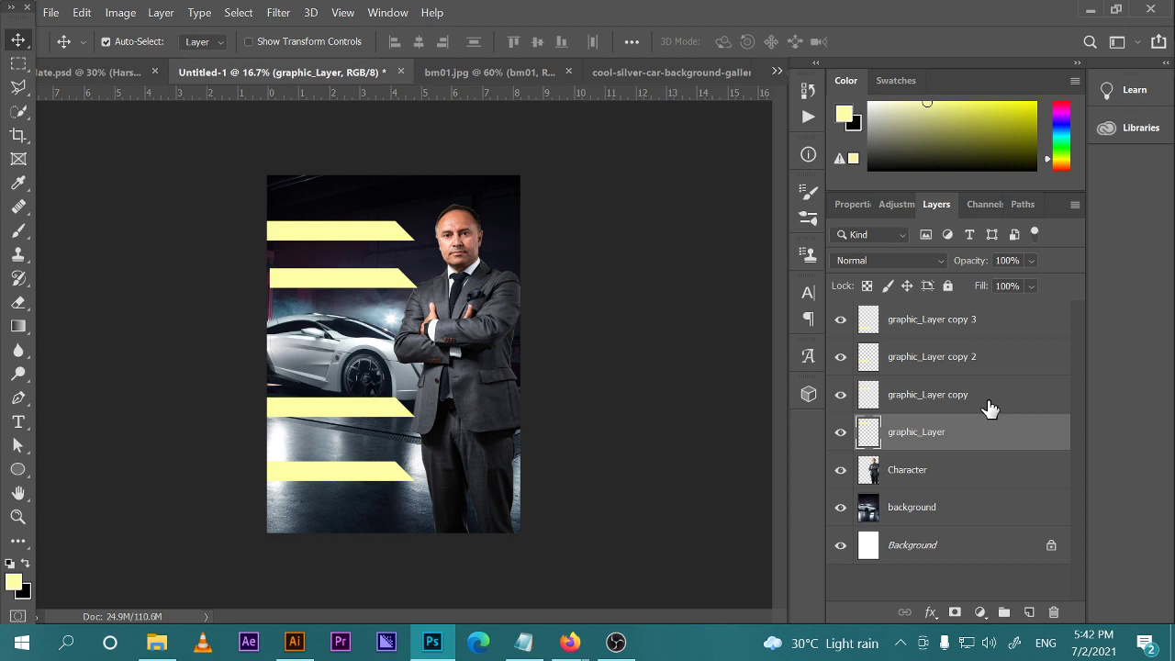
pyautogui.moveTo(369, 278); pyautogui.dragTo(364, 276)
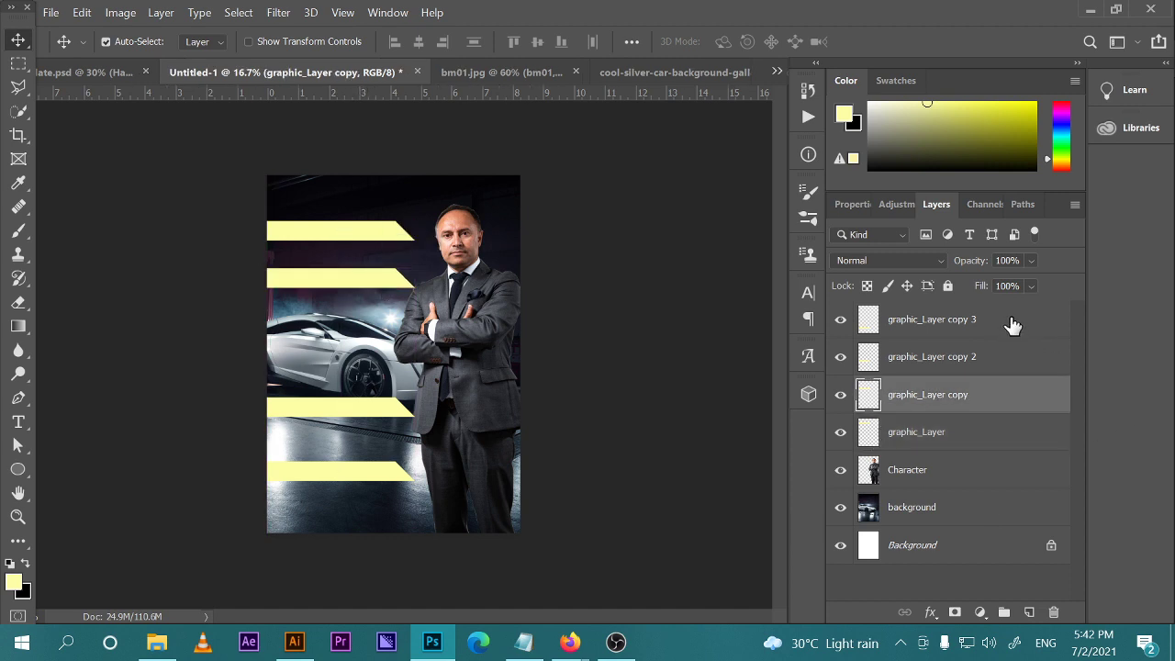
# Merge graphic_Layer and its three copies into a single layer
pyautogui.click(1010, 324)
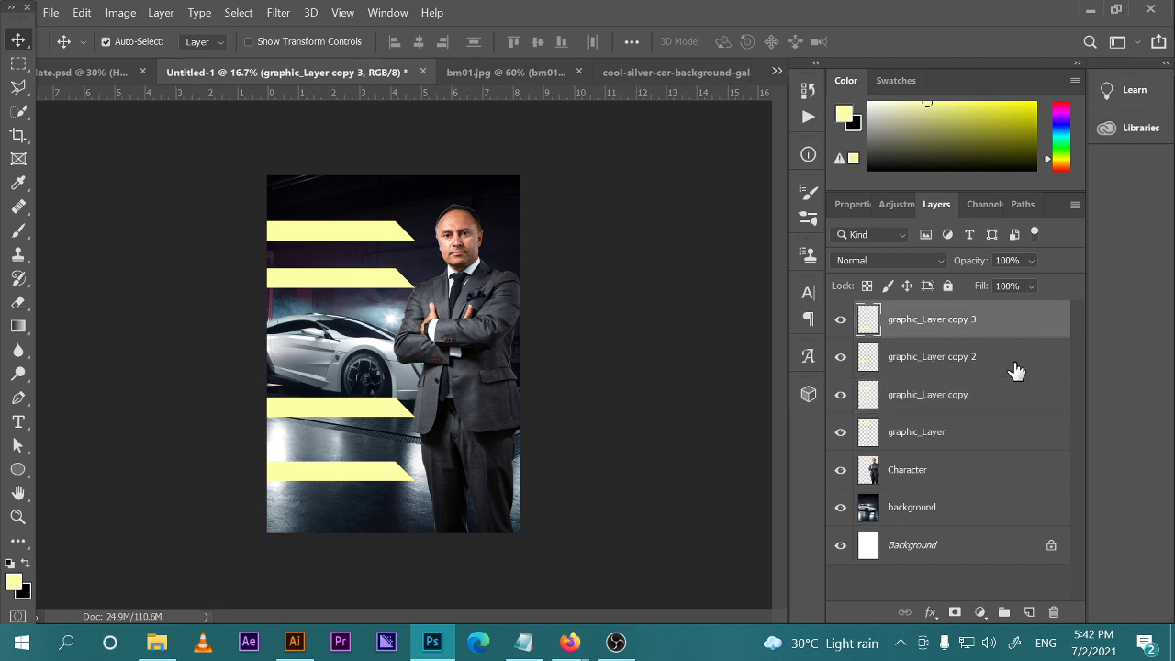
pyautogui.keyDown('shift'); pyautogui.click(1010, 367); pyautogui.keyUp('shift')
pyautogui.keyDown('shift'); pyautogui.click(999, 400); pyautogui.keyUp('shift')
pyautogui.keyDown('shift'); pyautogui.click(997, 434); pyautogui.keyUp('shift')
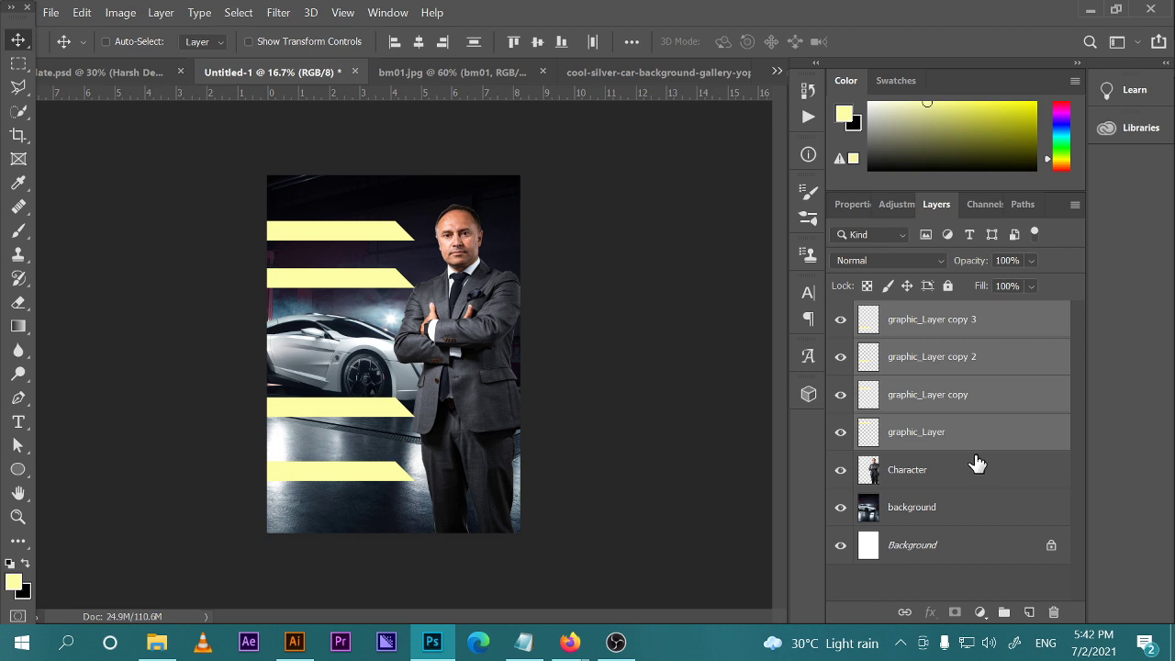
pyautogui.hotkey('ctrl', 'e')
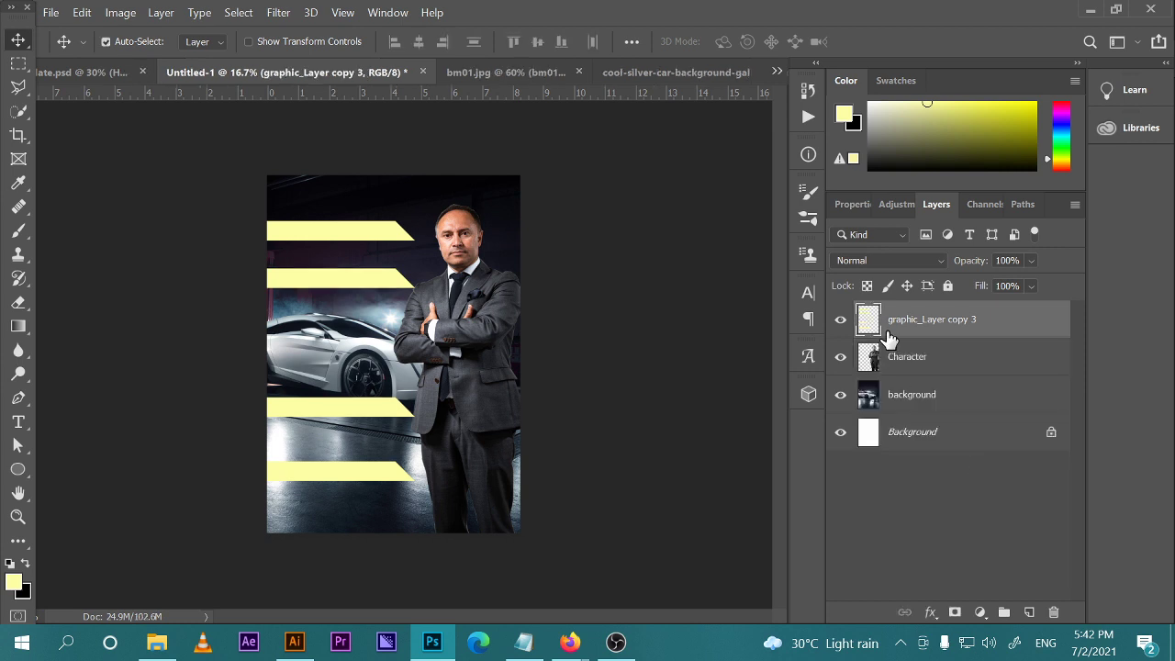
# Toggle the merged banner layer's visibility to check that it holds all four banners
pyautogui.click(840, 320)
pyautogui.click(843, 319)
pyautogui.click(843, 320)
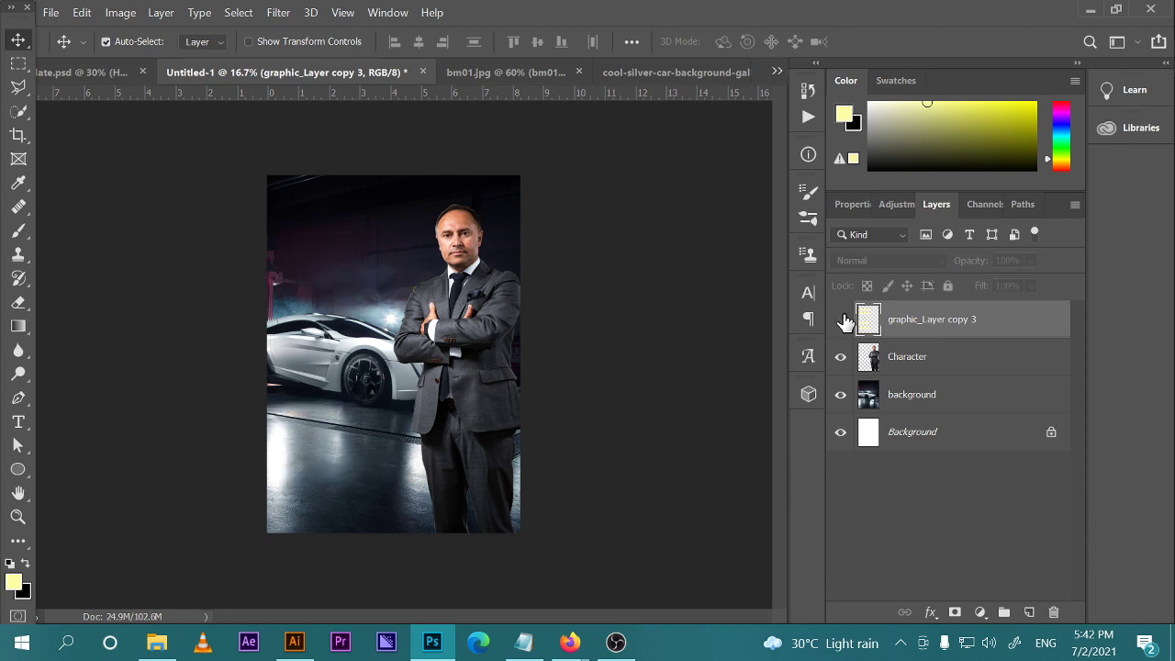
pyautogui.click(843, 319)
pyautogui.click(843, 319)
pyautogui.click(843, 319)
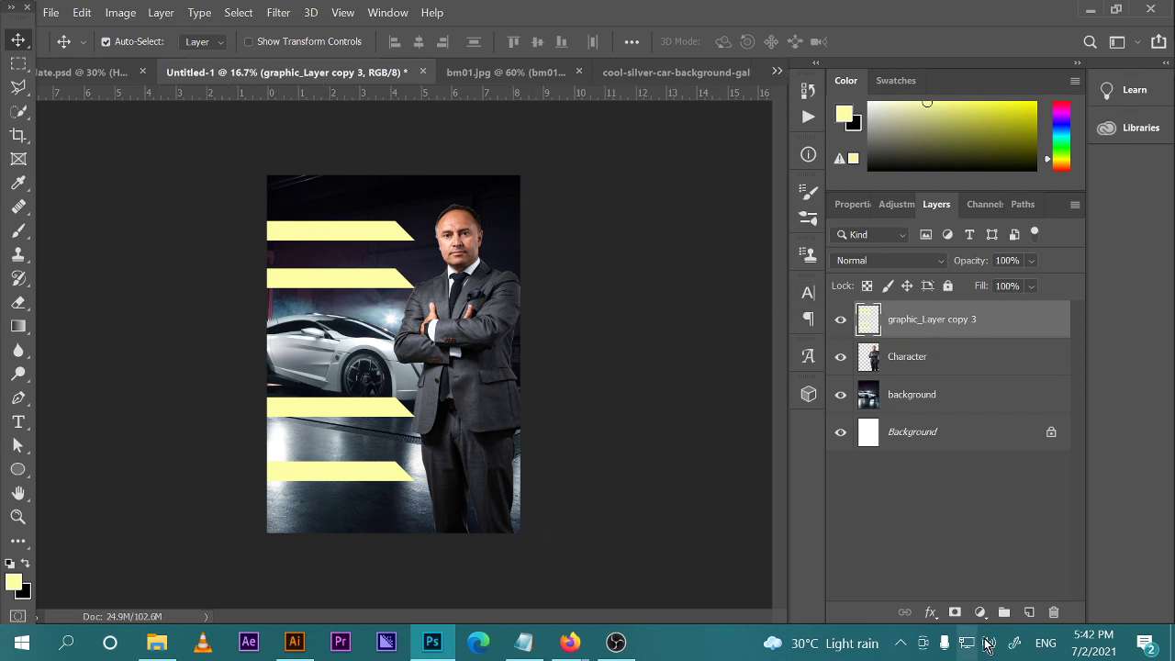
# Add a new layer above the merged banners and name it border
pyautogui.click(1029, 612)
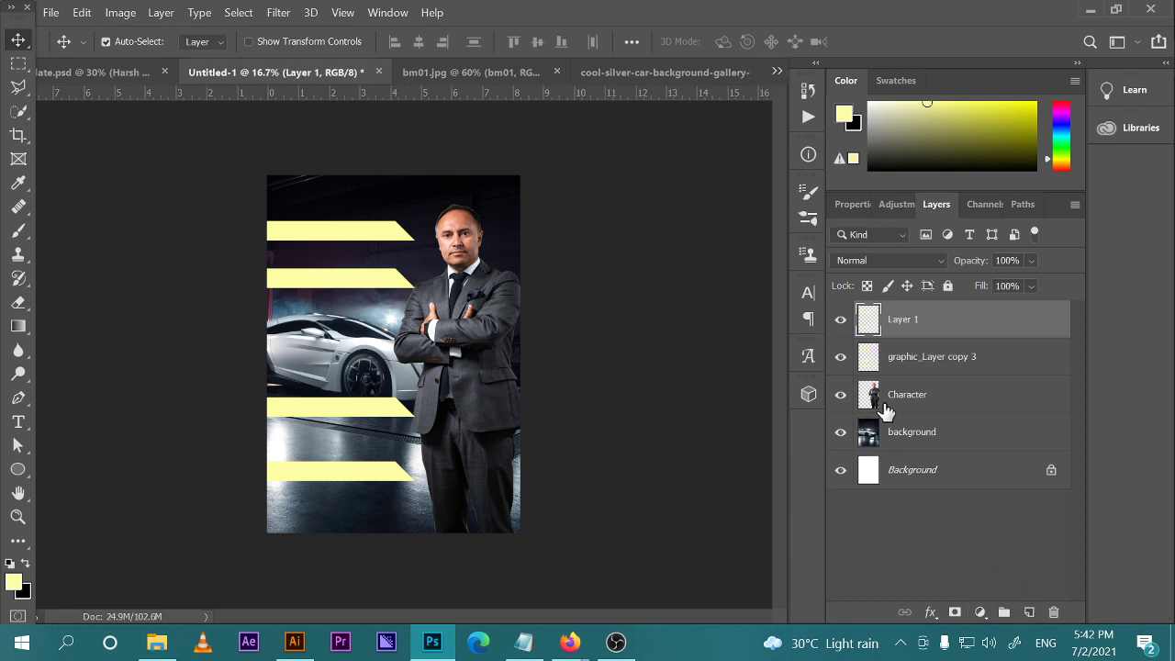
pyautogui.doubleClick(902, 320)
pyautogui.press('Return')
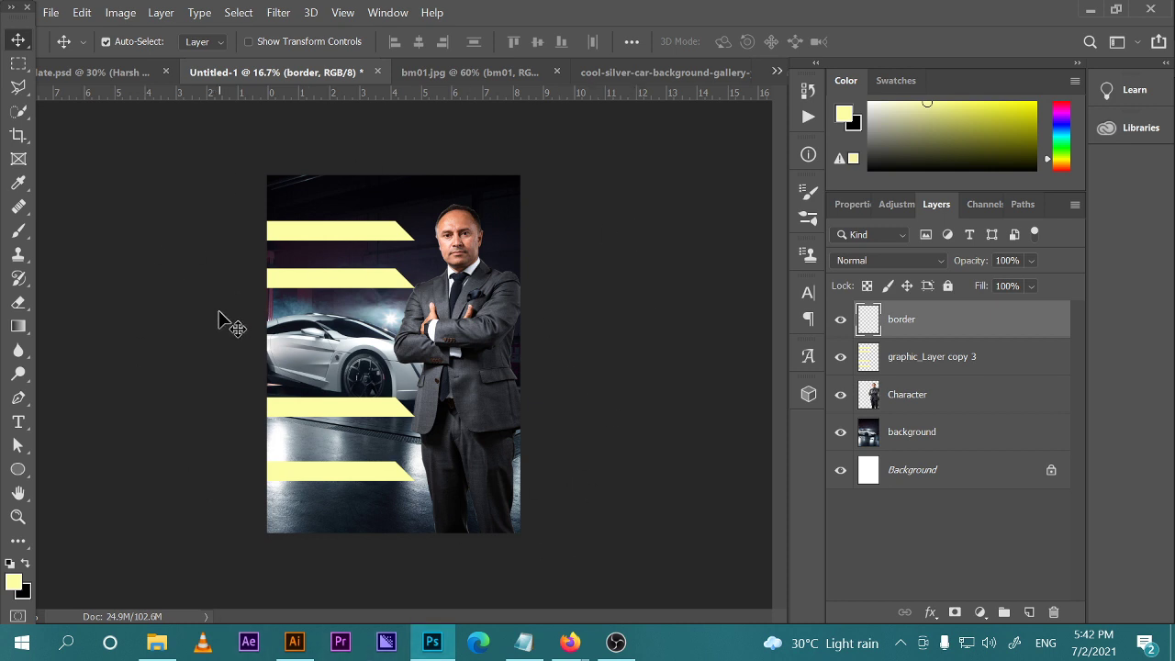
# Select the whole canvas, subtract a slightly inset rectangle, fill the remaining frame on the border layer with pale yellow, and deselect it
pyautogui.hotkey('ctrl', 'a')
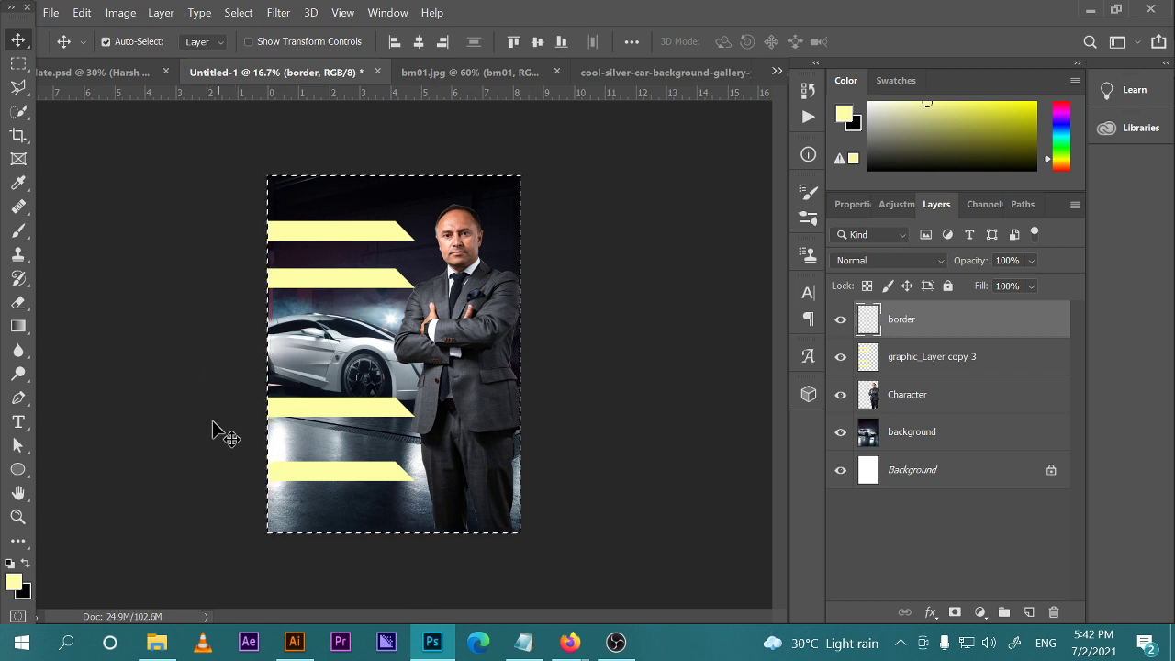
pyautogui.click(13, 67)
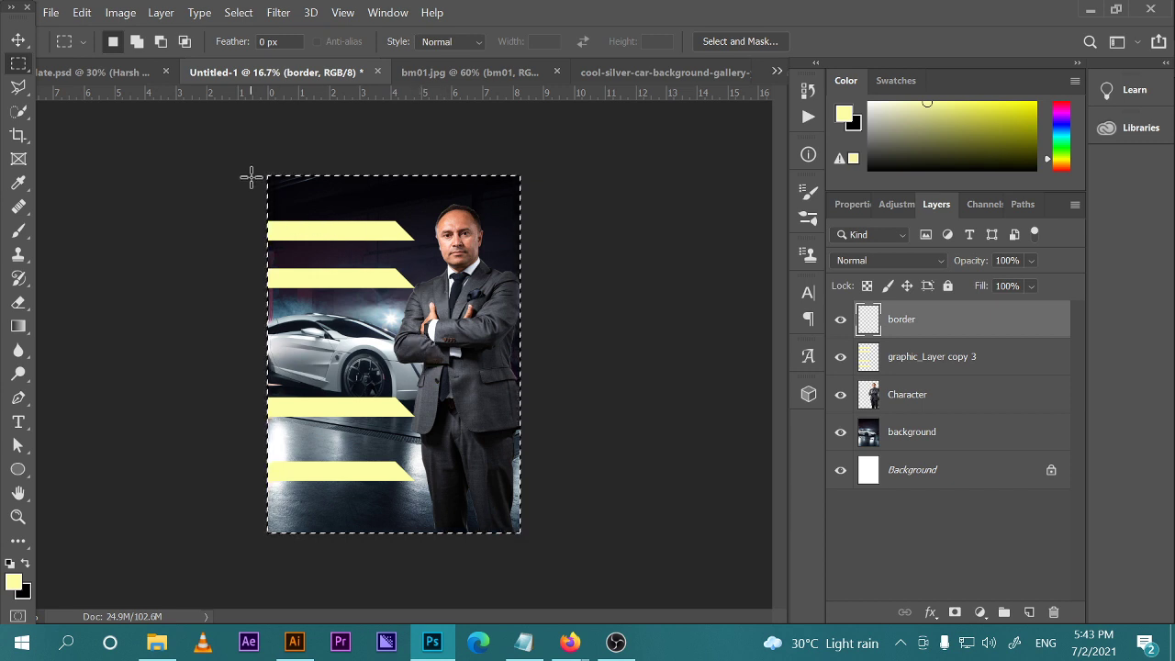
pyautogui.click(156, 44)
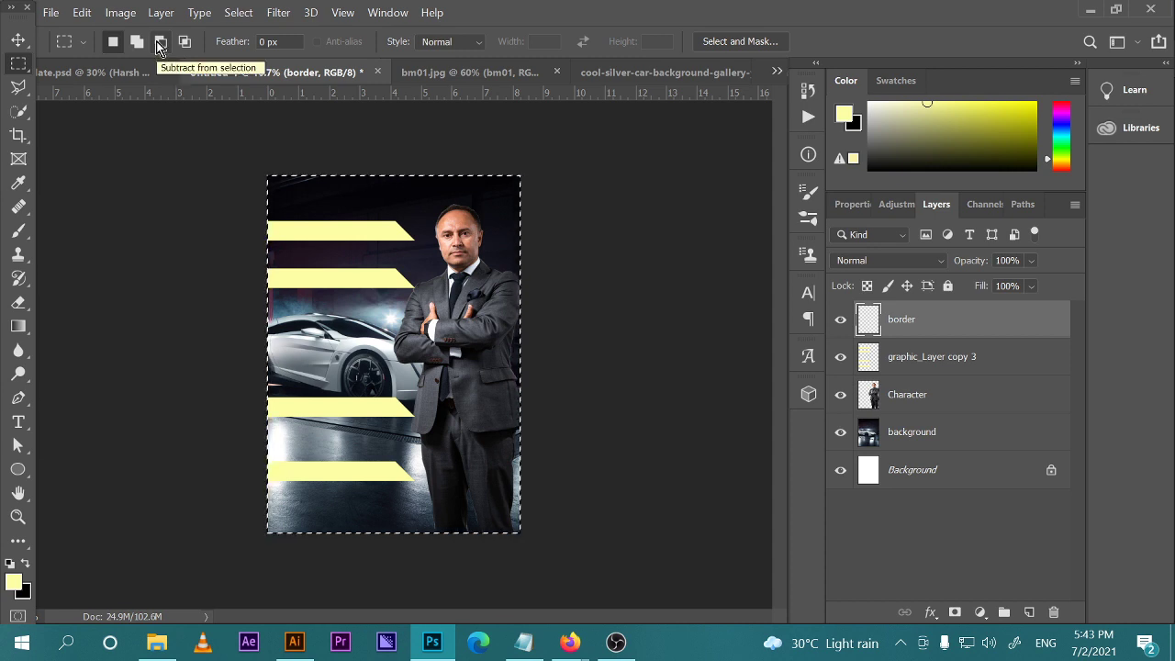
pyautogui.click(159, 44)
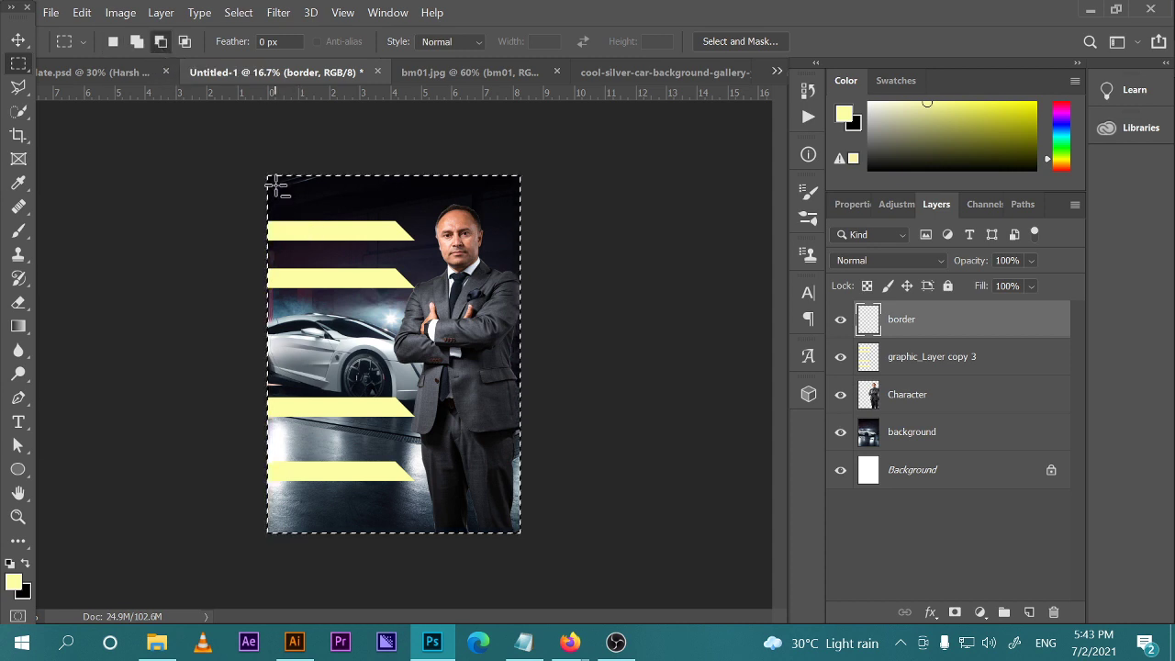
pyautogui.moveTo(274, 182); pyautogui.dragTo(515, 527)
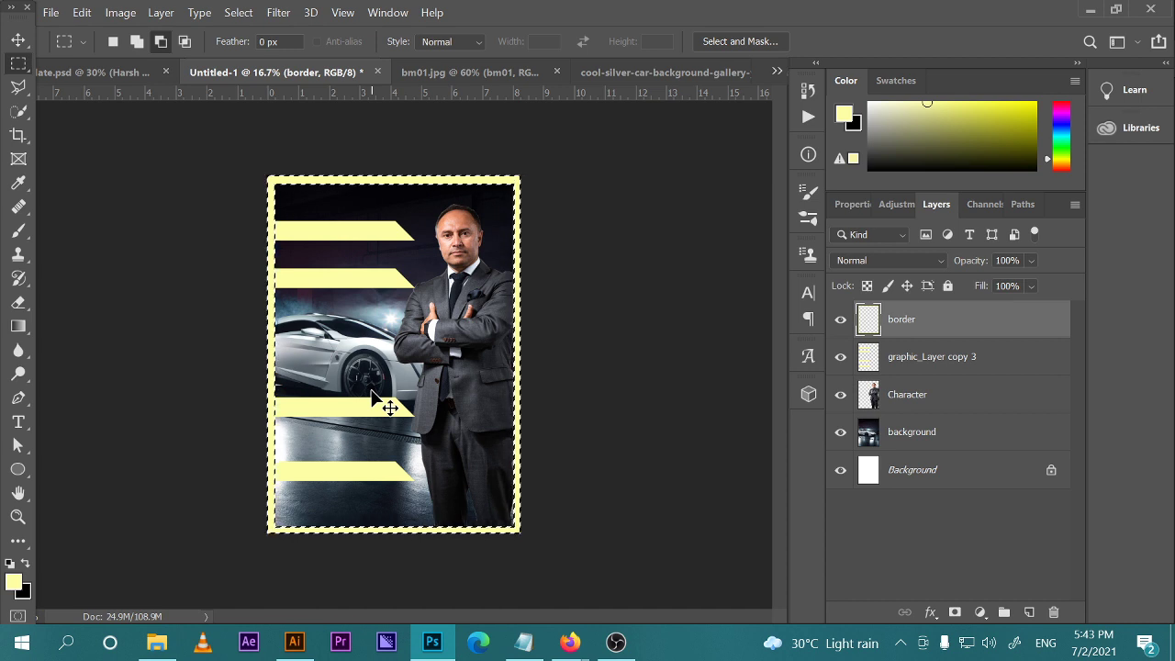
pyautogui.hotkey('ctrl', 'd')
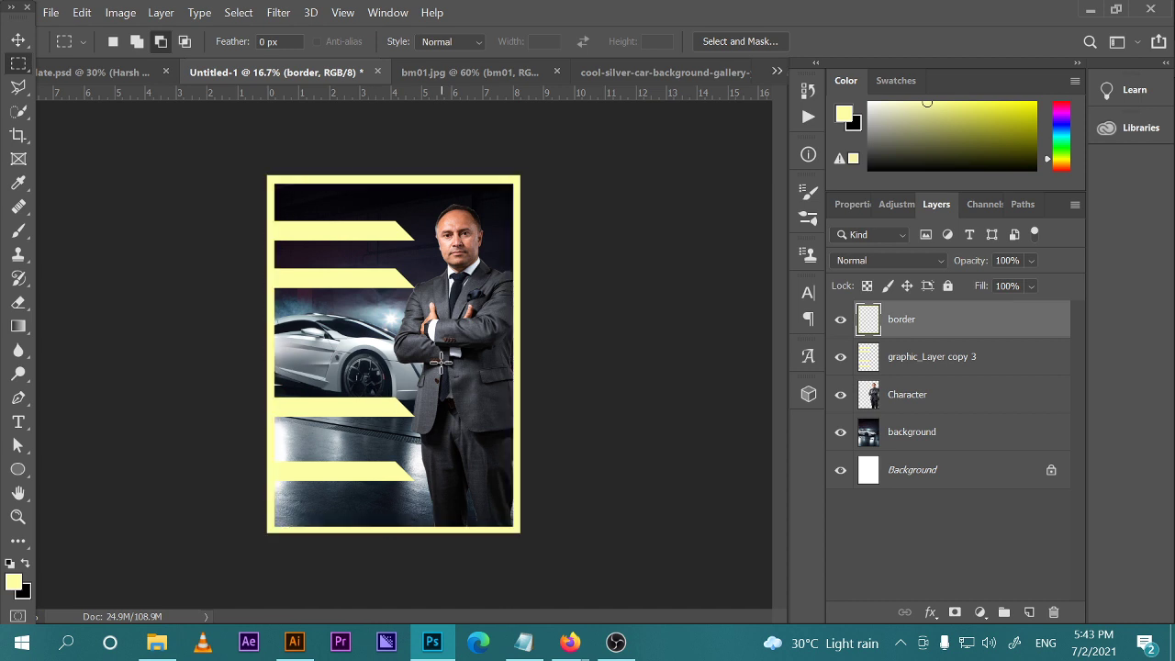
pyautogui.press('v')
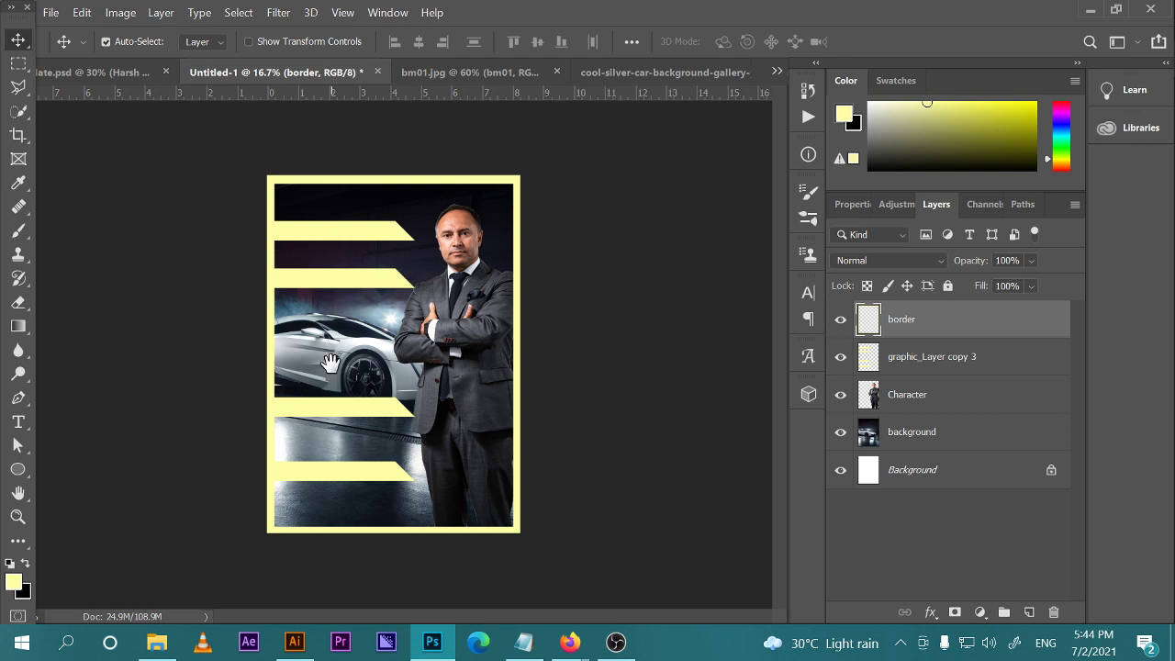
# Marquee-select the second banner from the top on graphic_Layer copy 3, delete it, and clear the selection
pyautogui.press('ctrl')
pyautogui.hotkey('ctrl', '+')
pyautogui.hotkey('ctrl', '+')
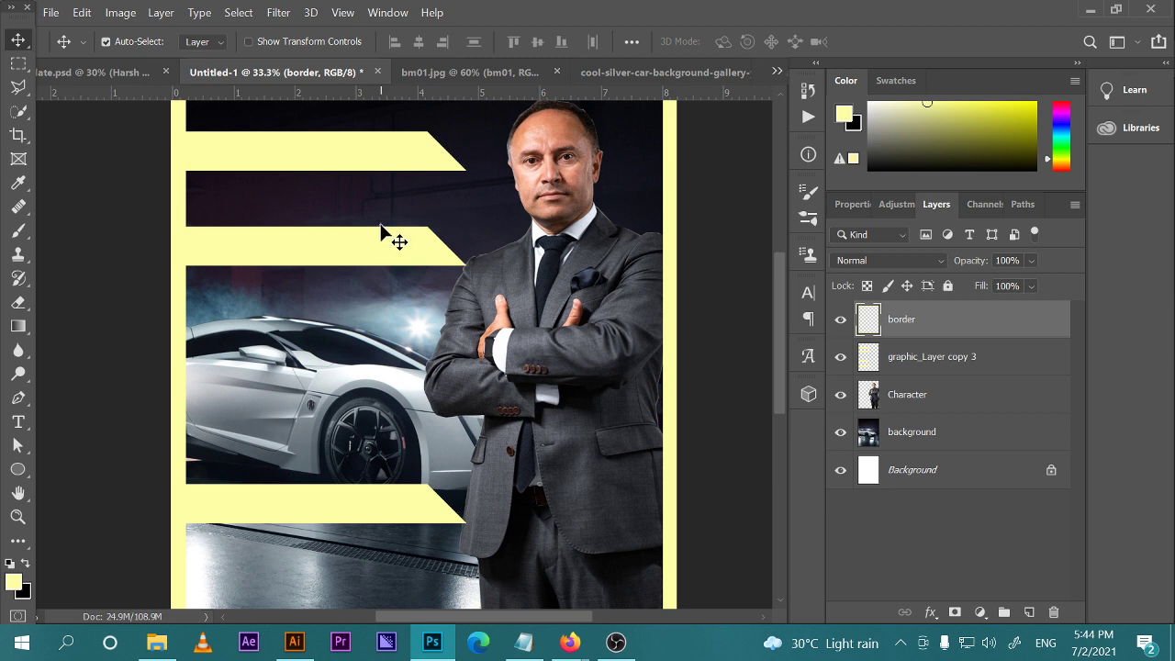
pyautogui.click(920, 357)
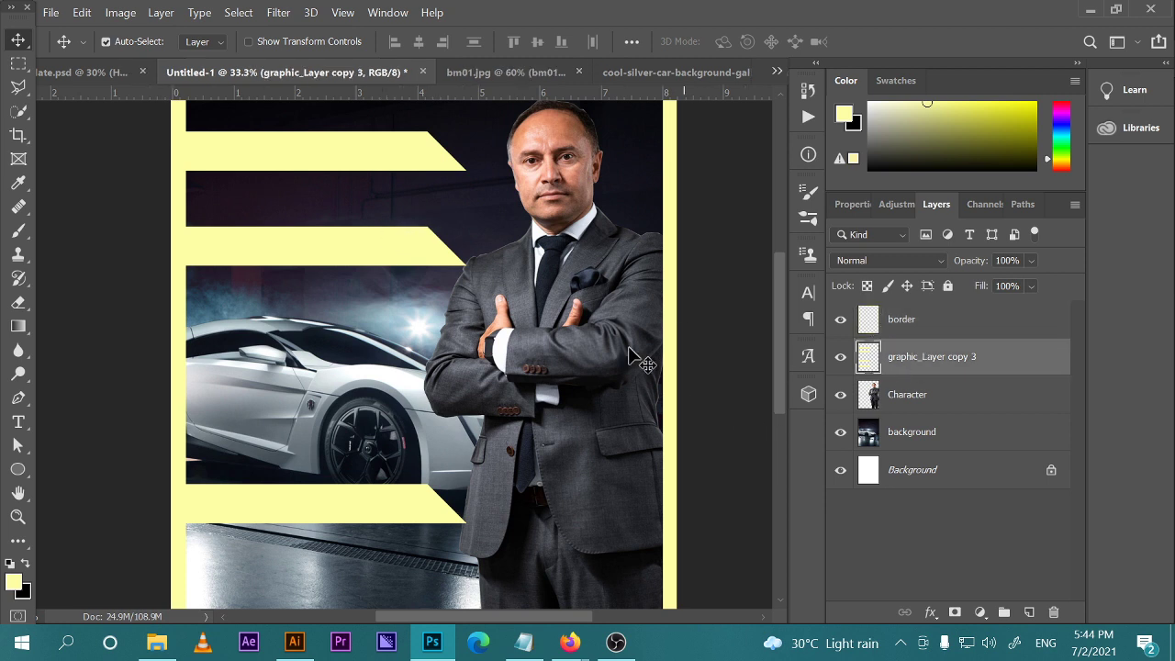
pyautogui.click(15, 66)
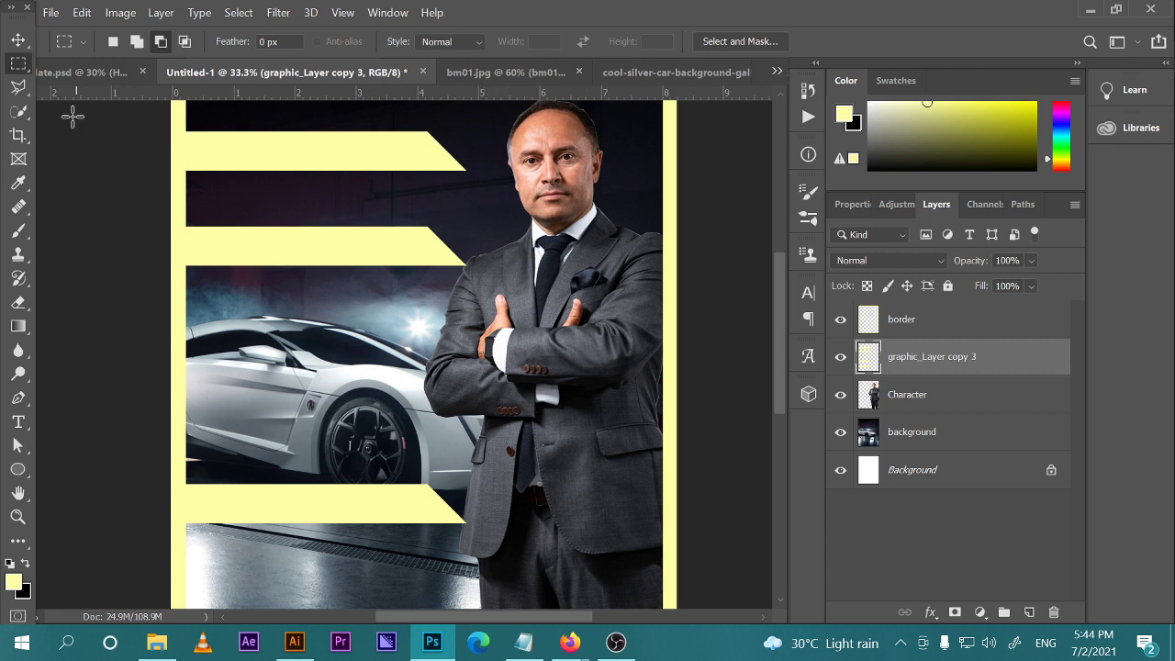
pyautogui.moveTo(476, 207); pyautogui.dragTo(158, 284)
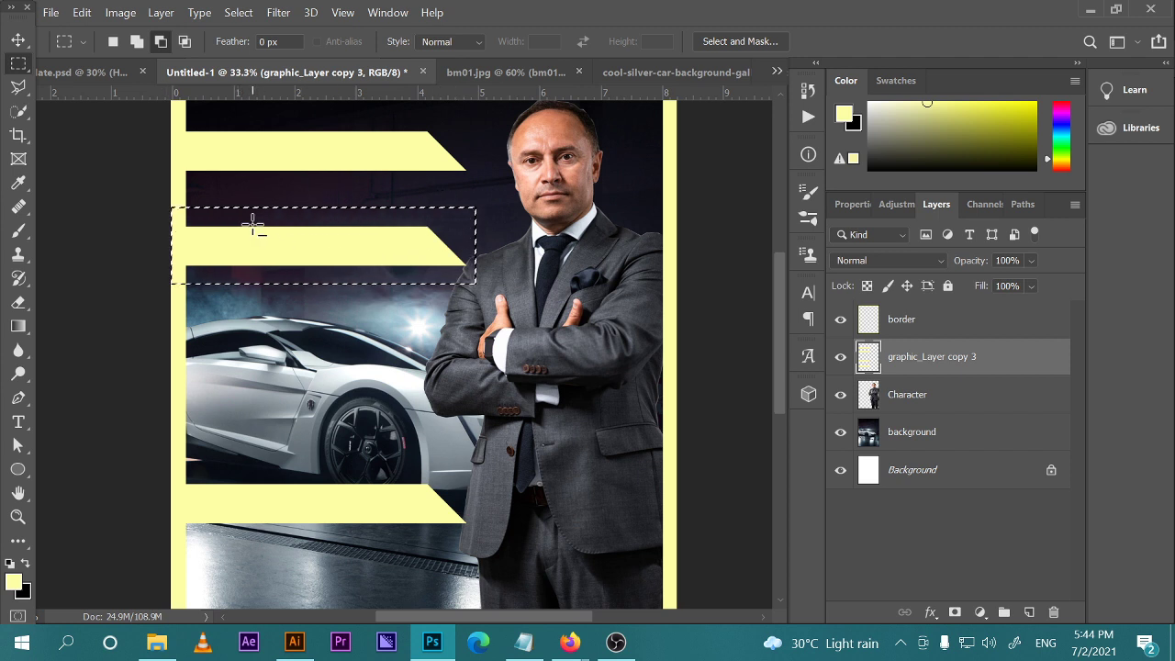
pyautogui.press('Delete')
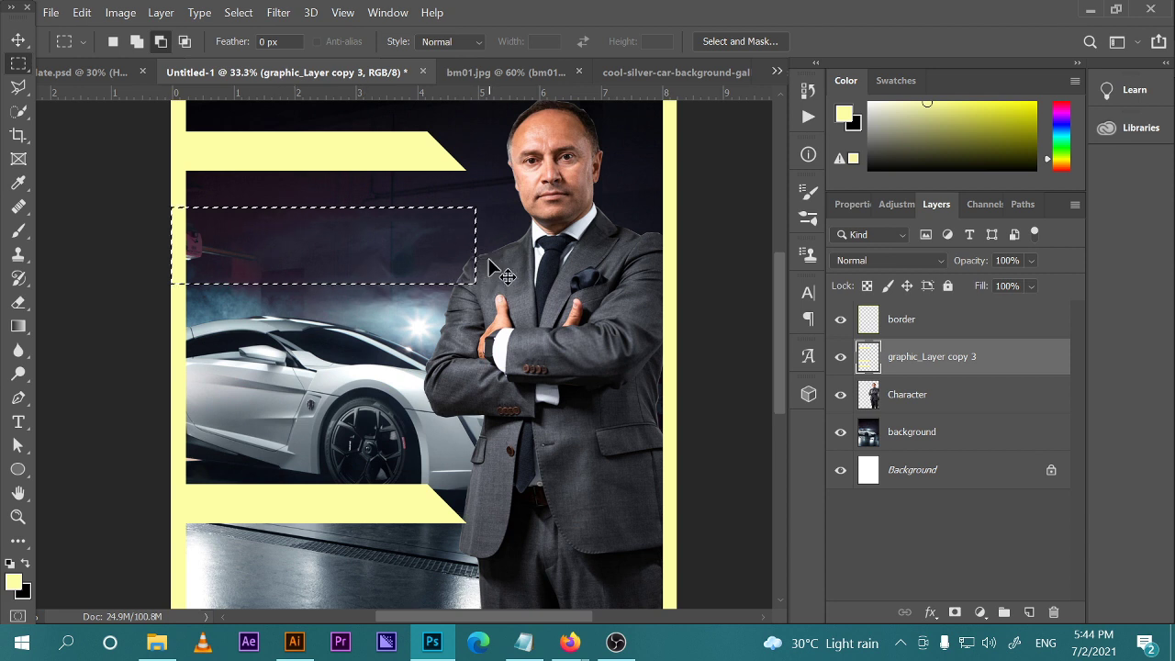
pyautogui.hotkey('ctrl', 'd')
# Delete the banner just beneath the car from graphic_Layer copy 3, clear the selection, and switch to the Move tool
pyautogui.scroll(-3, 468, 367)
pyautogui.moveTo(498, 286)
pyautogui.mouseDown()
pyautogui.moveTo(451, 445)
pyautogui.moveTo(152, 446)
pyautogui.mouseUp()
pyautogui.press('Delete')
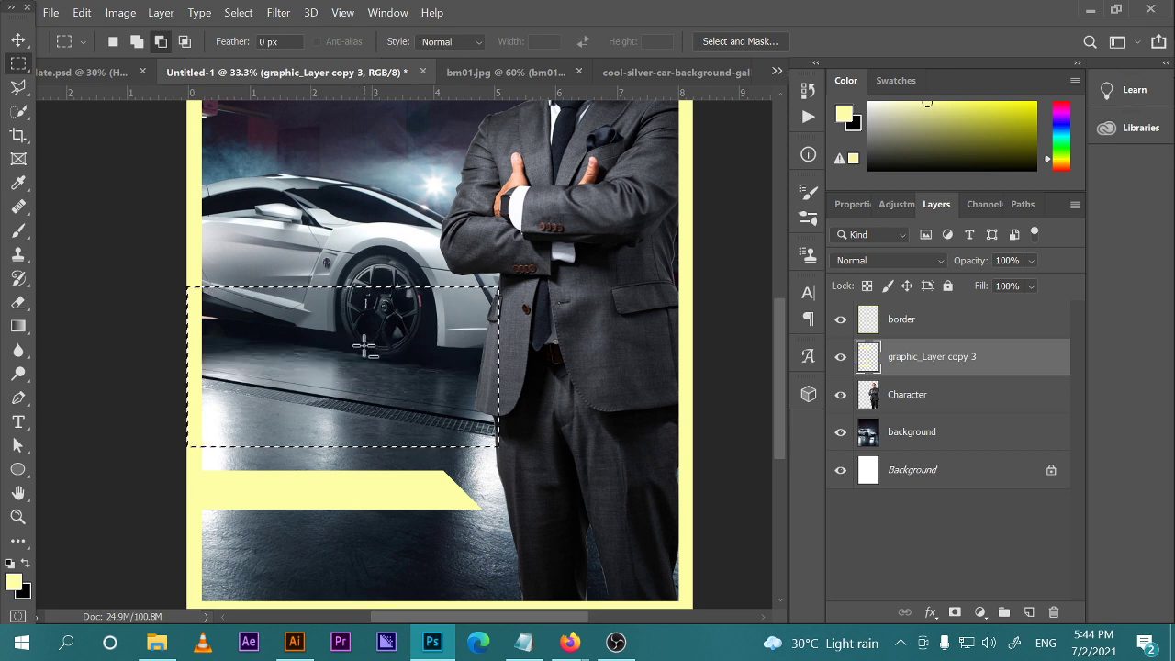
pyautogui.hotkey('ctrl', 'd')
pyautogui.scroll(4, 394, 377)
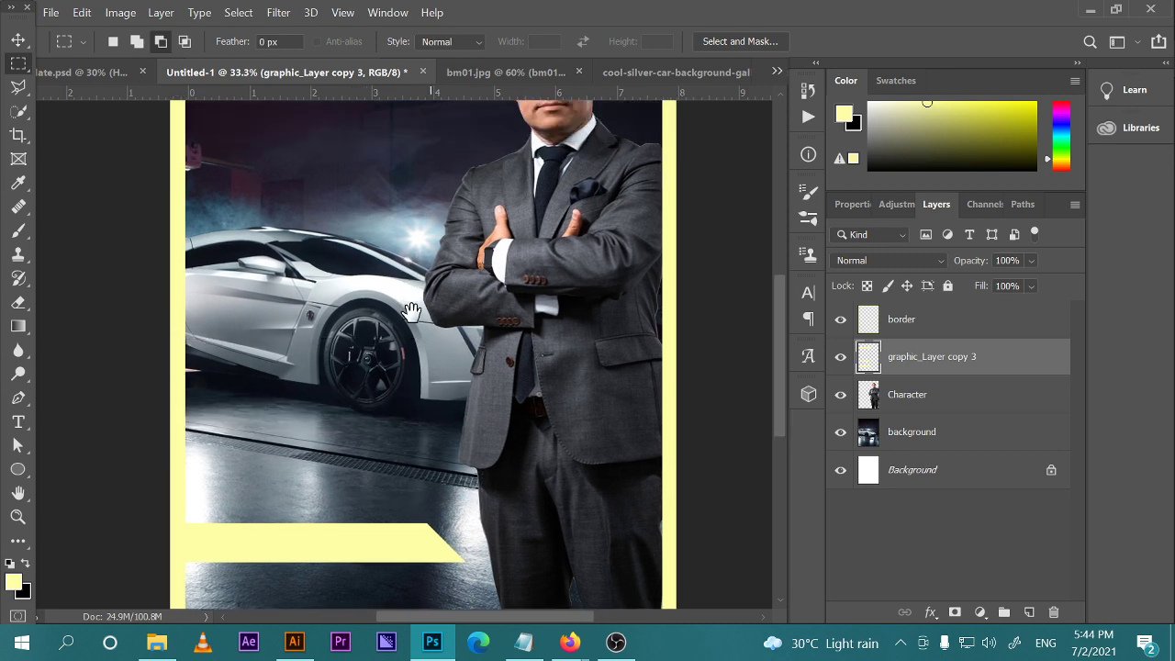
pyautogui.press('v')
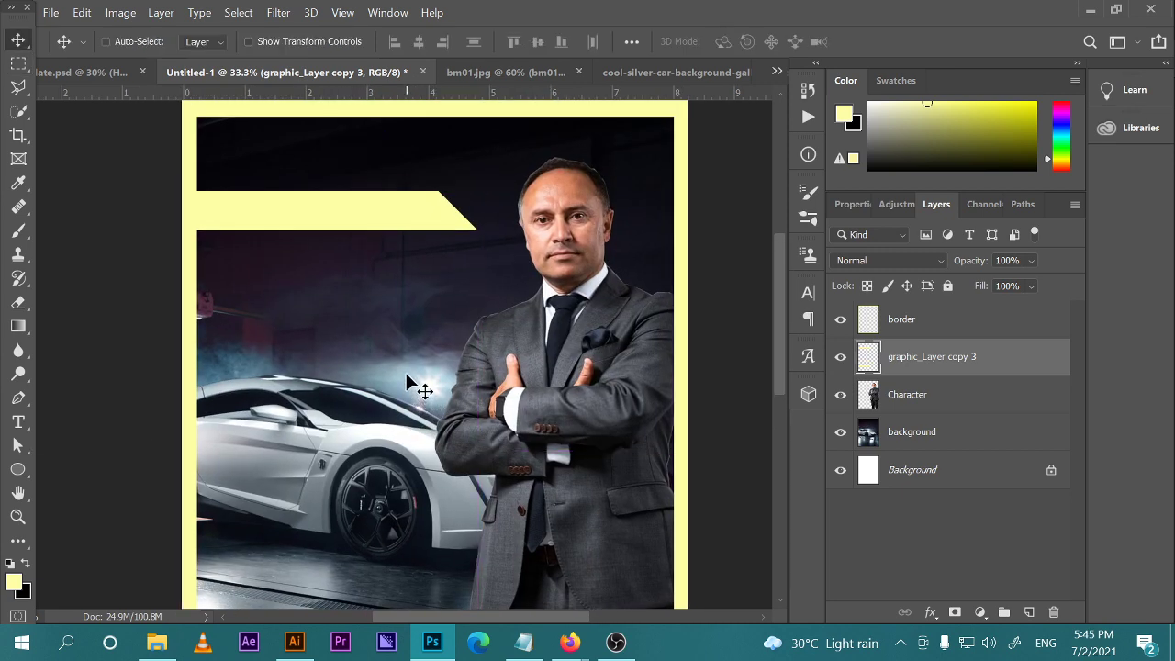
# Review the full poster with graphic_Layer copy 3 hidden and shown to compare the design with and without its two banners
pyautogui.hotkey('ctrl', '-')
pyautogui.hotkey('ctrl', '-')
pyautogui.hotkey('ctrl', '-')
pyautogui.hotkey('ctrl', '-')
pyautogui.hotkey('ctrl', '+')
pyautogui.hotkey('ctrl', '+')
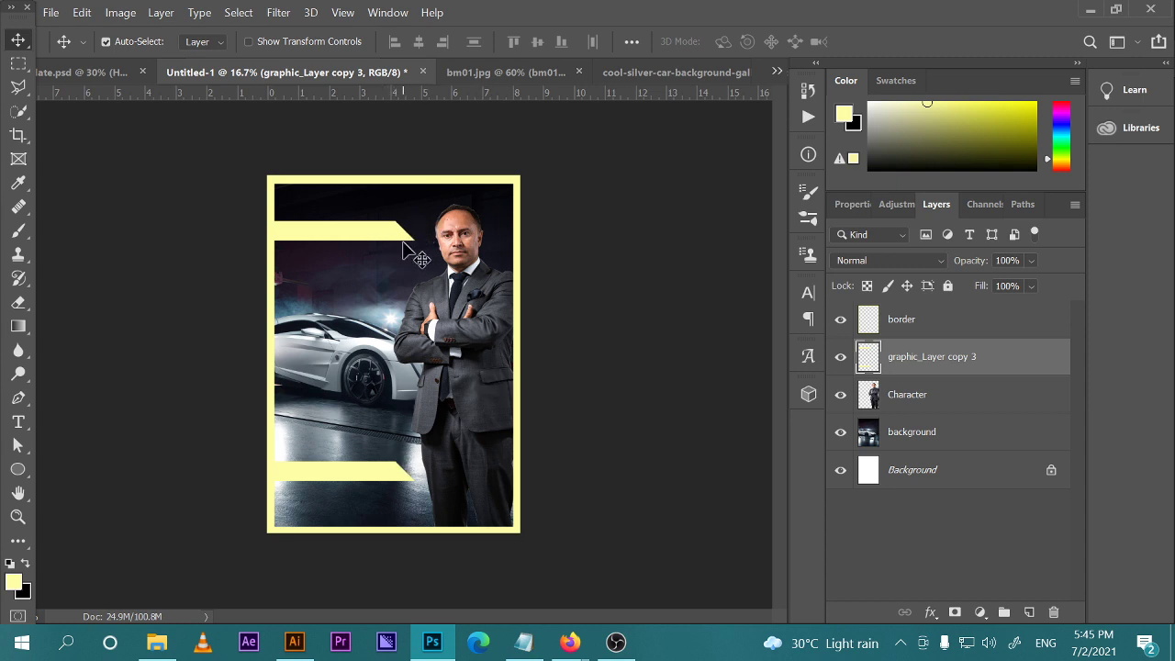
pyautogui.click(841, 357)
pyautogui.click(841, 357)
pyautogui.click(841, 357)
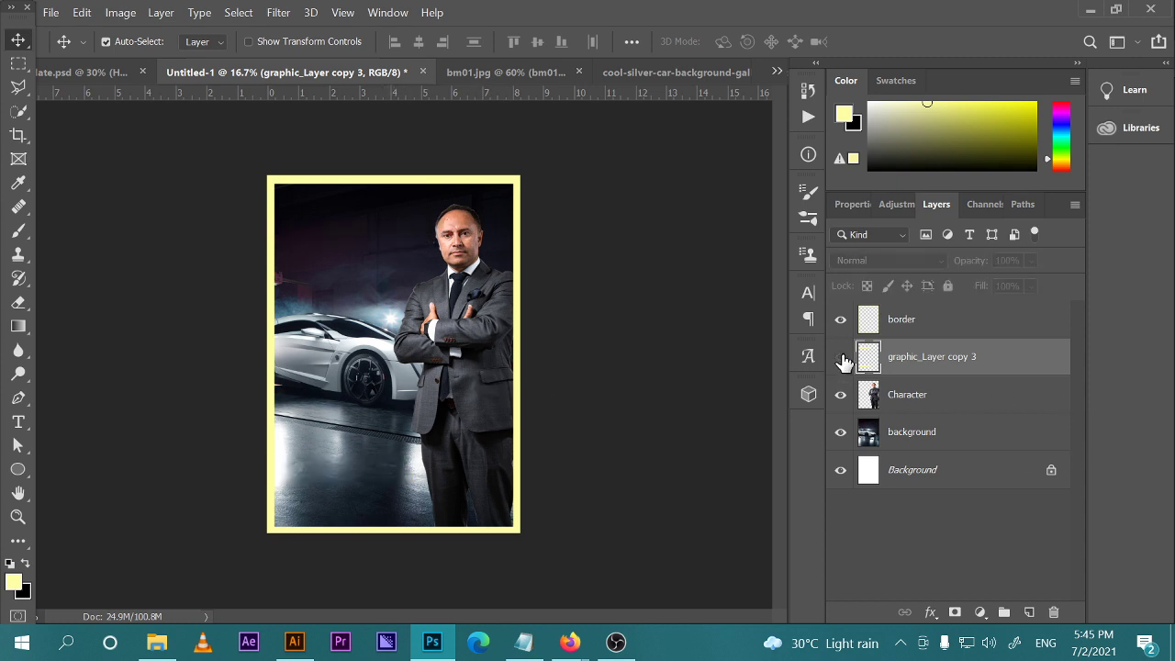
pyautogui.click(841, 357)
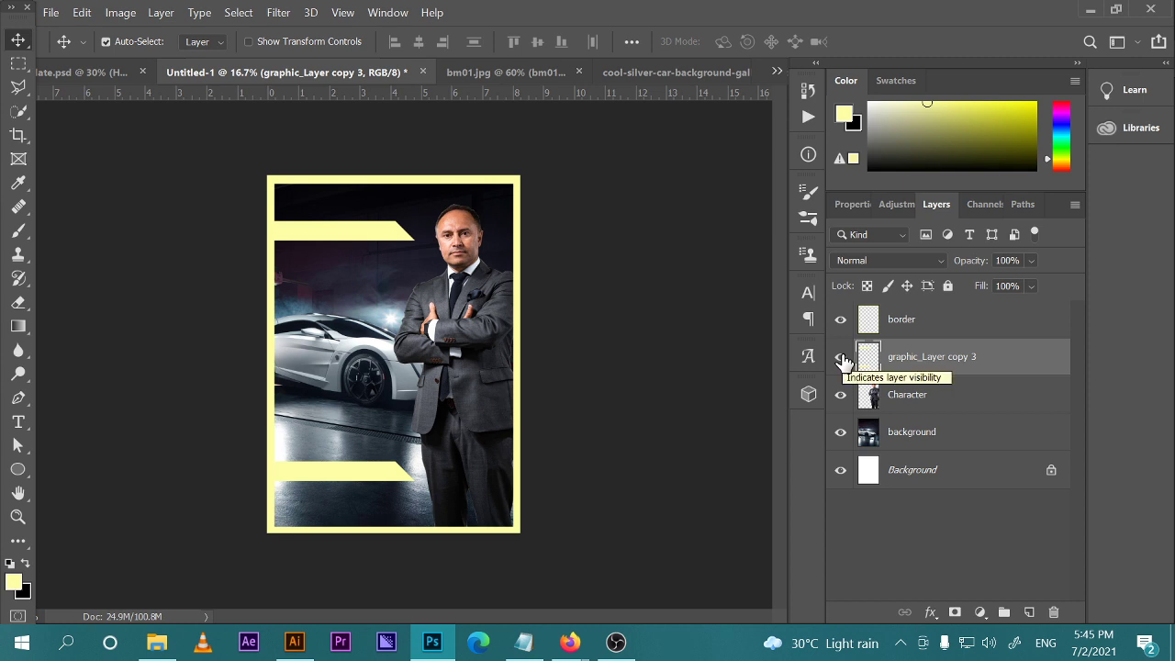
pyautogui.click(843, 358)
pyautogui.click(843, 358)
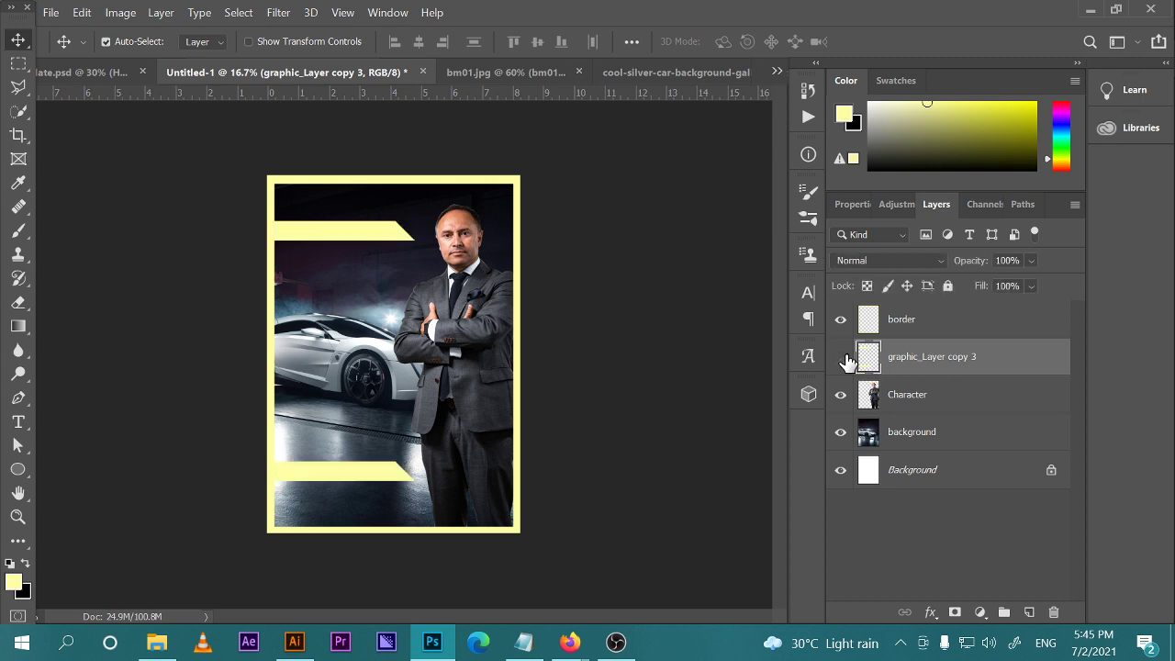
# Marquee-select the upper banner on graphic_Layer copy 3, move it down about 1.6 in to just above the car's roof, and deselect
pyautogui.click(843, 358)
pyautogui.click(843, 358)
pyautogui.click(20, 64)
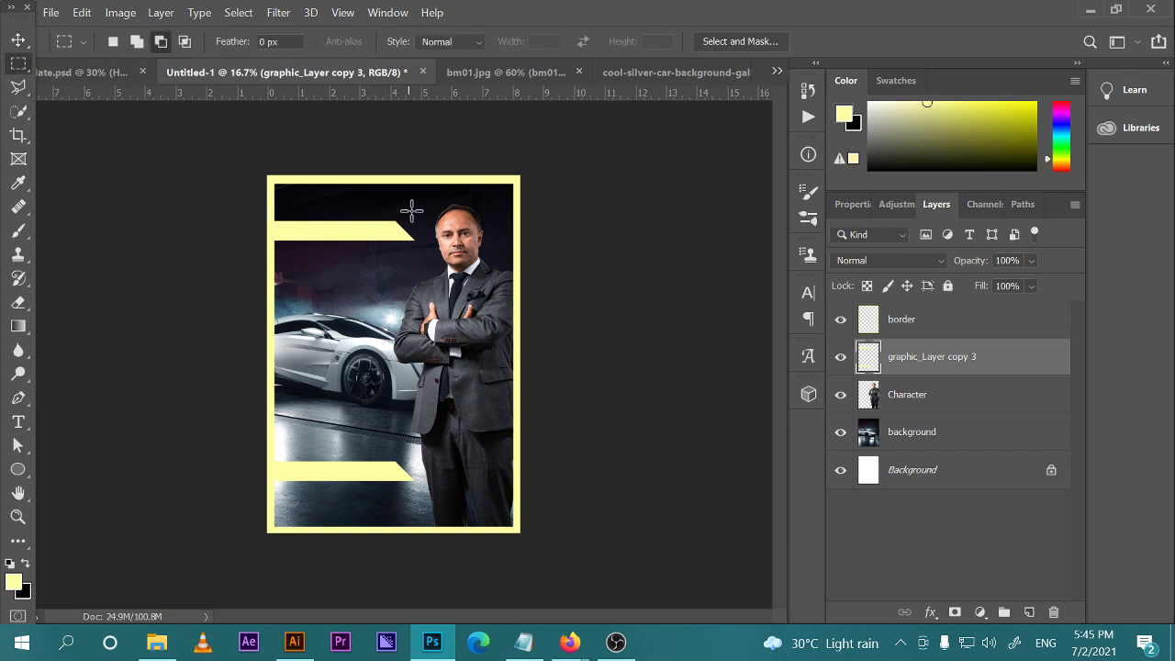
pyautogui.moveTo(424, 209); pyautogui.dragTo(257, 251)
pyautogui.click(16, 42)
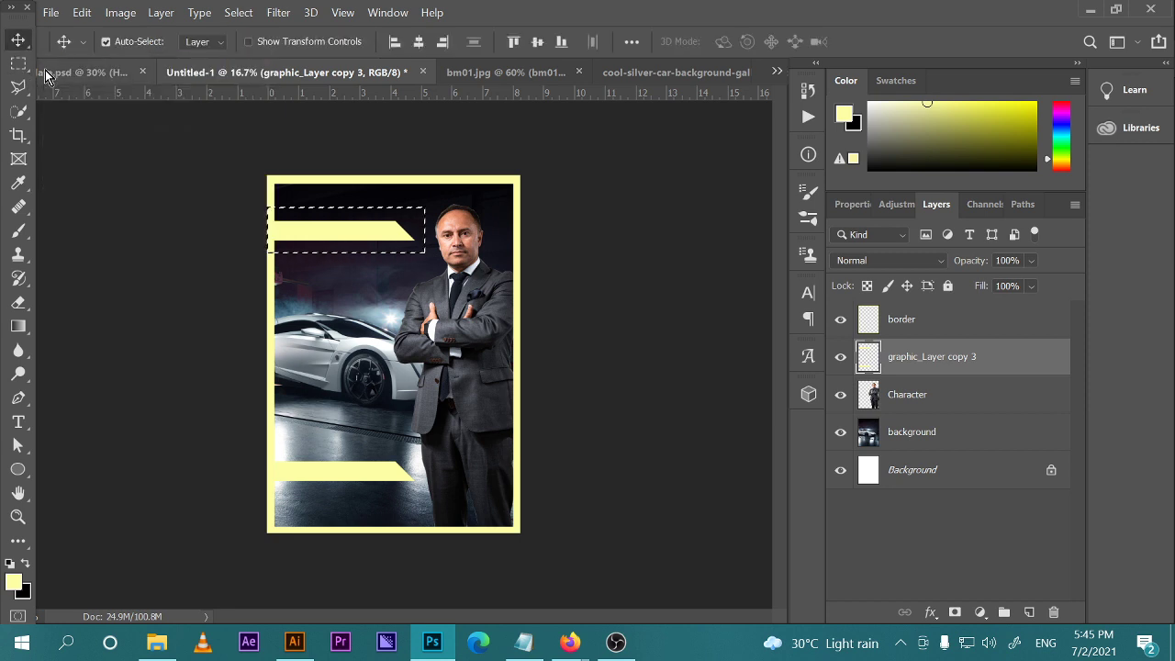
pyautogui.click(332, 235)
pyautogui.moveTo(332, 234); pyautogui.dragTo(335, 280)
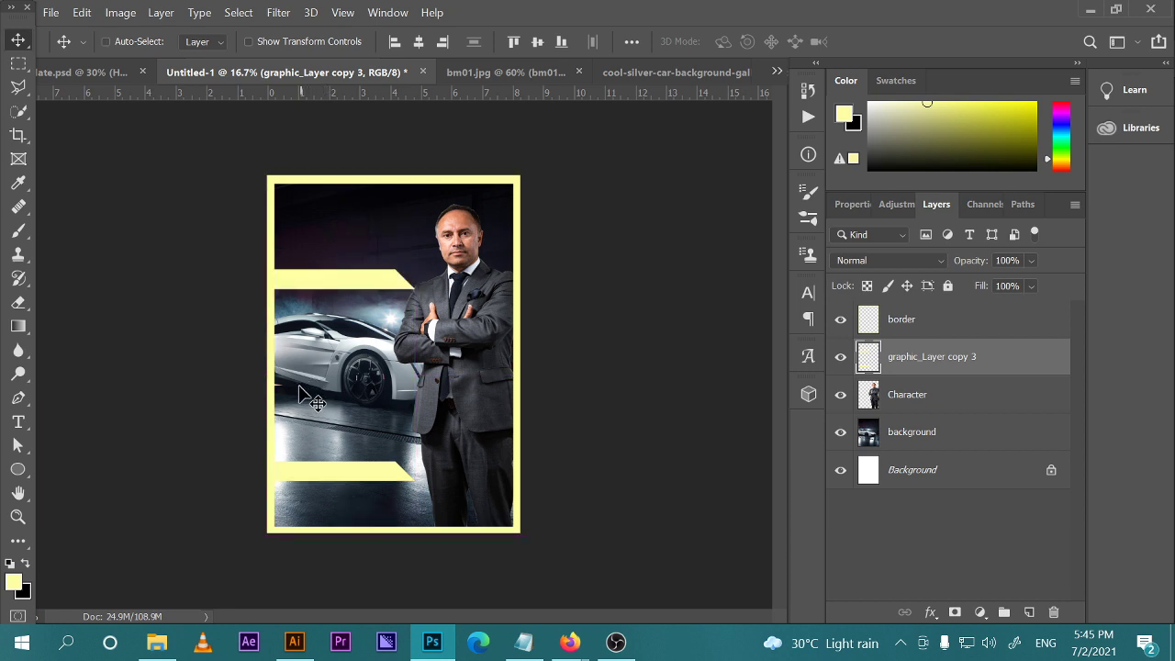
pyautogui.hotkey('ctrl', 'd')
# Marquee-select the lower banner, move it up about 3.2 in so it crosses the car's front wheel, and clear the selection
pyautogui.click(18, 62)
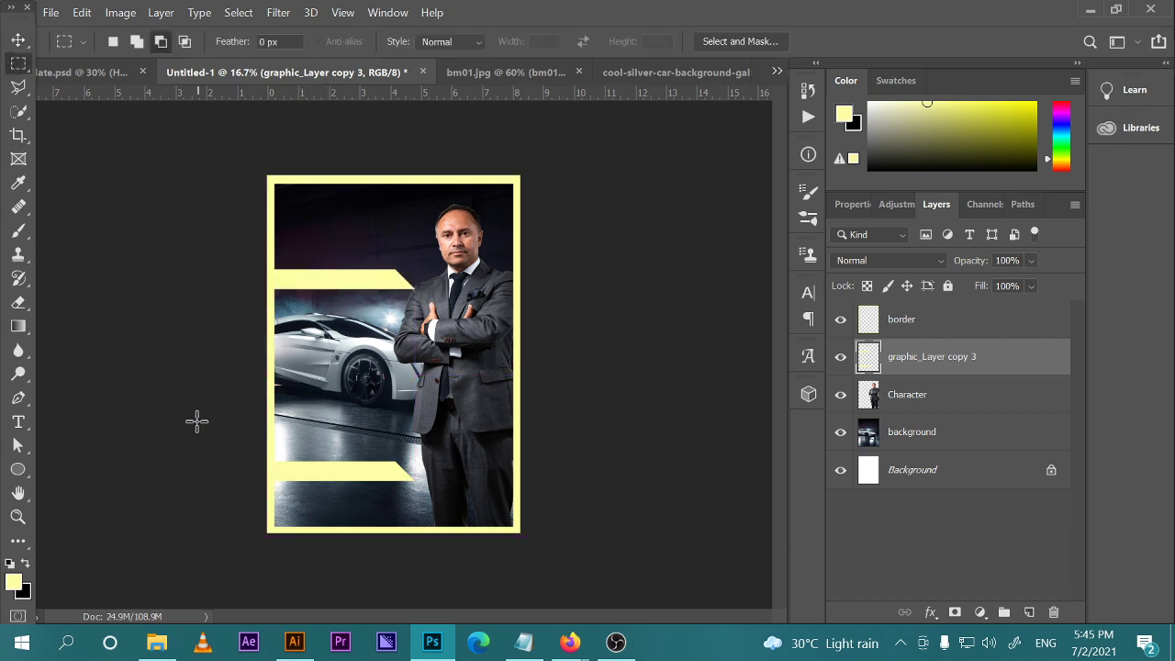
pyautogui.moveTo(268, 411); pyautogui.dragTo(421, 497)
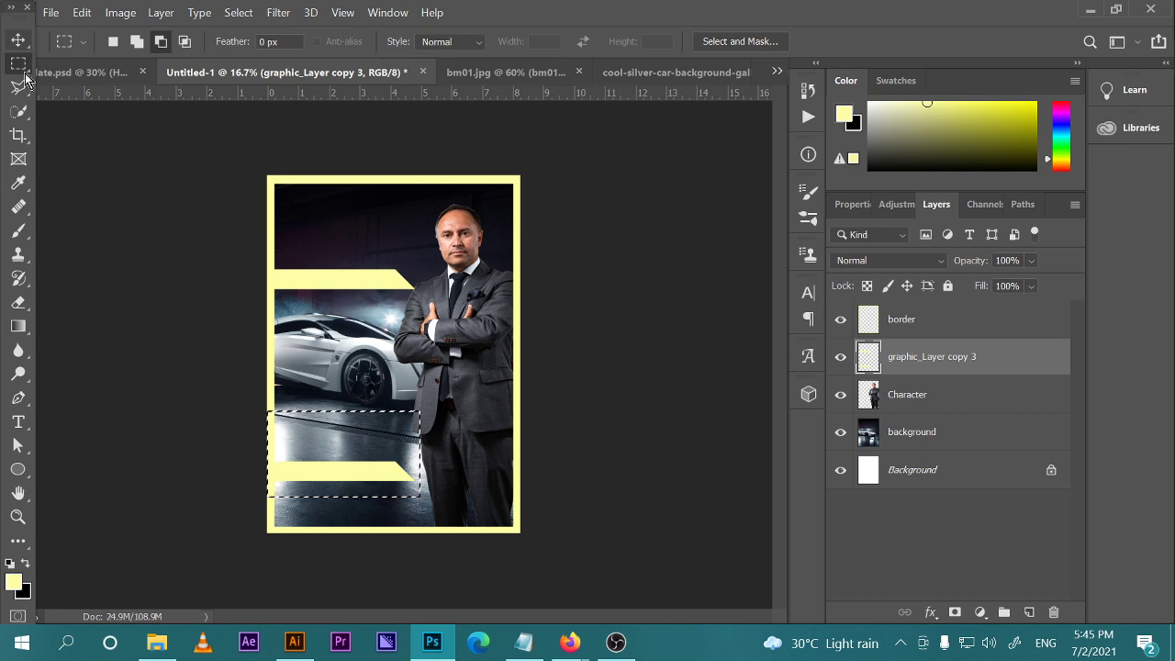
pyautogui.click(19, 41)
pyautogui.moveTo(349, 478); pyautogui.dragTo(355, 383)
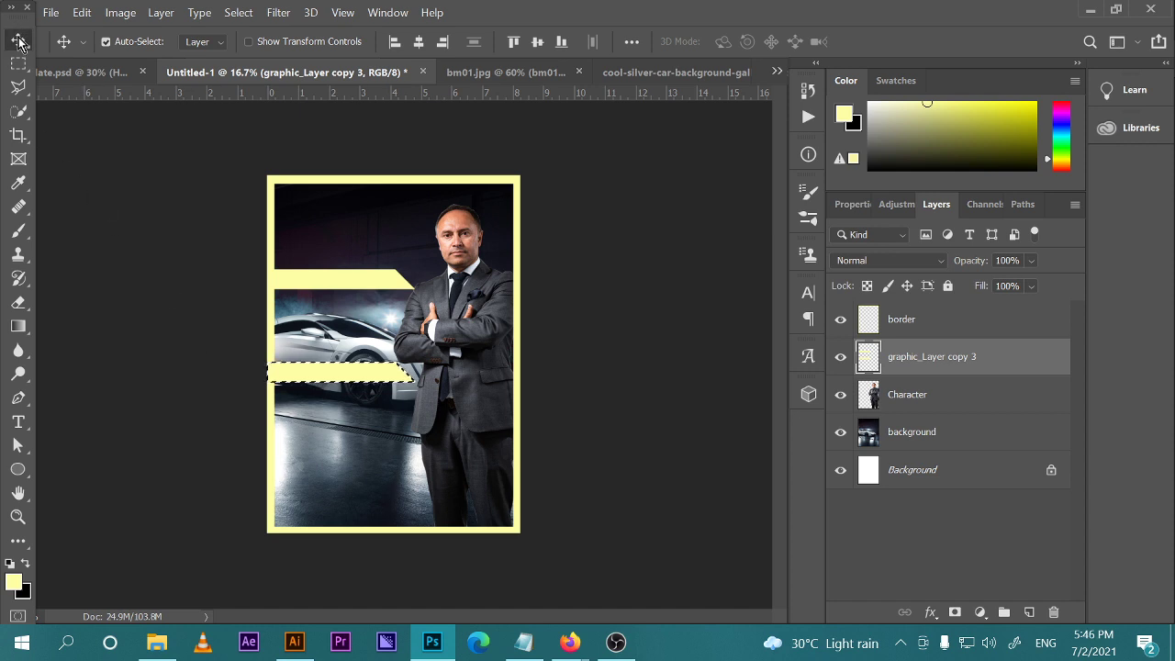
pyautogui.hotkey('ctrl', 'd')
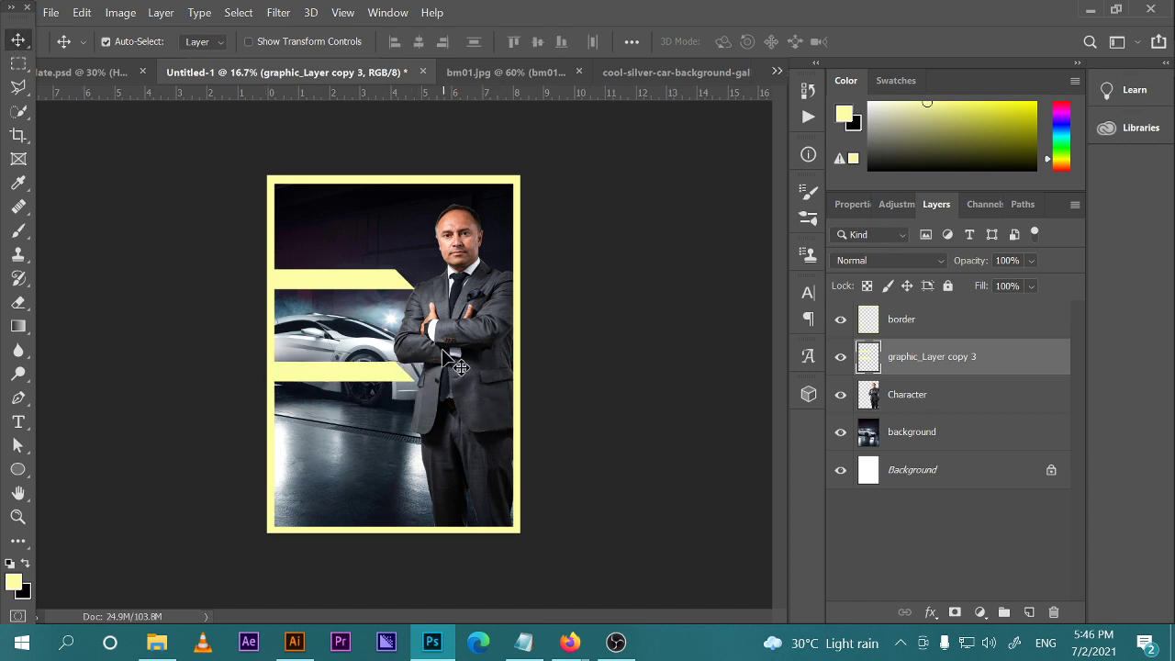
# Marquee-select a rectangle about 4.7 by 2.3 in over the floor beside the man's legs, just inside the border
pyautogui.hotkey('ctrl', '-')
pyautogui.hotkey('ctrl', '-')
pyautogui.hotkey('ctrl', '+')
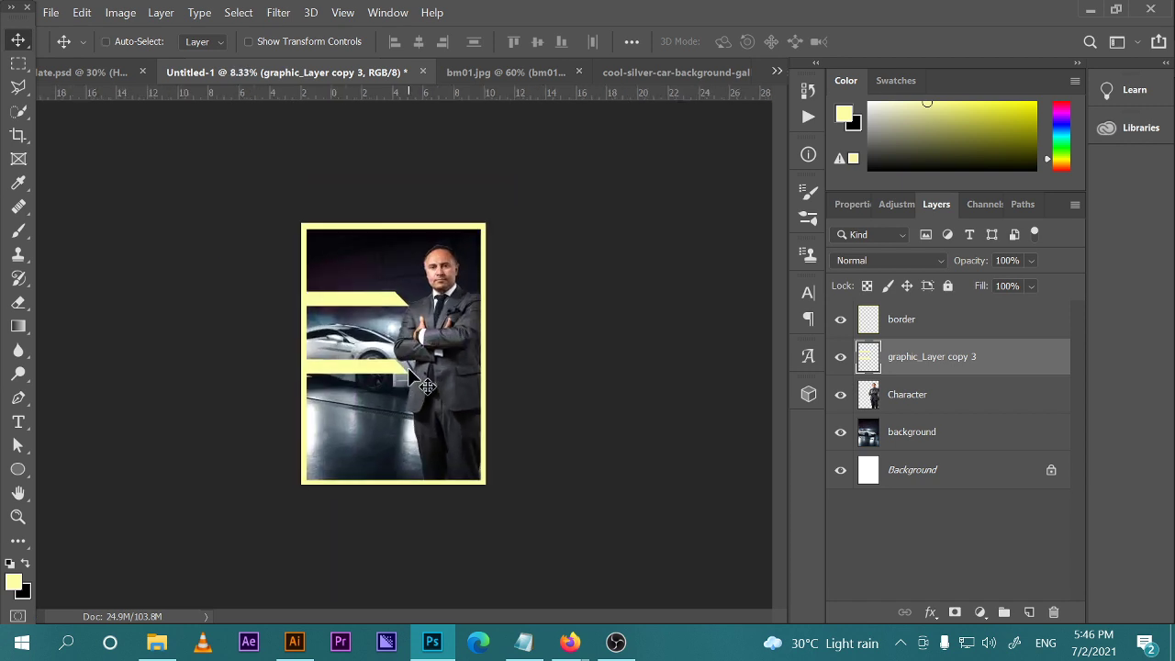
pyautogui.hotkey('ctrl', '+')
pyautogui.hotkey('ctrl', '+')
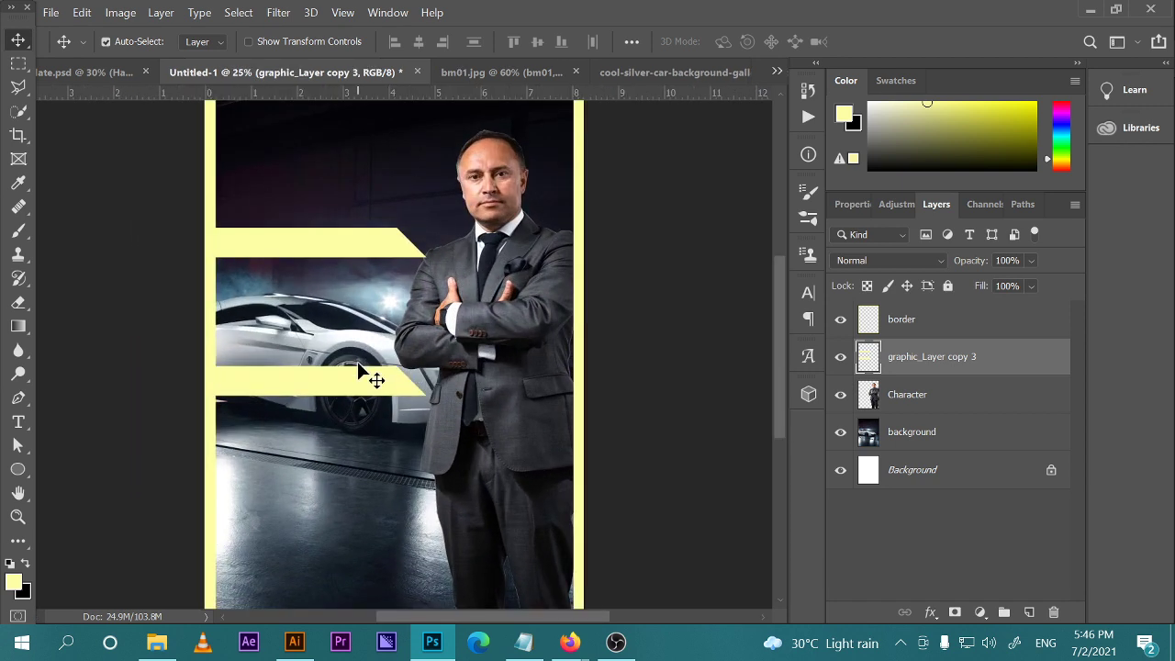
pyautogui.click(20, 85)
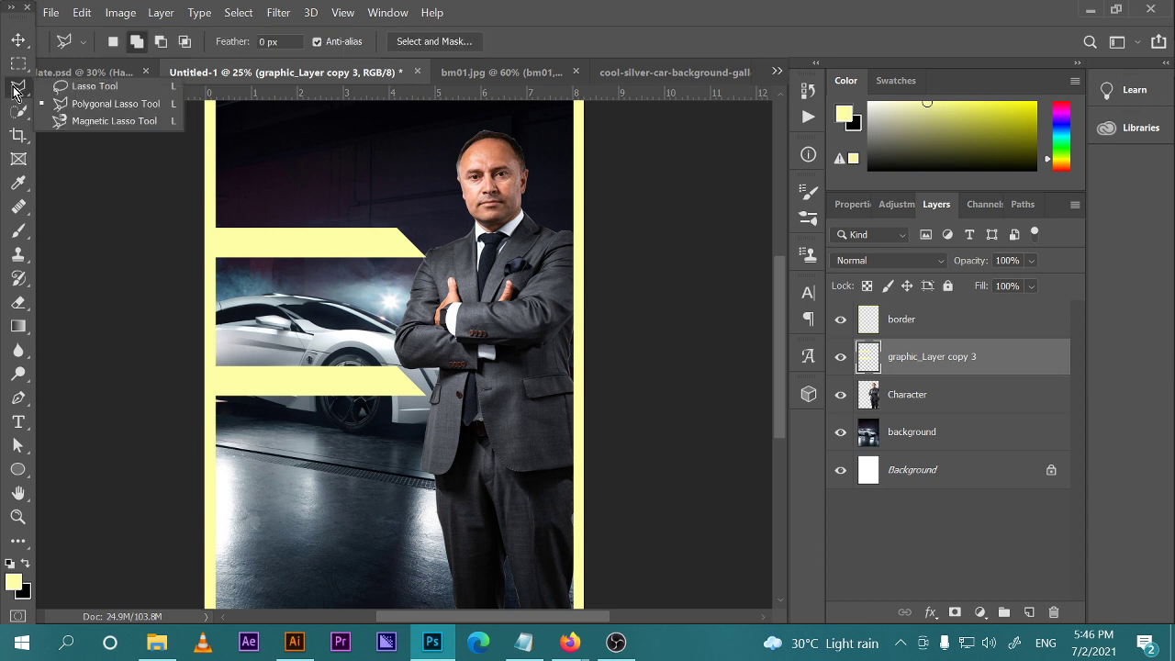
pyautogui.click(19, 70)
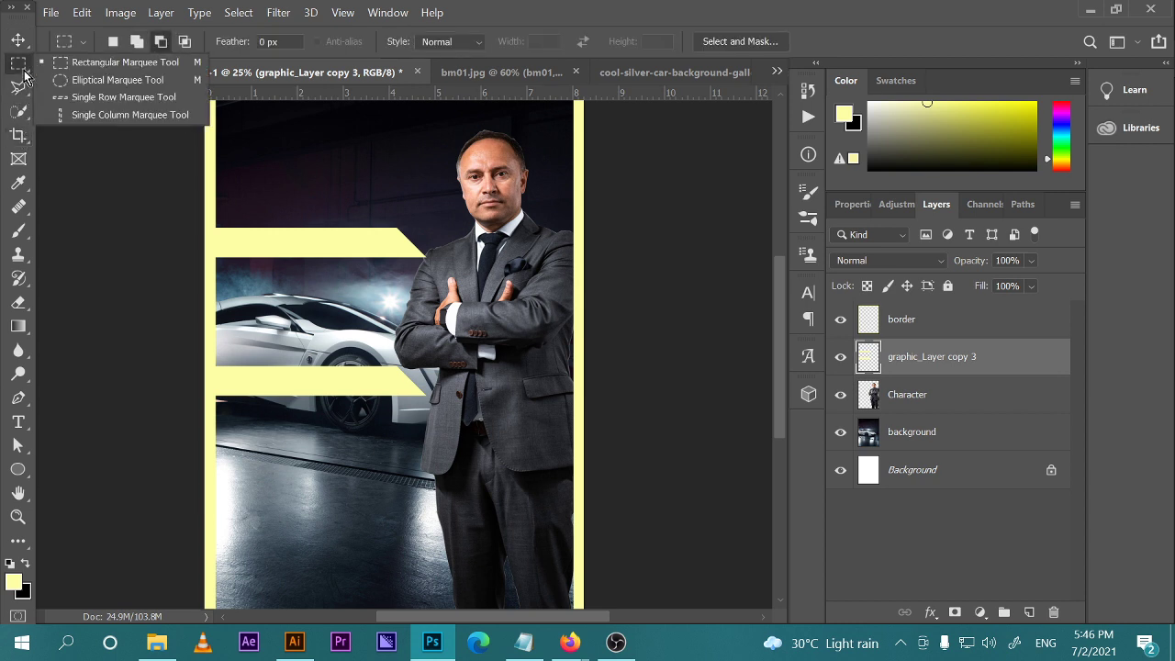
pyautogui.click(101, 63)
pyautogui.moveTo(349, 485); pyautogui.dragTo(310, 296)
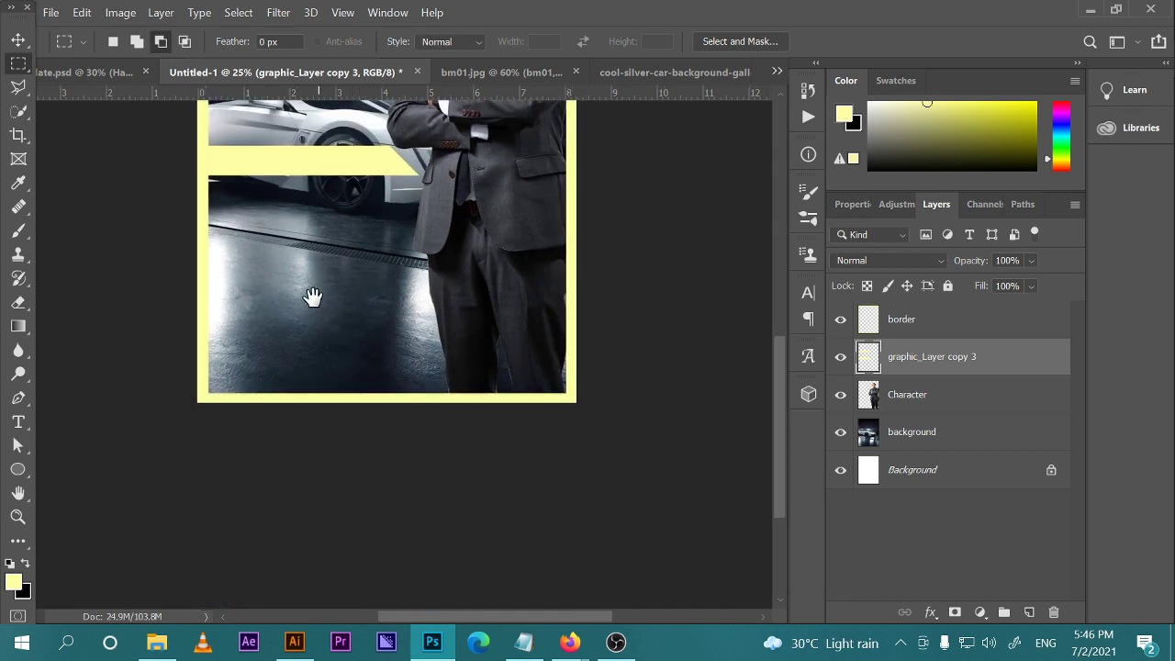
pyautogui.moveTo(210, 283); pyautogui.dragTo(426, 387)
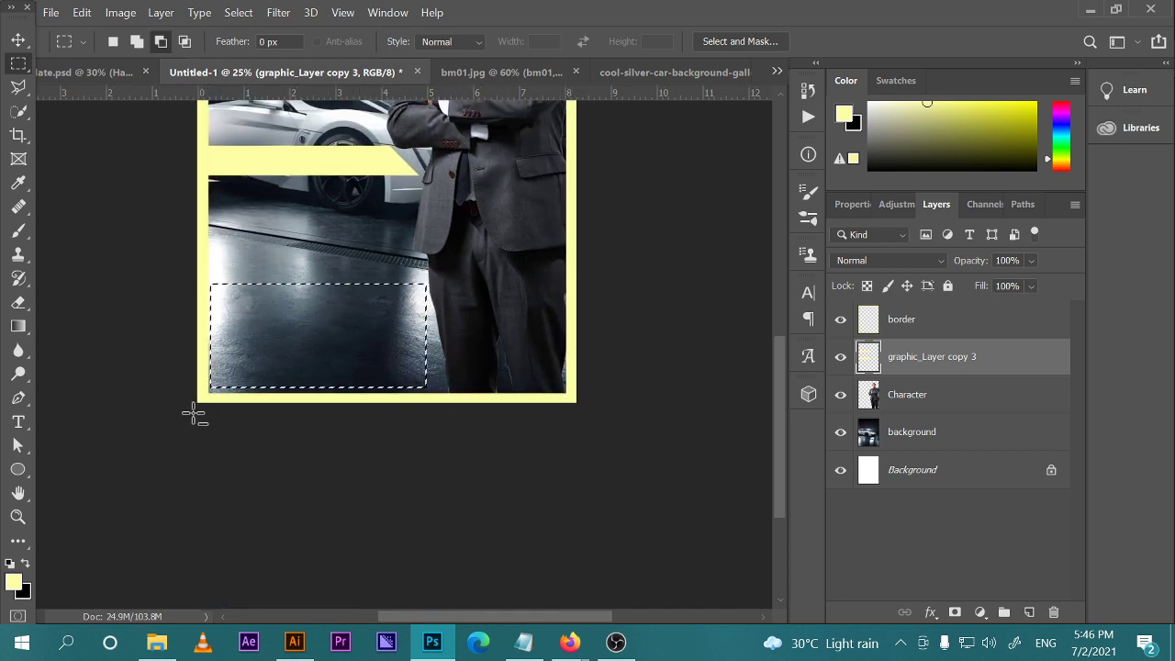
# Set the foreground colour to off-white #fafaed, fill the selected rectangle on graphic_Layer copy 3 with it, and deselect
pyautogui.click(14, 580)
pyautogui.click(719, 194)
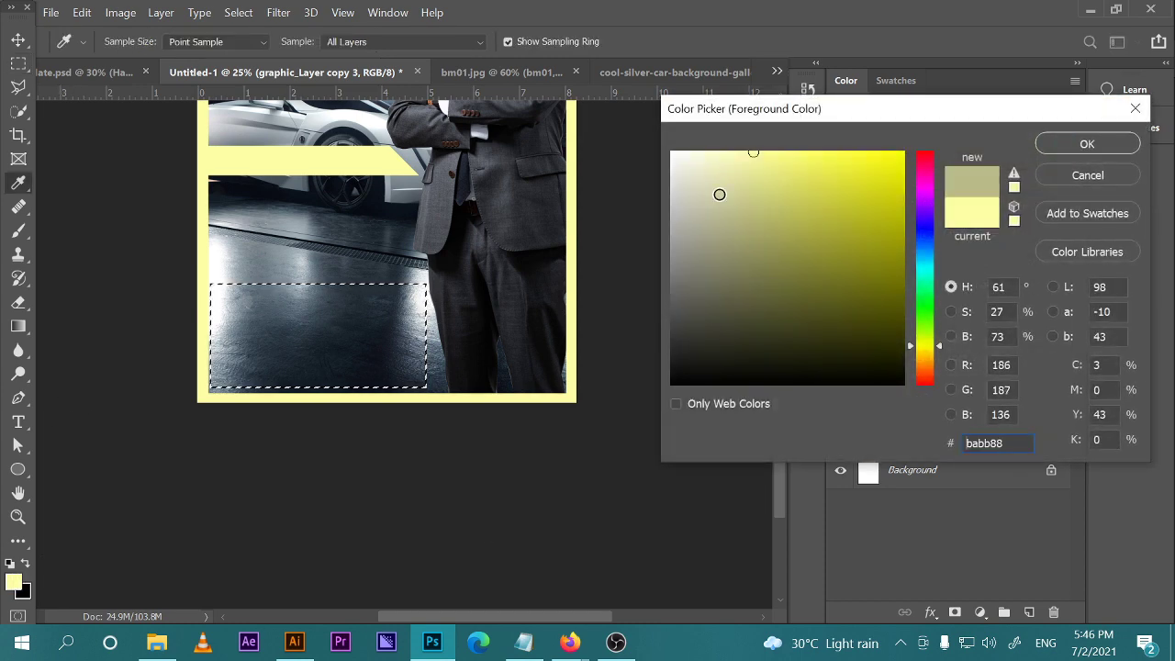
pyautogui.click(677, 160)
pyautogui.click(687, 156)
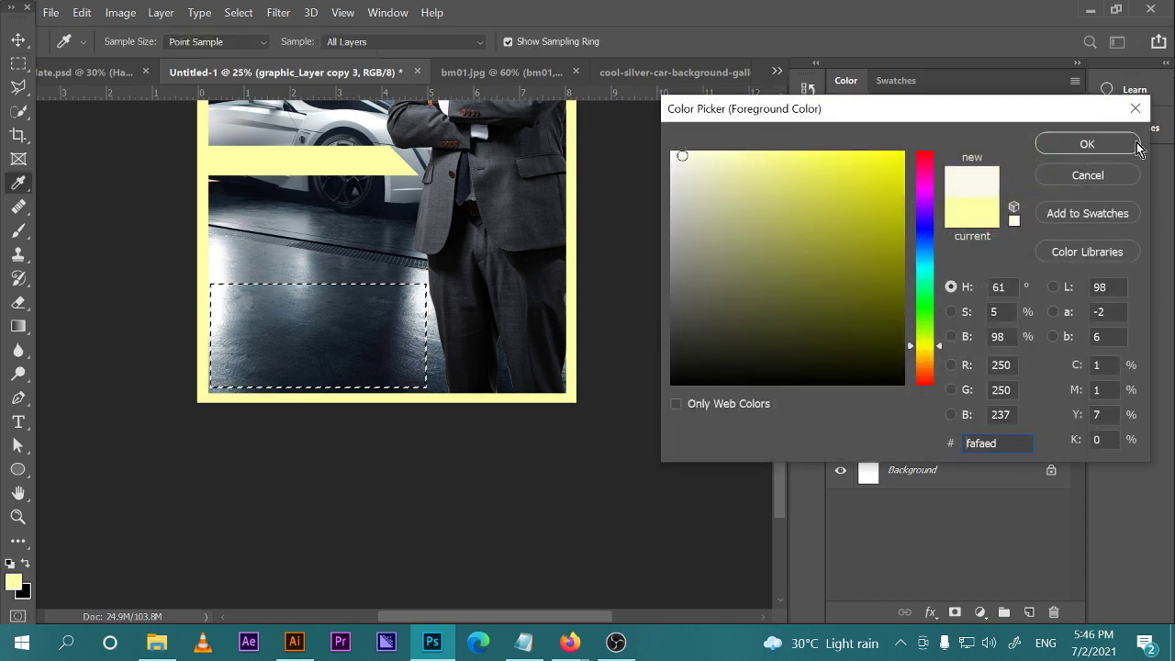
pyautogui.click(1081, 150)
pyautogui.hotkey('alt', 'BackSpace')
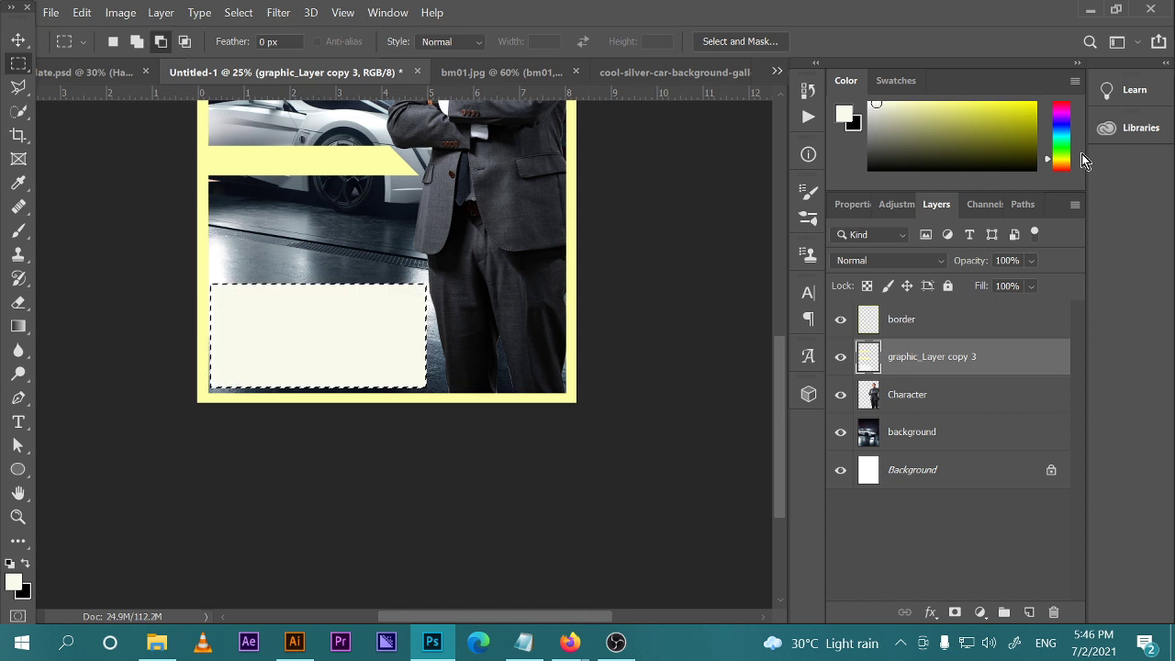
pyautogui.hotkey('ctrl', 'd')
# Select a circle about 1.9 in across above the upper banner with the Elliptical Marquee and fill it with off-white
pyautogui.moveTo(658, 192); pyautogui.dragTo(525, 229)
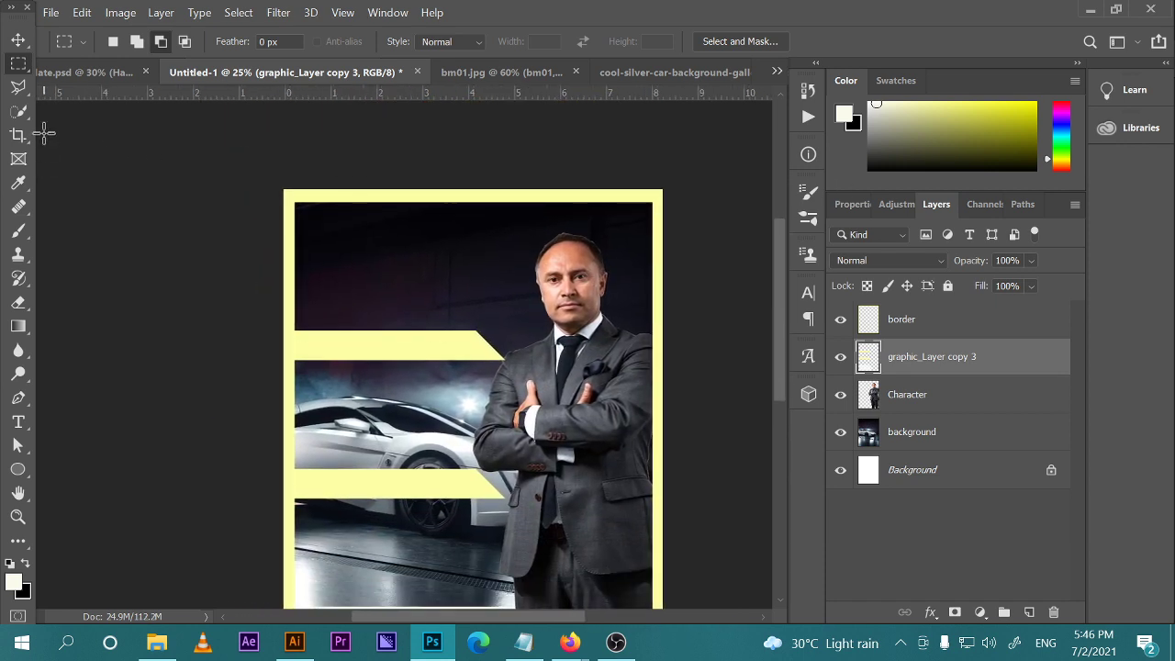
pyautogui.rightClick(20, 69)
pyautogui.click(87, 92)
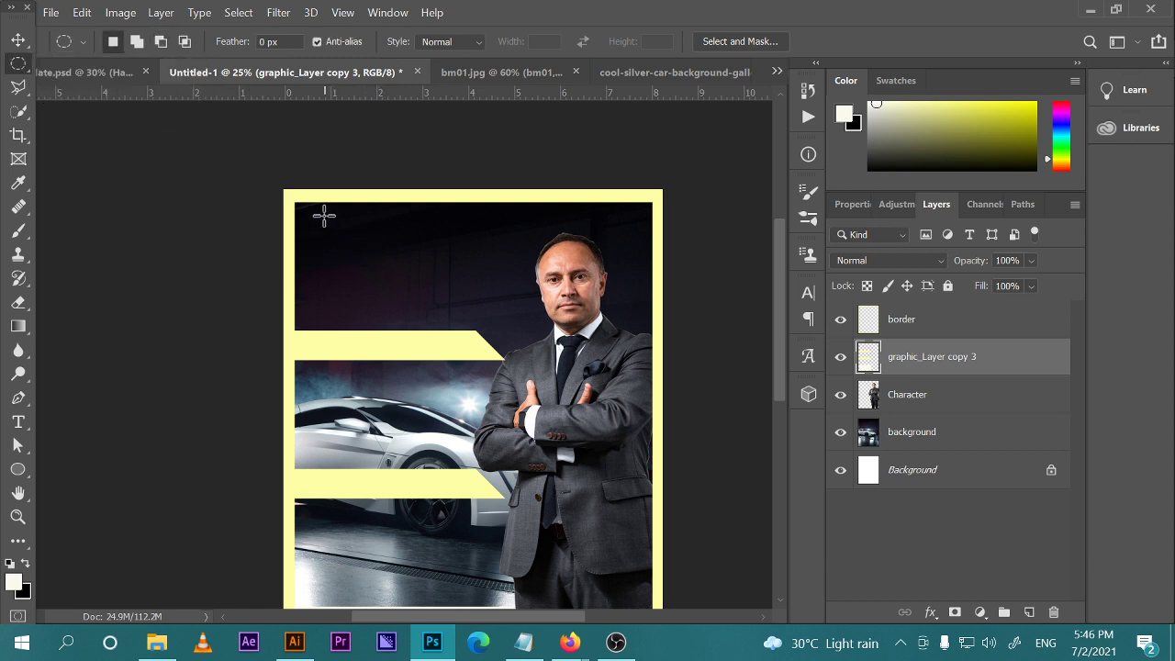
pyautogui.moveTo(323, 216); pyautogui.dragTo(435, 304)
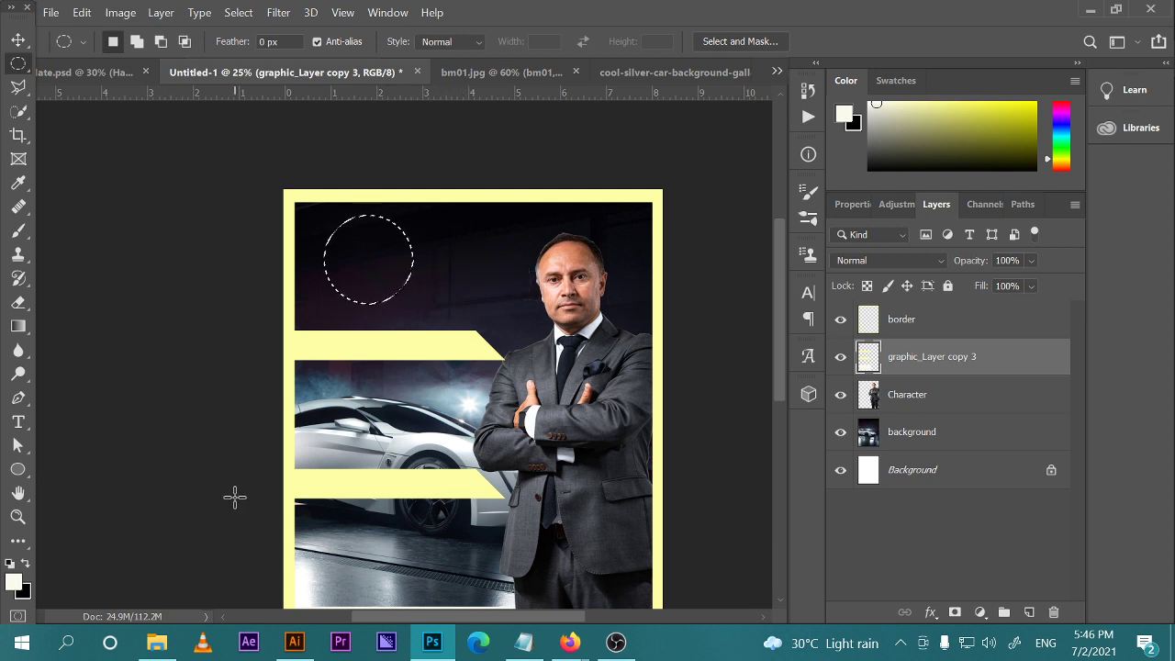
pyautogui.hotkey('alt', 'Delete')
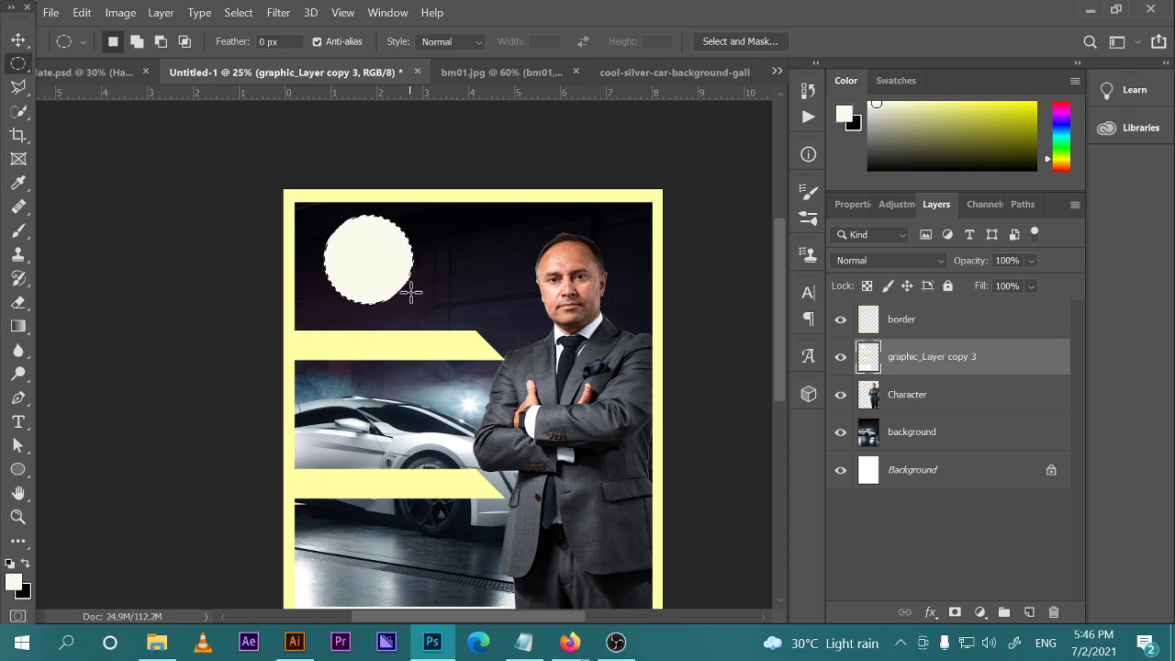
# Duplicate the off-white circle beside the original, close to the man's head, and clear the selection
pyautogui.press('v')
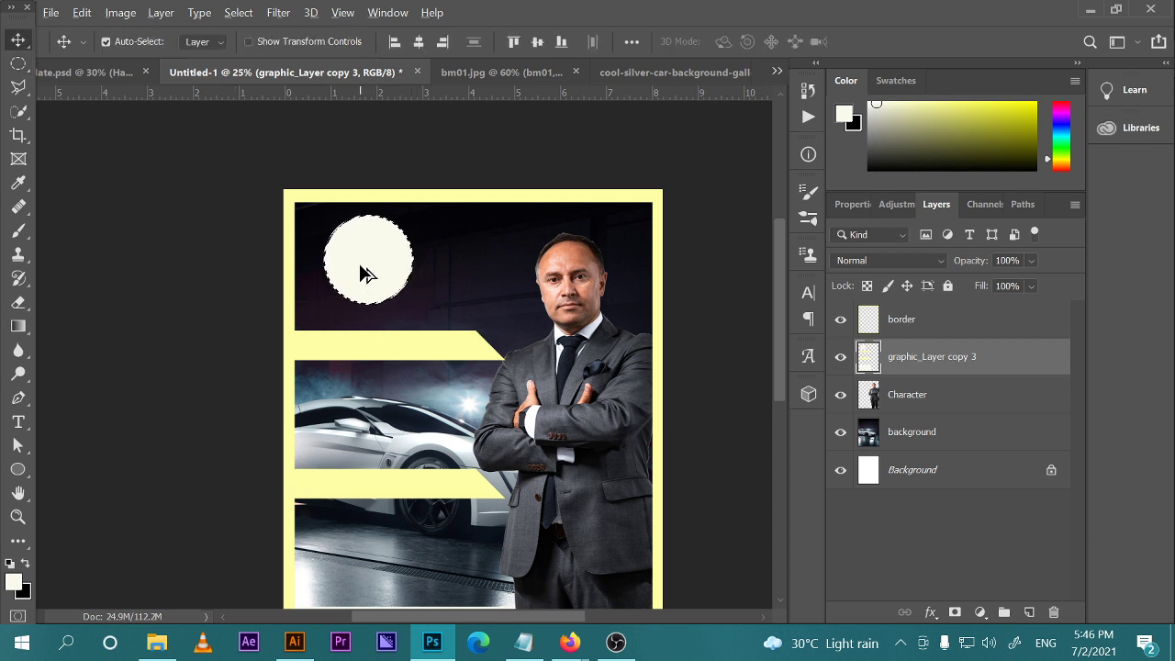
pyautogui.moveTo(365, 274); pyautogui.dragTo(465, 273)
pyautogui.scroll(-2, 646, 389)
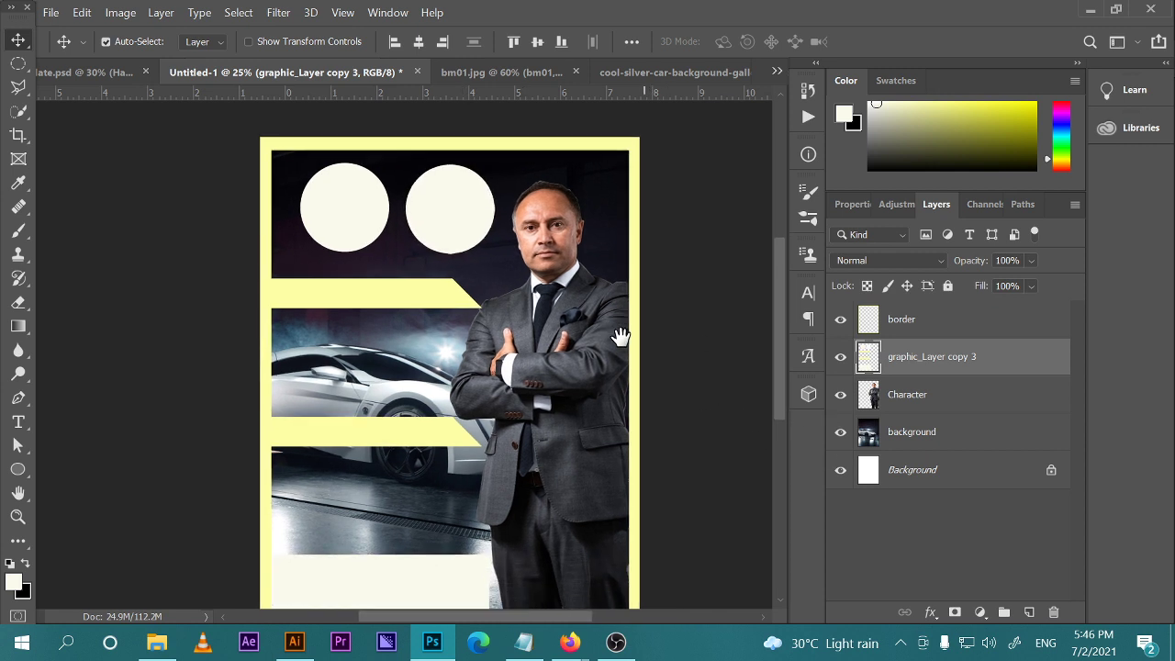
pyautogui.hotkey('ctrl', 'd')
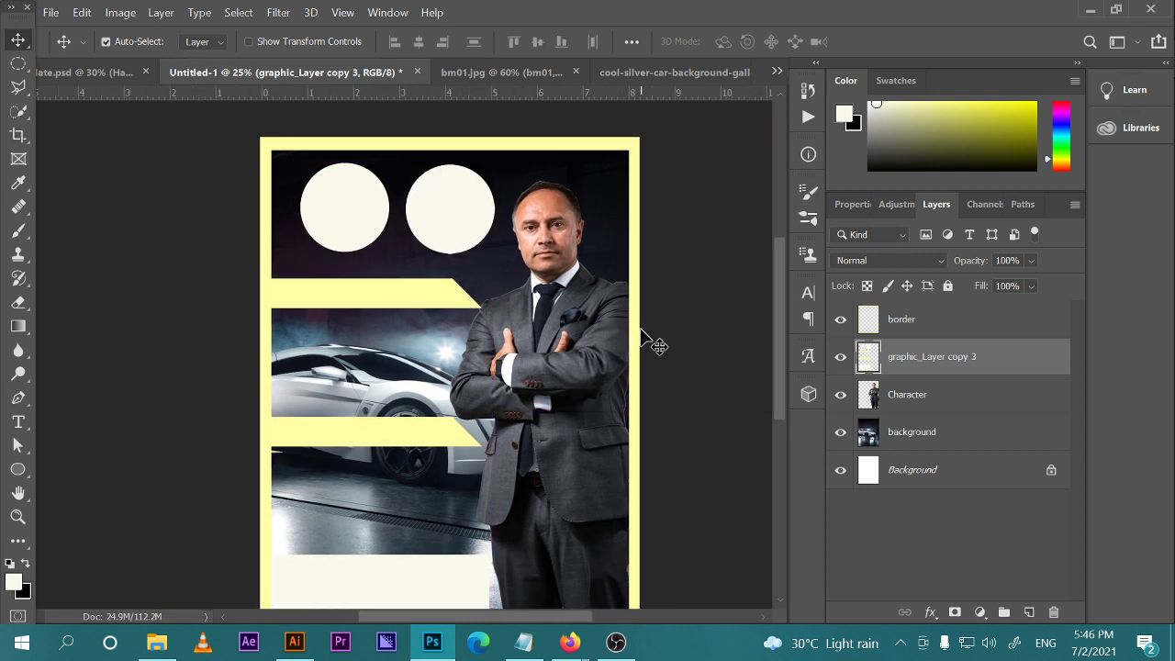
# Review the finished poster layout, and hide the graphic_Layer copy 3 and border layers to leave only the photo composite
pyautogui.hotkey('ctrl', '-')
pyautogui.hotkey('ctrl', '-')
pyautogui.hotkey('ctrl', '+')
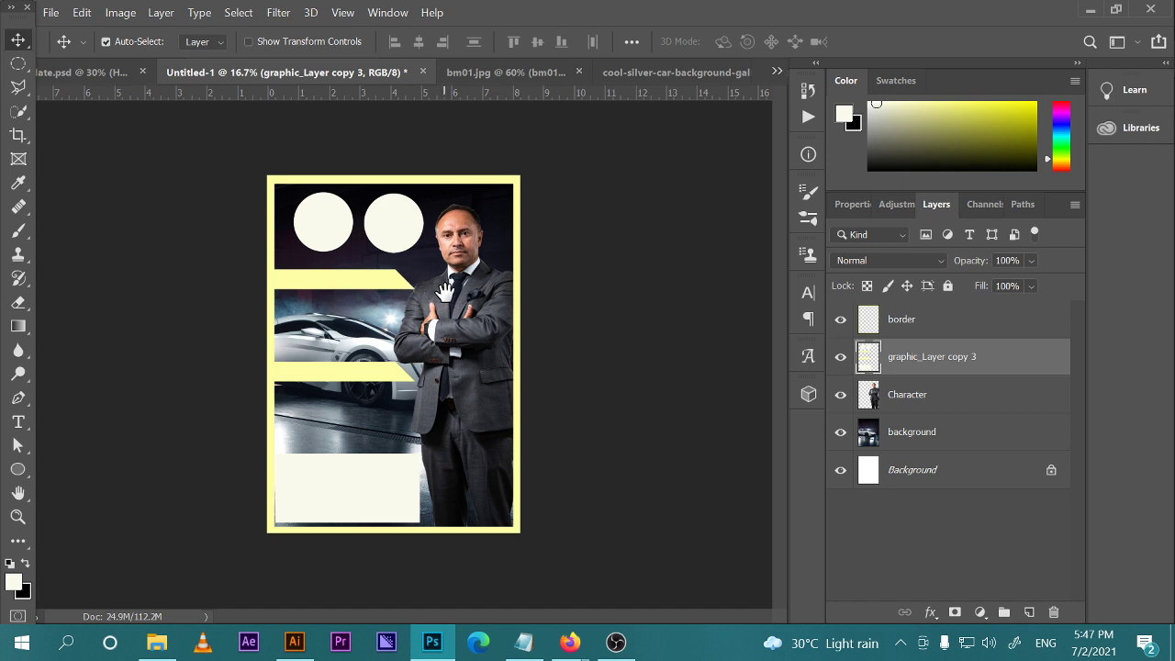
pyautogui.hotkey('ctrl', '+')
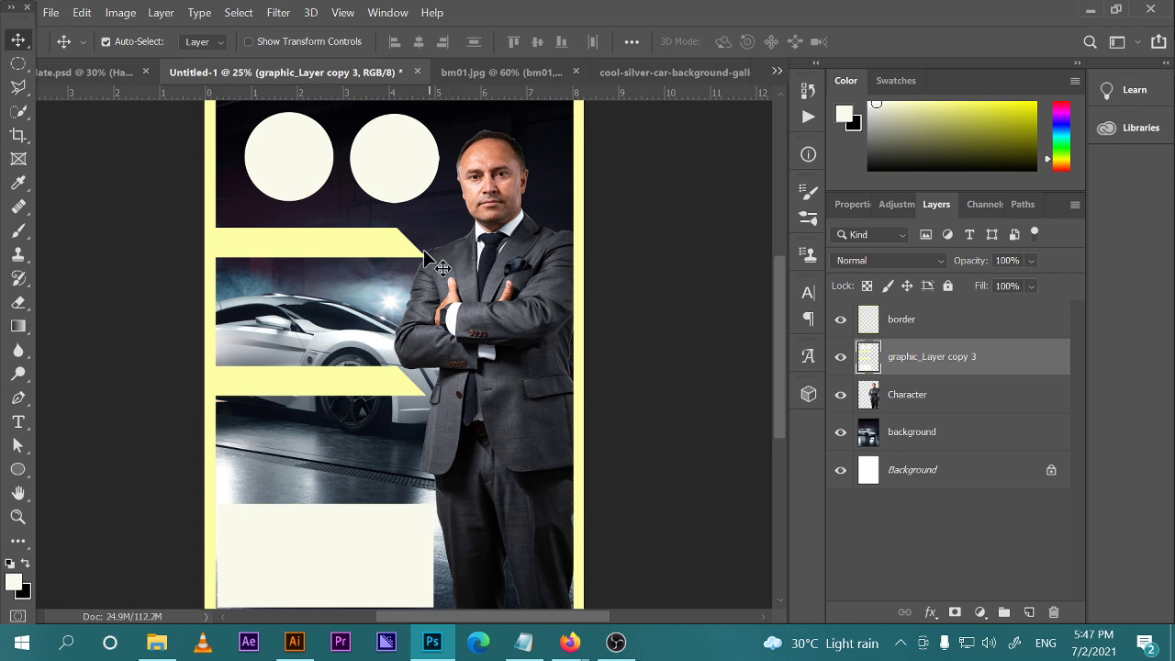
pyautogui.scroll(3, 372, 304)
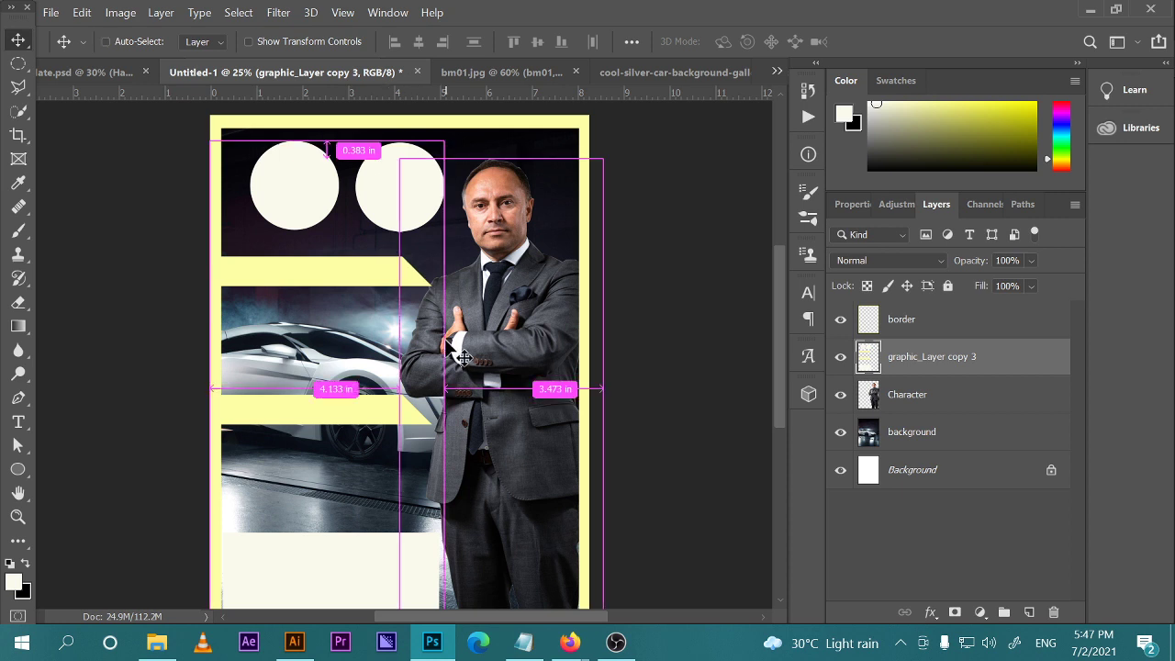
pyautogui.hotkey('ctrl', '-')
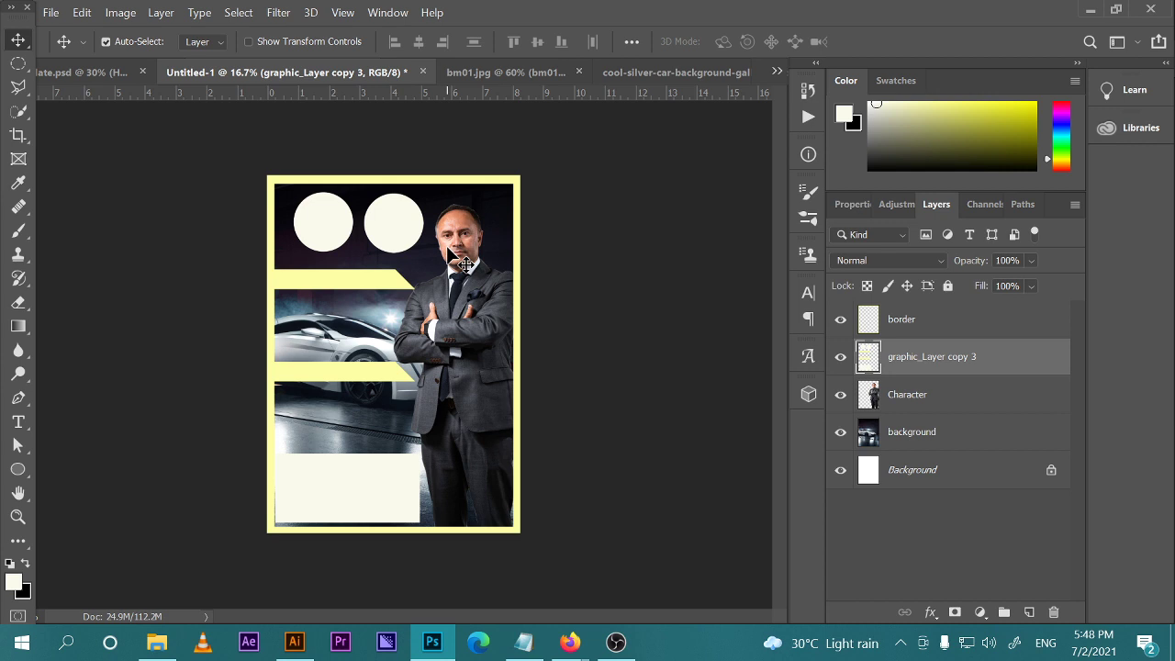
pyautogui.click(840, 356)
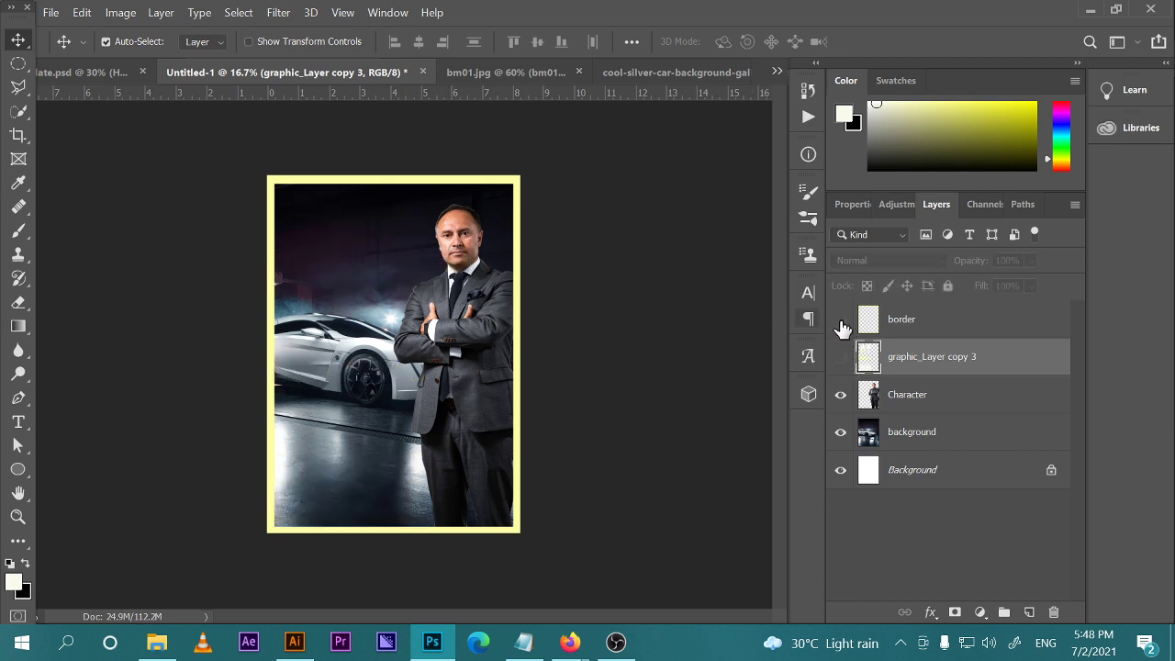
pyautogui.click(840, 318)
pyautogui.click(841, 319)
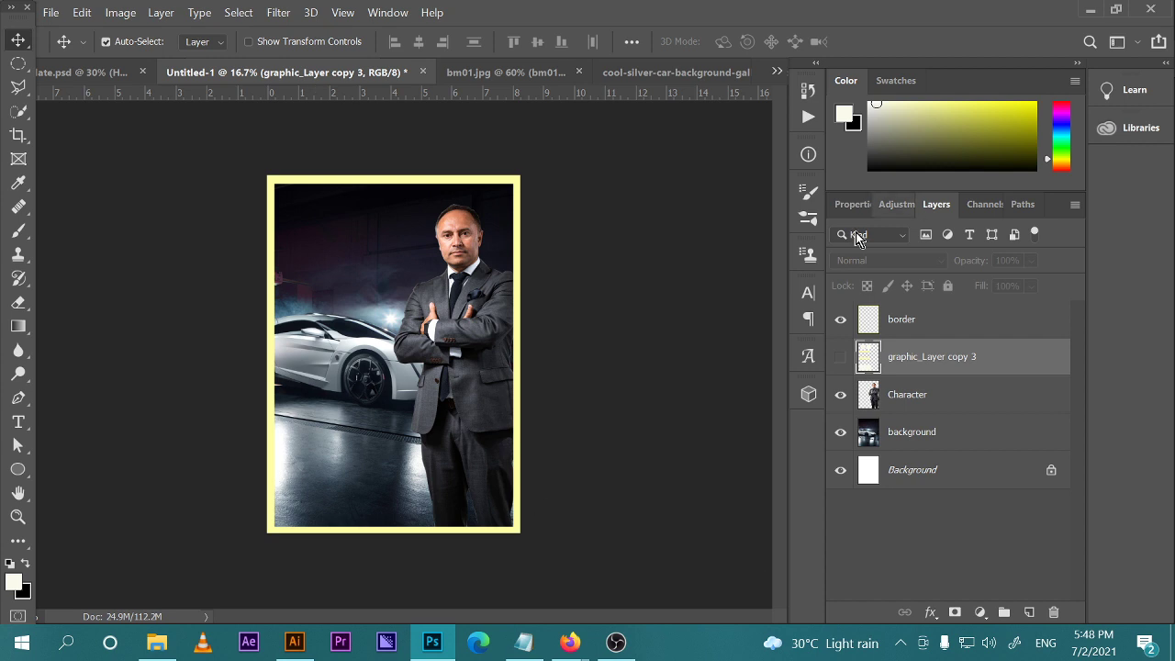
pyautogui.click(840, 320)
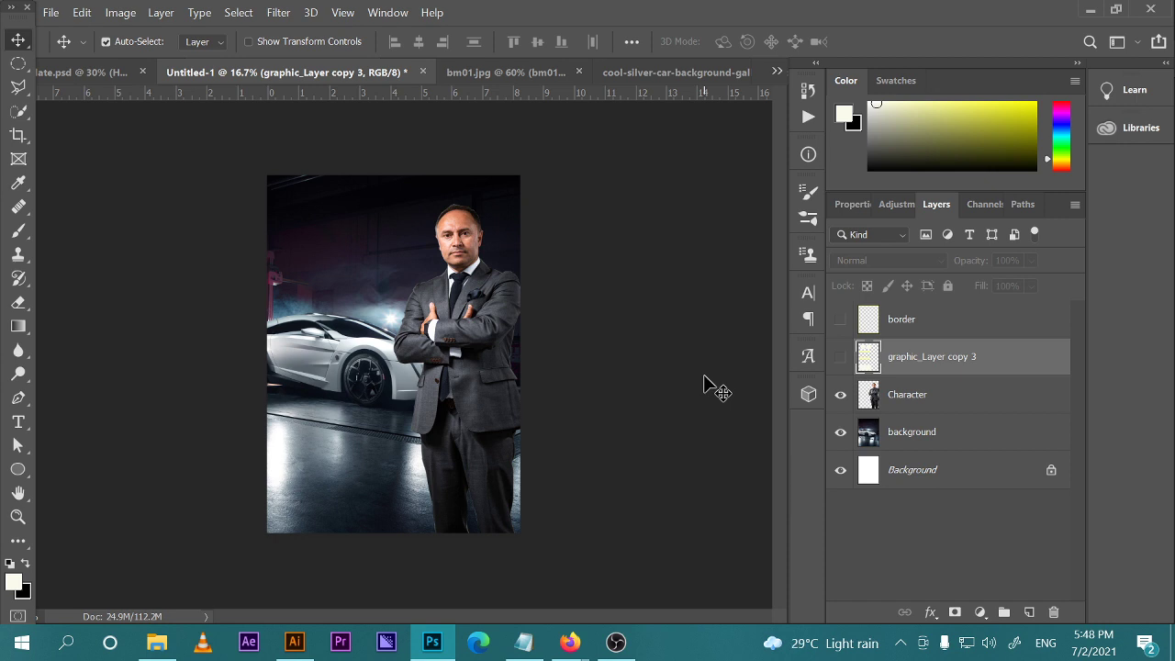
# Inspect the Character, background and graphic_Layer copy 3 layers by switching visibility, and view the available lasso tool variants
pyautogui.click(868, 404)
pyautogui.click(840, 432)
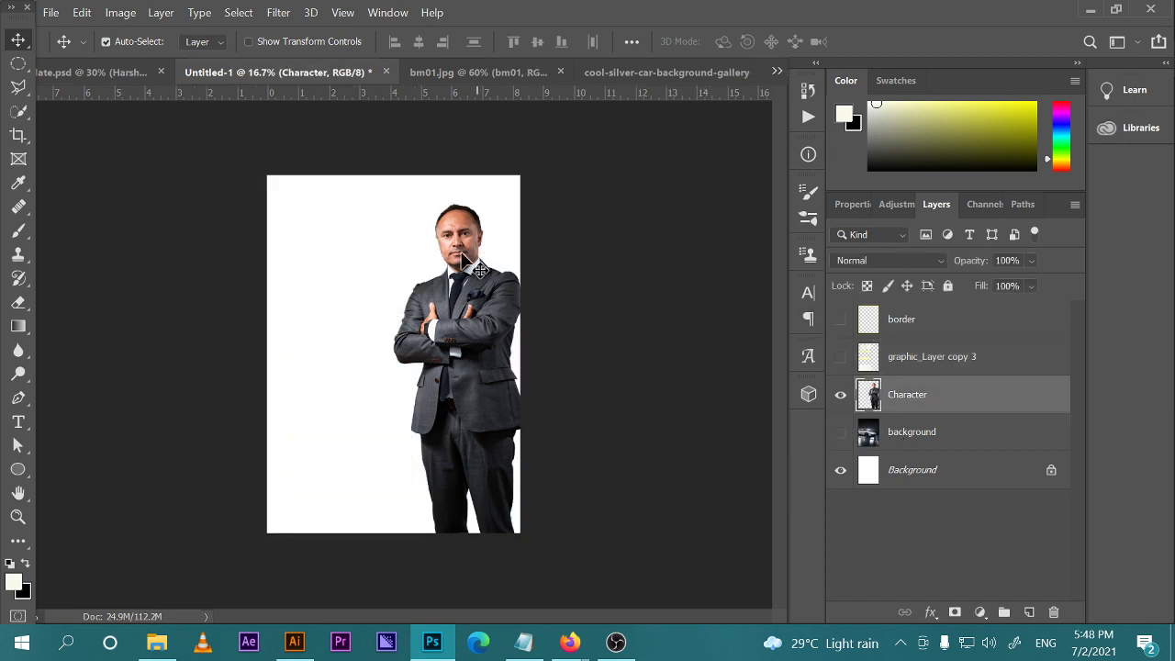
pyautogui.click(840, 431)
pyautogui.click(868, 436)
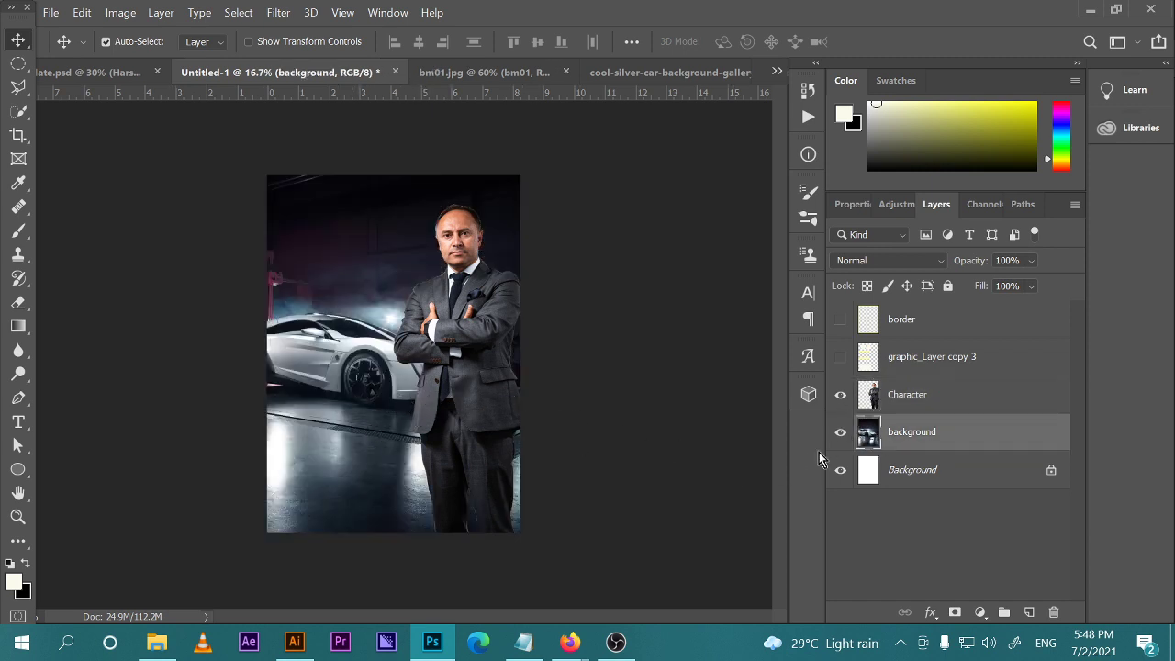
pyautogui.click(869, 358)
pyautogui.click(841, 357)
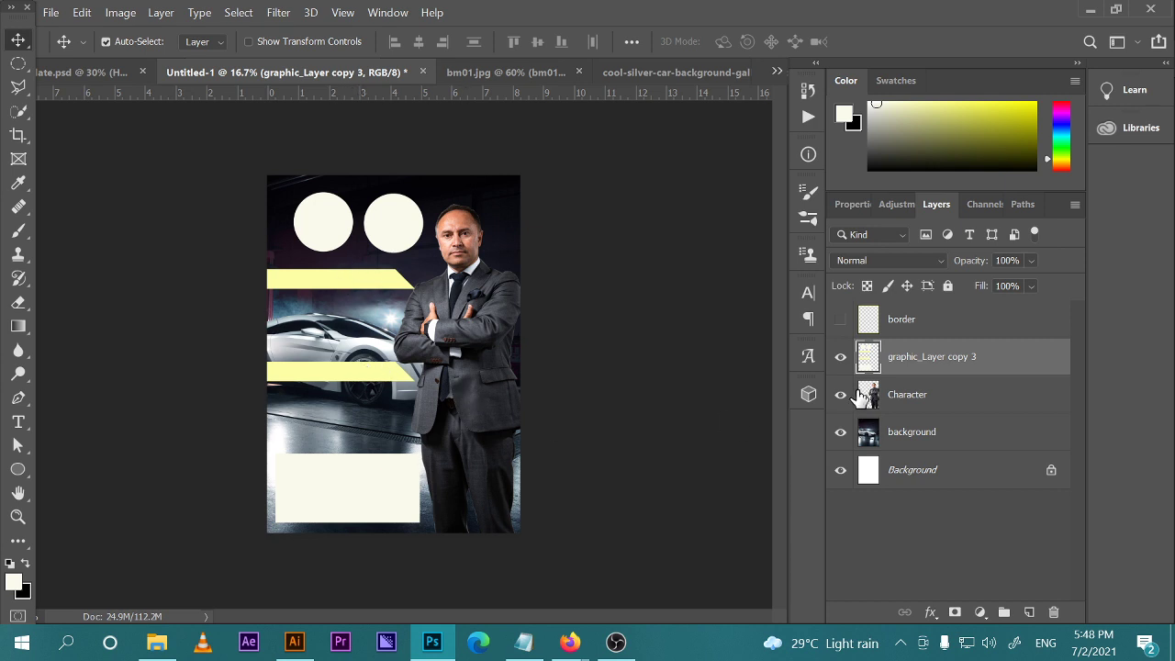
pyautogui.click(840, 358)
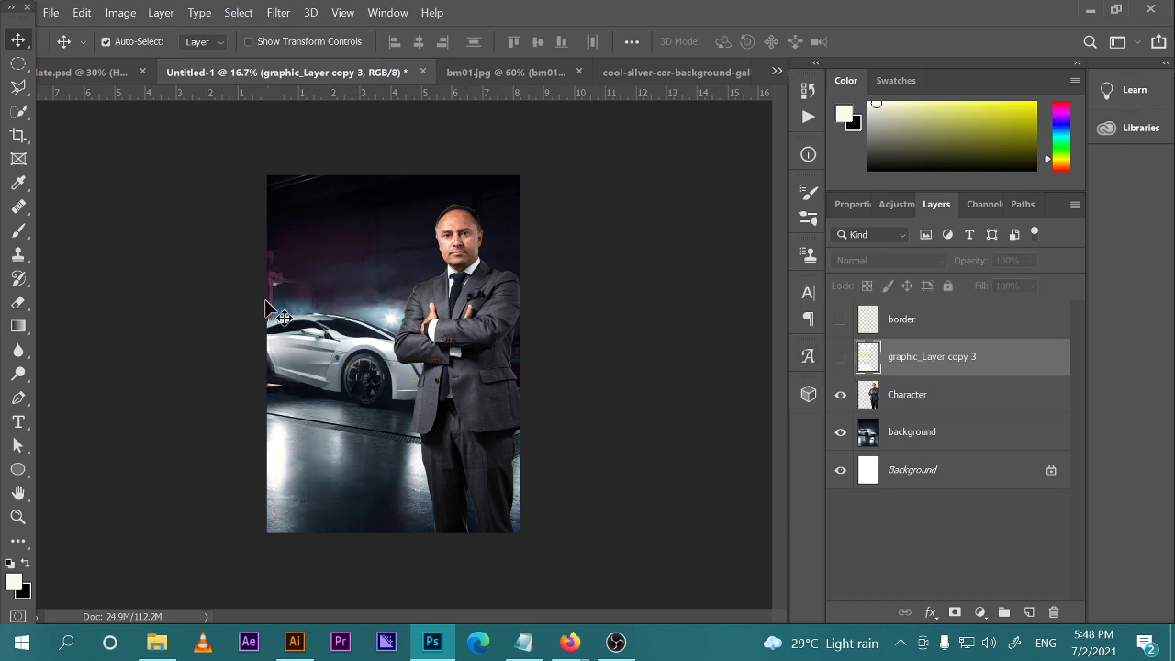
pyautogui.click(12, 89)
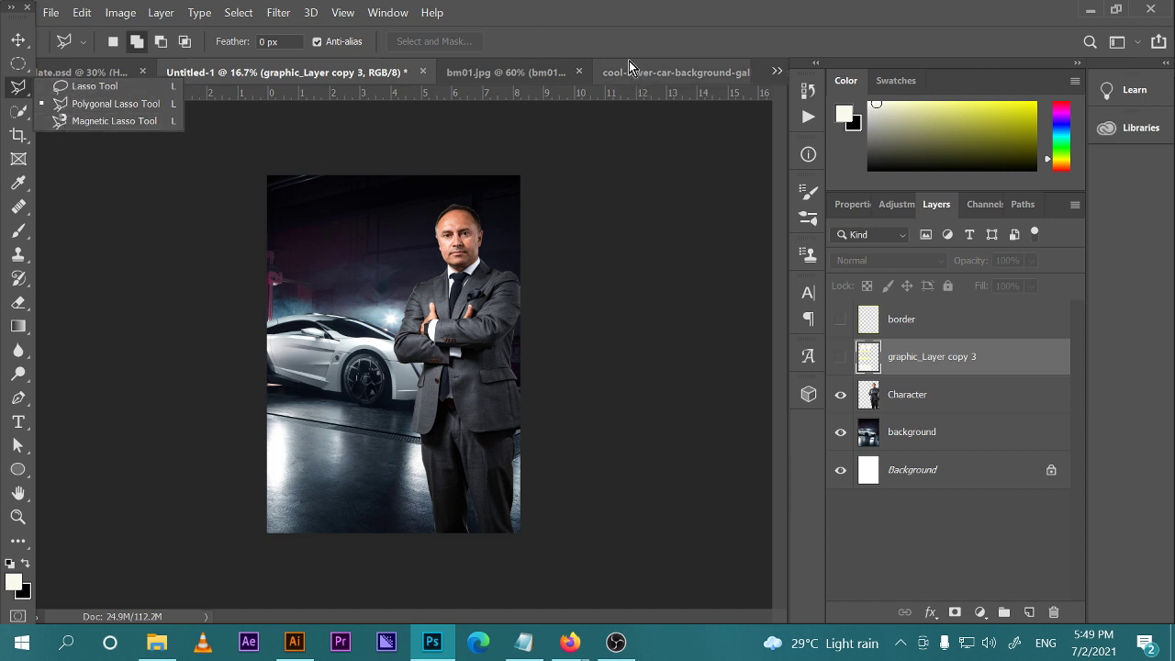
# Show the border and graphic_Layer copy 3 layers again and make the border layer active
pyautogui.click(840, 319)
pyautogui.click(880, 316)
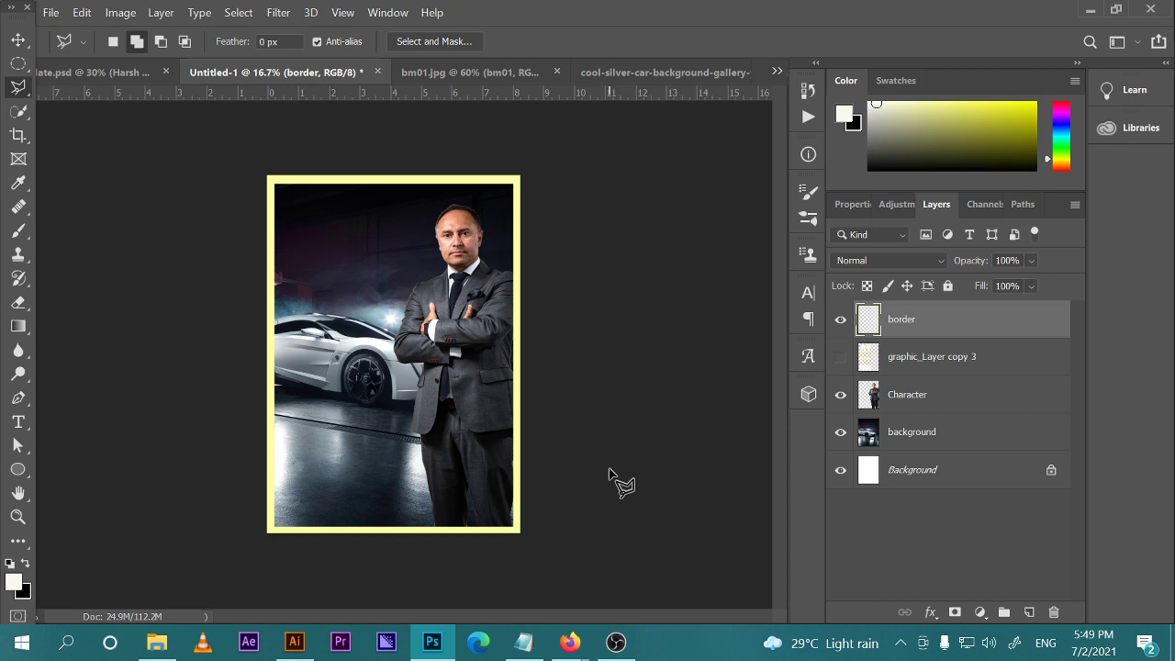
pyautogui.click(840, 357)
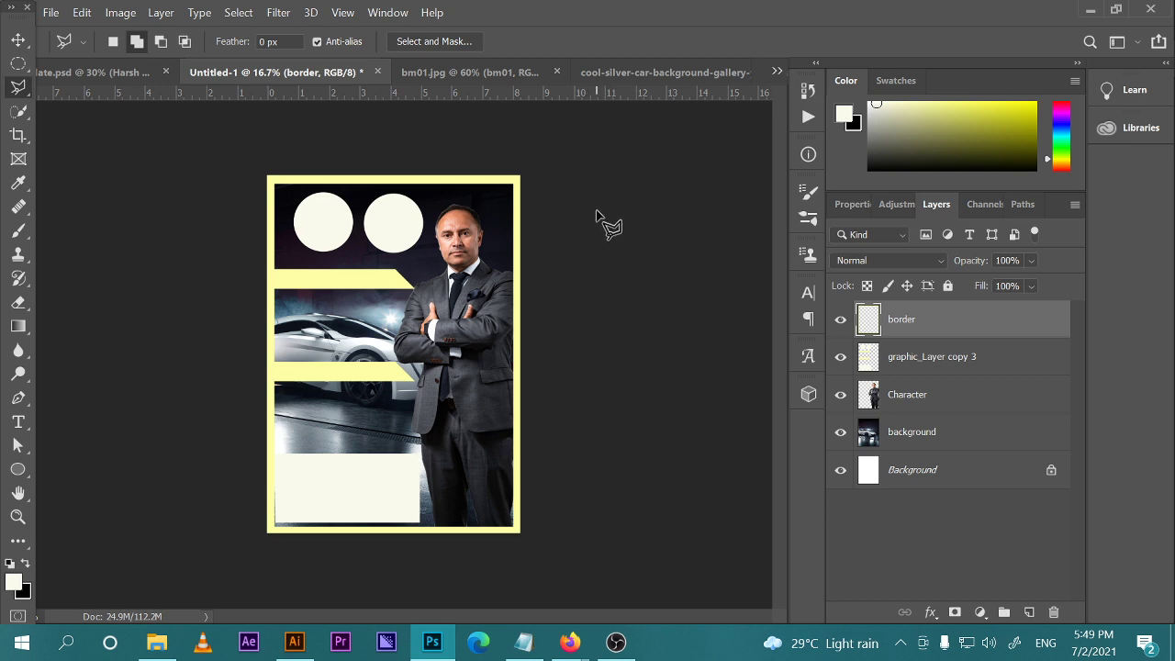
# Convert the document to CMYK Color without flattening the layers, accepting the U.S. Web Coated (SWOP) v2 profile
pyautogui.click(120, 13)
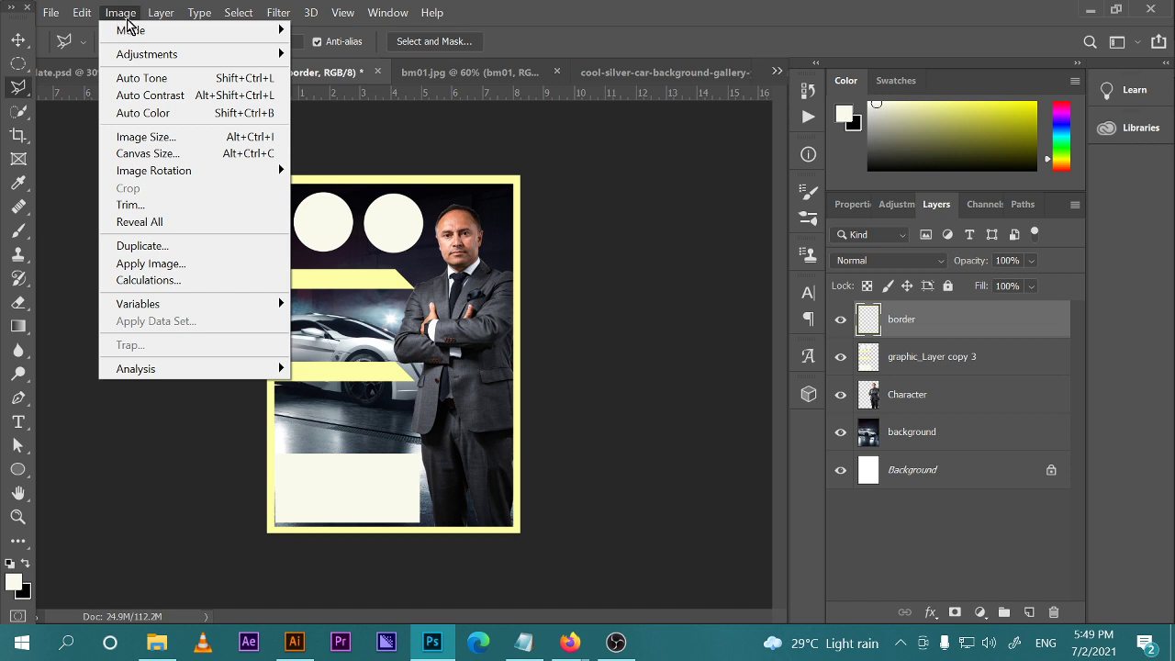
pyautogui.moveTo(131, 31)
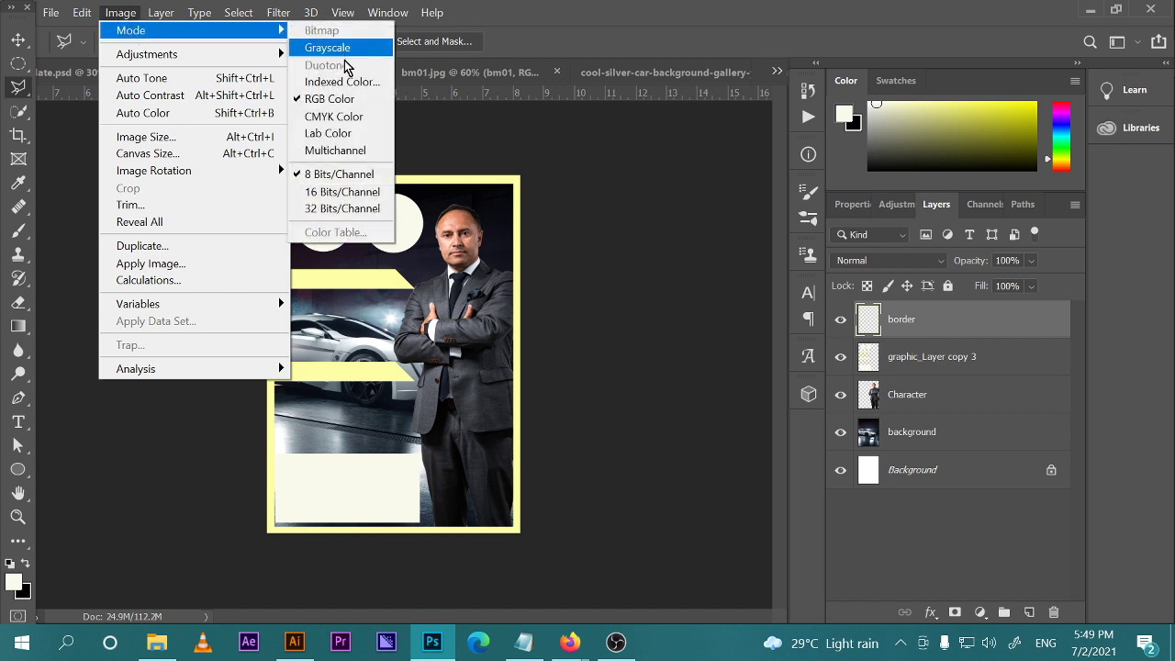
pyautogui.click(323, 122)
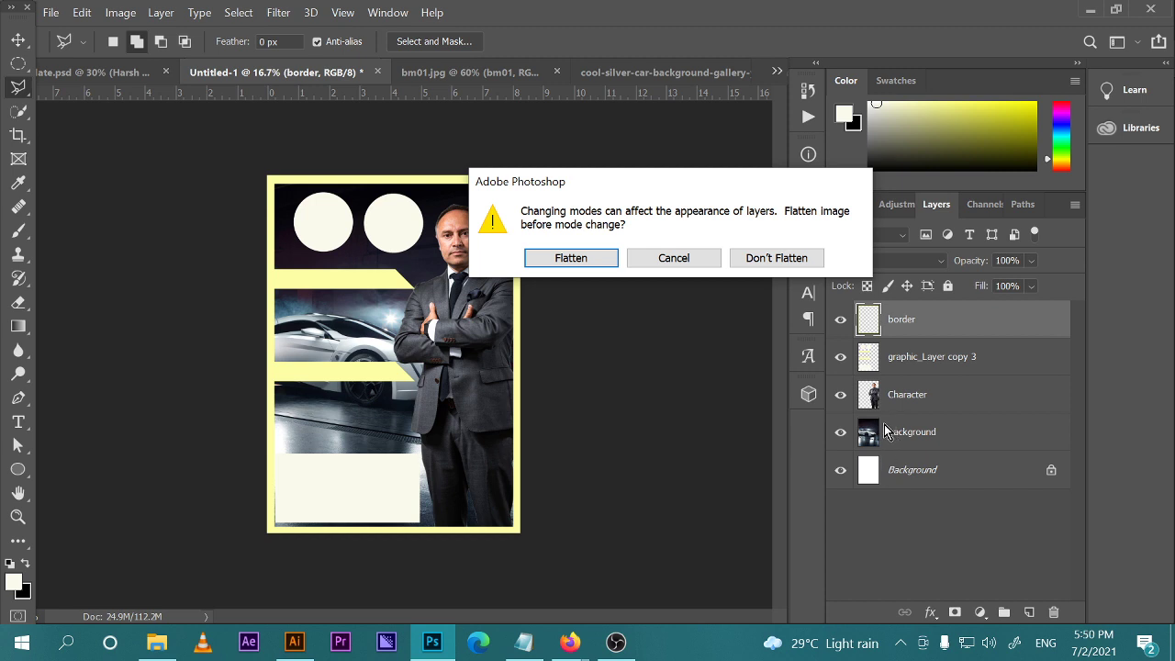
pyautogui.click(774, 261)
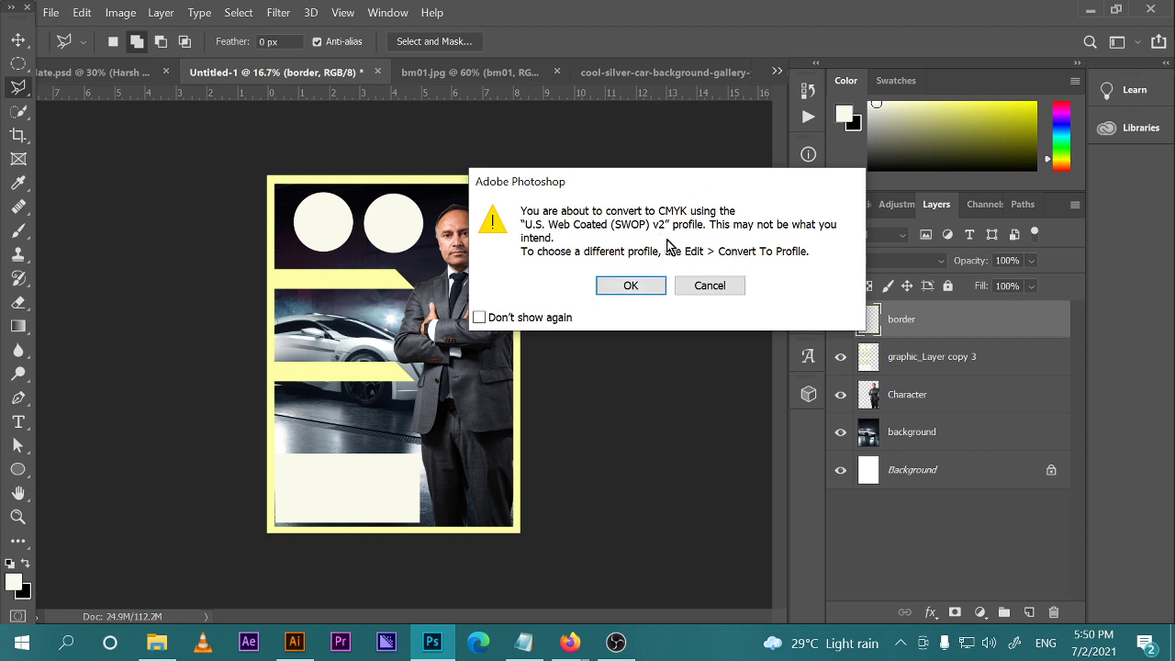
pyautogui.click(631, 286)
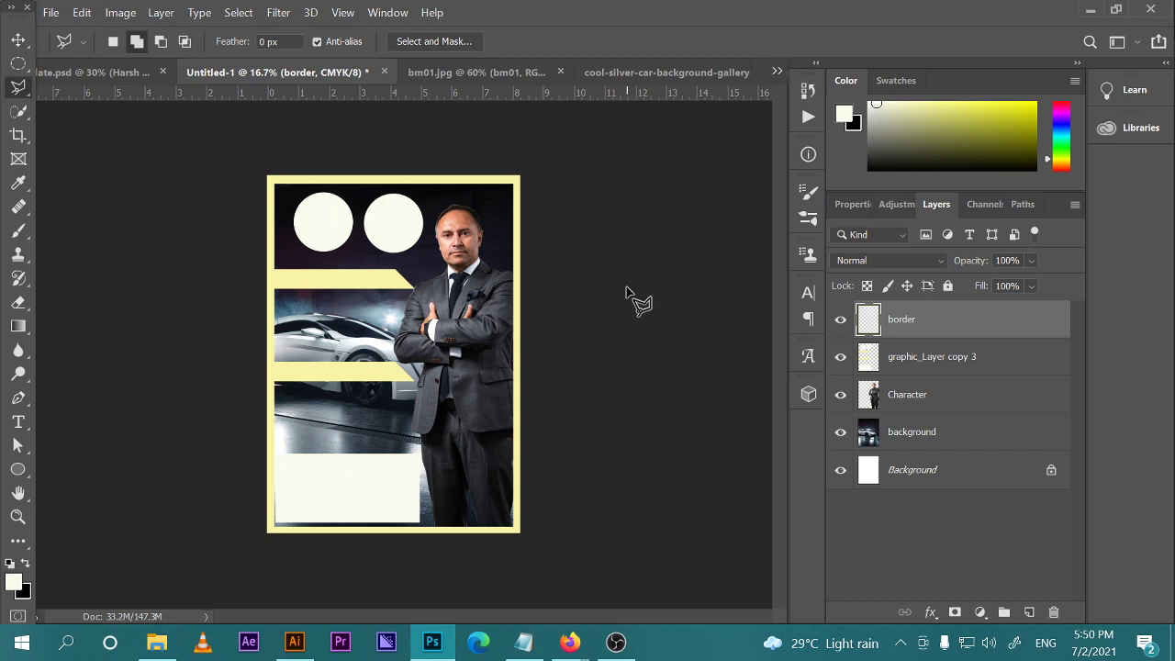
pyautogui.press('v')
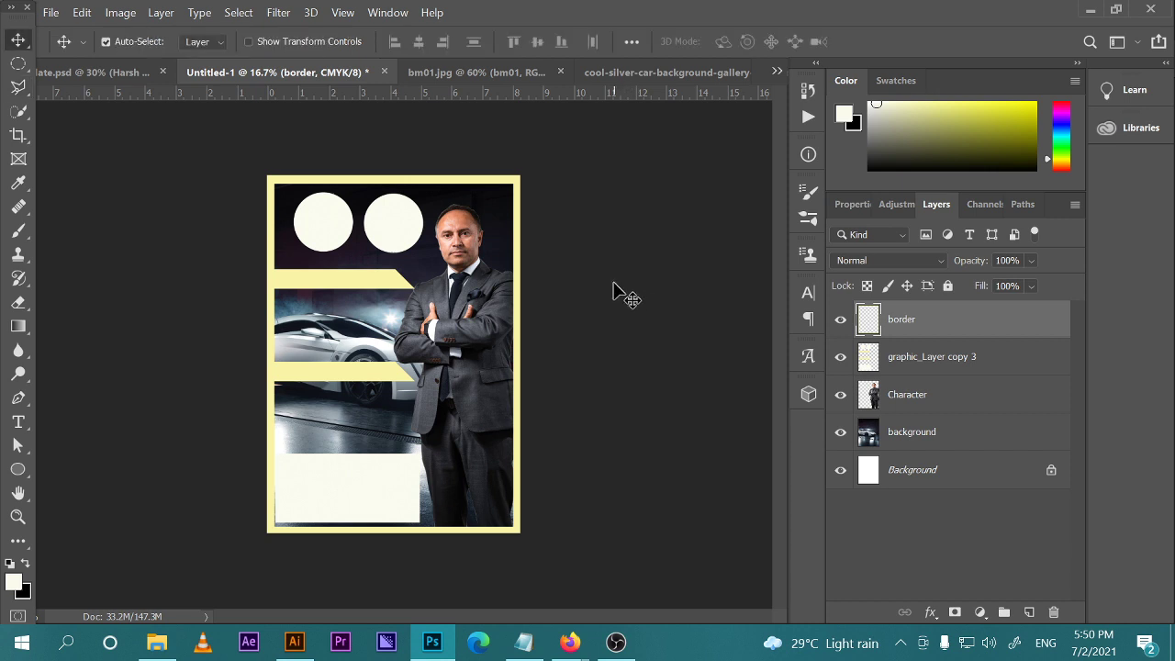
pyautogui.hotkey('ctrl', '+')
pyautogui.hotkey('ctrl', '+')
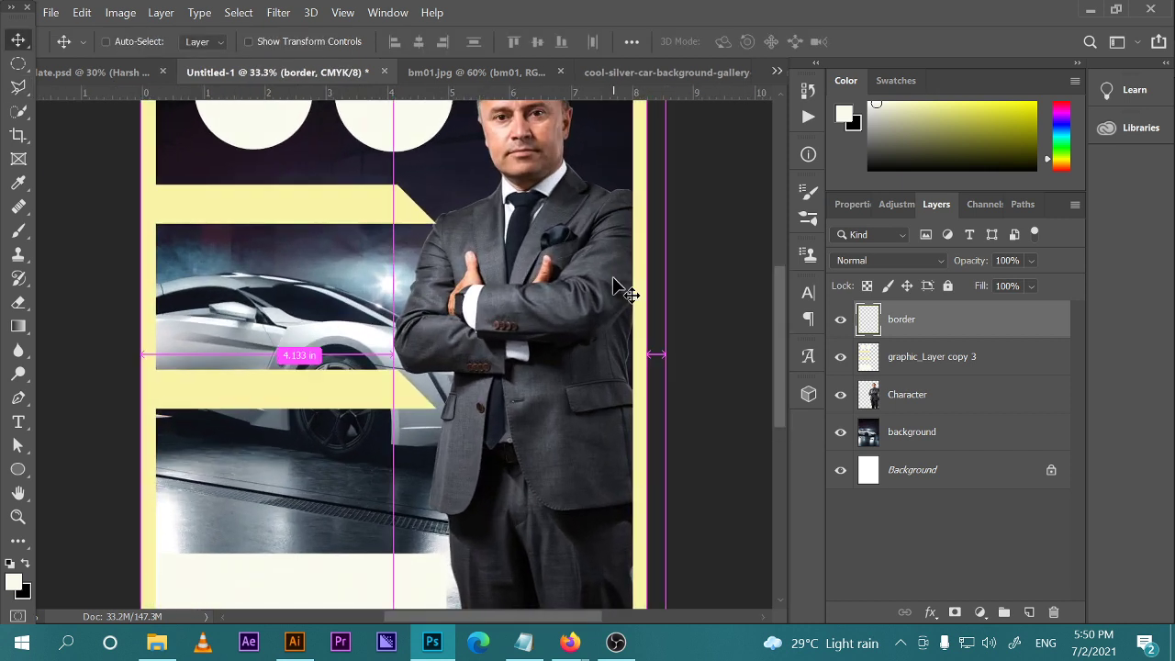
pyautogui.hotkey('ctrl', '-')
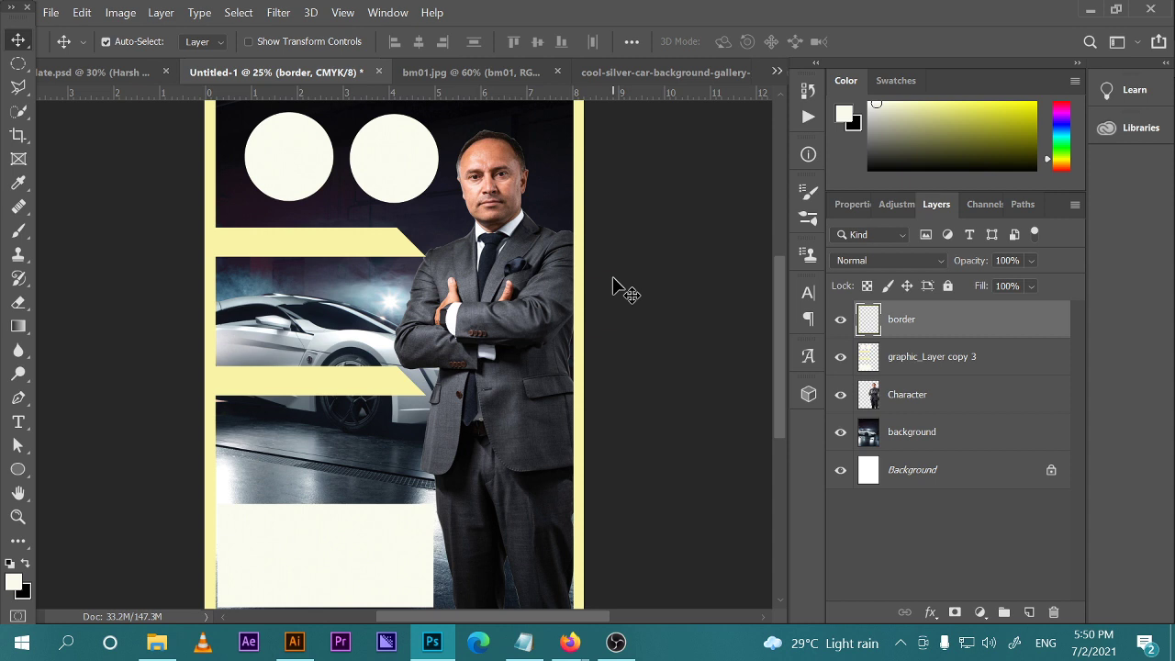
# Start saving the poster as a new file and browse to the classes > photoshop_5 to 6 folder on New Volume (D:)
pyautogui.click(57, 16)
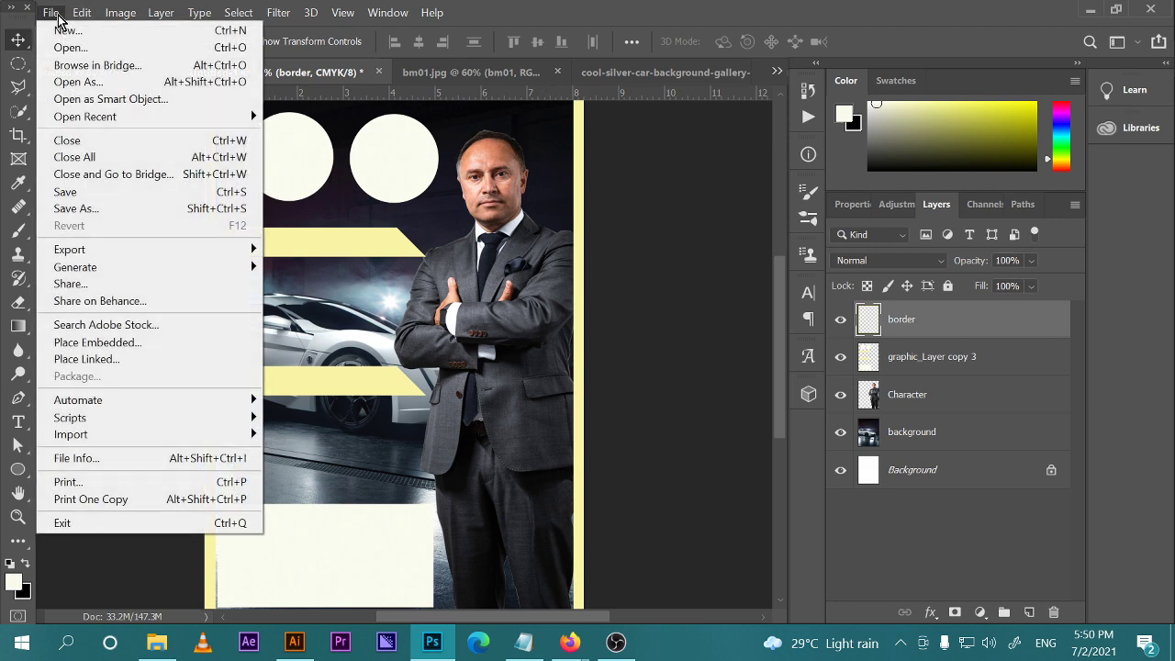
pyautogui.click(89, 205)
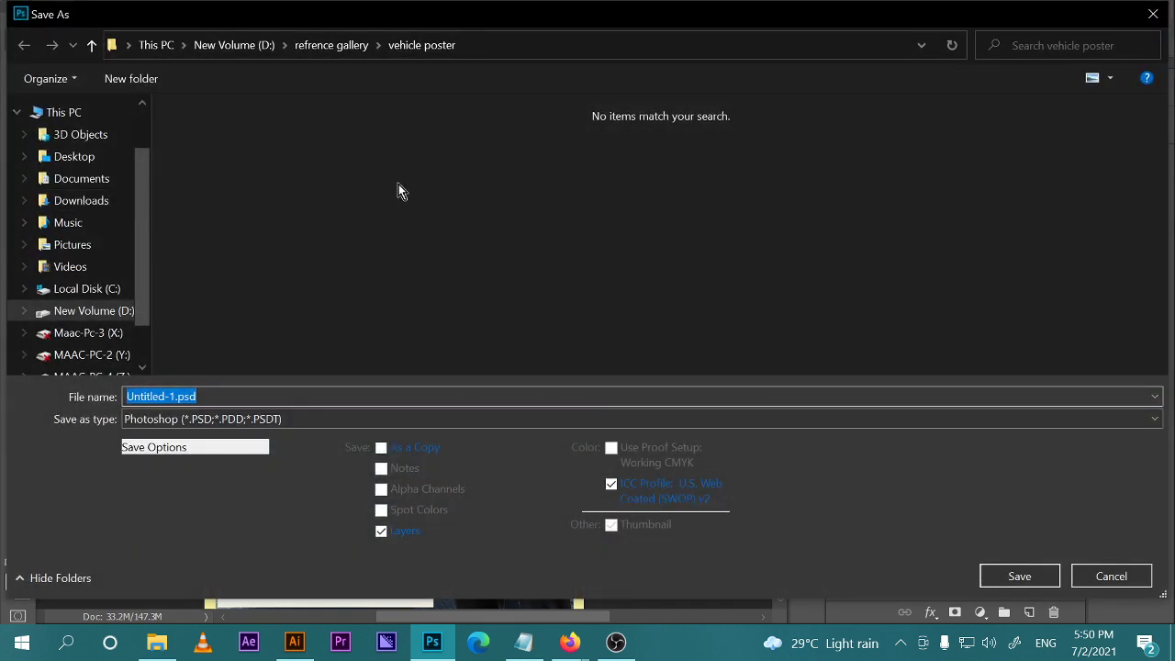
pyautogui.click(365, 48)
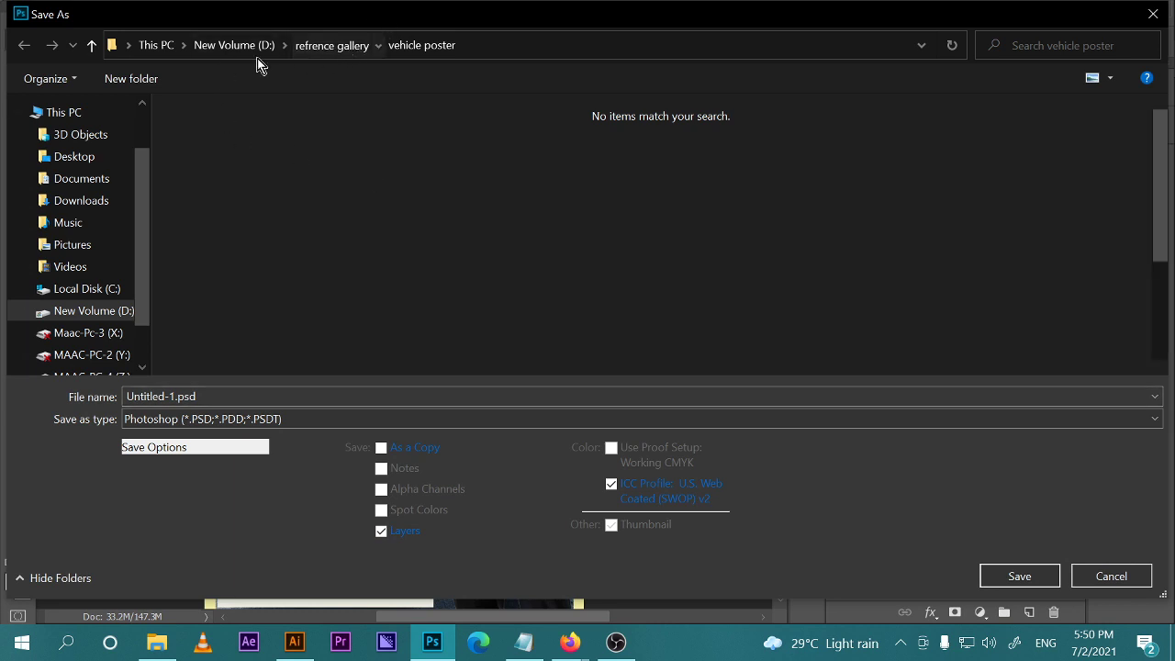
pyautogui.click(158, 44)
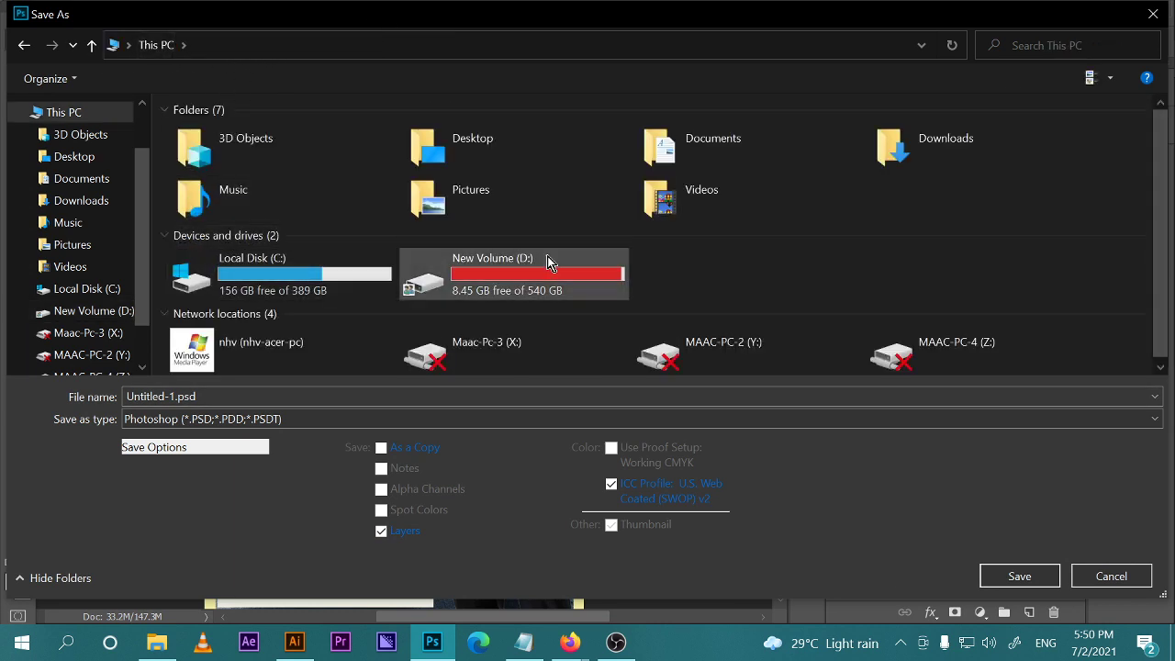
pyautogui.doubleClick(548, 261)
pyautogui.click(593, 284)
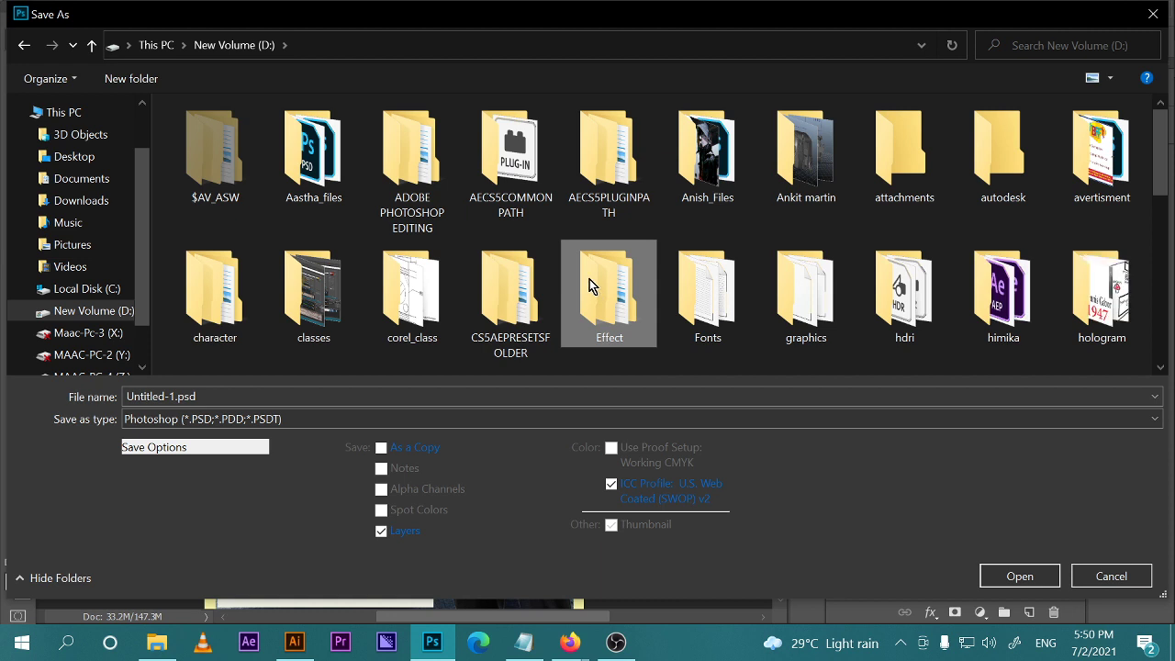
pyautogui.doubleClick(283, 277)
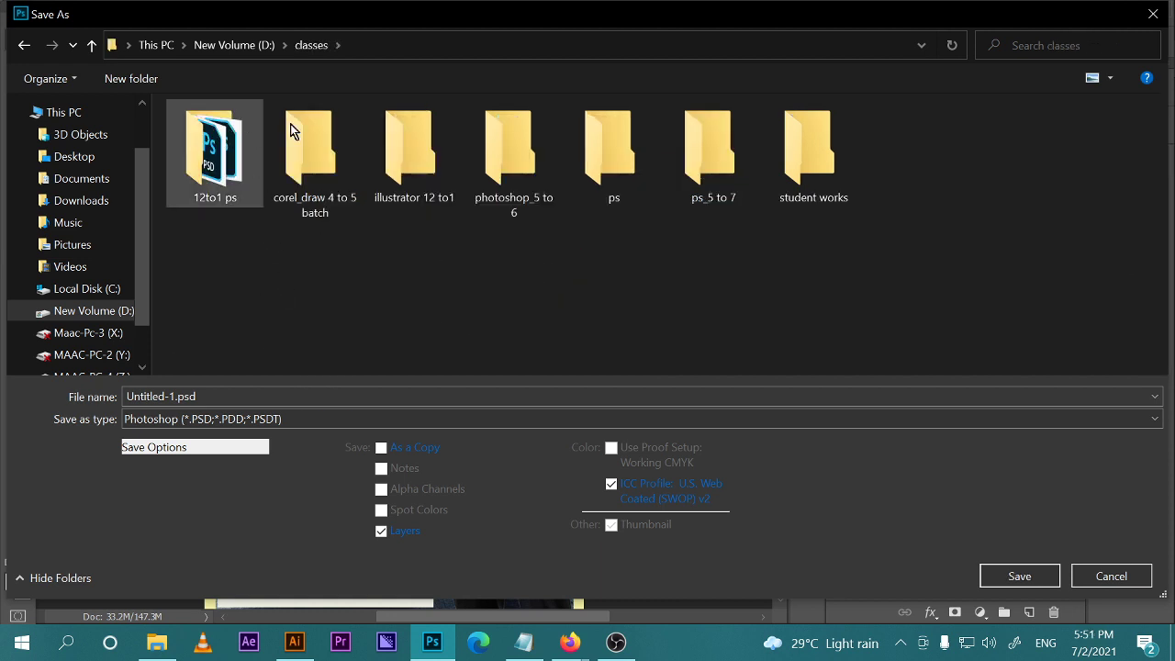
pyautogui.doubleClick(514, 154)
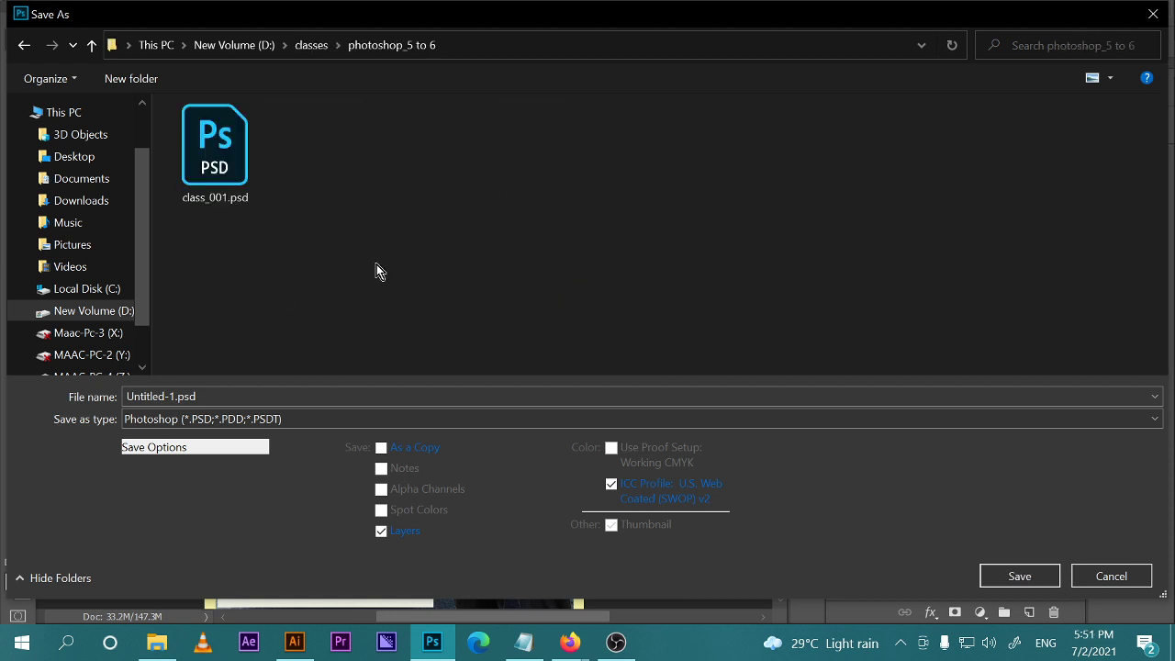
# Name the file class_002.psd and save it in Photoshop format with Maximize Compatibility on
pyautogui.click(214, 156)
pyautogui.click(175, 397)
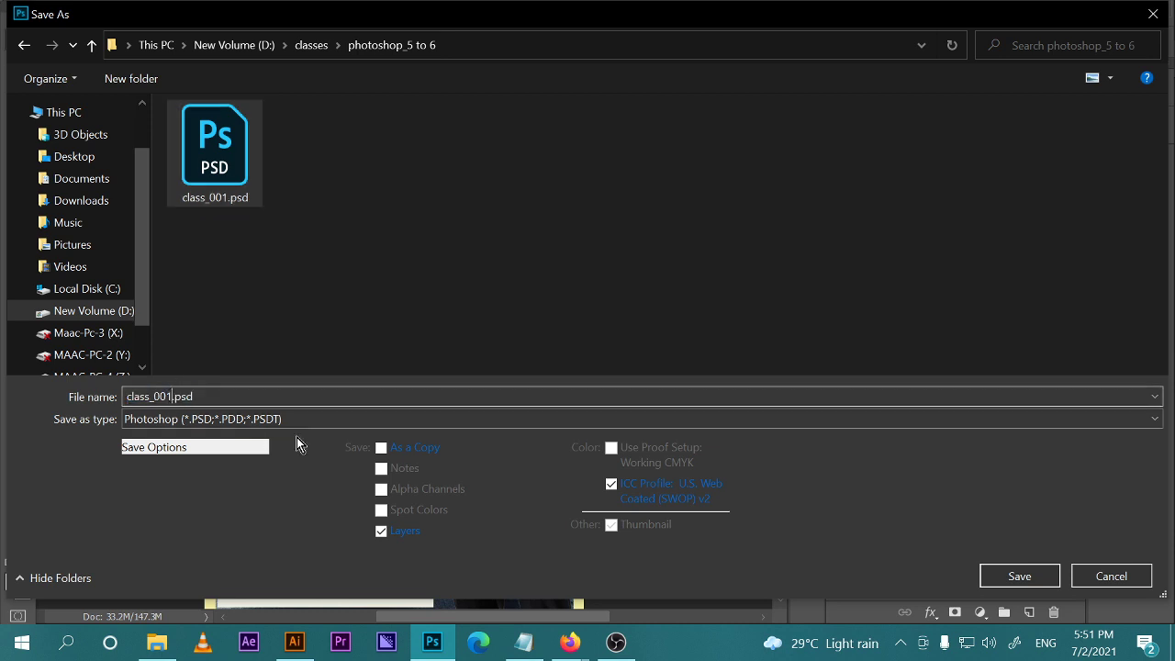
pyautogui.press('BackSpace')
pyautogui.write('2')
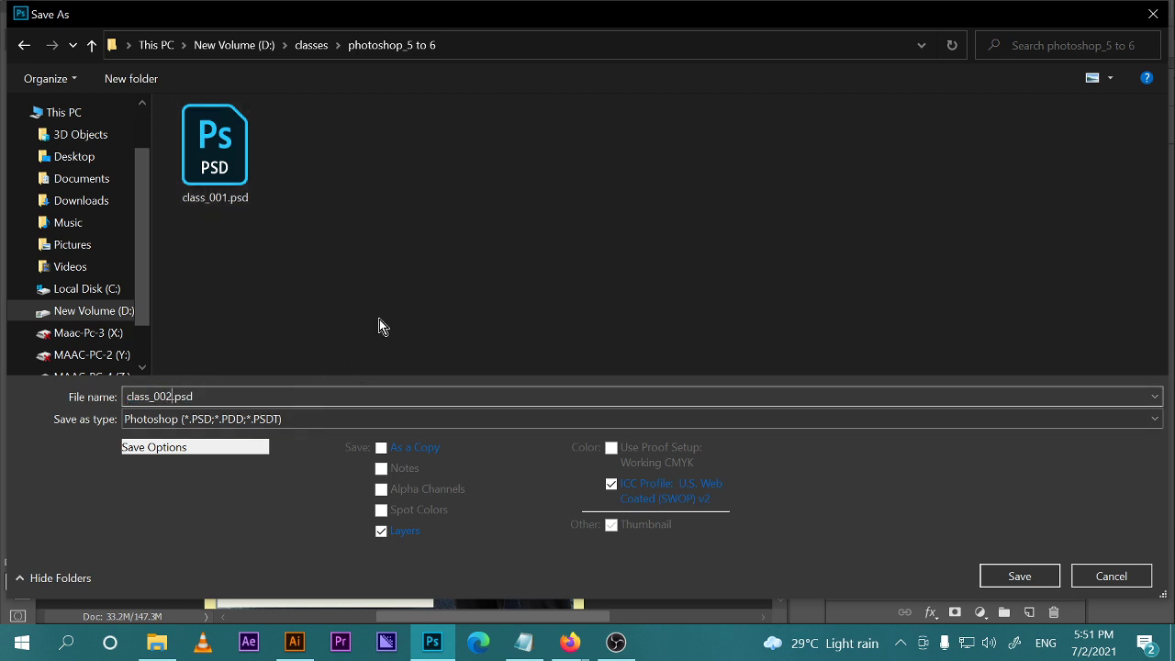
pyautogui.click(1019, 575)
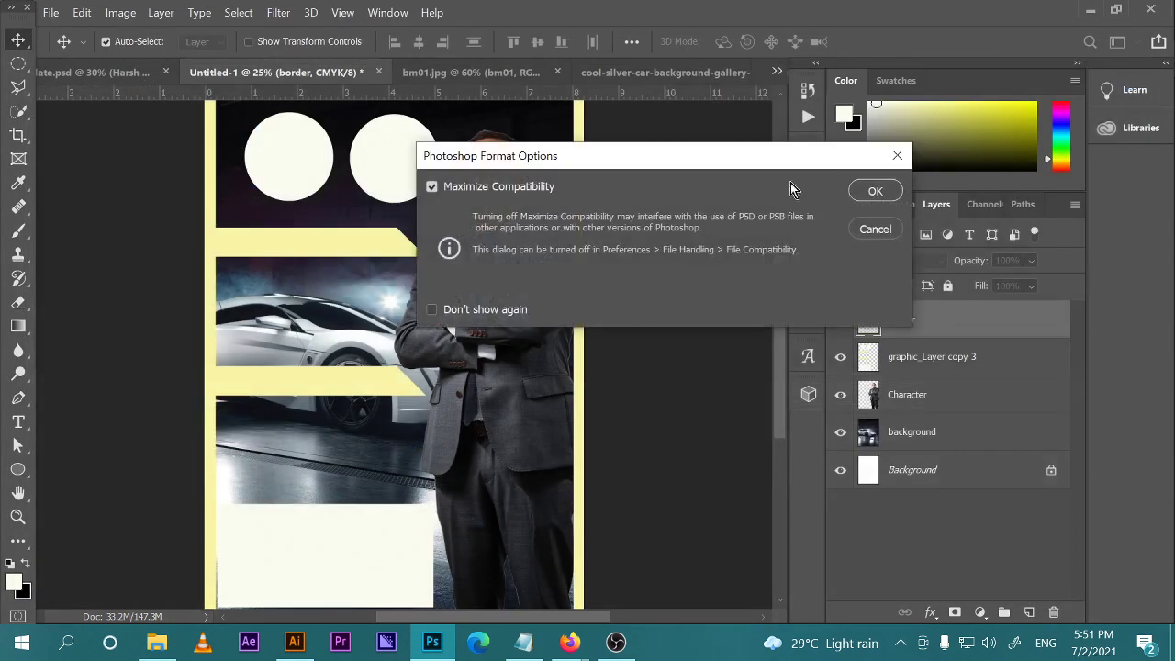
pyautogui.click(868, 191)
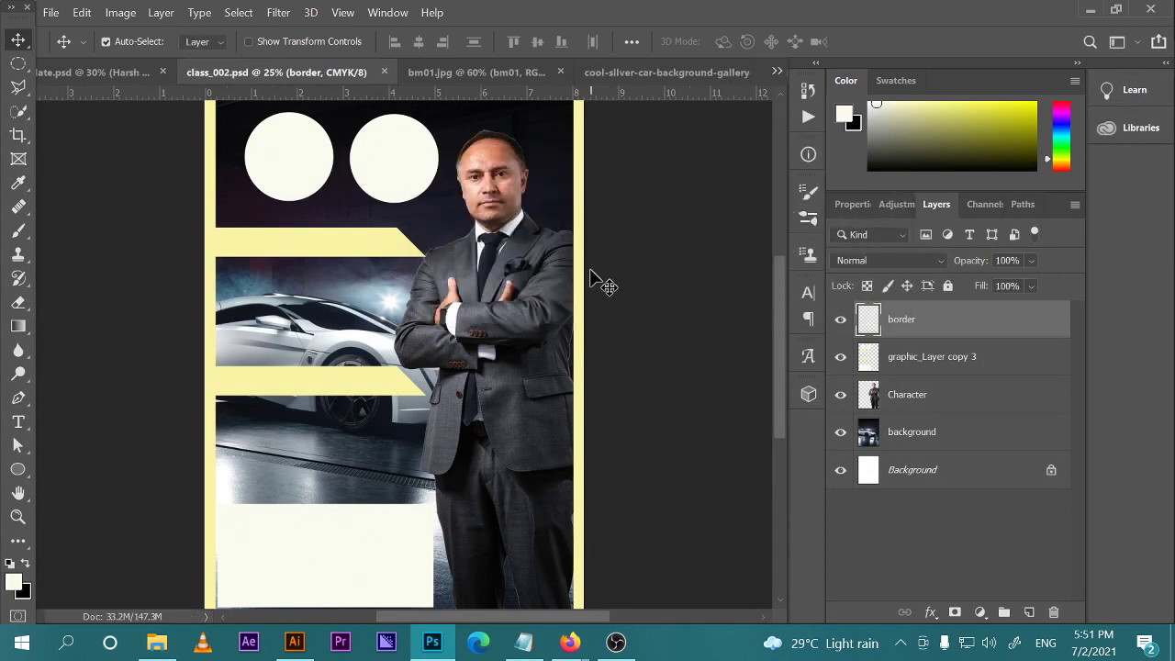
pyautogui.moveTo(551, 292); pyautogui.dragTo(529, 318)
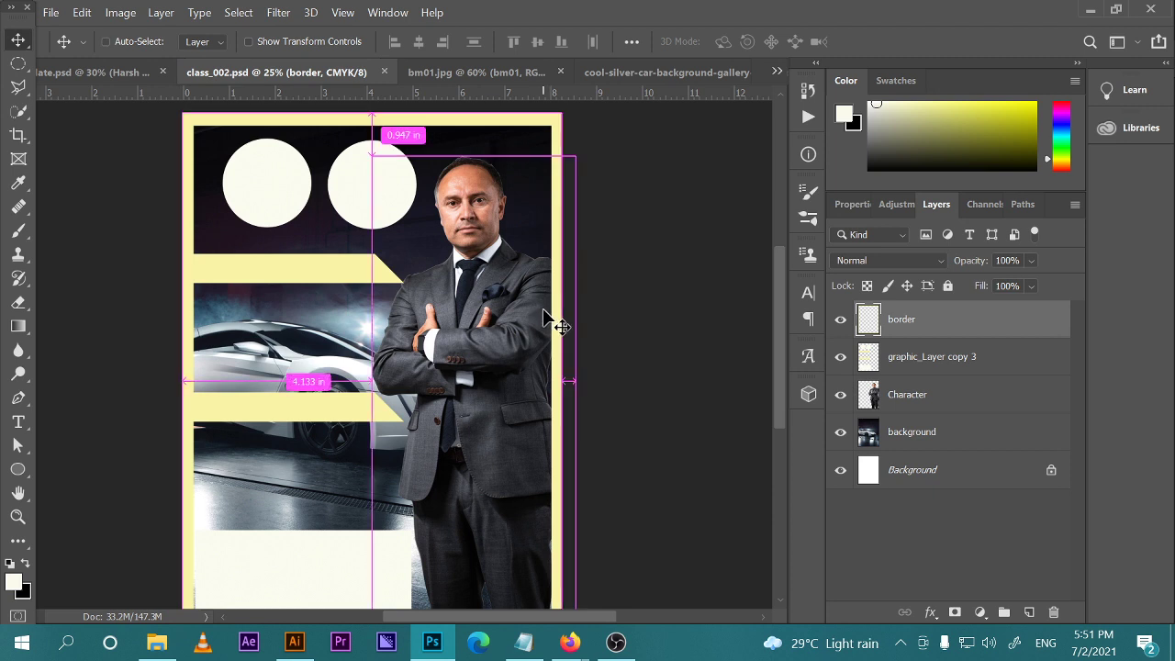
pyautogui.hotkey('ctrl', '-')
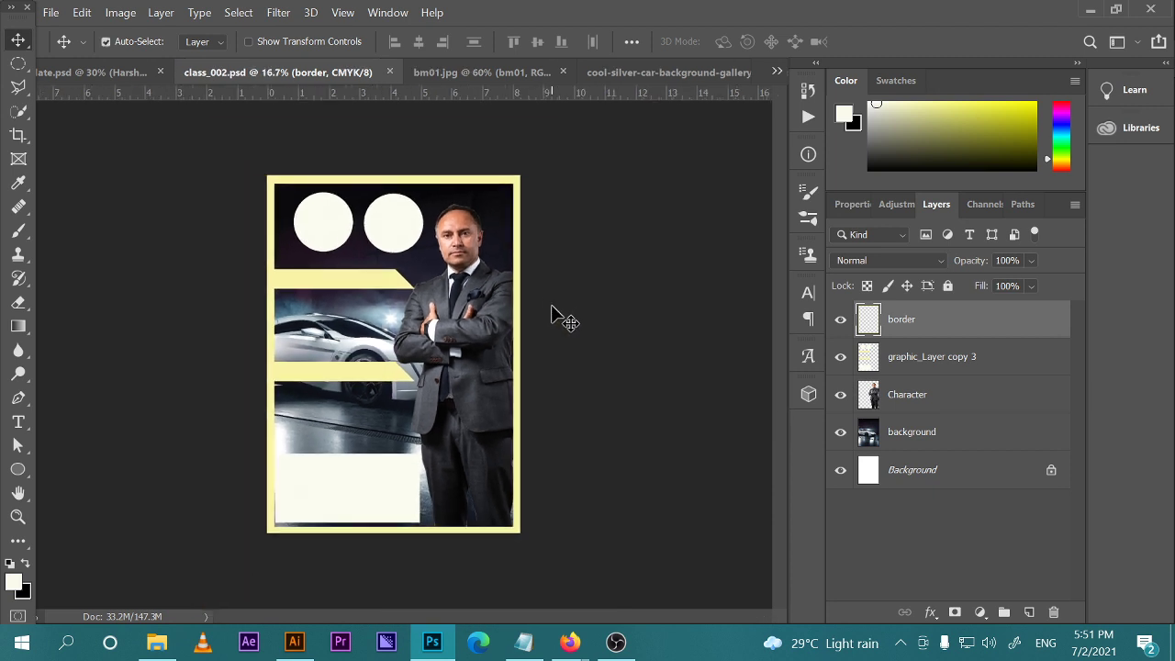